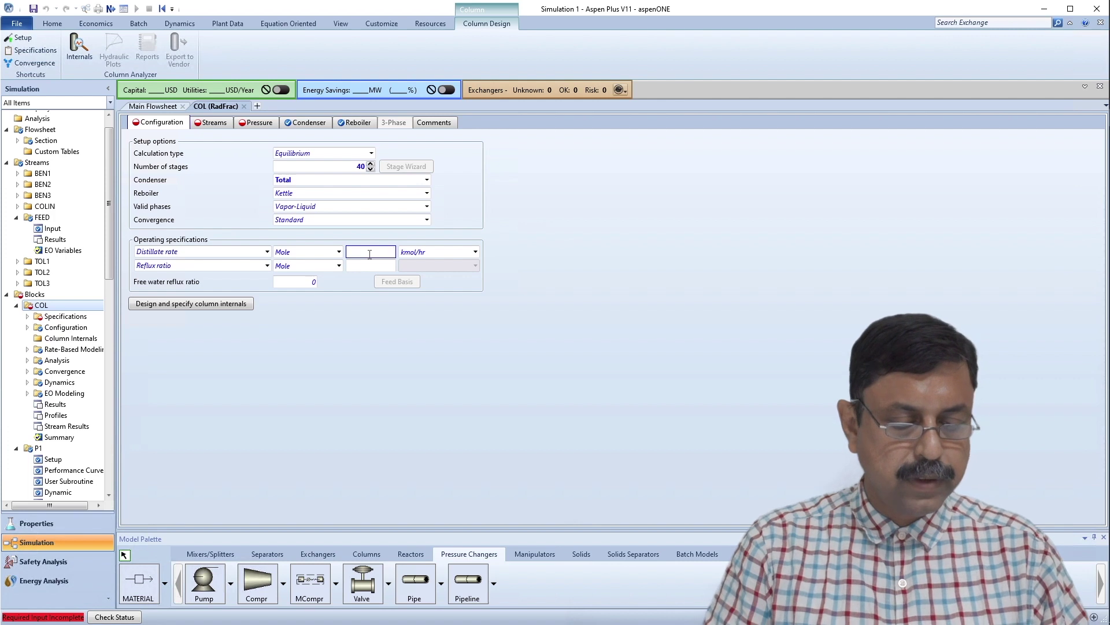
# Set the column's distillate rate to 250 kmol/hr and its mole reflux ratio to 1.3.
pyautogui.press('Return')
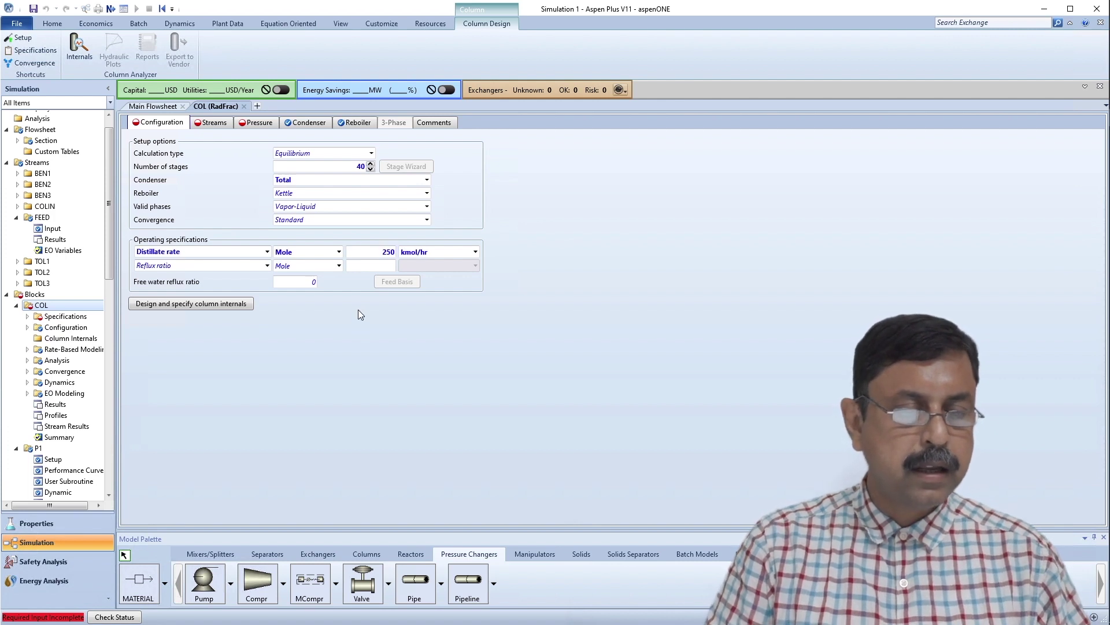
pyautogui.click(383, 264)
pyautogui.write('1.3')
pyautogui.press('Return')
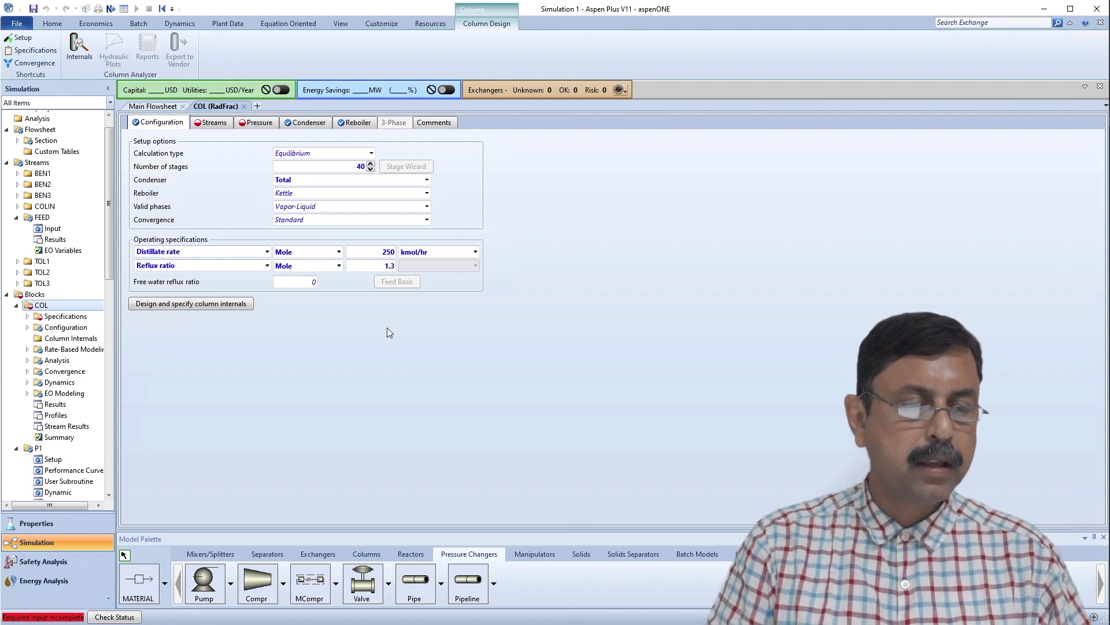
# Set the feed stage of stream COLIN in the column to 20.
pyautogui.click(214, 124)
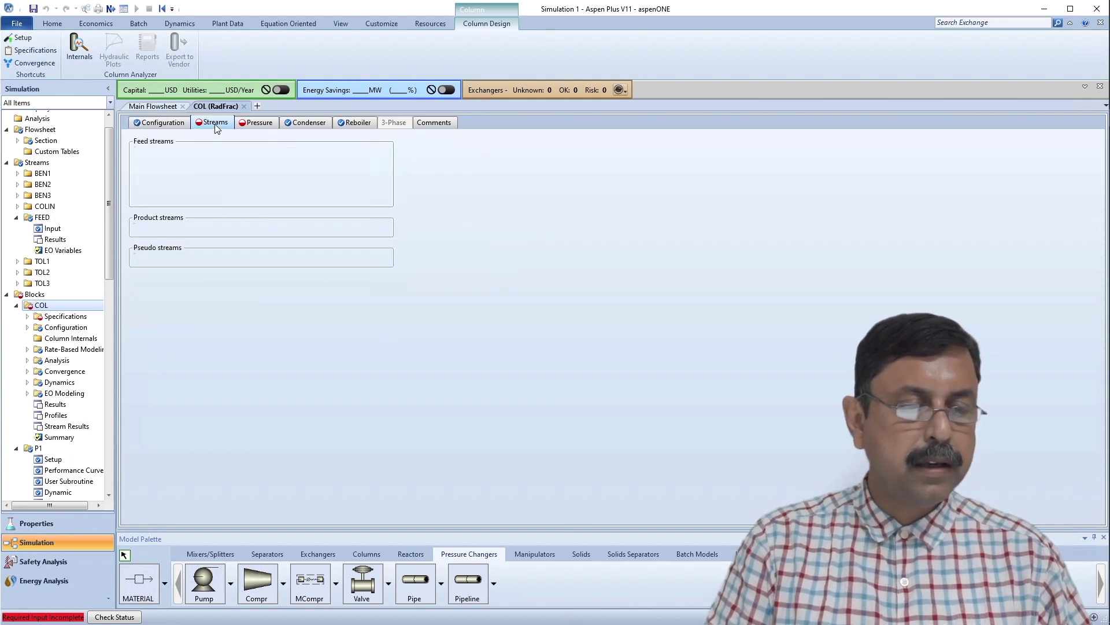
pyautogui.click(226, 168)
pyautogui.write('2')
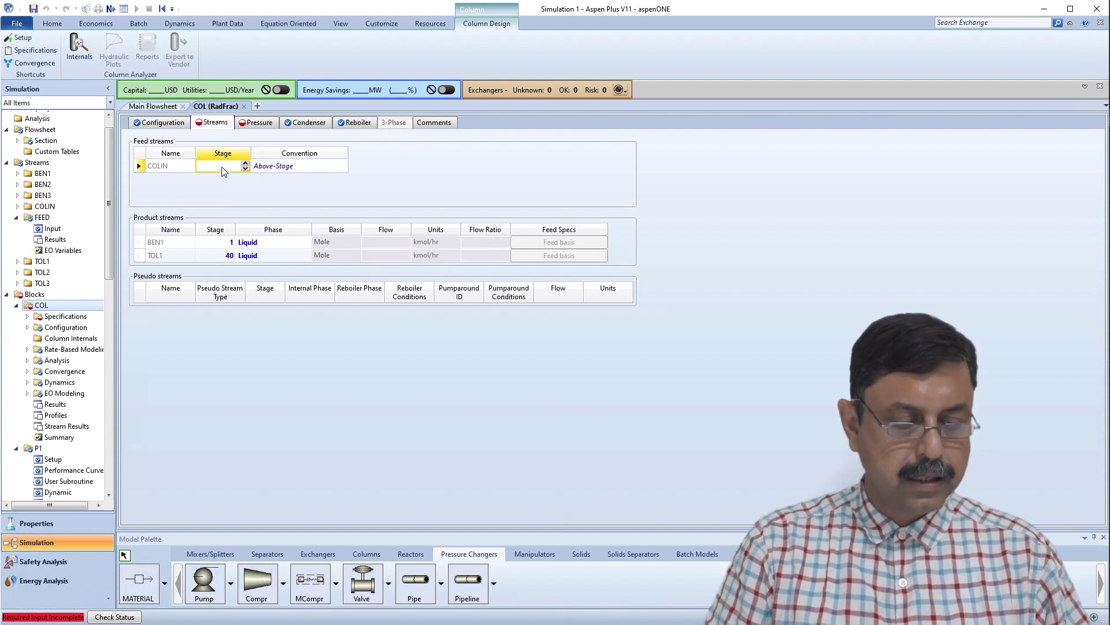
pyautogui.write('0')
pyautogui.click(251, 321)
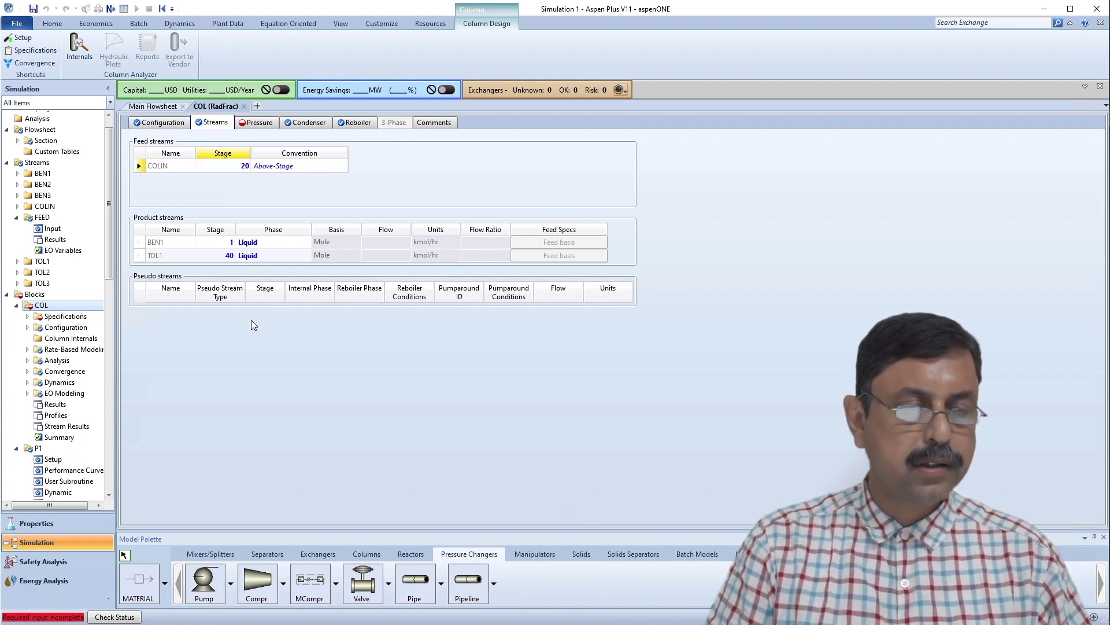
# Set the column's stage 1 / condenser pressure to 1 bar.
pyautogui.click(252, 124)
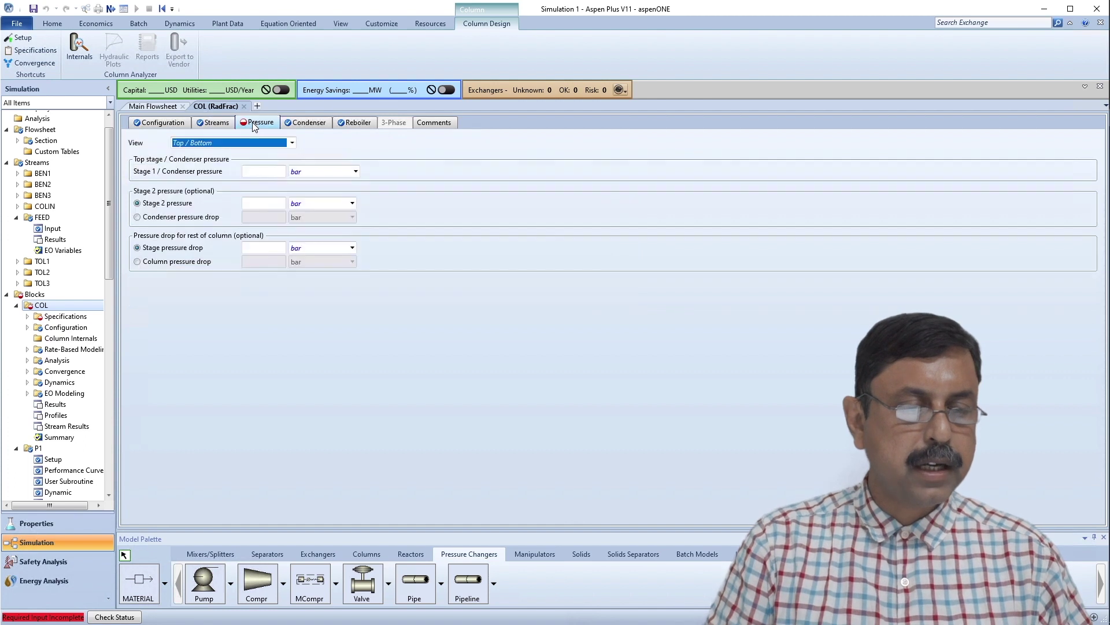
pyautogui.click(267, 171)
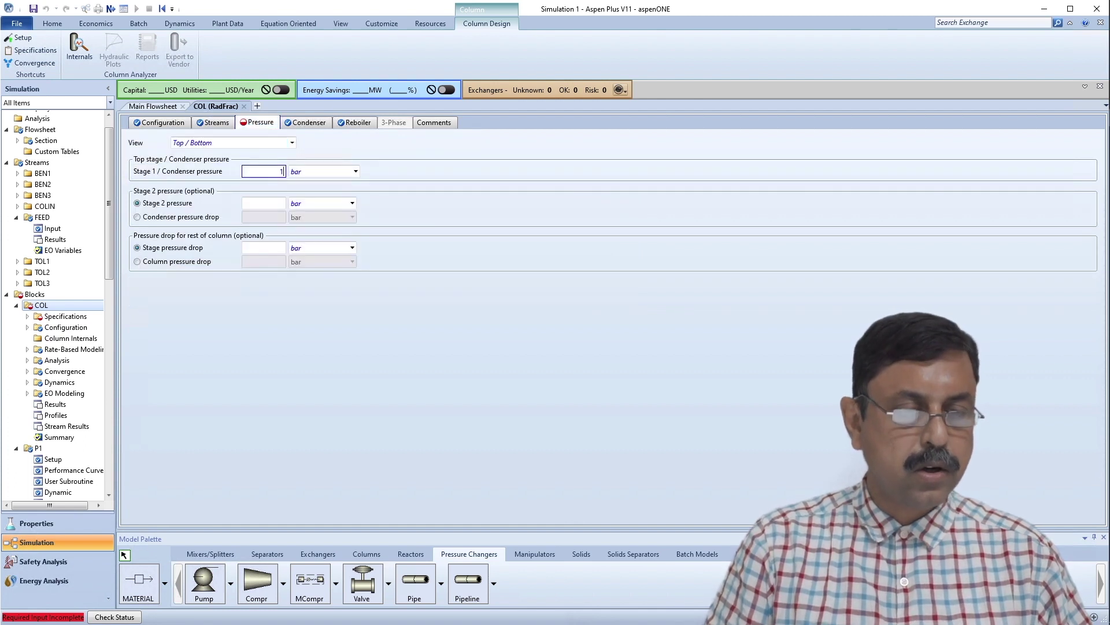
pyautogui.write('1')
pyautogui.press('Return')
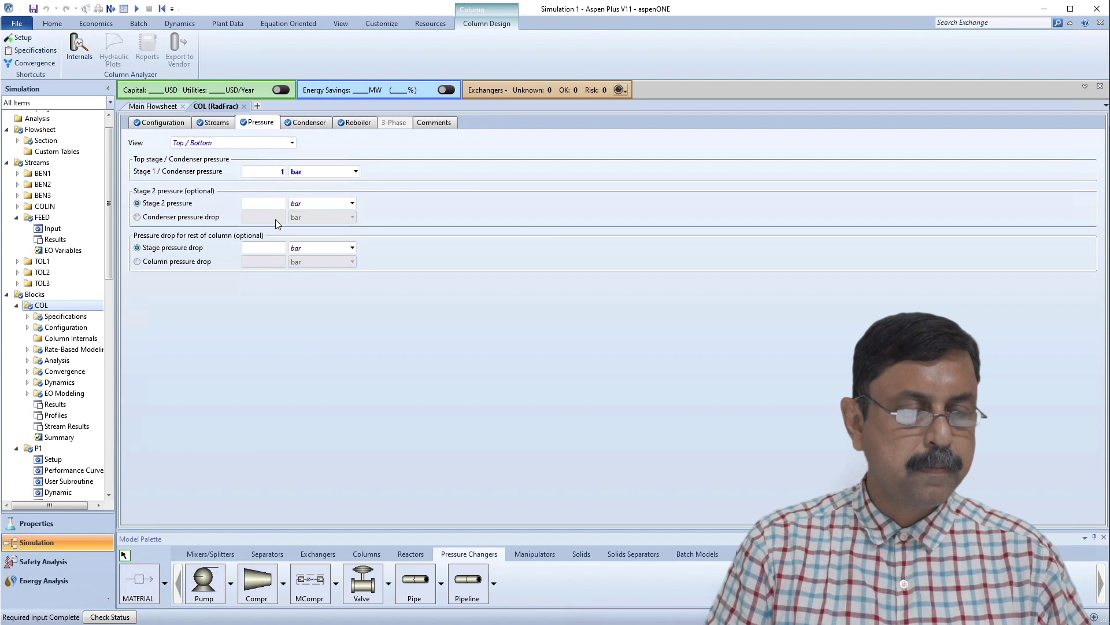
# Set the stage pressure drop for the rest of the column to 0.2 psia.
pyautogui.click(256, 248)
pyautogui.write('0.2')
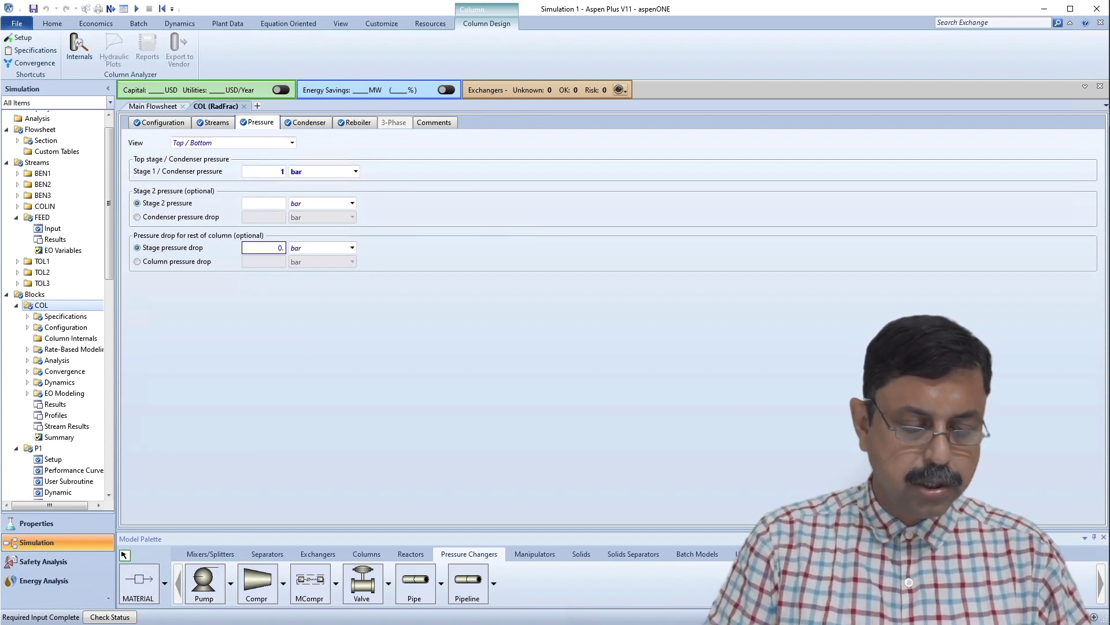
pyautogui.click(351, 248)
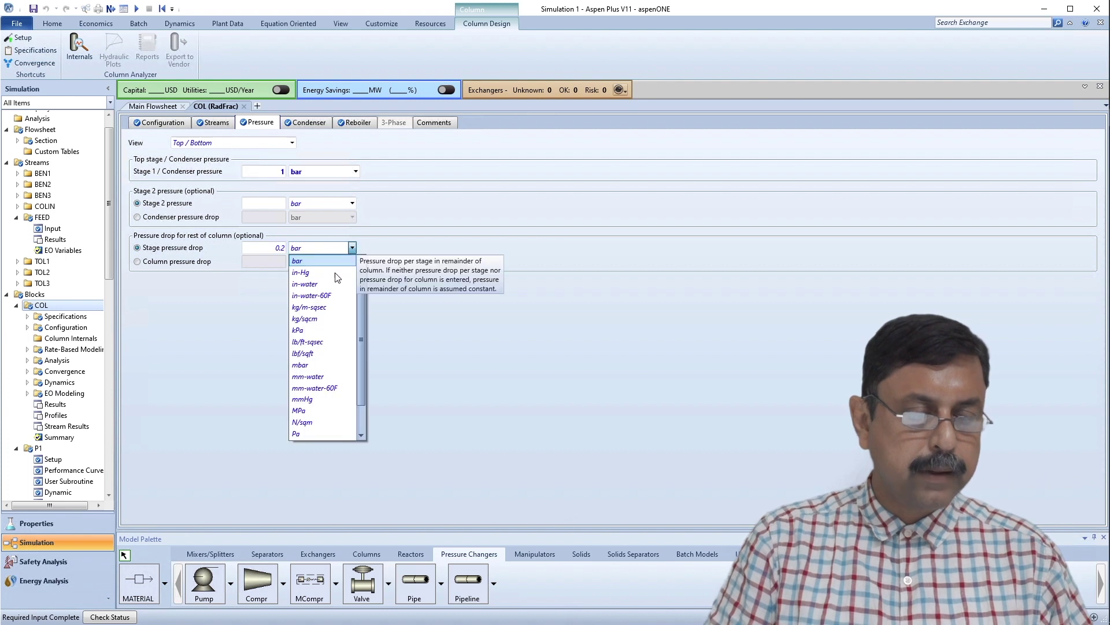
pyautogui.scroll(-1, 361, 422)
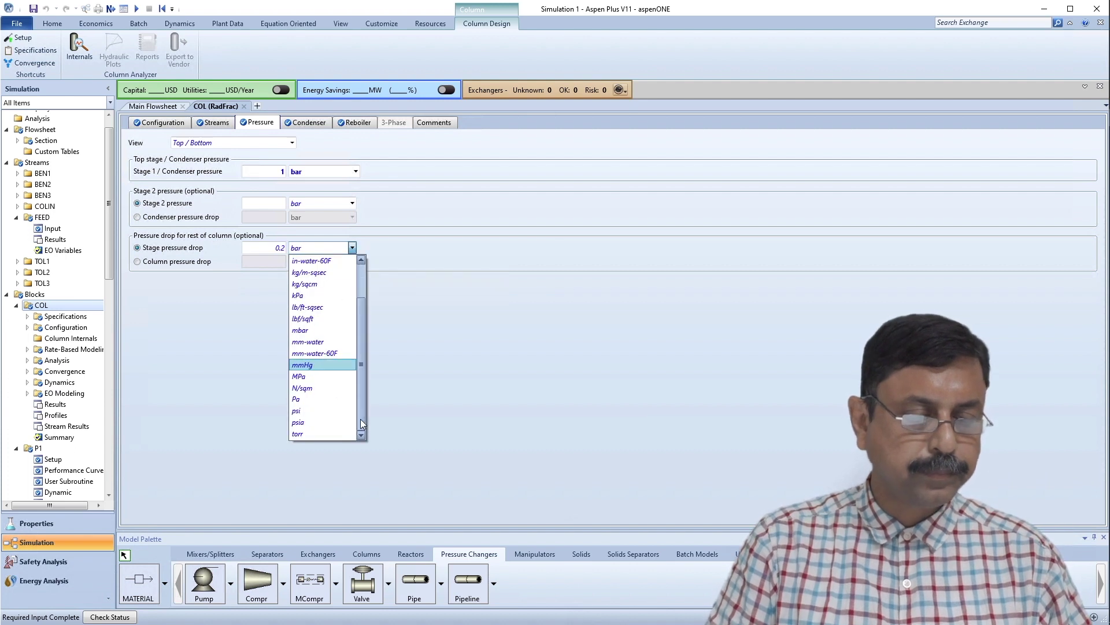
pyautogui.click(313, 421)
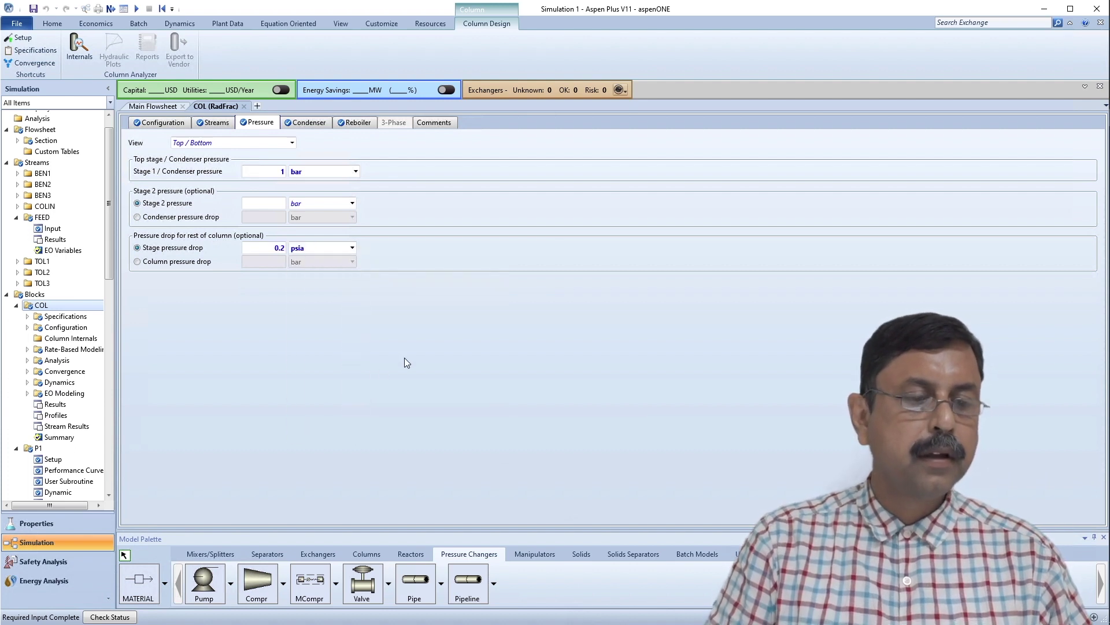
# Close the column's specification form and run the simulation.
pyautogui.click(244, 106)
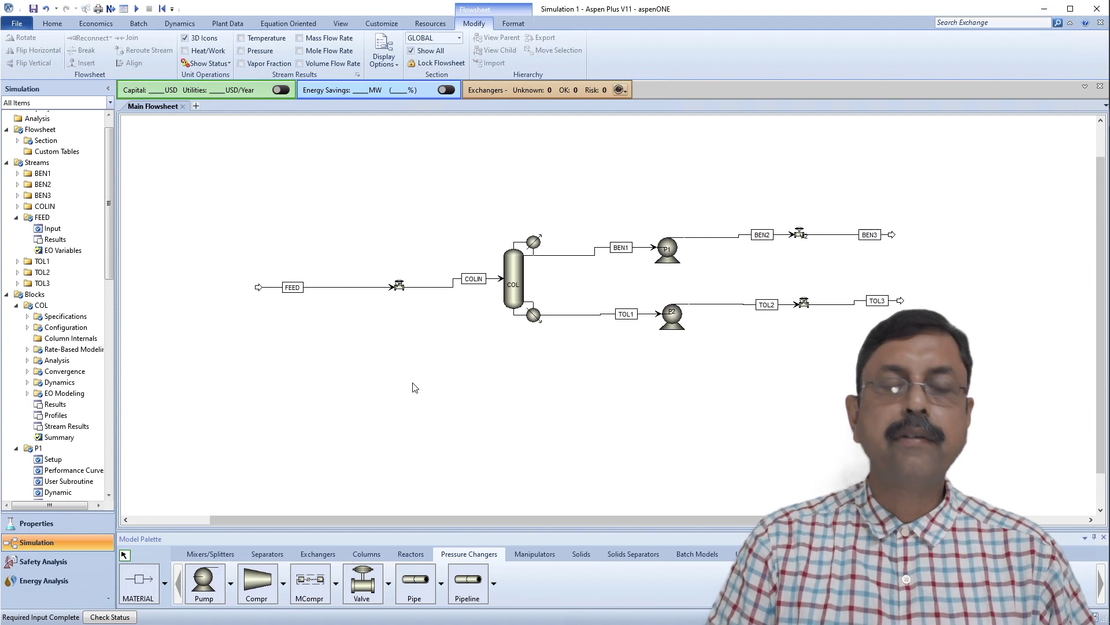
pyautogui.click(137, 9)
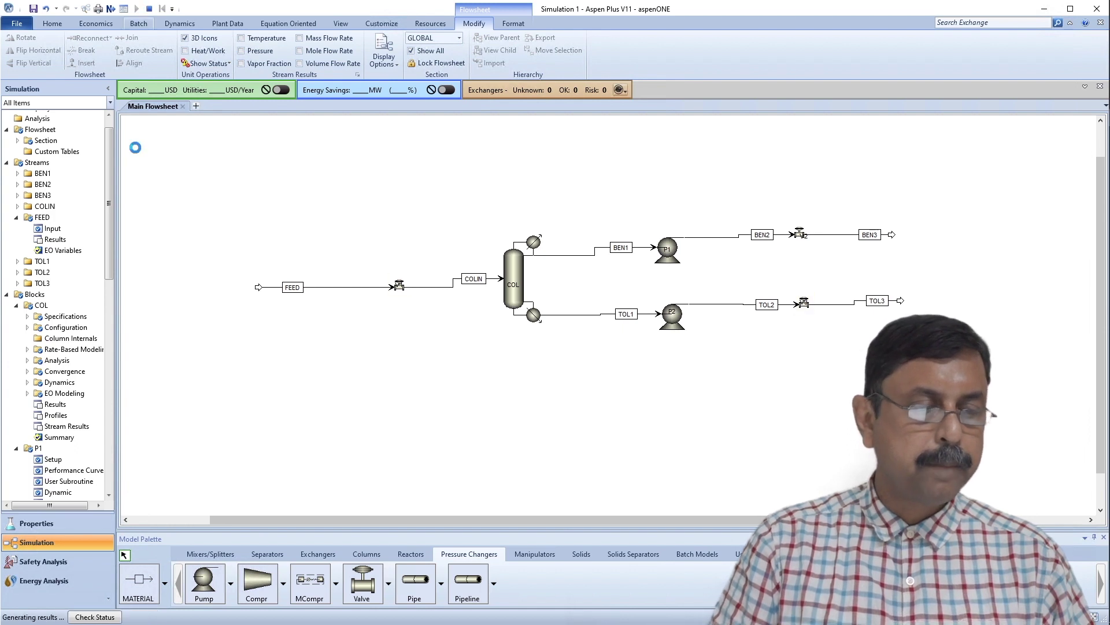
# Tidy the expanded Streams and Blocks folders and open the stream results of block COL.
pyautogui.click(7, 162)
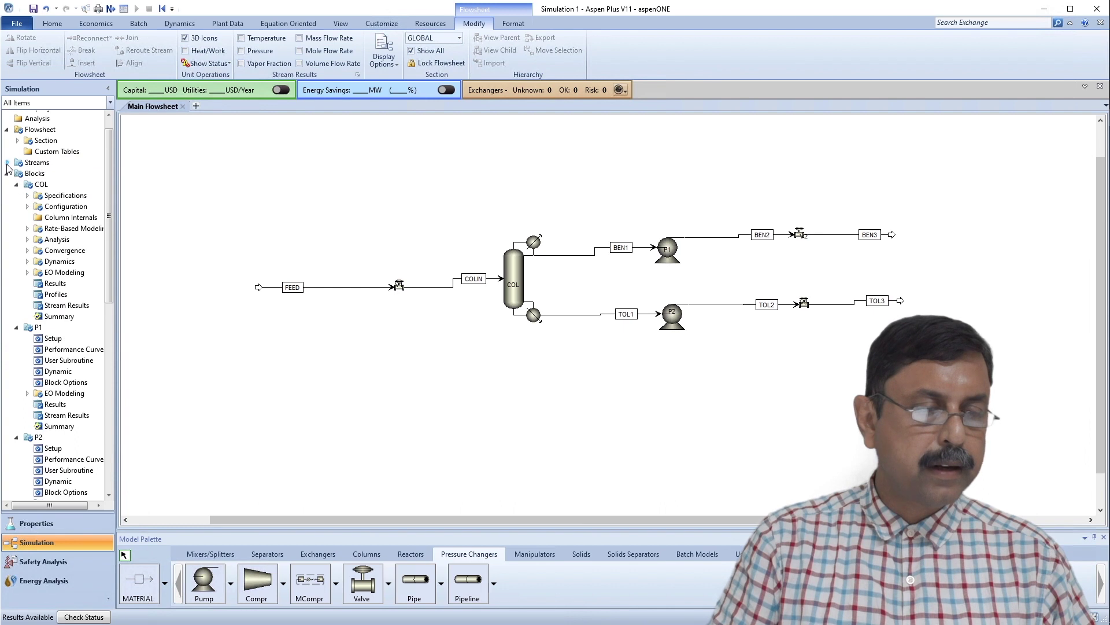
pyautogui.click(7, 174)
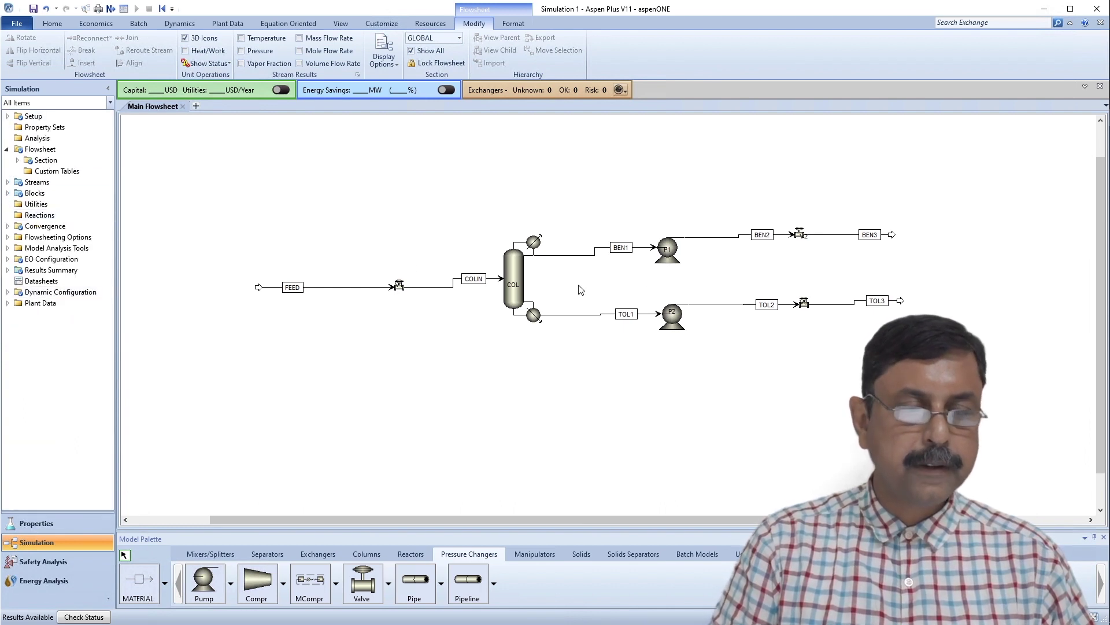
pyautogui.click(8, 194)
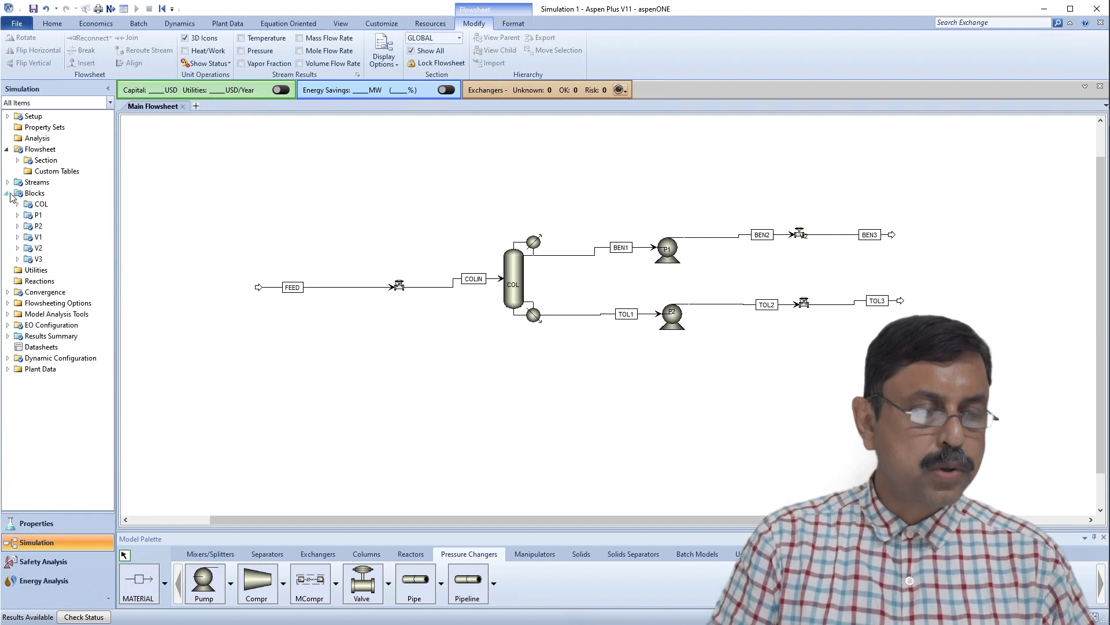
pyautogui.click(17, 198)
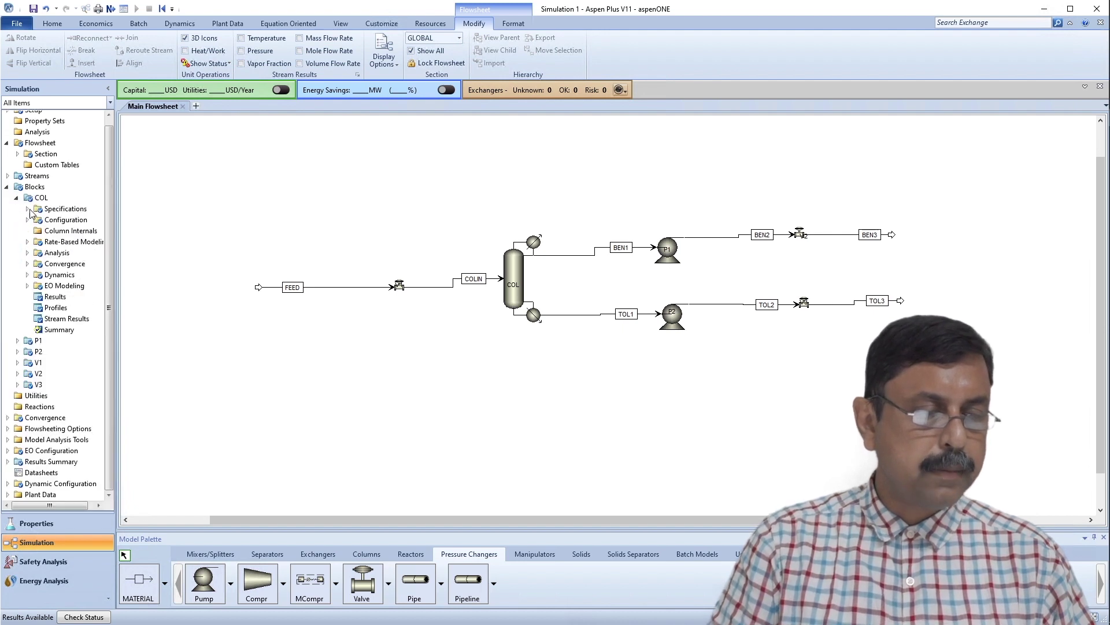
pyautogui.doubleClick(74, 319)
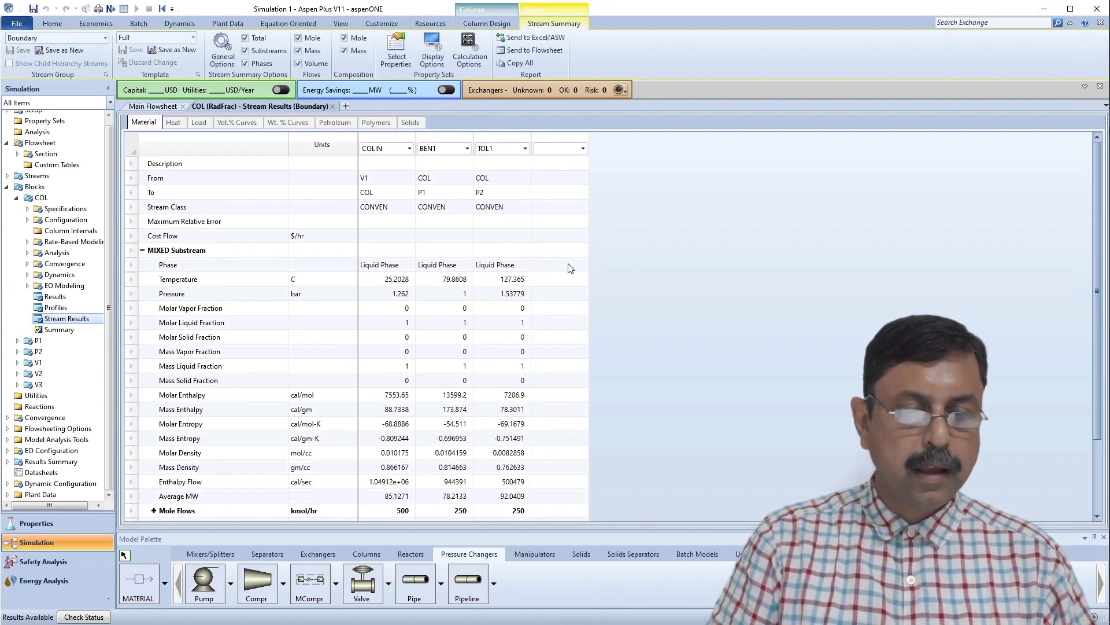
# Examine the component mole flows and mole fractions of streams COLIN, BEN1 and TOL1, and close the results.
pyautogui.scroll(-2, 633, 312)
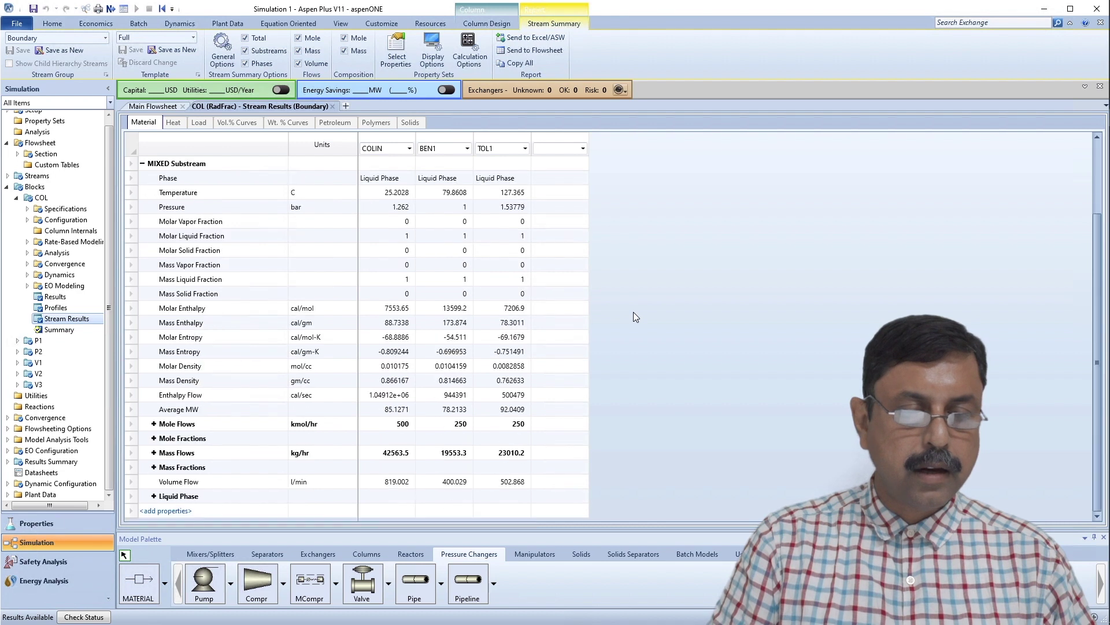
pyautogui.click(154, 424)
pyautogui.click(154, 467)
pyautogui.scroll(-2, 654, 446)
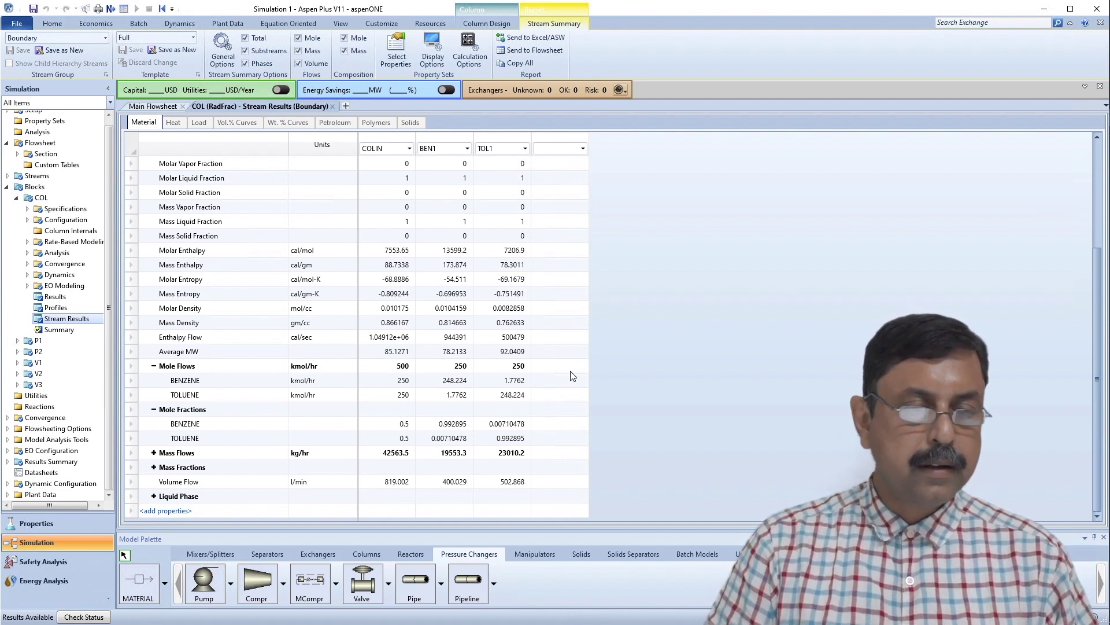
pyautogui.click(333, 106)
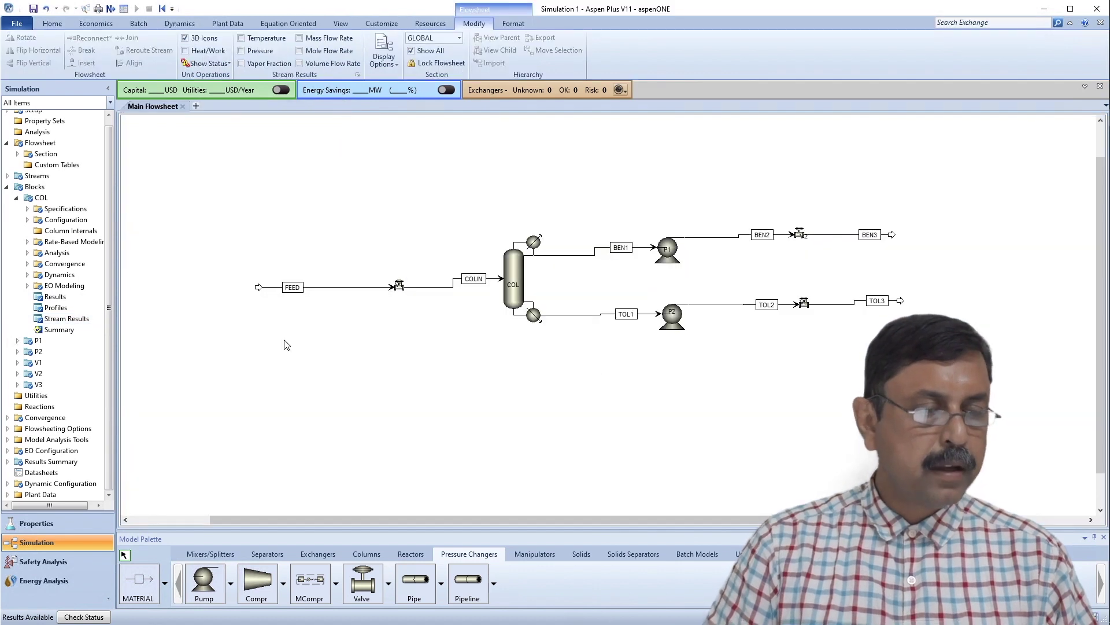
# Add a new set of column internals to COL and generate the missing hydraulic data.
pyautogui.doubleClick(68, 231)
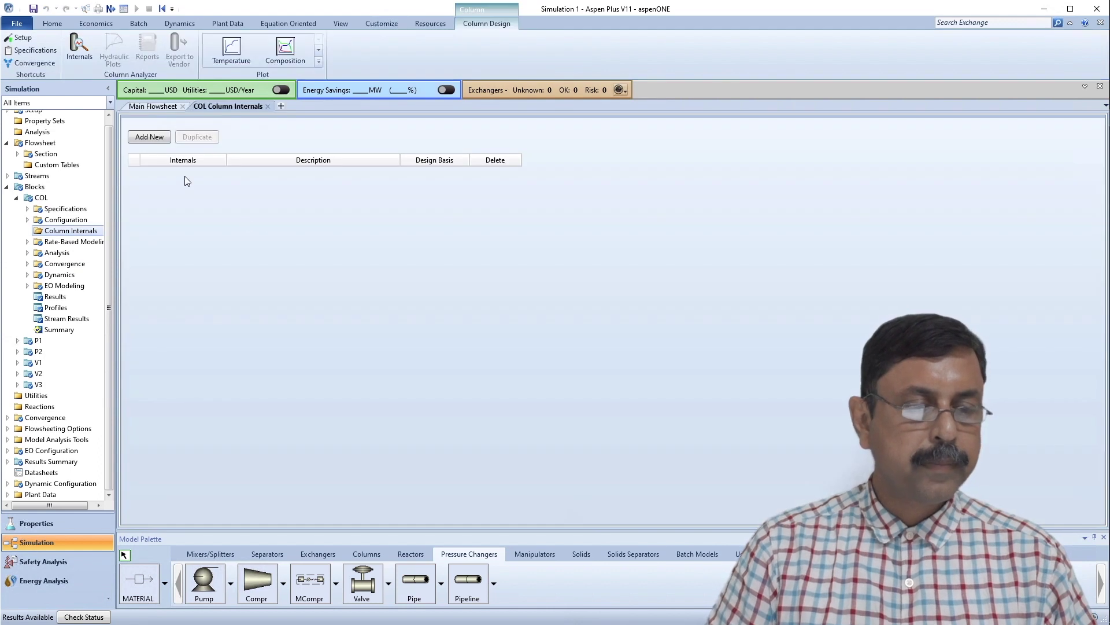
pyautogui.click(149, 137)
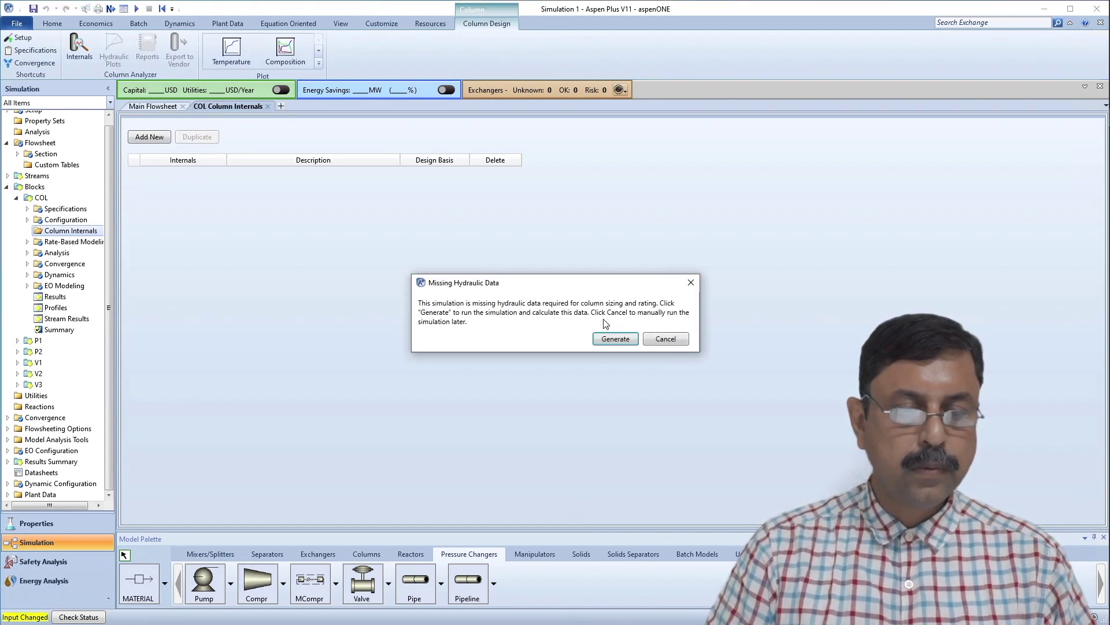
pyautogui.click(636, 338)
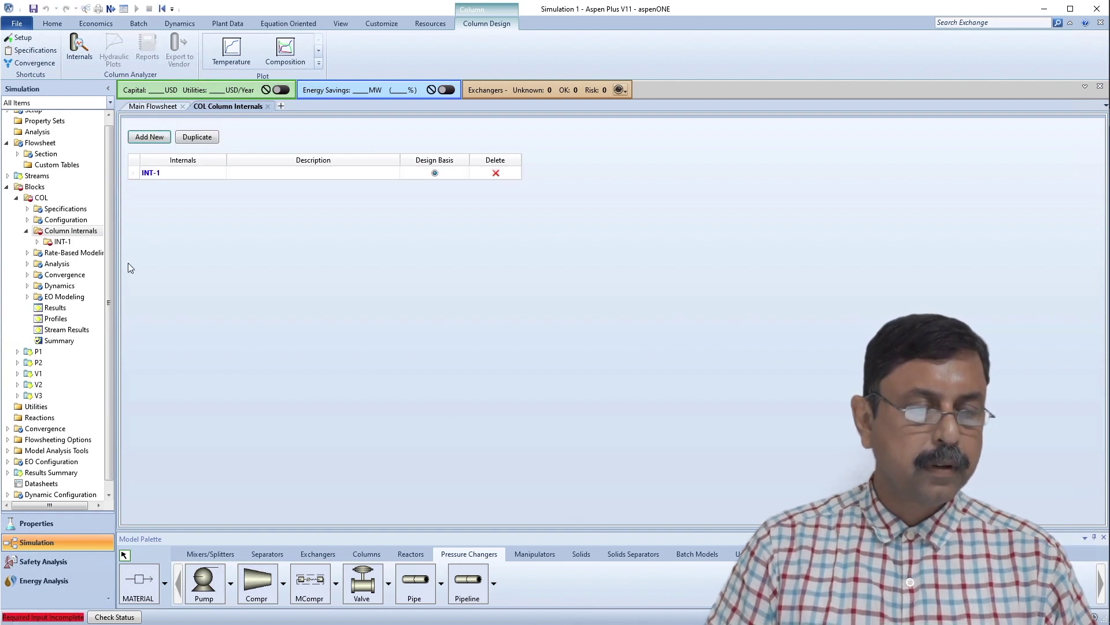
# Add a trayed section to the INT-1 internals, with start stage 2 and end stage 39.
pyautogui.click(111, 9)
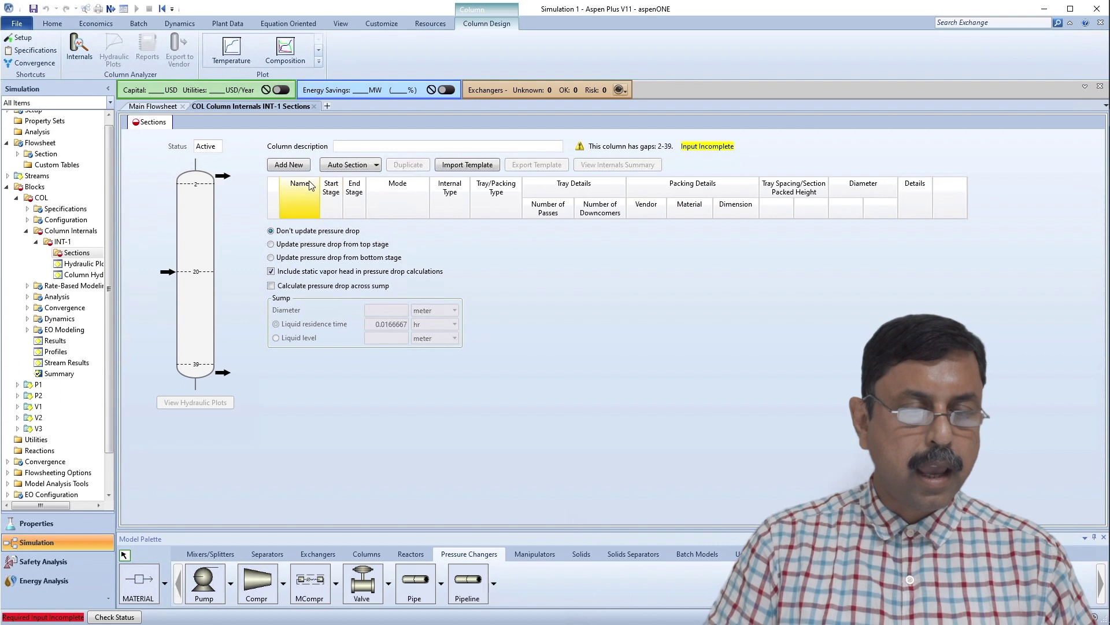
pyautogui.click(289, 165)
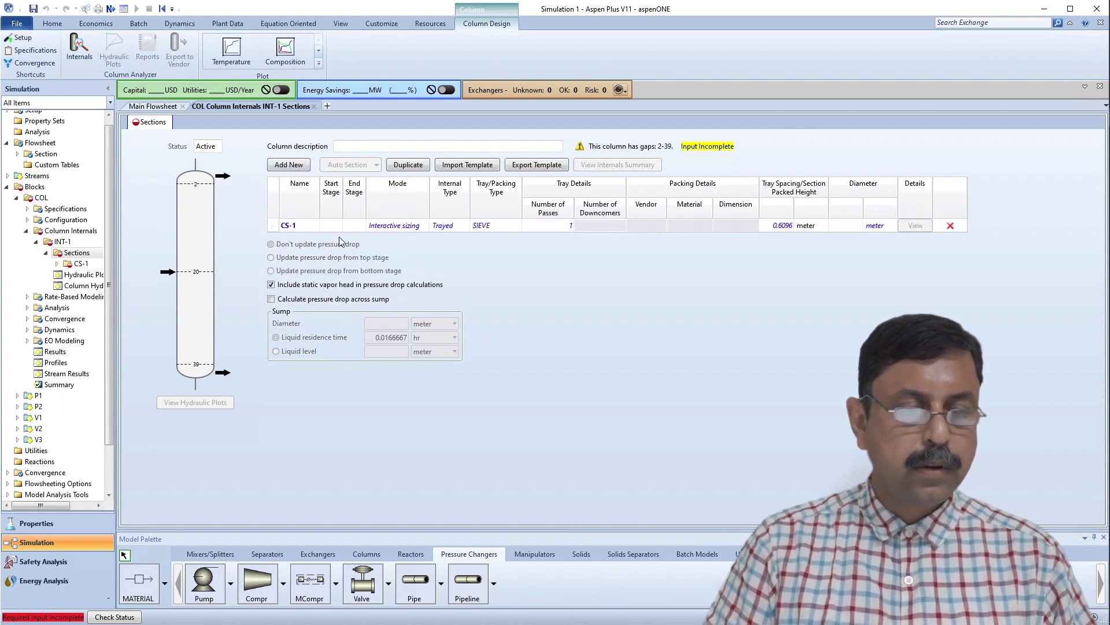
pyautogui.click(333, 227)
pyautogui.write('2')
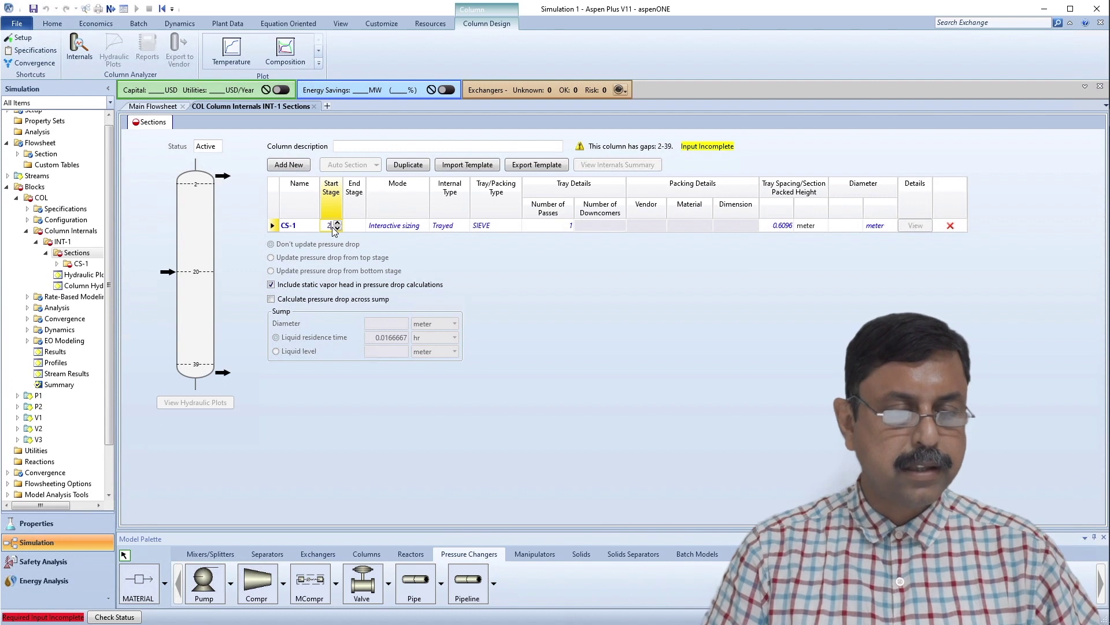
pyautogui.click(354, 227)
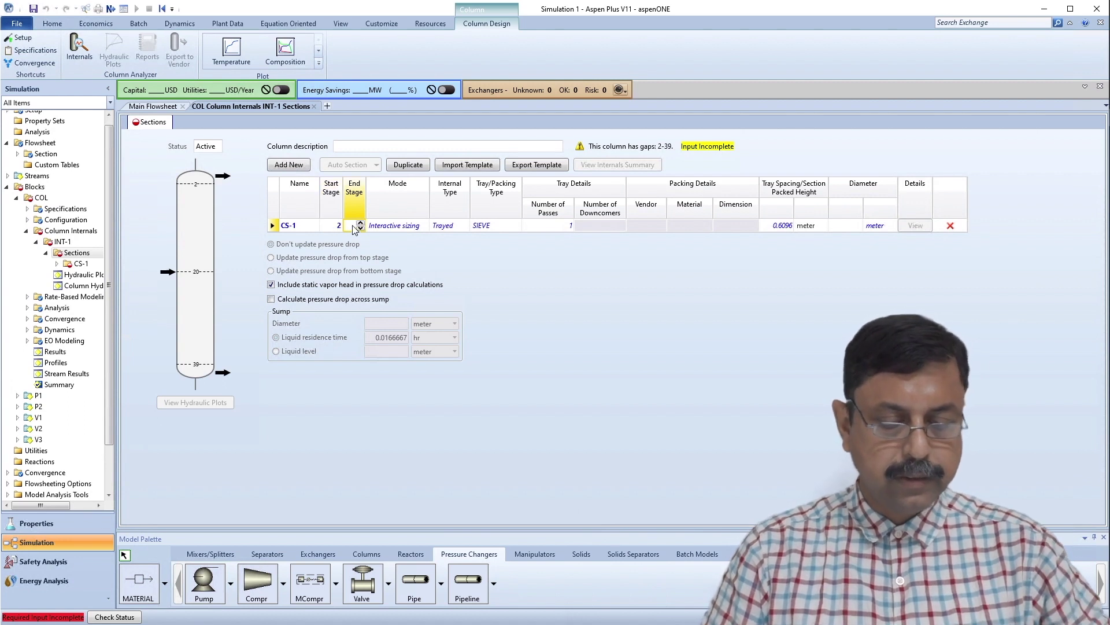
pyautogui.write('39')
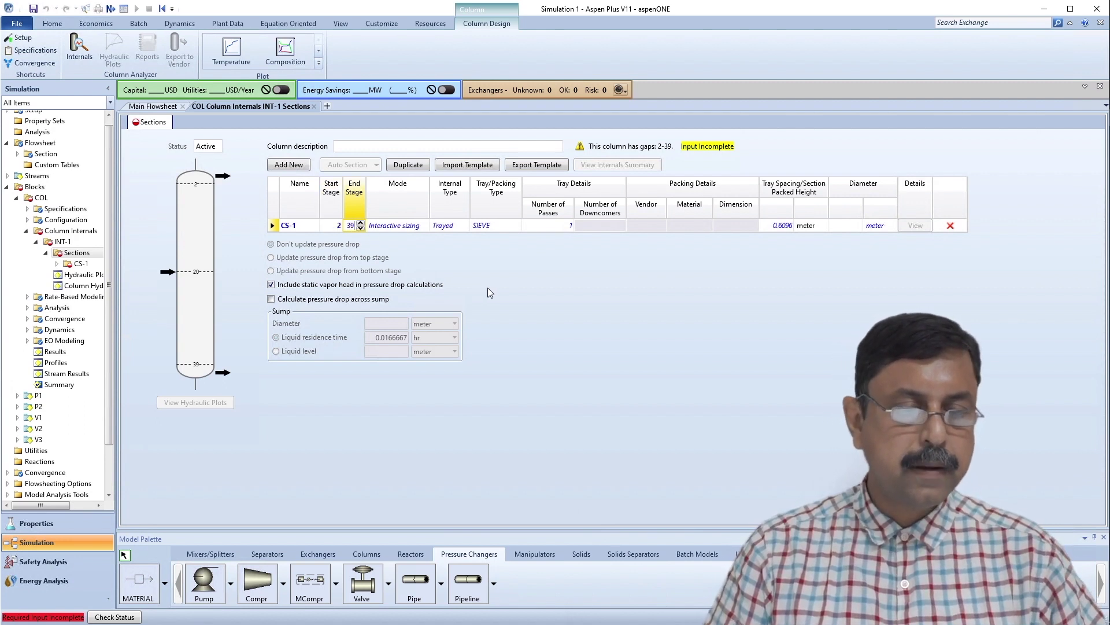
pyautogui.click(488, 287)
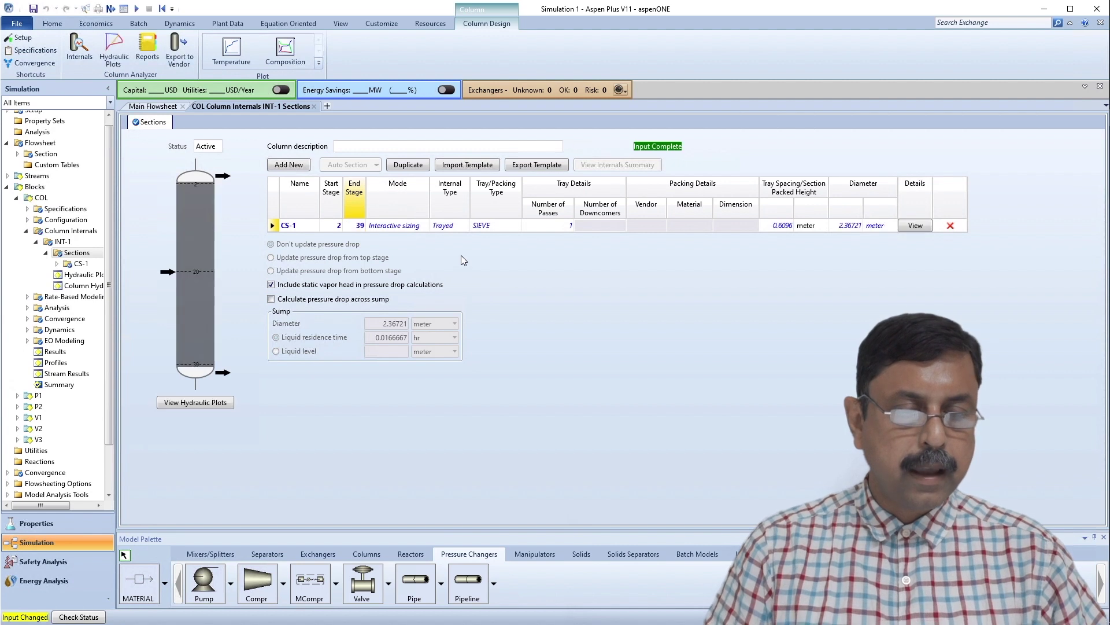
# Change the tray type of section CS-1 to BUBBLE-CAP.
pyautogui.click(513, 231)
pyautogui.click(516, 226)
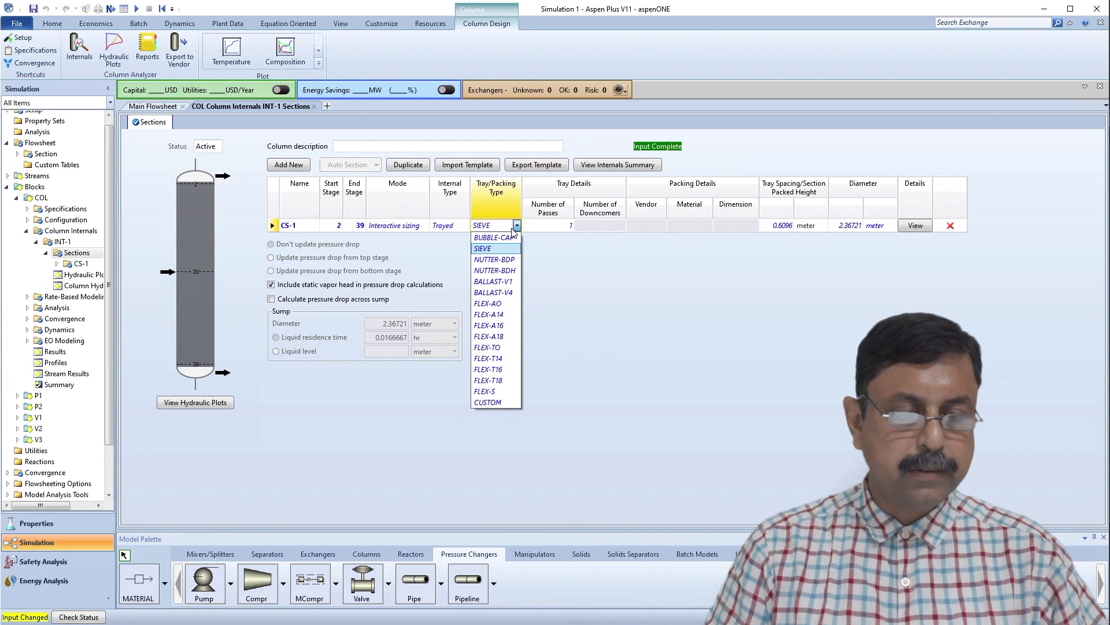
pyautogui.click(502, 239)
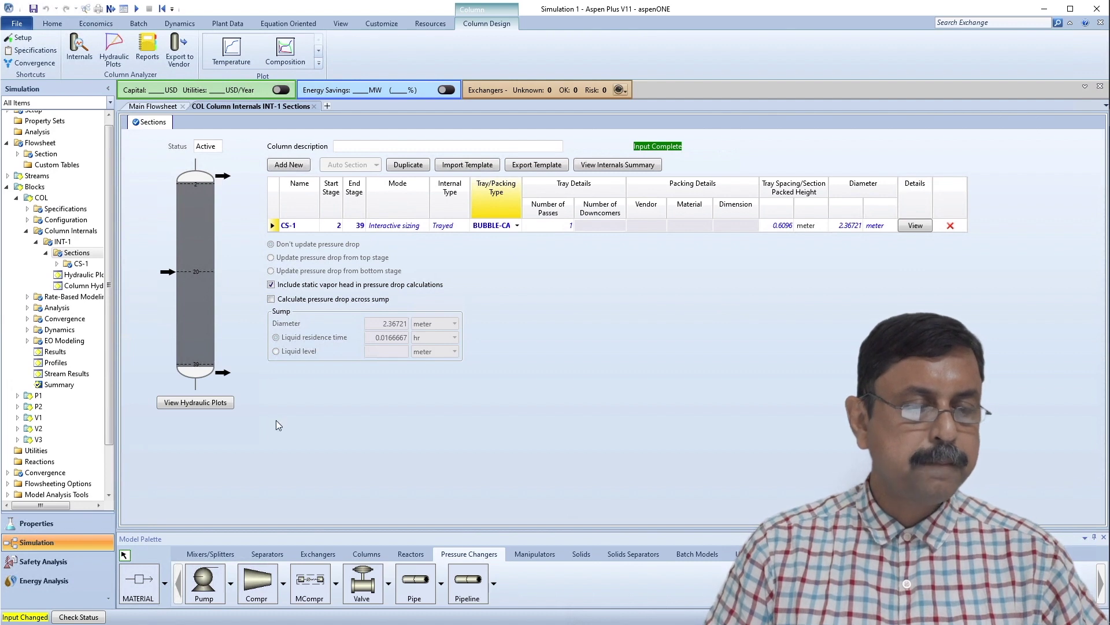
# Rerun the simulation and open the hydraulic plots of the column internals.
pyautogui.click(138, 9)
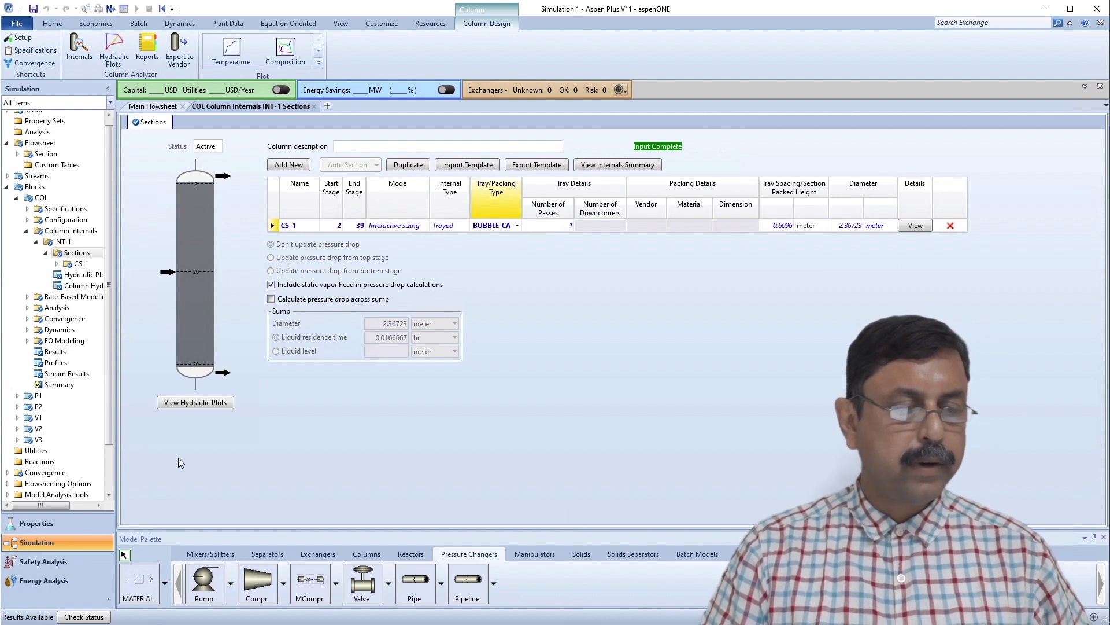
pyautogui.click(197, 403)
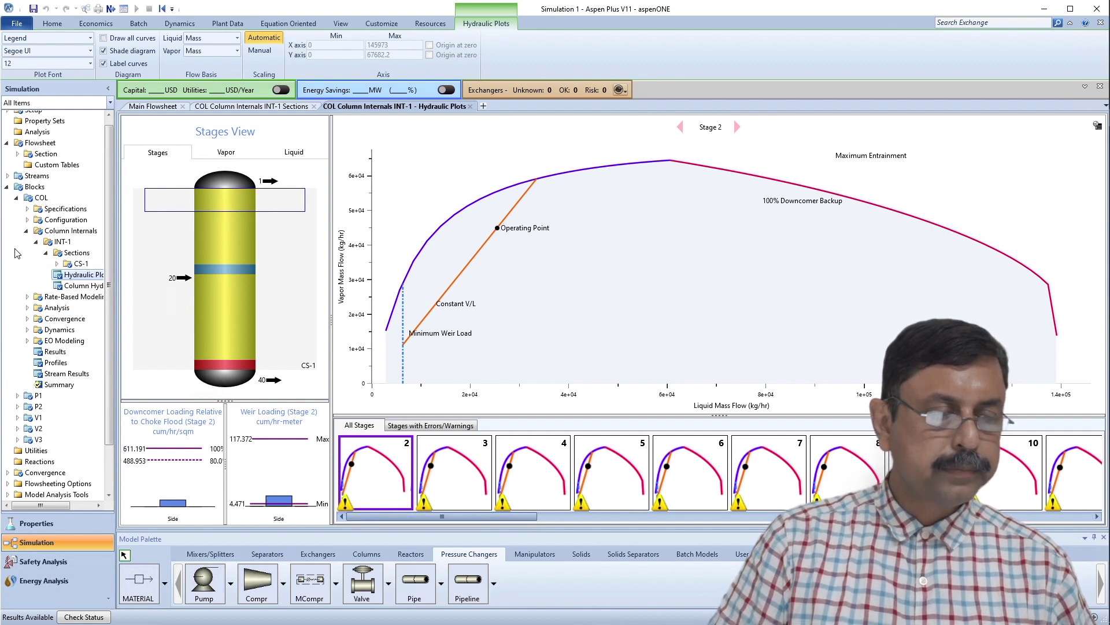
# Close the hydraulic plots of INT-1 and collapse the COL block's entries in the navigation tree.
pyautogui.click(26, 231)
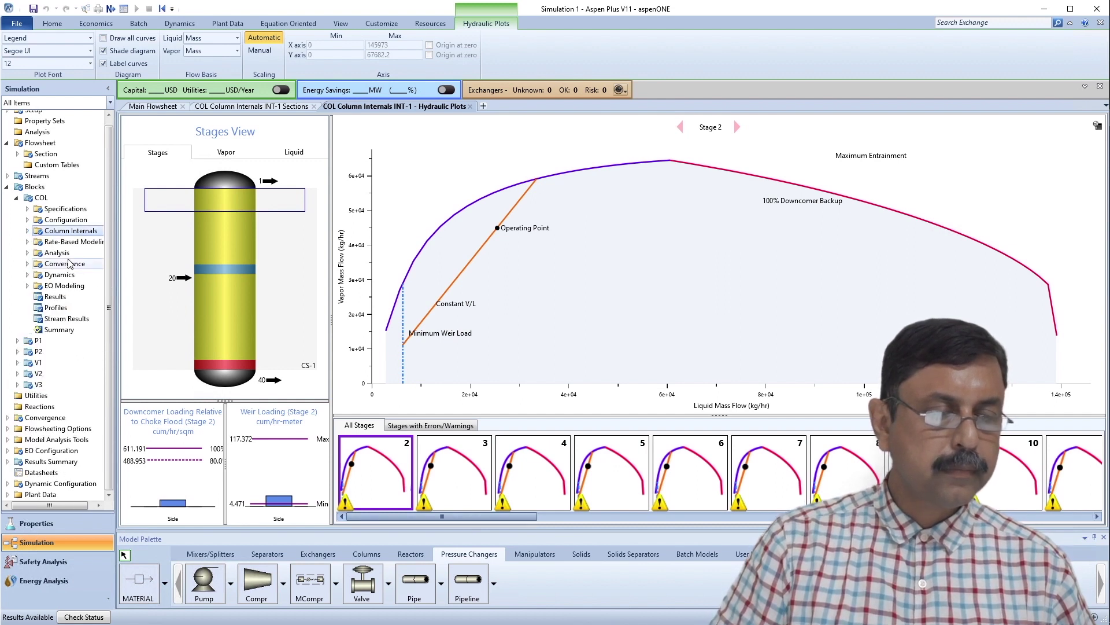
pyautogui.click(17, 198)
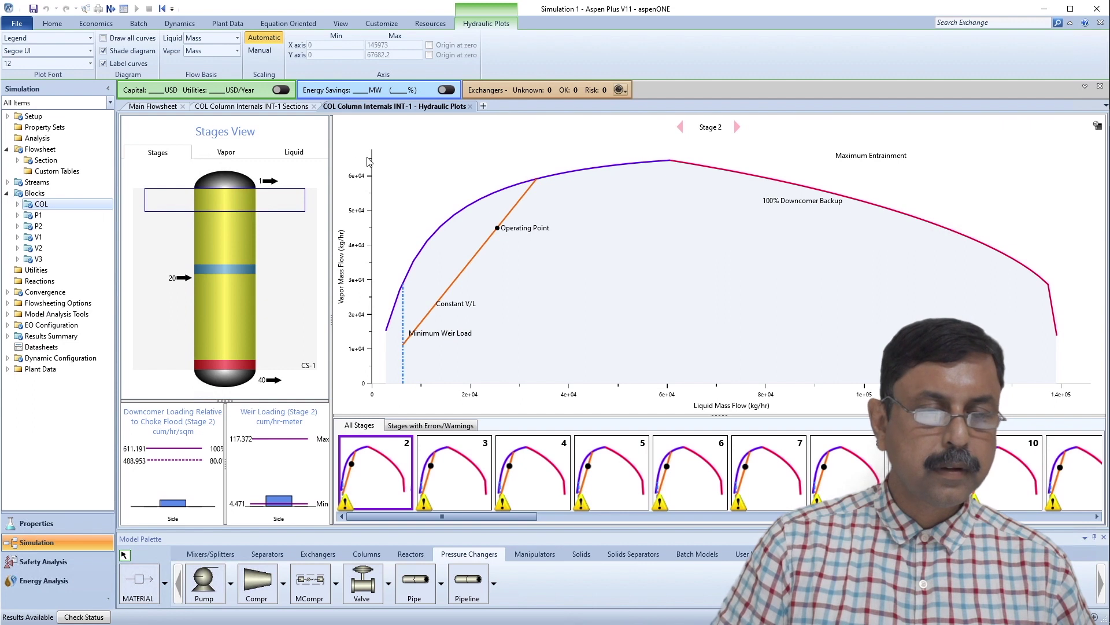
pyautogui.click(470, 107)
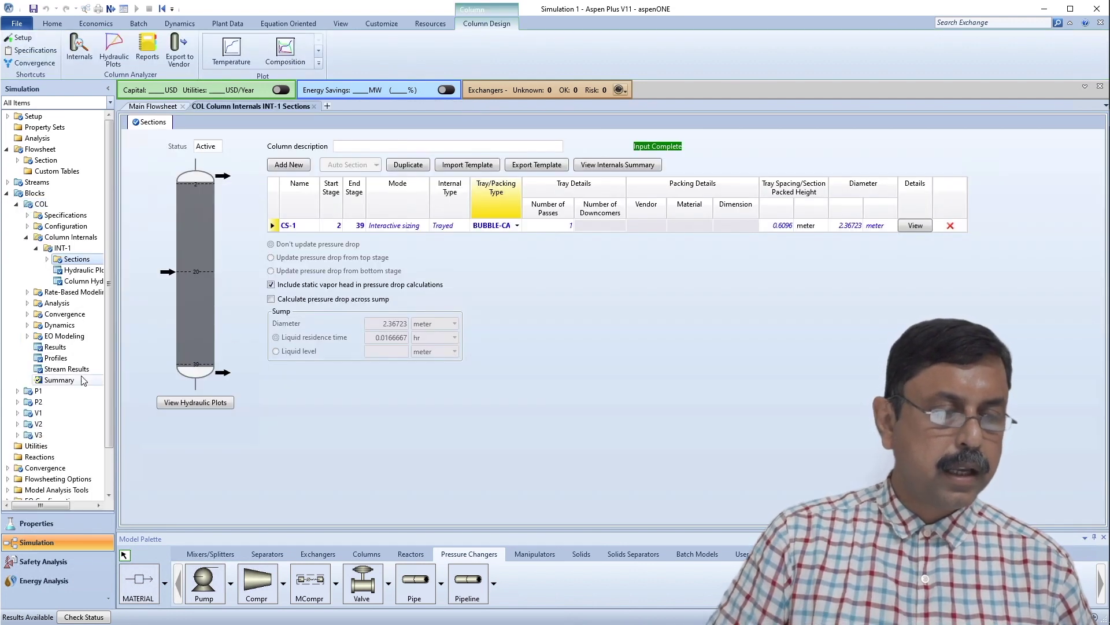
pyautogui.click(27, 237)
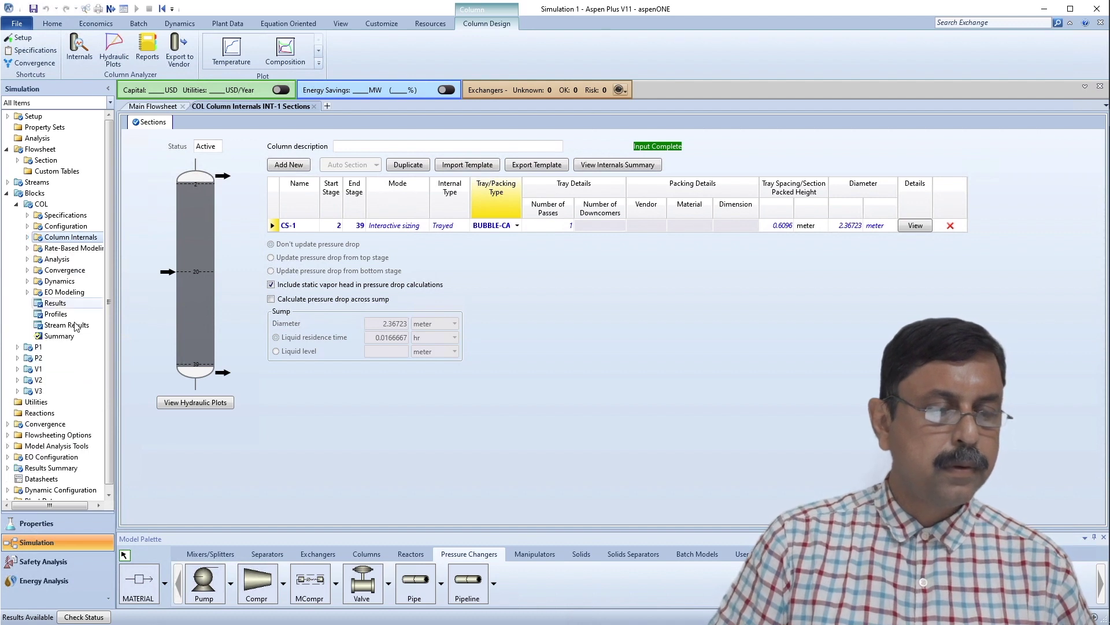
pyautogui.click(16, 205)
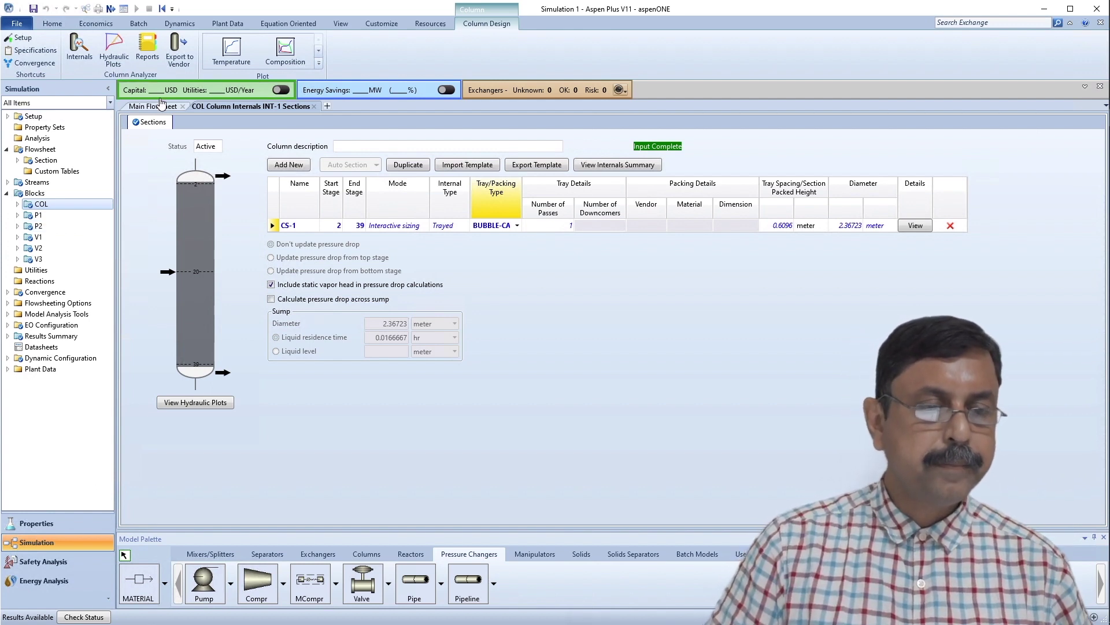
# Turn on dynamic mode and go to the missing dynamic input of block COL.
pyautogui.click(181, 24)
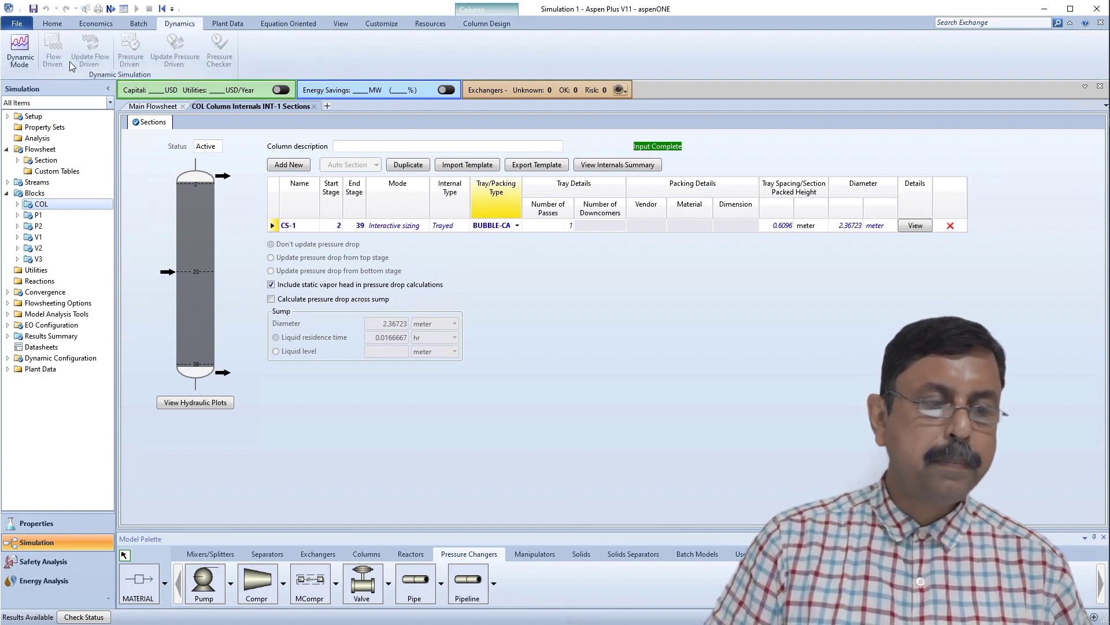
pyautogui.click(22, 50)
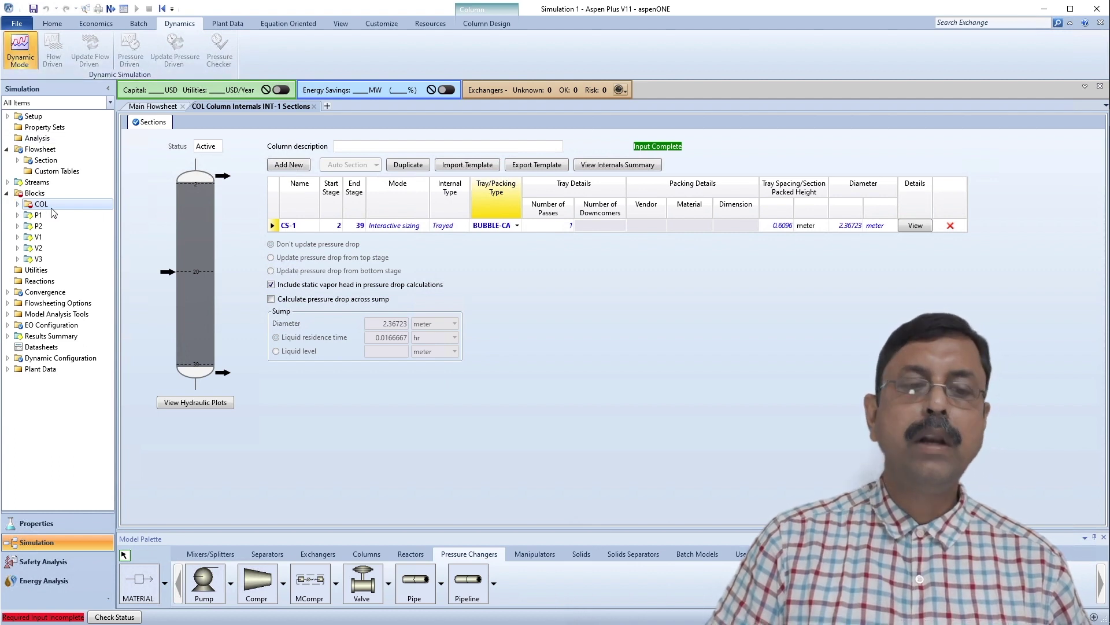
pyautogui.moveTo(53, 212)
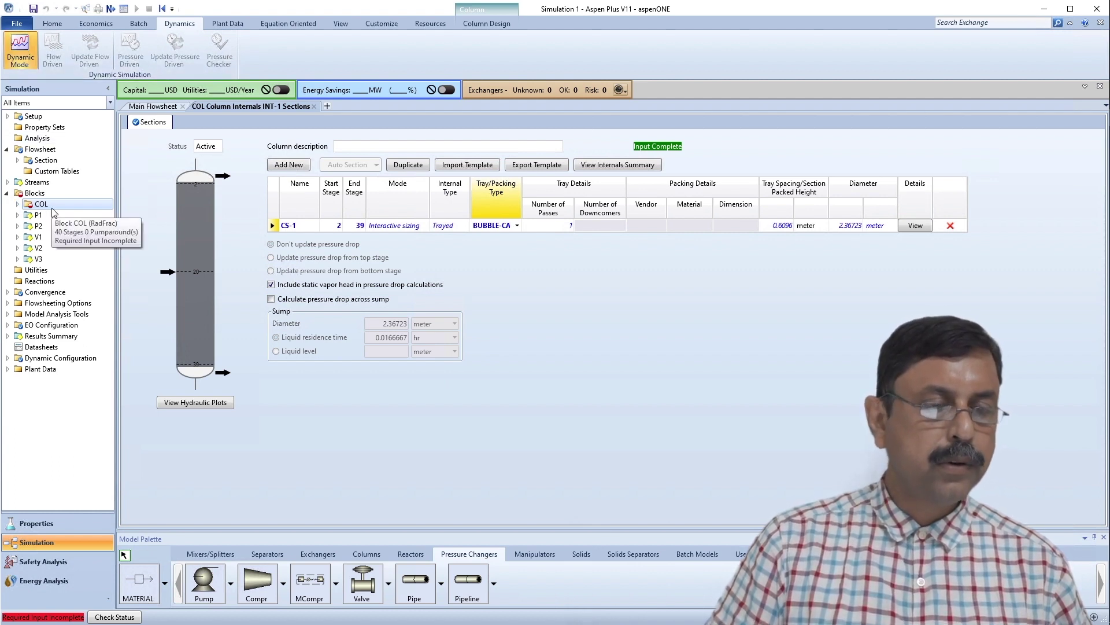
pyautogui.click(112, 8)
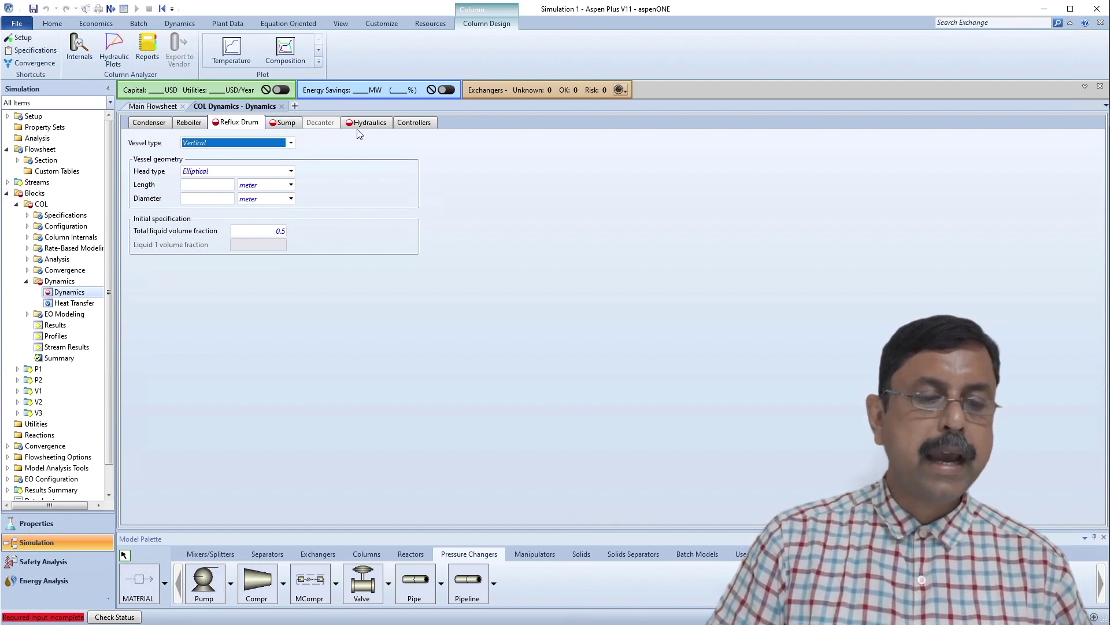
# Define COL's reflux drum as a horizontal vessel with a length of 3.6 m and a diameter of 1.8 m.
pyautogui.click(291, 143)
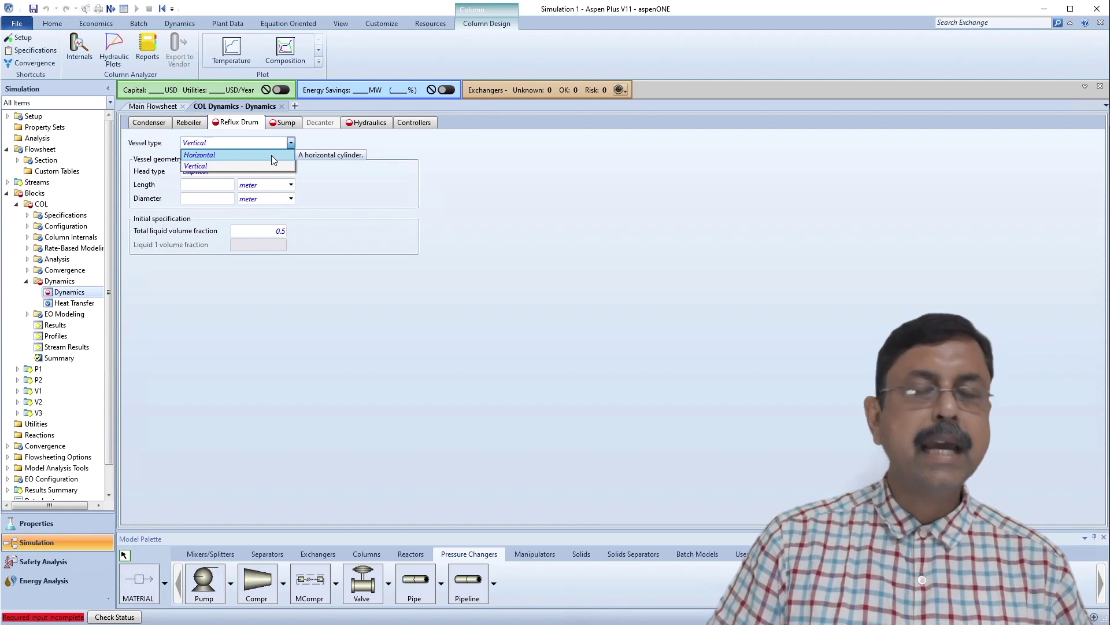
pyautogui.click(272, 155)
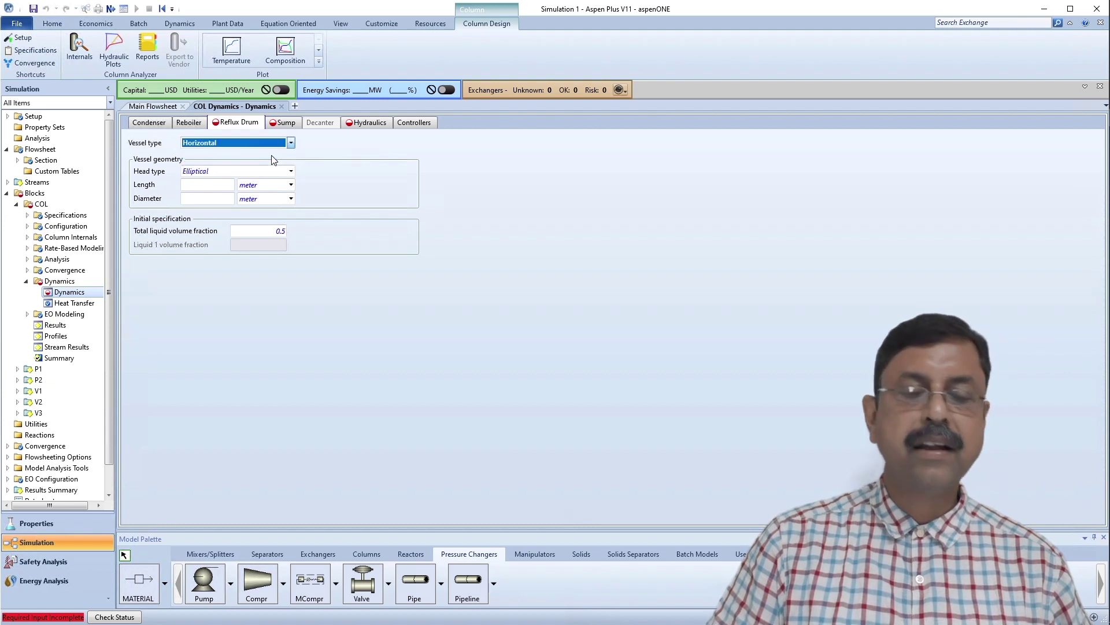
pyautogui.click(213, 186)
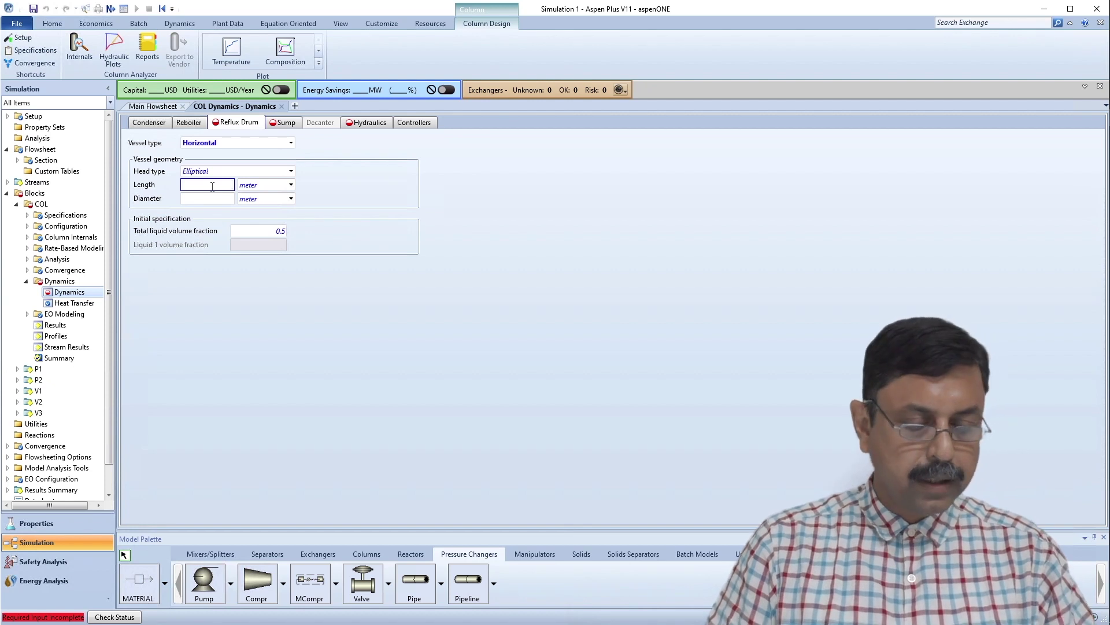
pyautogui.write('3.6')
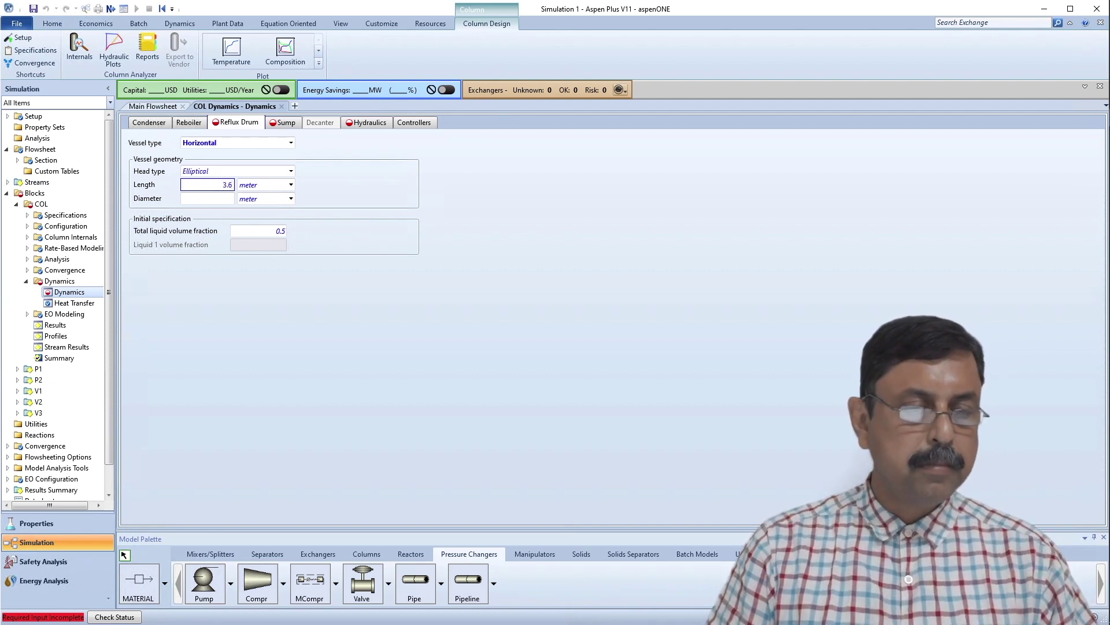
pyautogui.click(212, 199)
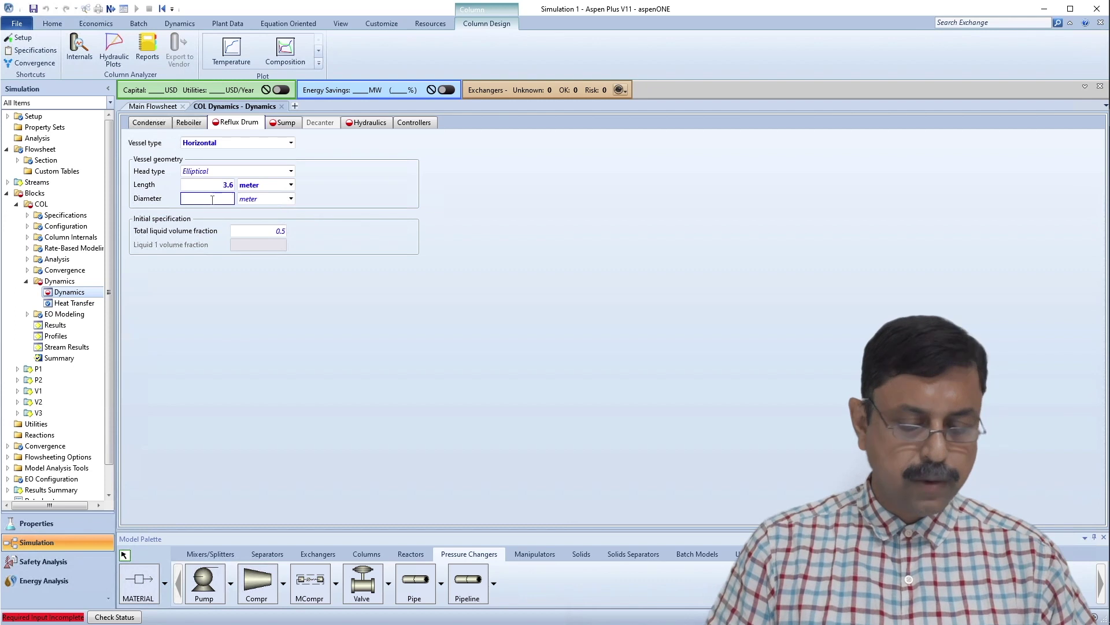
pyautogui.write('1.8')
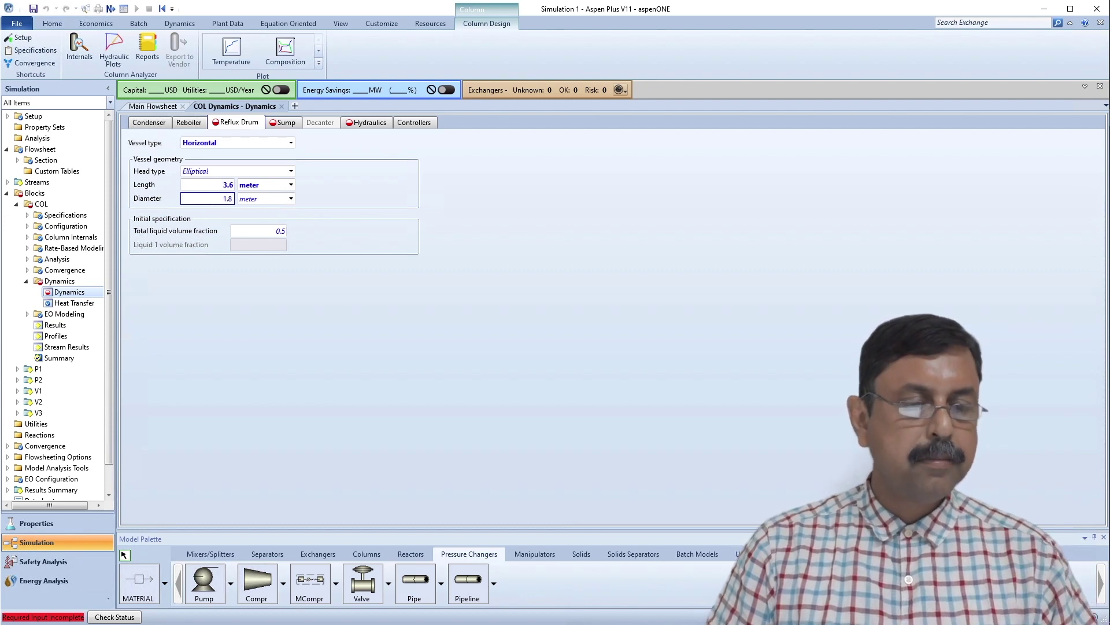
pyautogui.press('Return')
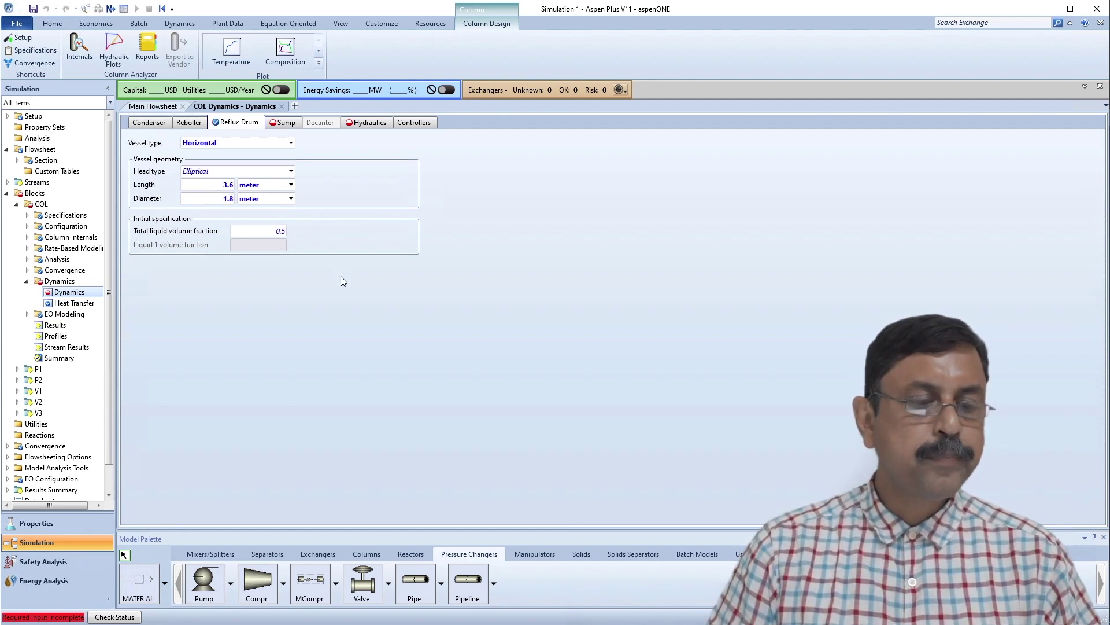
# Set COL's sump to a height of 4.8 m and a diameter of 2.4 m.
pyautogui.click(288, 123)
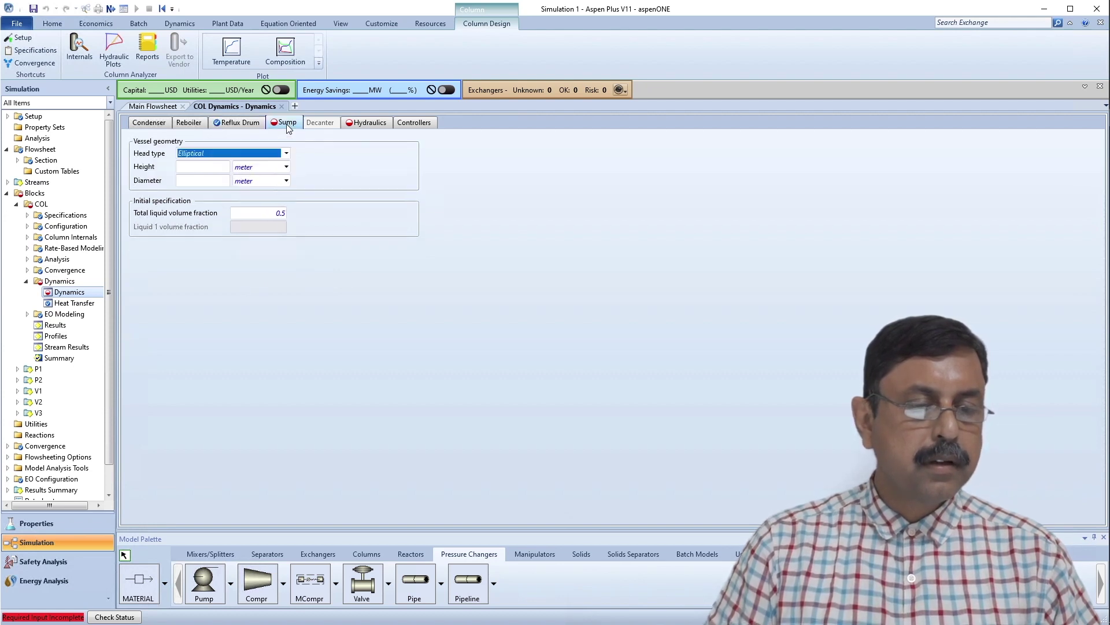
pyautogui.click(207, 165)
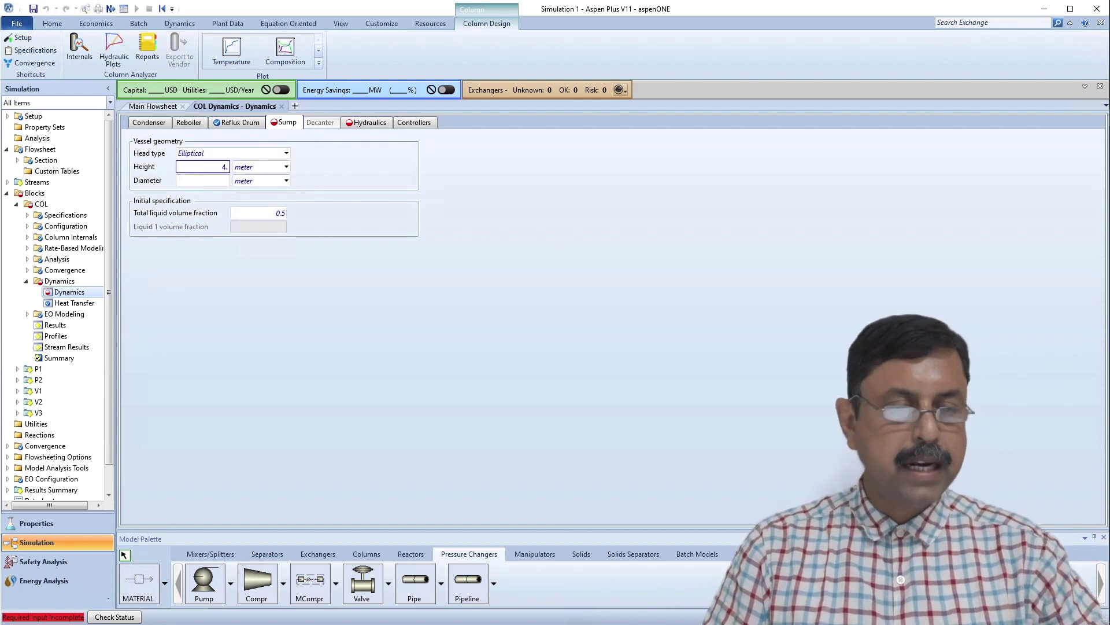
pyautogui.write('4.8')
pyautogui.click(225, 272)
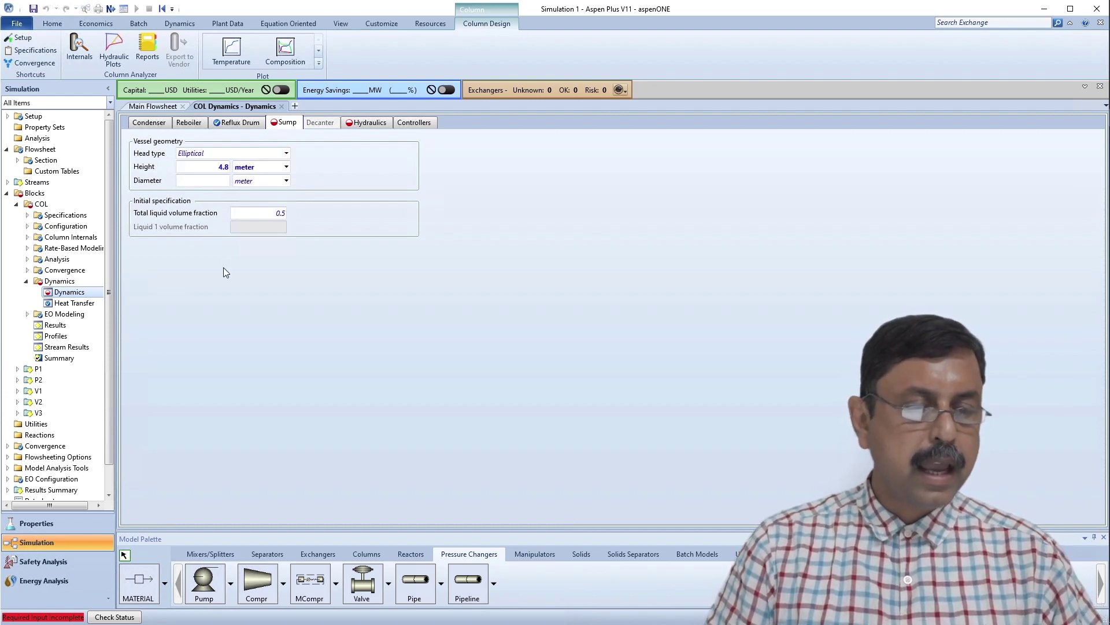
pyautogui.click(218, 181)
pyautogui.write('2.4')
pyautogui.click(266, 294)
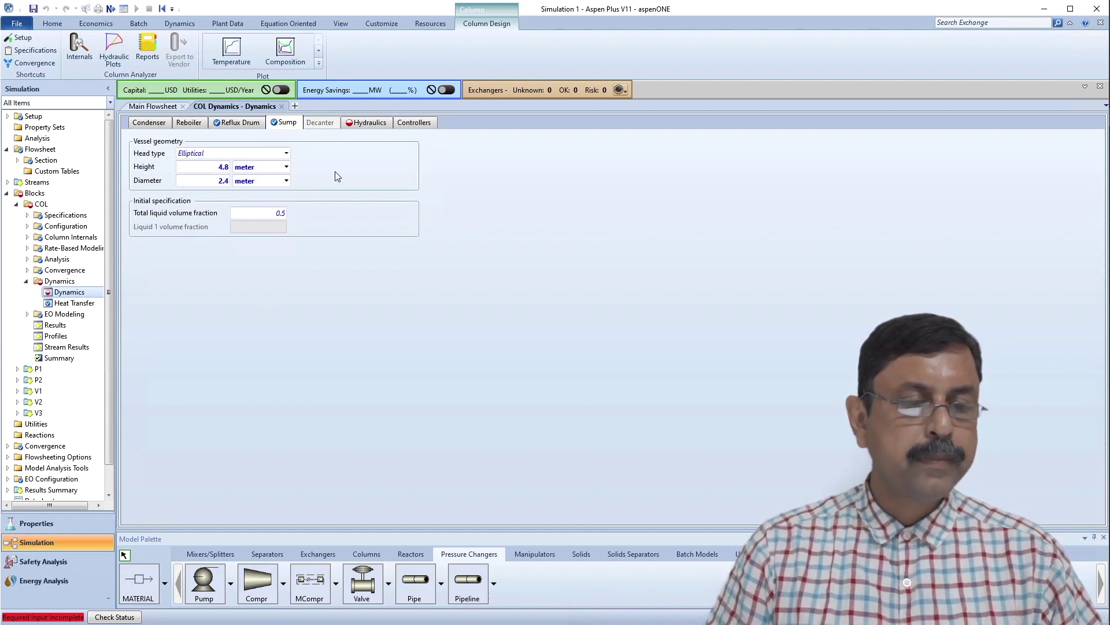
# Add a tray geometry row to COL's dynamic hydraulics covering stages 2 to 39.
pyautogui.click(364, 123)
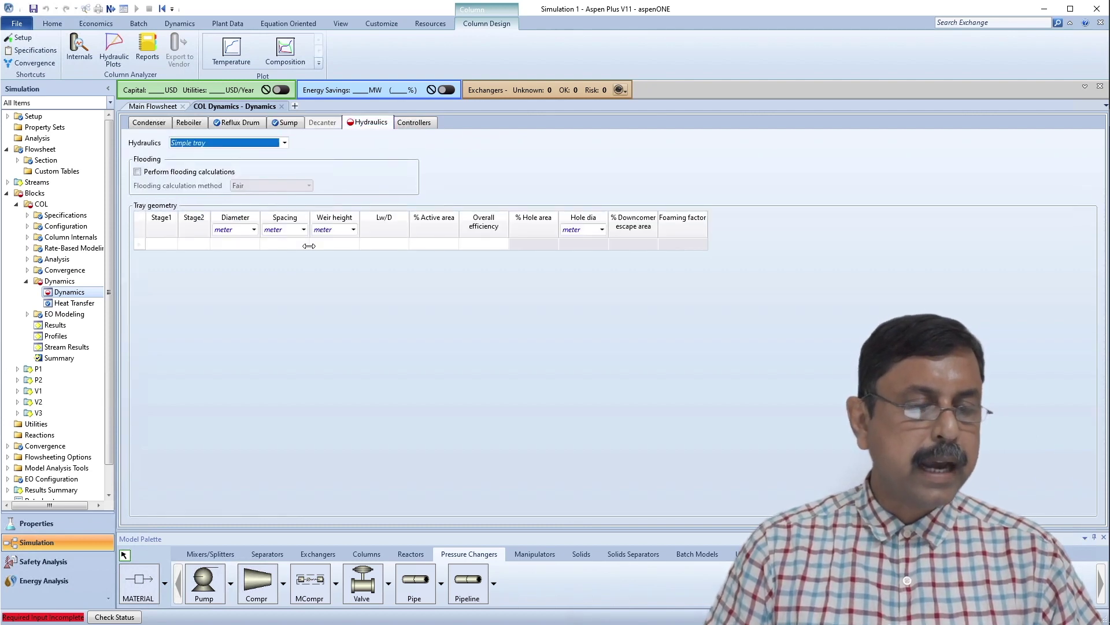
pyautogui.click(161, 248)
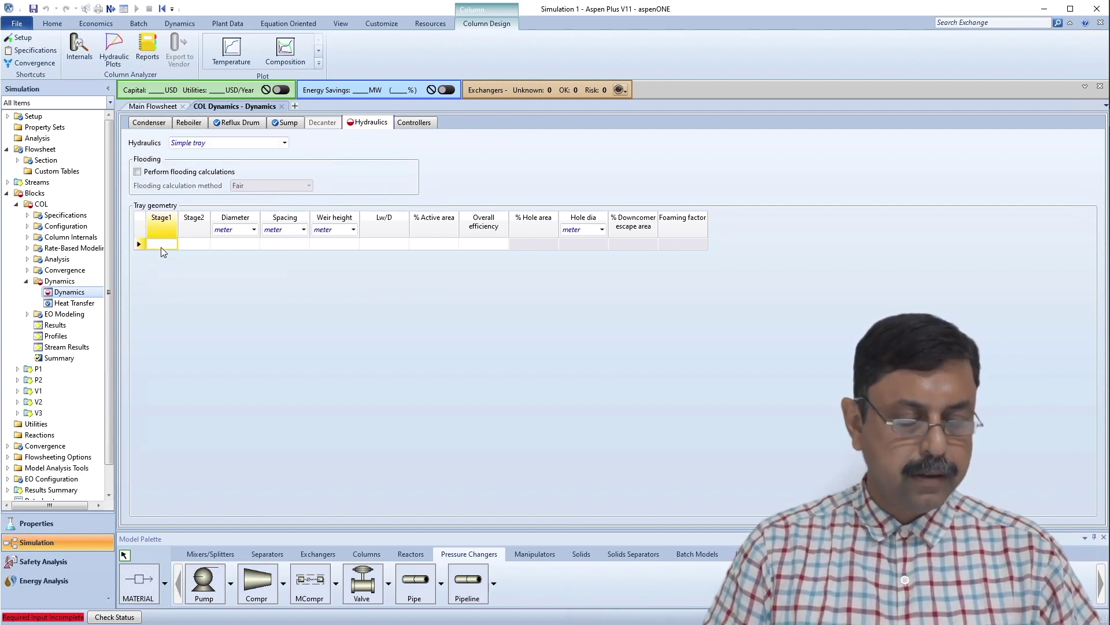
pyautogui.write('2')
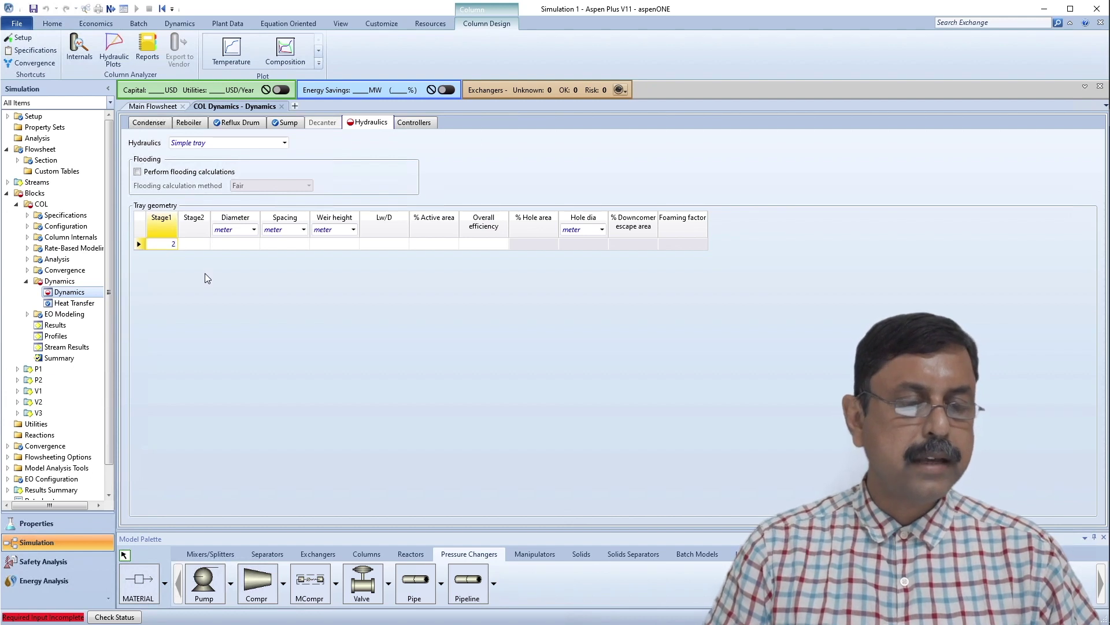
pyautogui.click(196, 244)
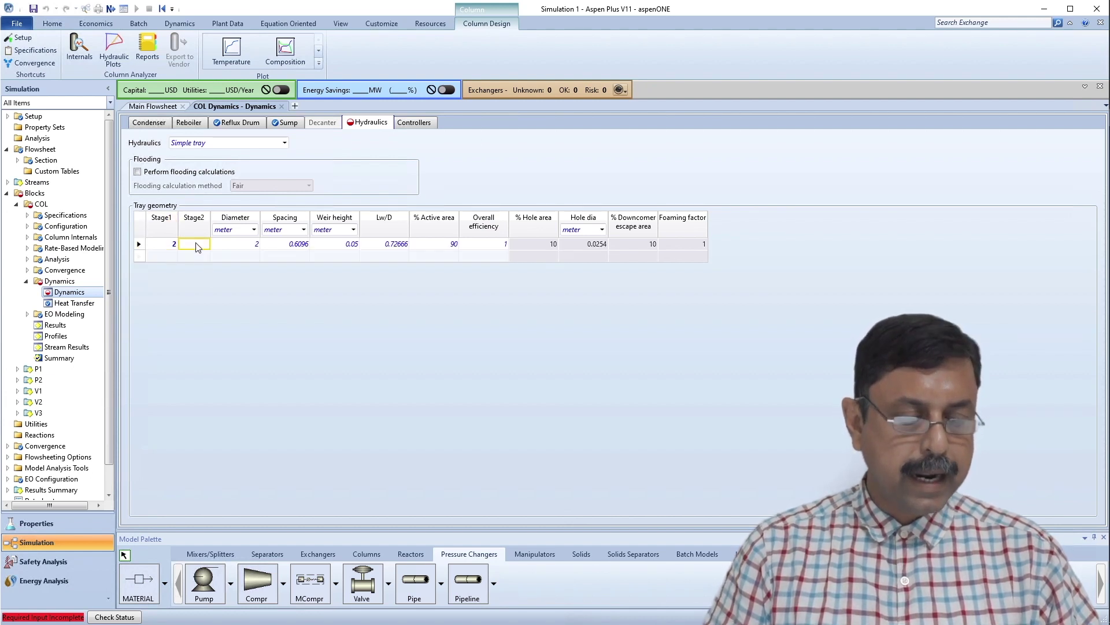
pyautogui.write('39')
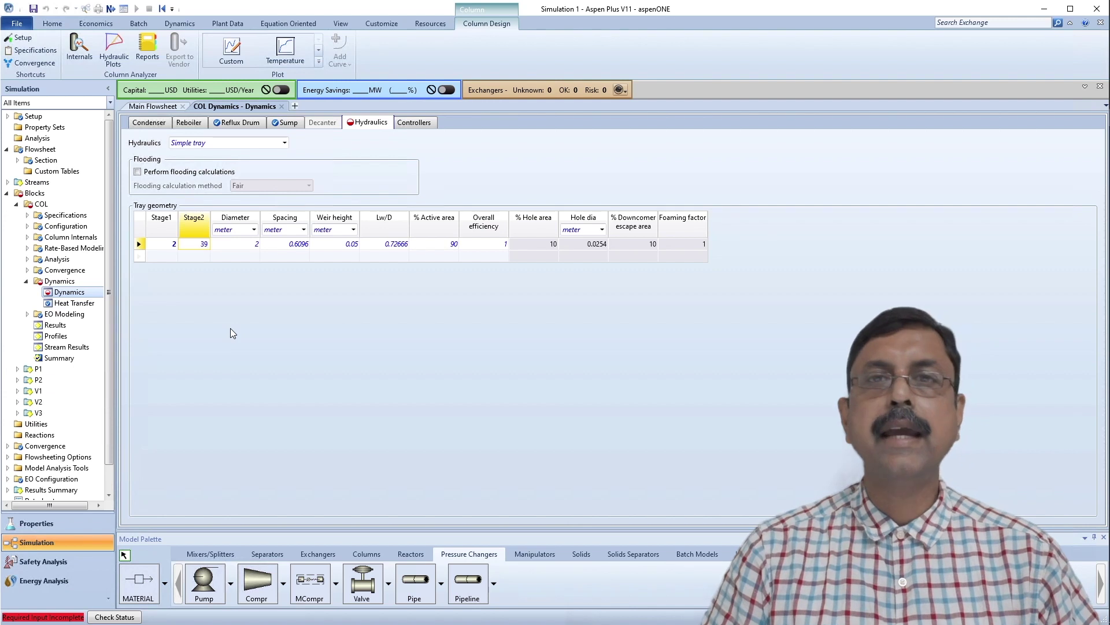
pyautogui.press('Return')
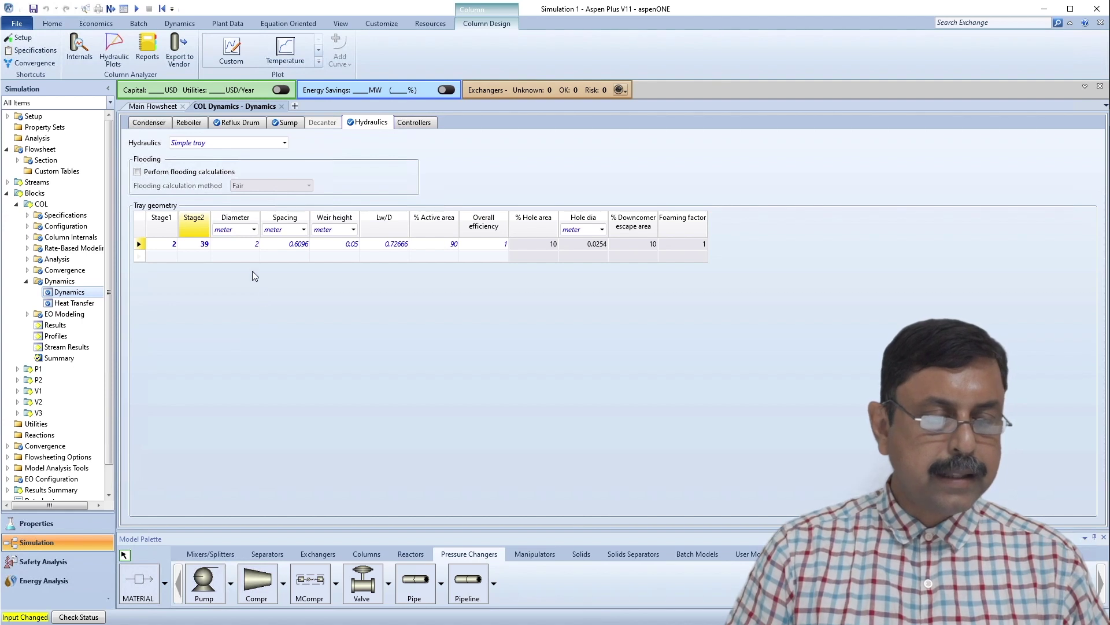
# Set the tray diameter for stages 2 to 39 to 2.399 m and compare it with the sump diameter.
pyautogui.click(251, 246)
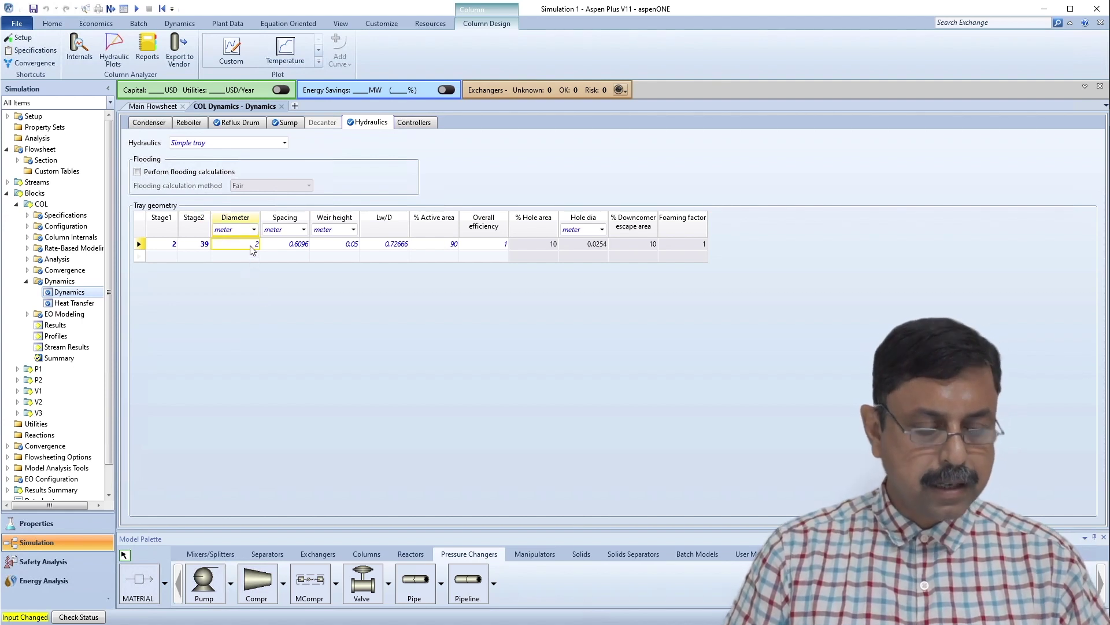
pyautogui.write('2.399')
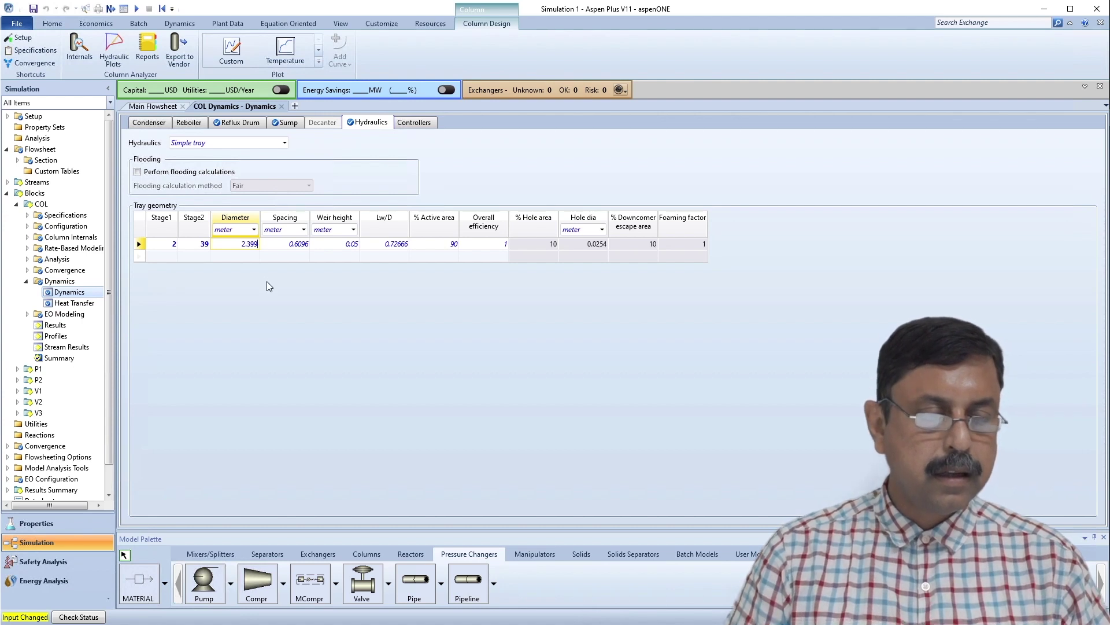
pyautogui.press('Return')
pyautogui.click(287, 122)
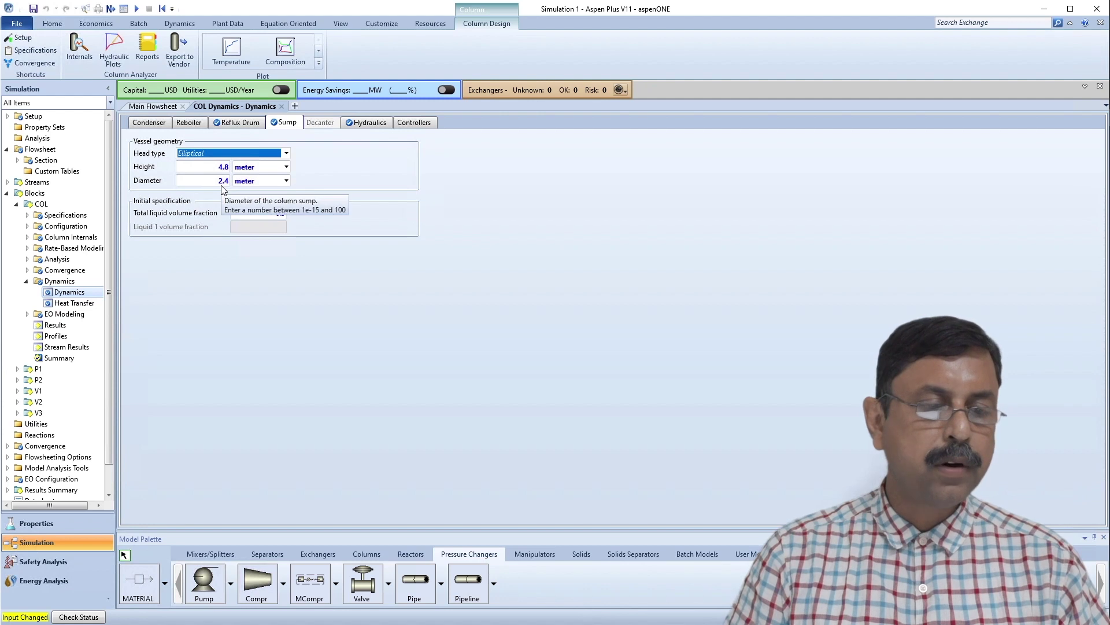
pyautogui.click(376, 122)
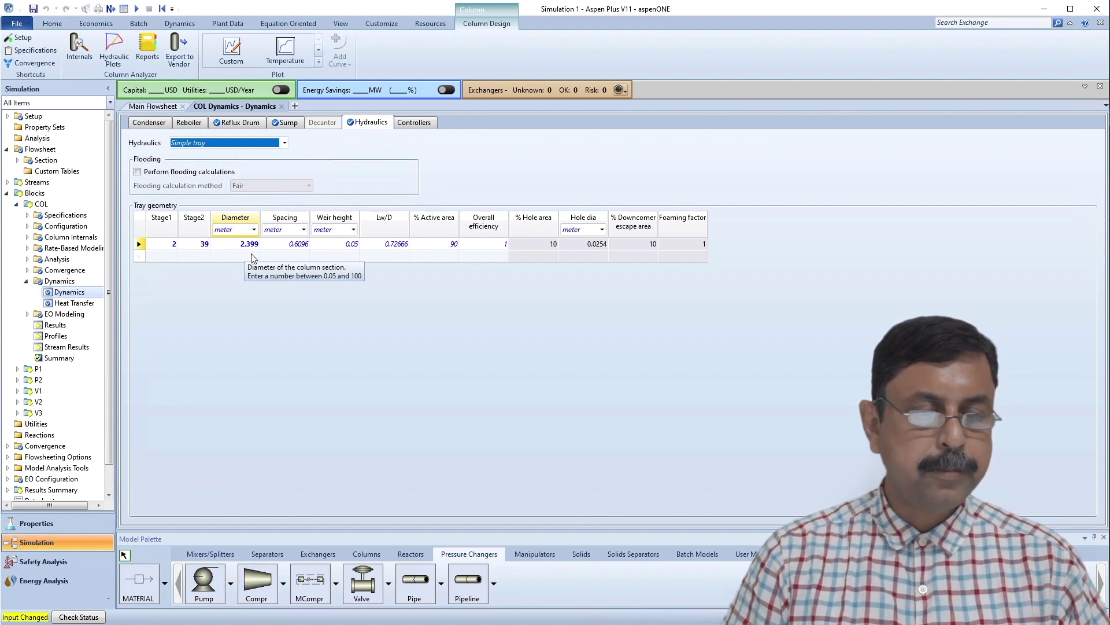
pyautogui.click(300, 311)
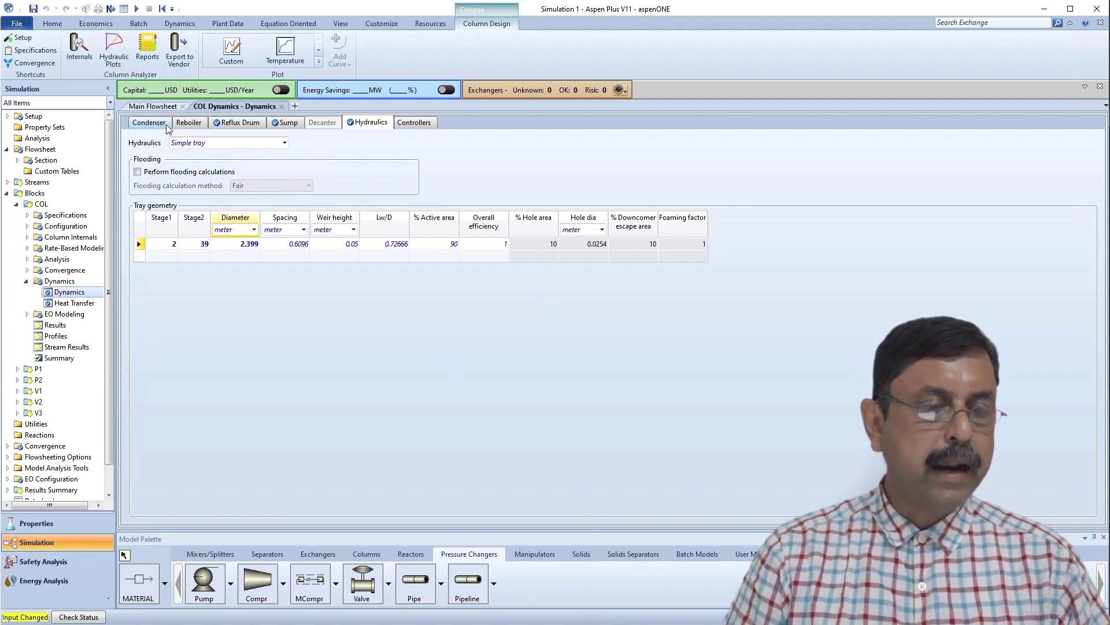
# Rerun the simulation with the dynamic data and collapse the COL block's entries in the navigation tree.
pyautogui.click(136, 8)
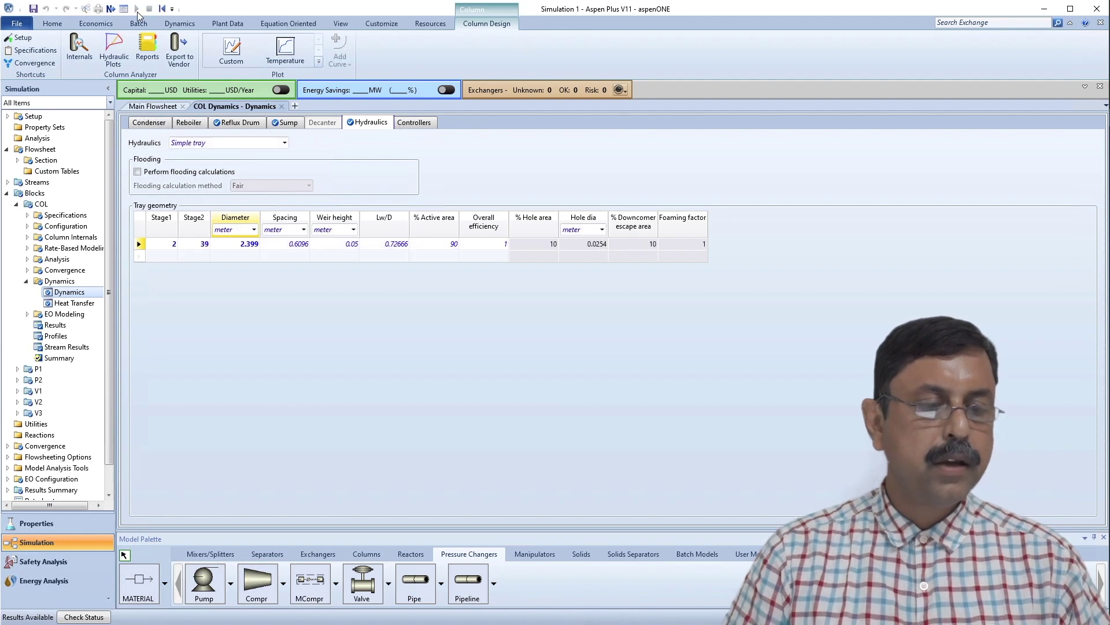
pyautogui.click(27, 282)
pyautogui.click(16, 204)
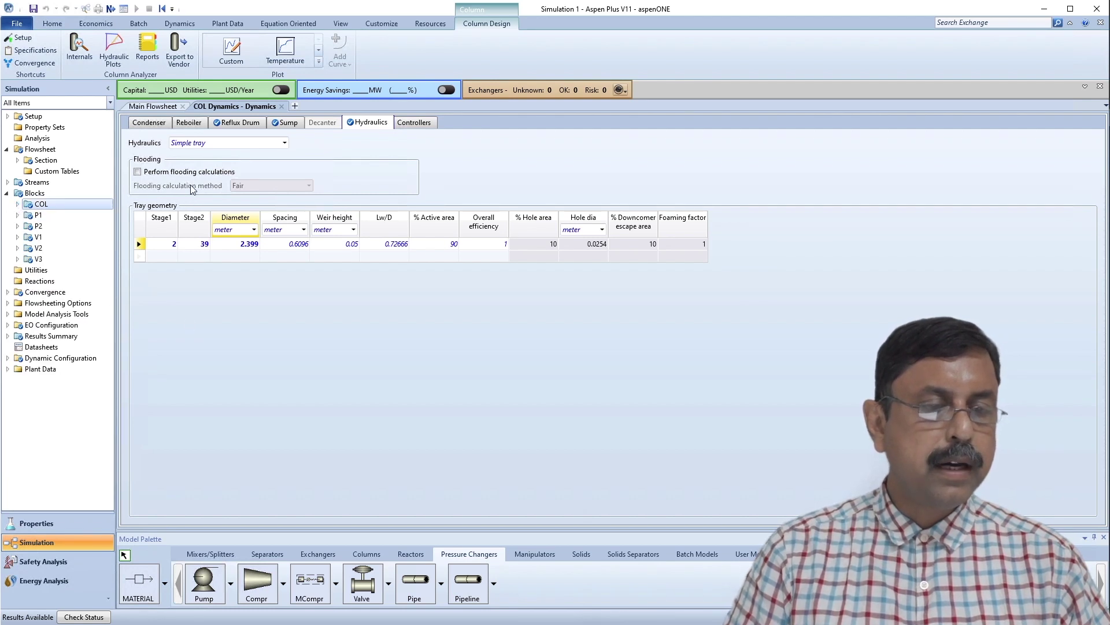
# Save the simulation as Simulation 1.apwz and rerun it.
pyautogui.click(183, 27)
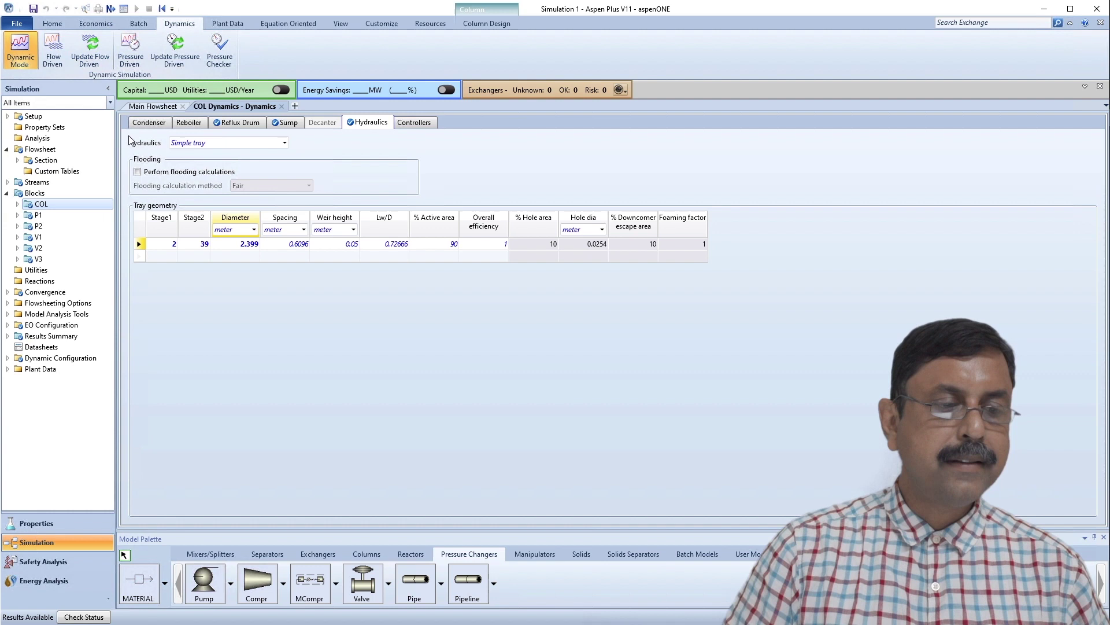
pyautogui.click(33, 9)
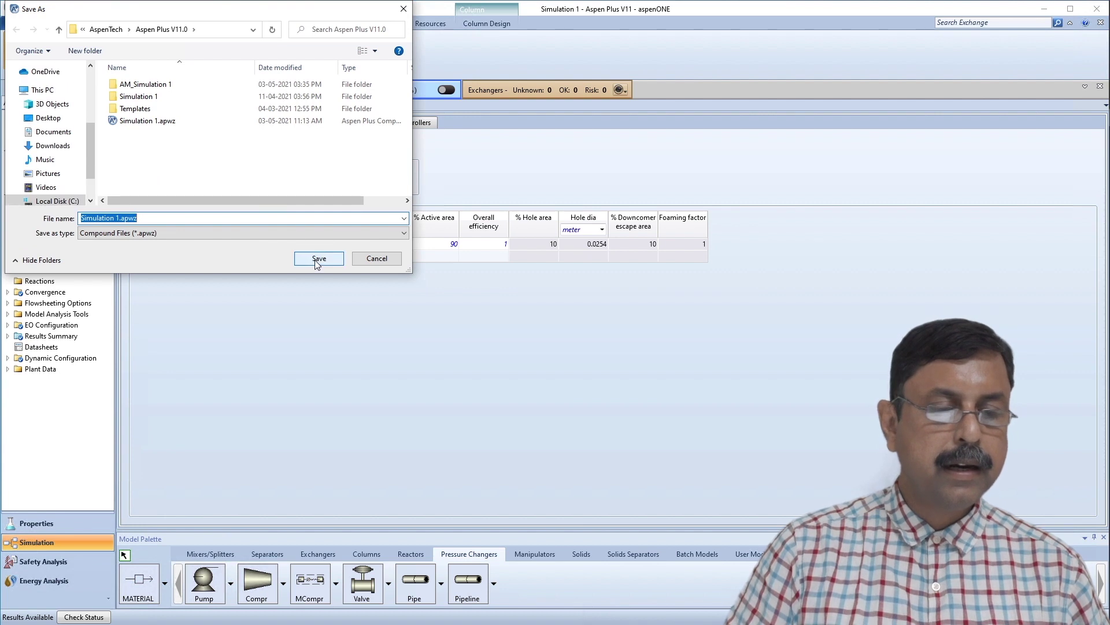
pyautogui.click(319, 258)
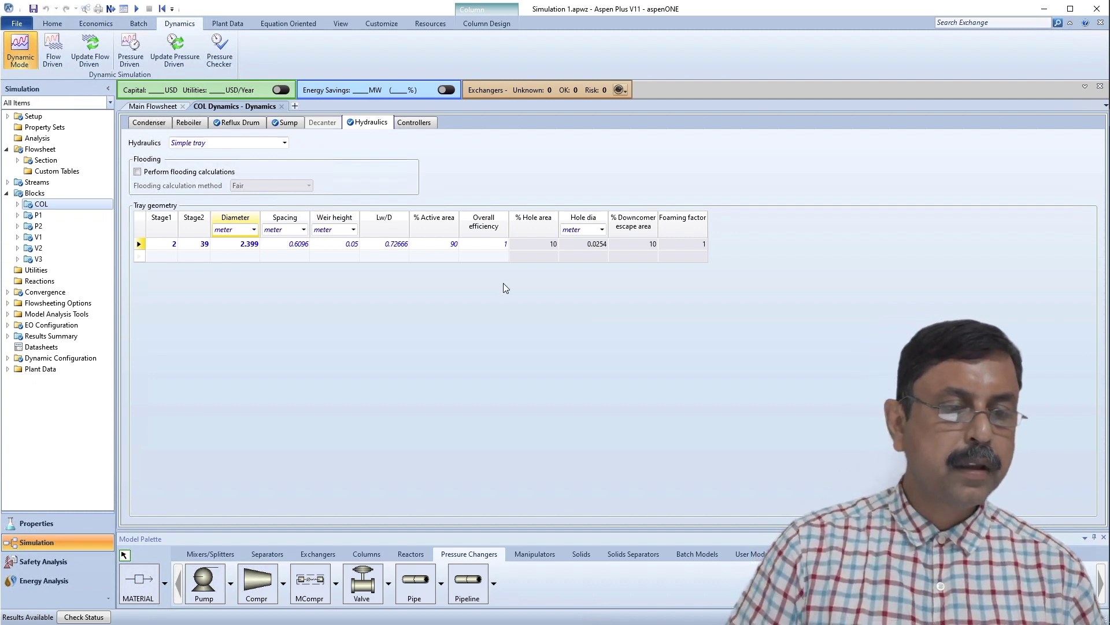
pyautogui.click(137, 9)
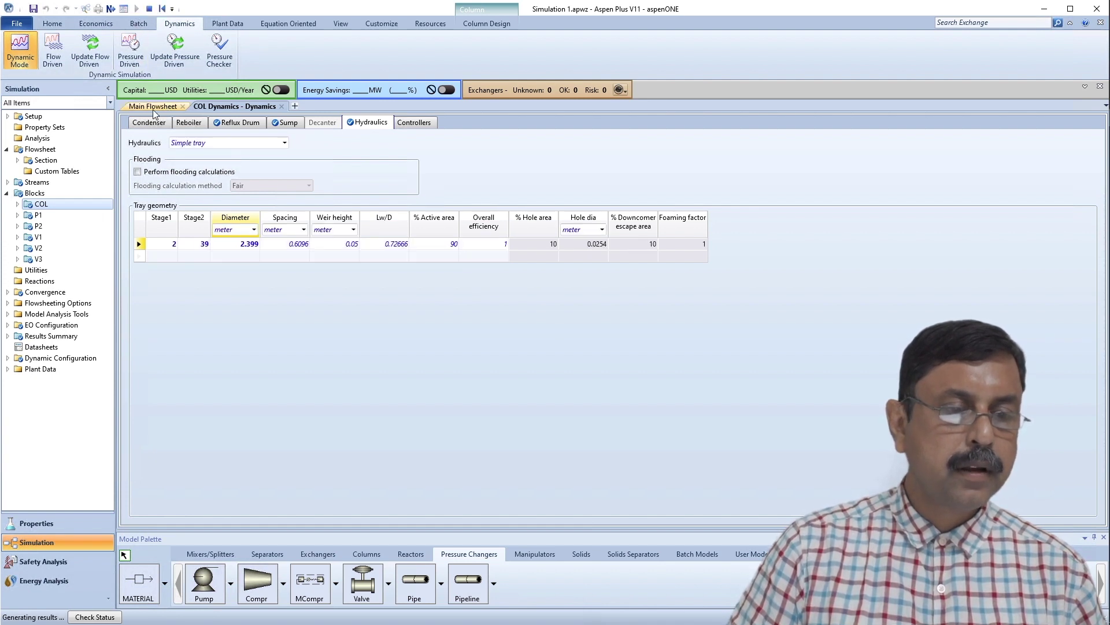
# Export the flowsheet as a pressure-driven dynamic simulation to Simulation 1.dynf, replacing the existing file, and dismiss the export messages.
pyautogui.click(132, 49)
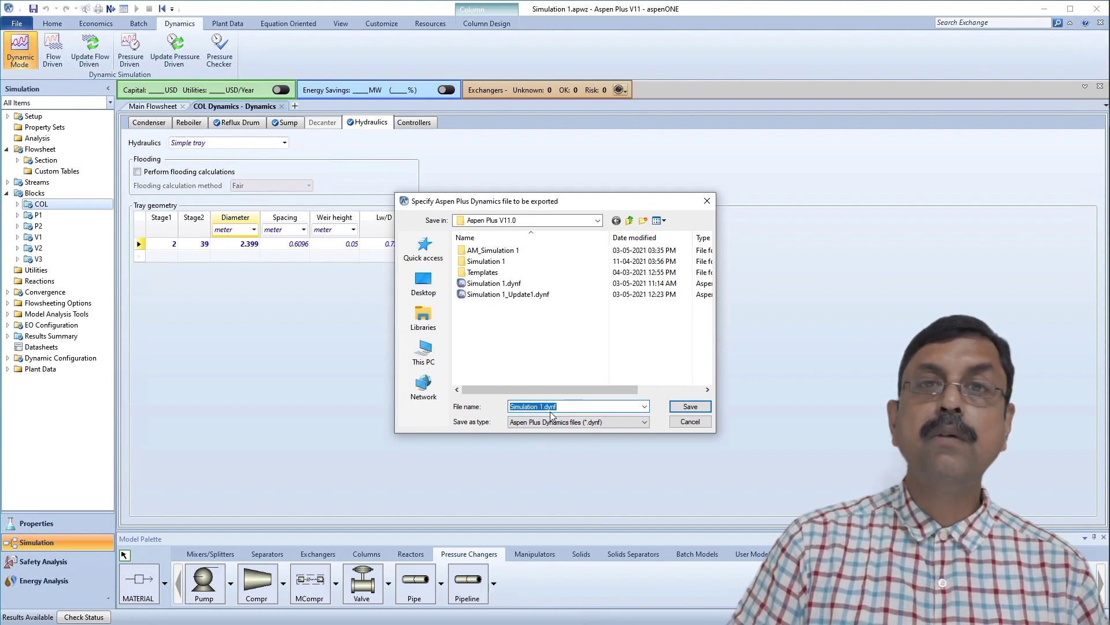
pyautogui.press('Return')
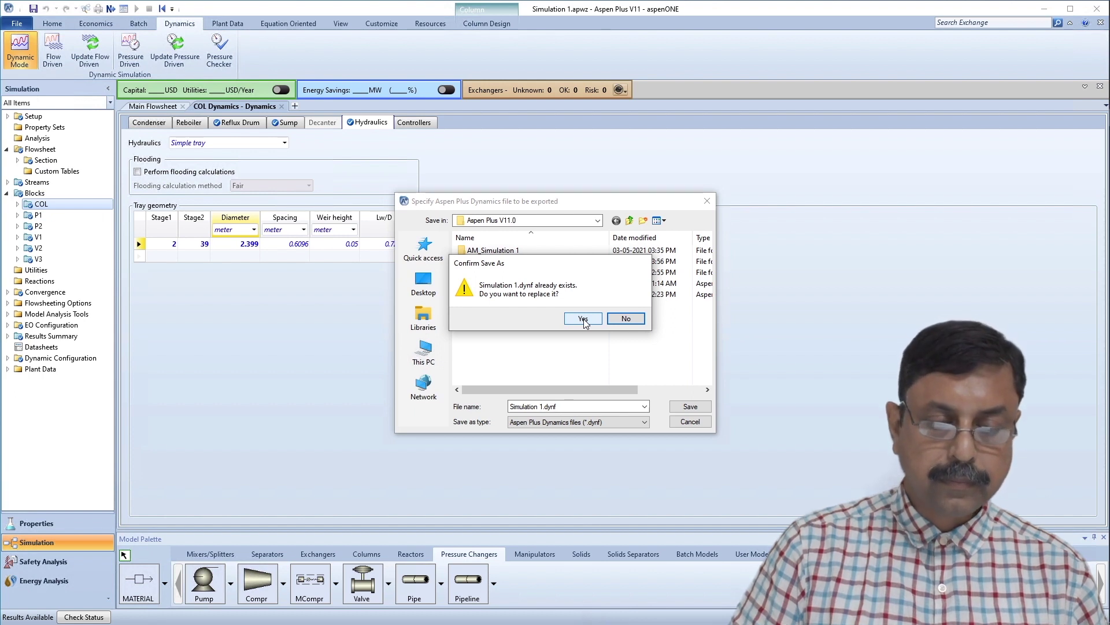
pyautogui.click(583, 319)
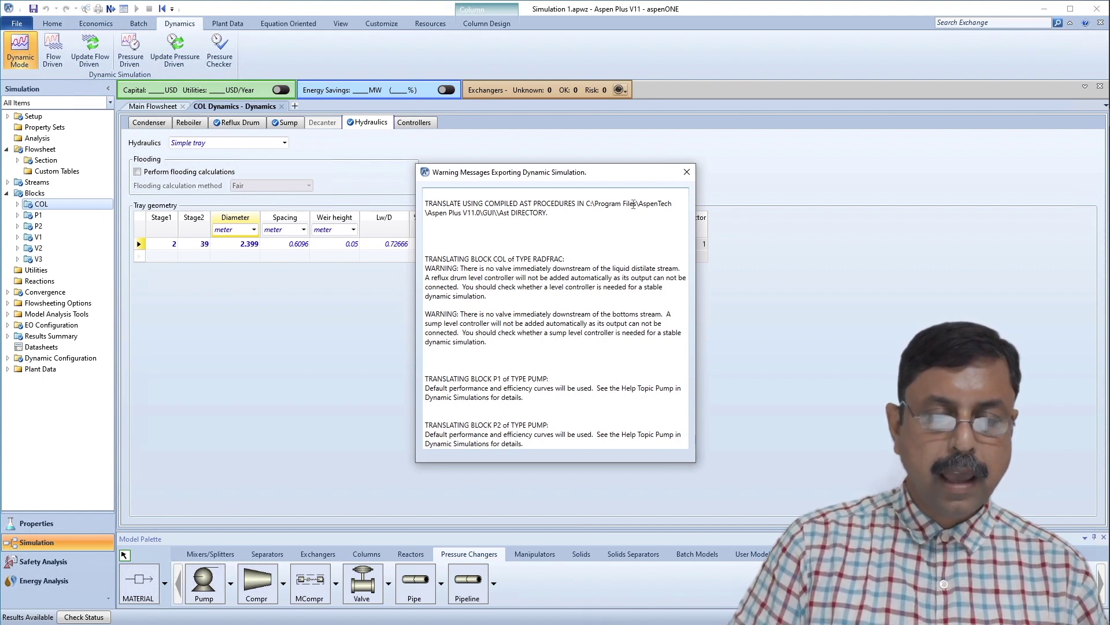
pyautogui.click(687, 173)
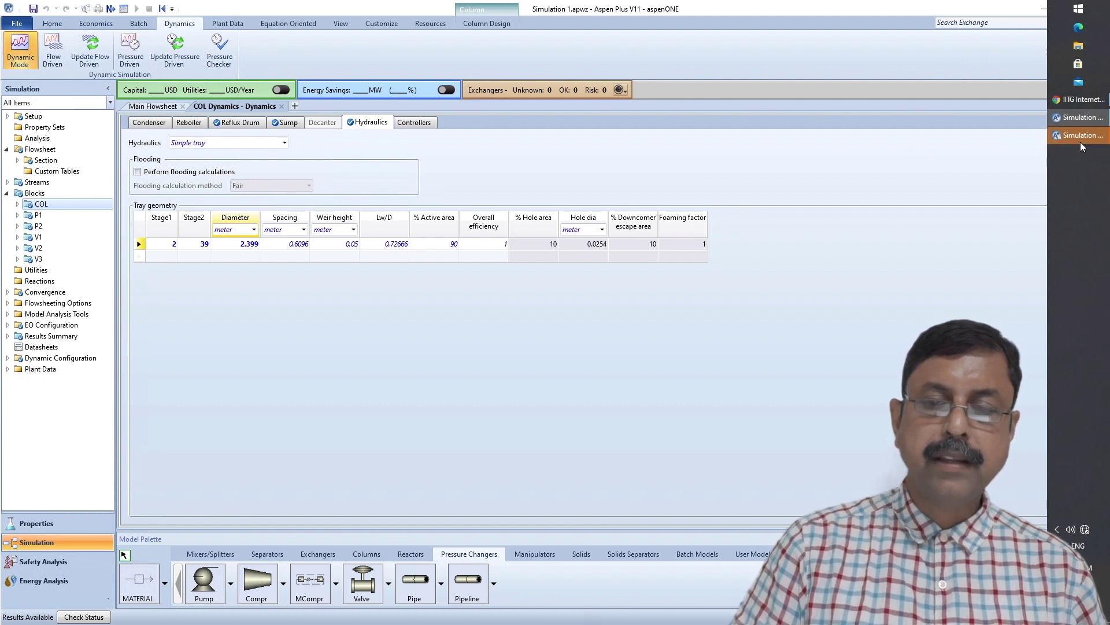
# Switch to the exported Simulation 1.dynf in Aspen Plus Dynamics and enlarge its window to fill the screen.
pyautogui.moveTo(1081, 134)
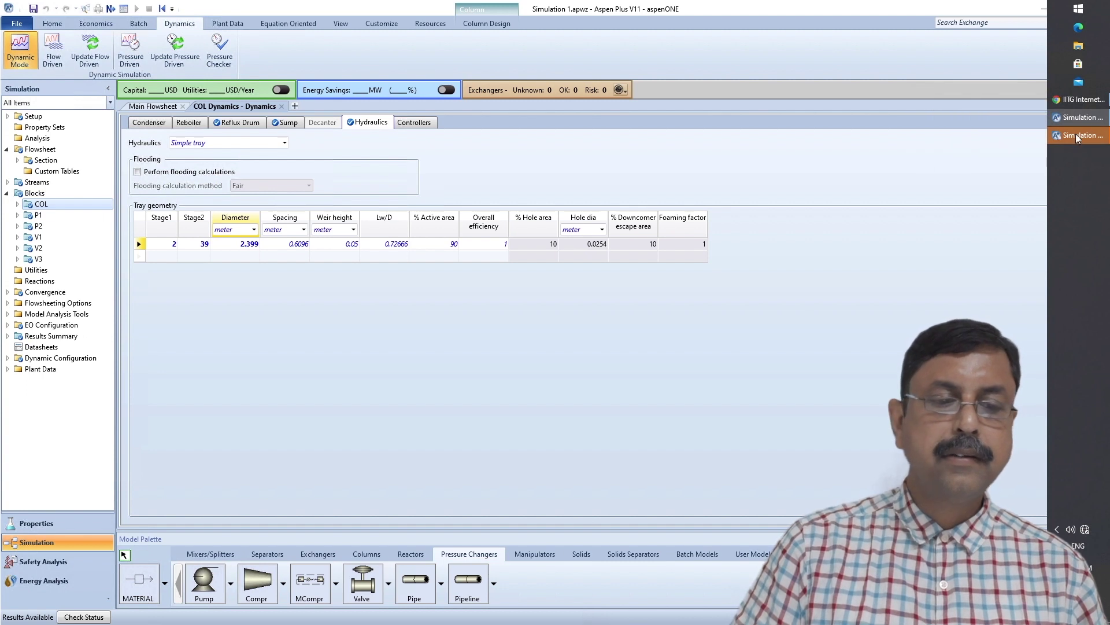
pyautogui.click(1075, 134)
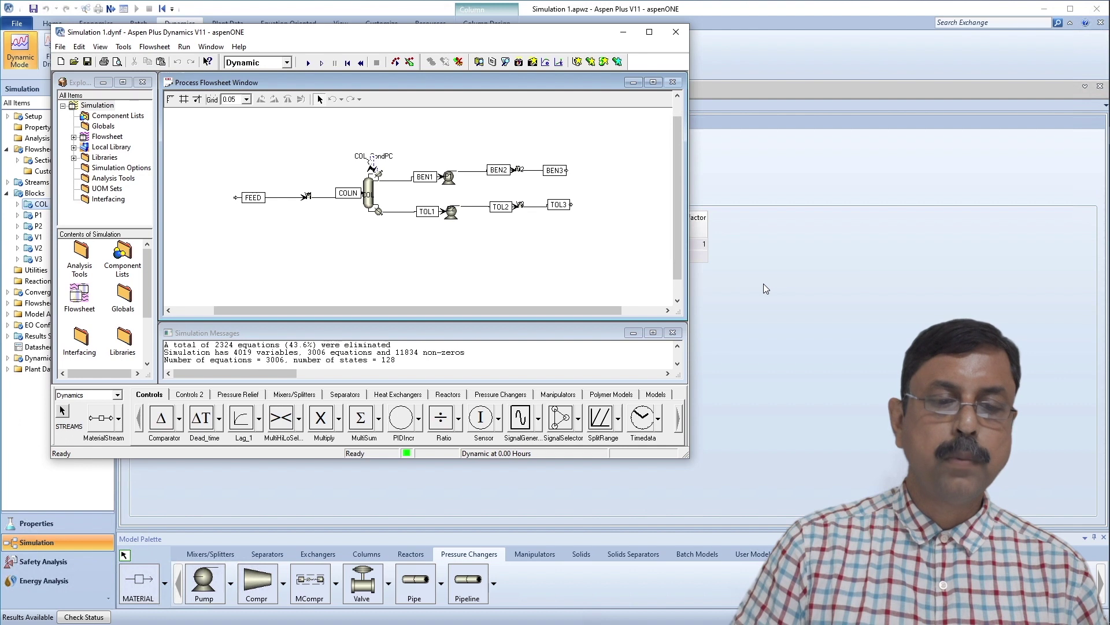
pyautogui.moveTo(52, 25); pyautogui.dragTo(0, 0)
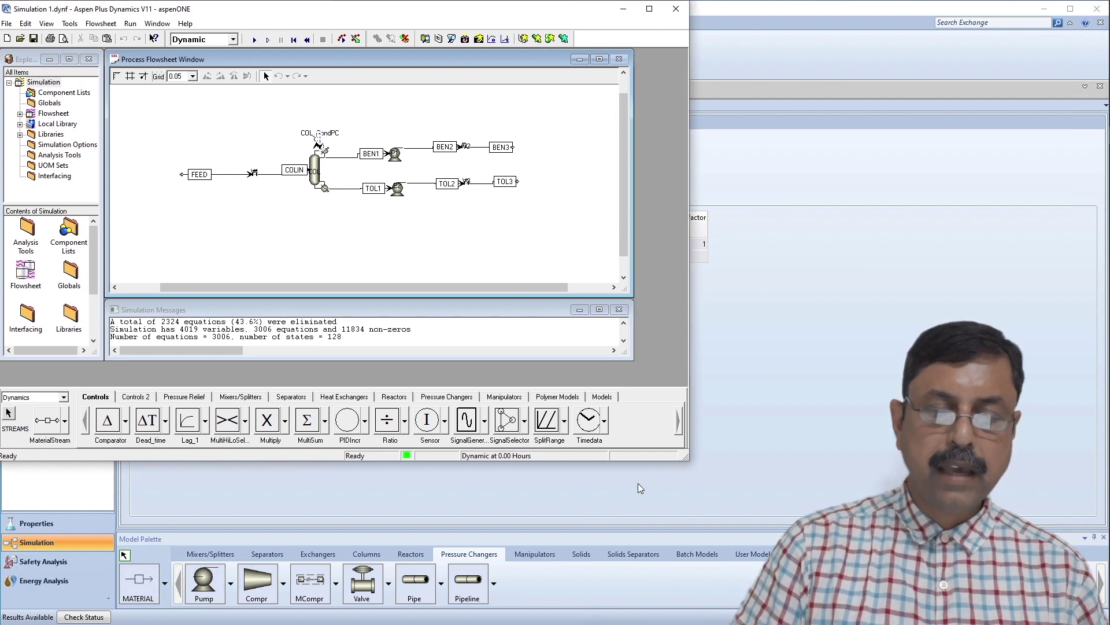
pyautogui.moveTo(690, 460); pyautogui.dragTo(1102, 624)
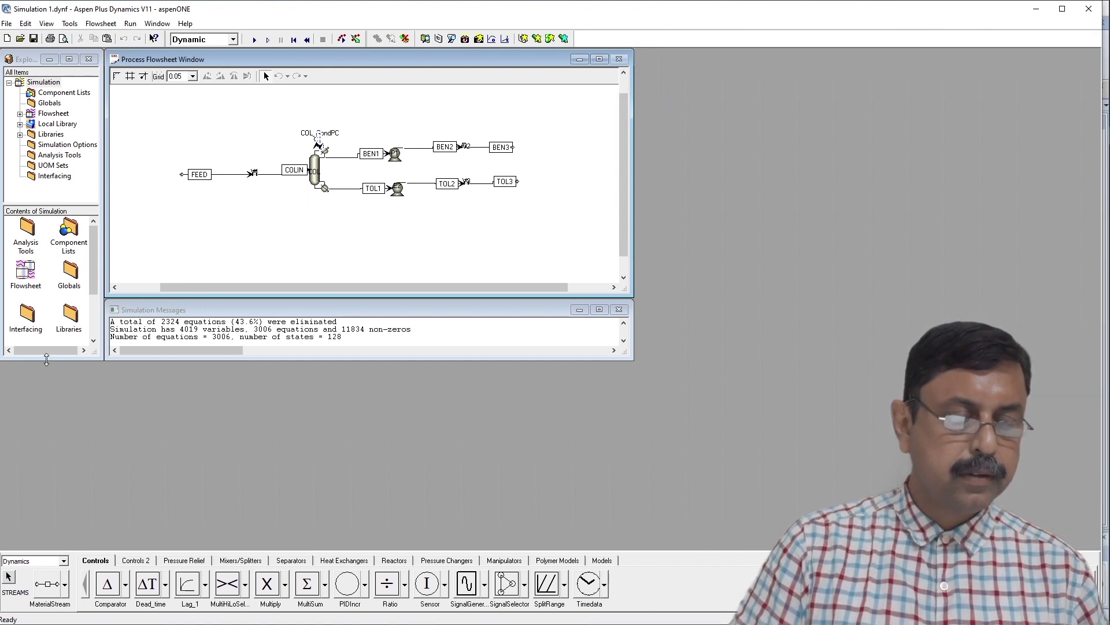
# Extend the simulation explorer downward, place the messages window below the flowsheet, and widen both windows across the workspace.
pyautogui.moveTo(47, 360); pyautogui.dragTo(20, 547)
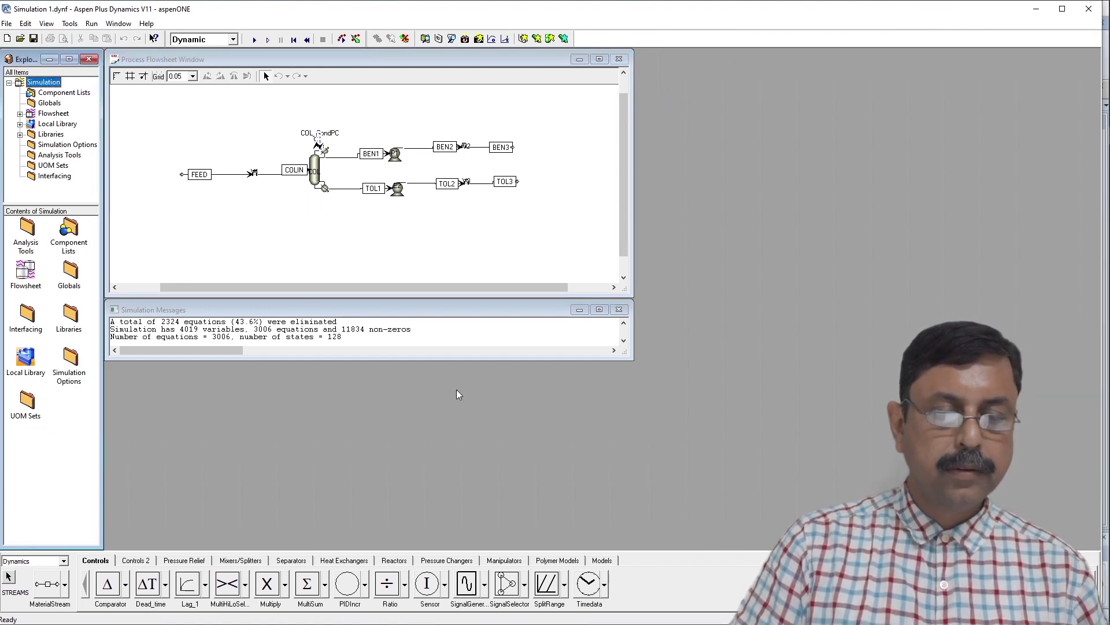
pyautogui.moveTo(516, 309); pyautogui.dragTo(515, 496)
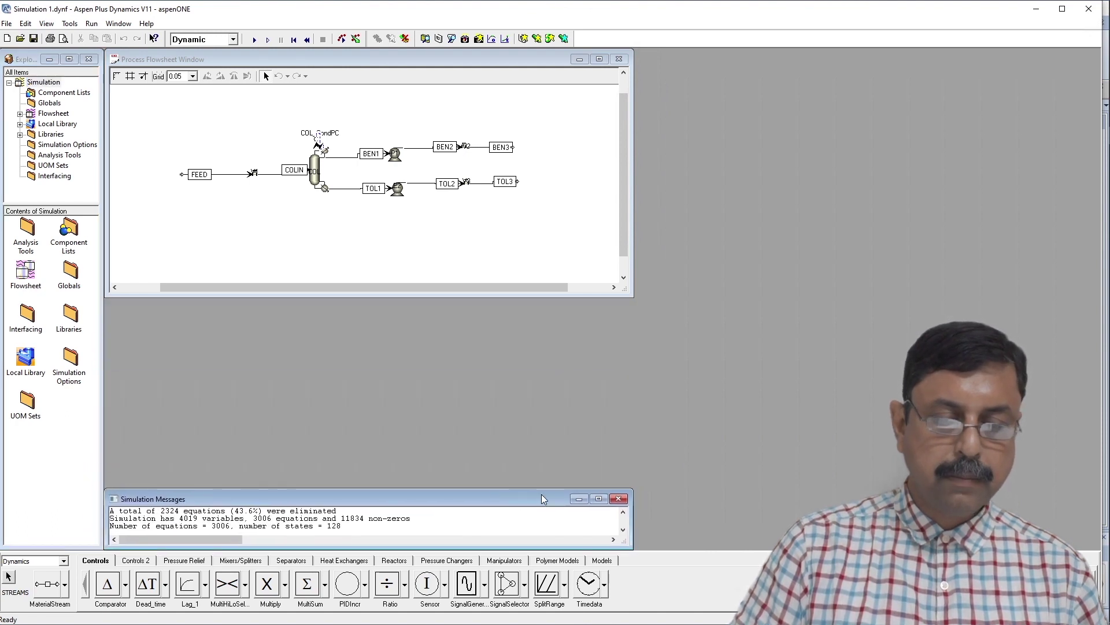
pyautogui.moveTo(631, 490); pyautogui.dragTo(1106, 447)
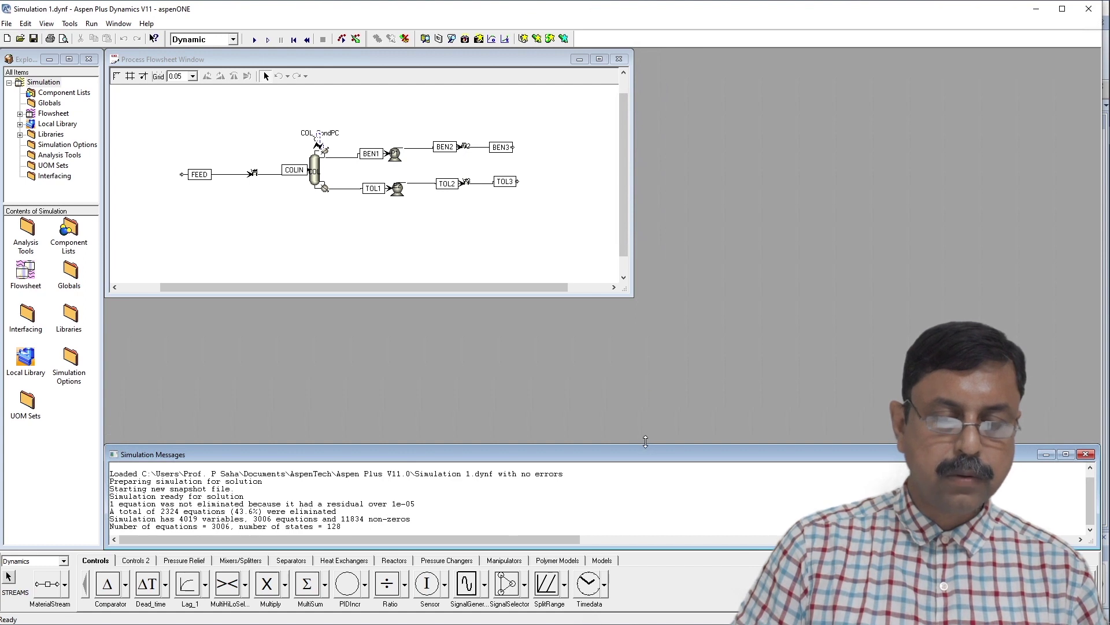
pyautogui.moveTo(645, 445); pyautogui.dragTo(646, 432)
pyautogui.moveTo(631, 296); pyautogui.dragTo(1106, 427)
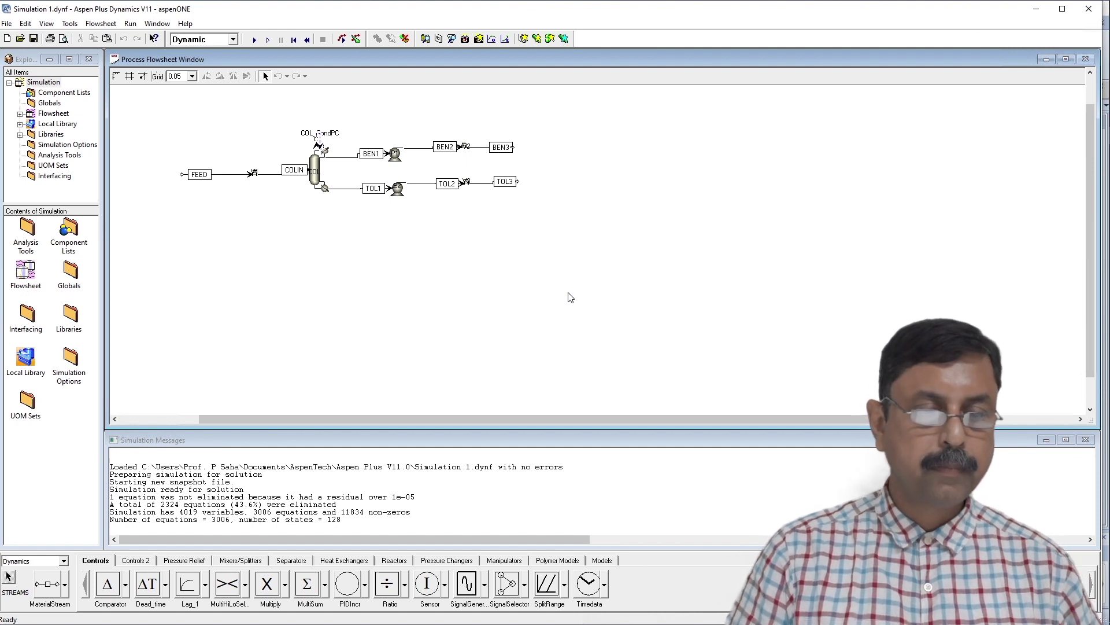
# Fit the whole flowsheet in its window and move the COL_CondPC label clear above its controller.
pyautogui.moveTo(560, 218); pyautogui.dragTo(171, 91)
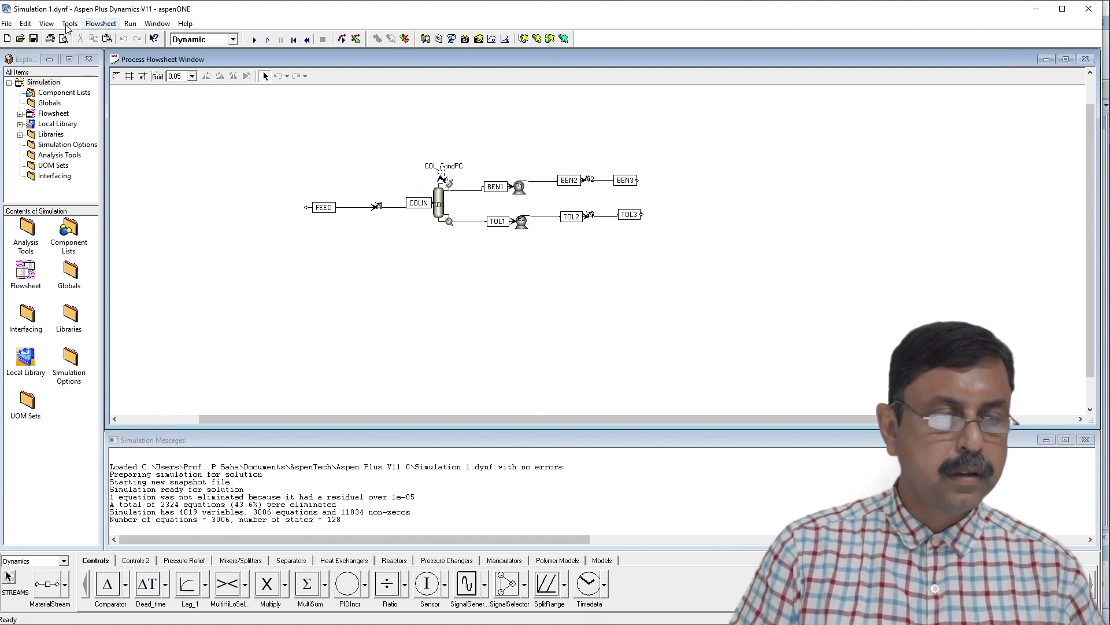
pyautogui.click(46, 23)
pyautogui.moveTo(133, 92)
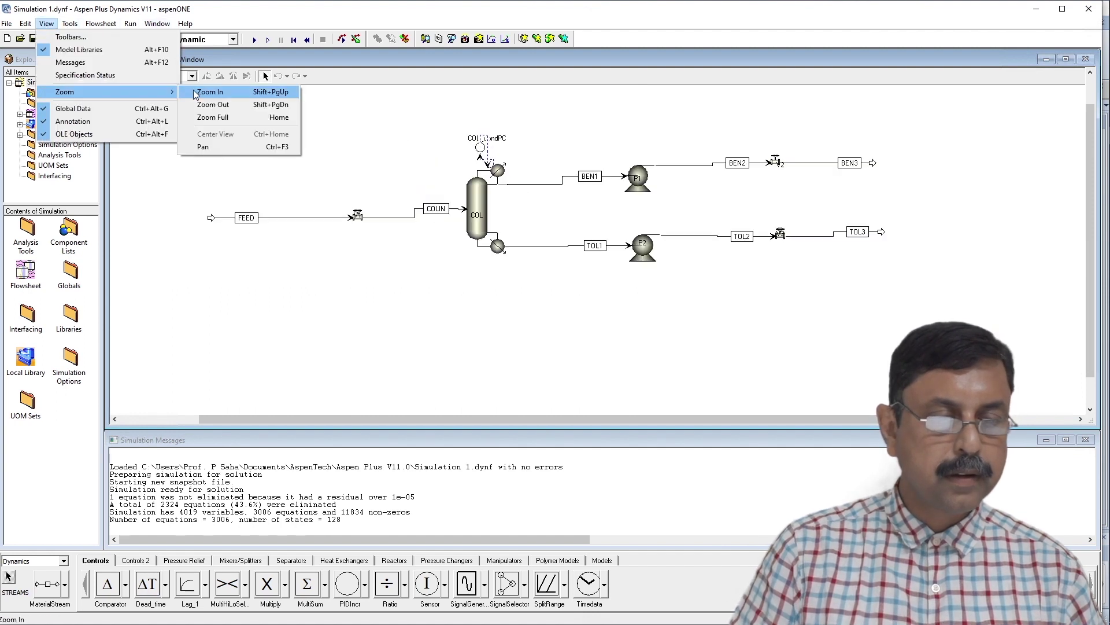
pyautogui.click(214, 117)
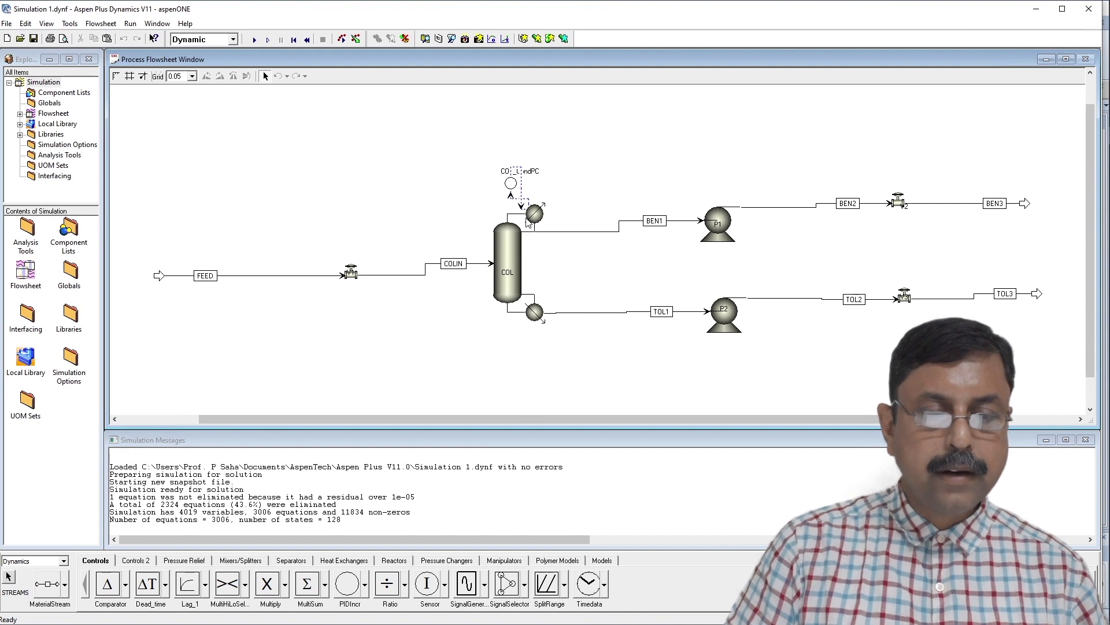
pyautogui.moveTo(529, 173); pyautogui.dragTo(539, 160)
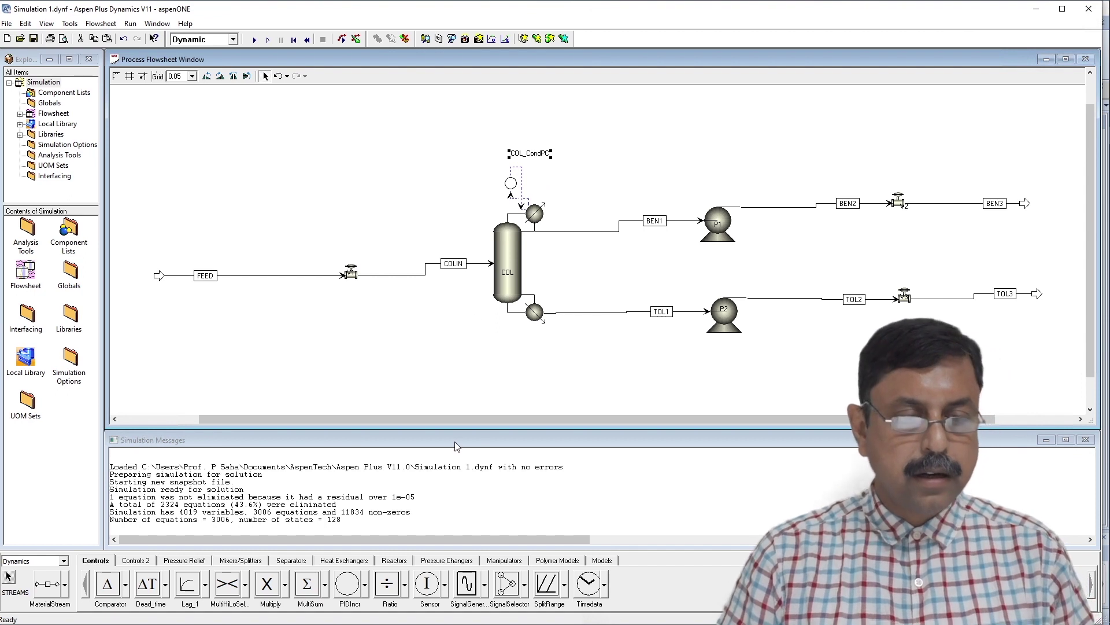
# Check the case study's controller tasks, then open COL_CondPC's faceplate and review its tuning, range, filtering and other configuration settings.
pyautogui.press('super+Tab')
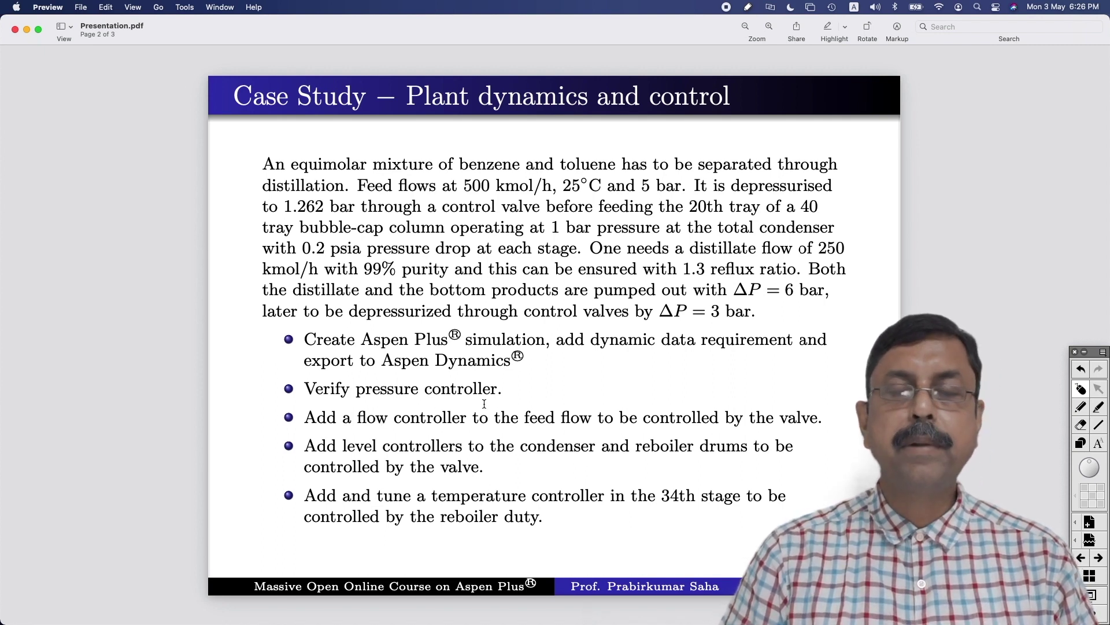
pyautogui.press('super+Tab')
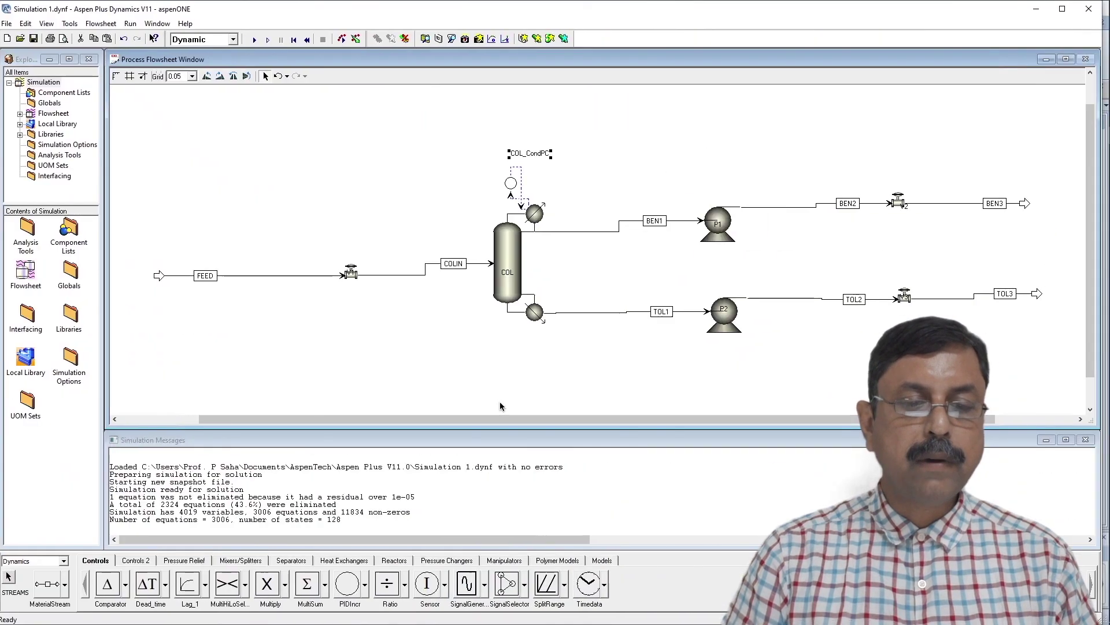
pyautogui.click(511, 186)
pyautogui.doubleClick(511, 188)
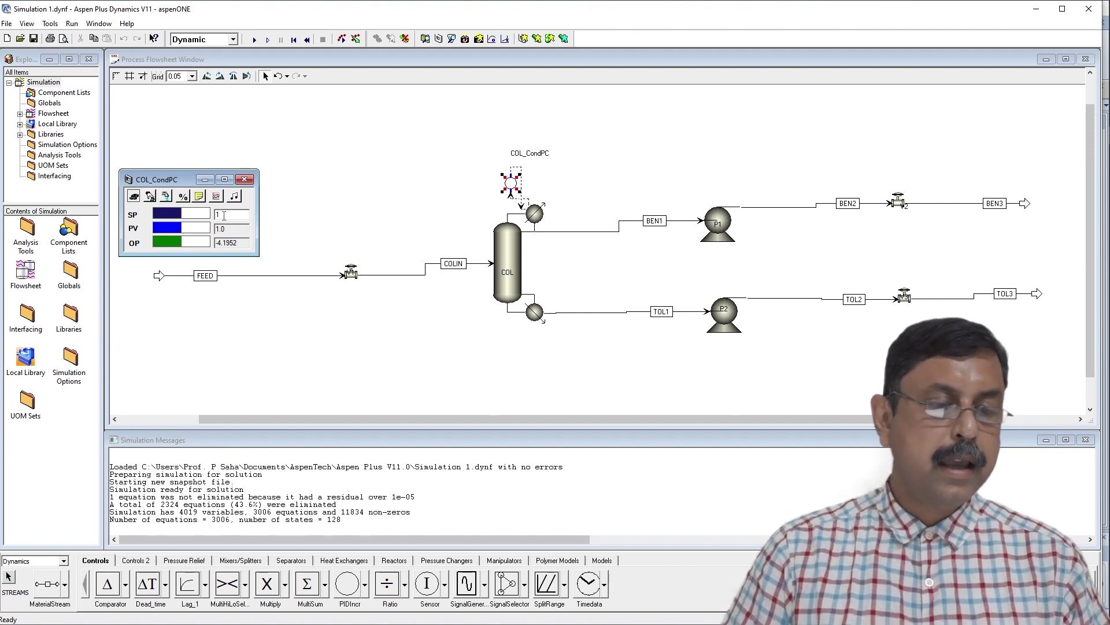
pyautogui.click(200, 197)
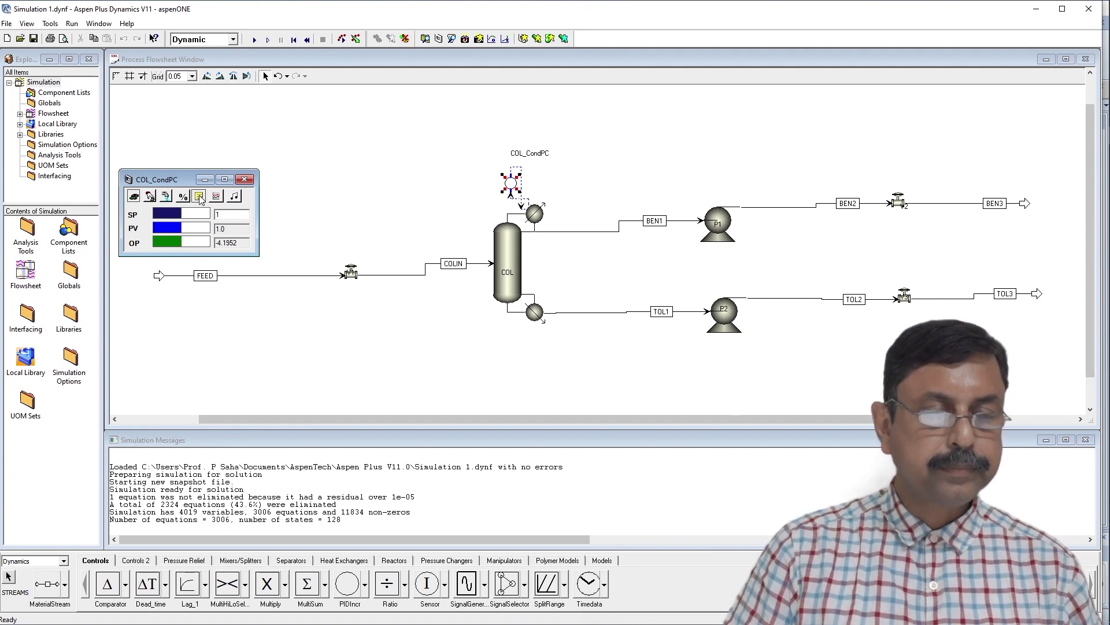
pyautogui.moveTo(251, 199); pyautogui.dragTo(435, 123)
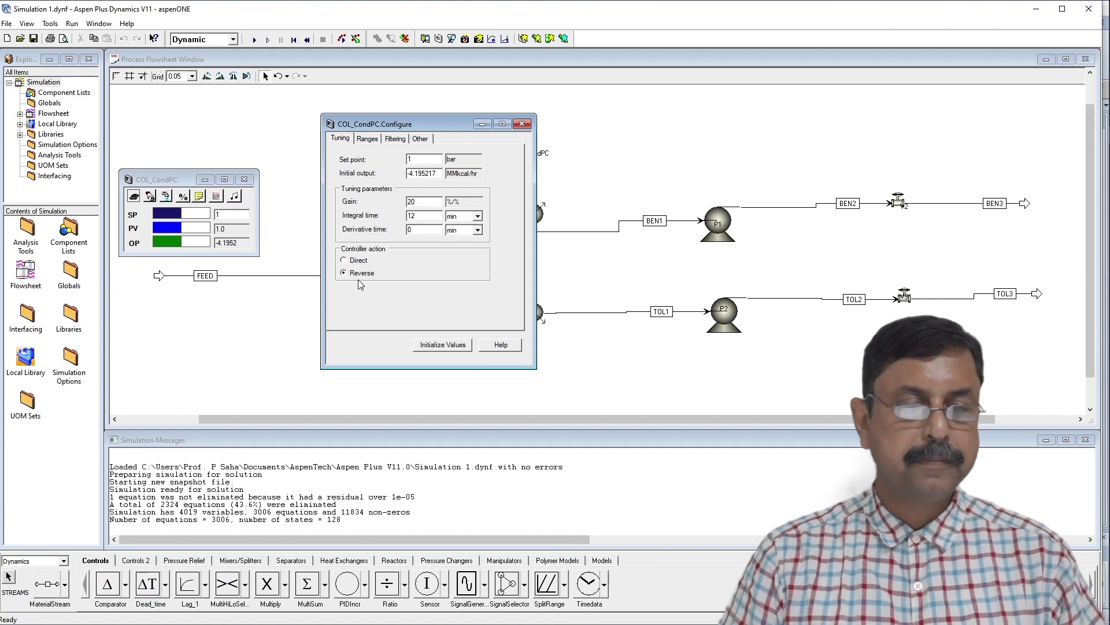
pyautogui.click(369, 139)
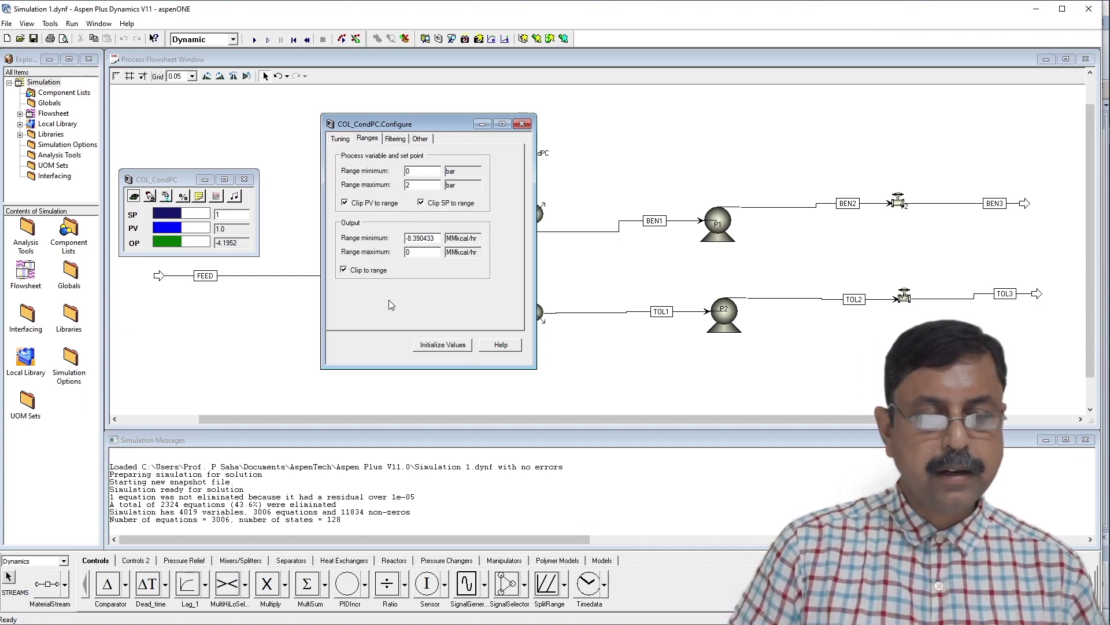
pyautogui.click(395, 140)
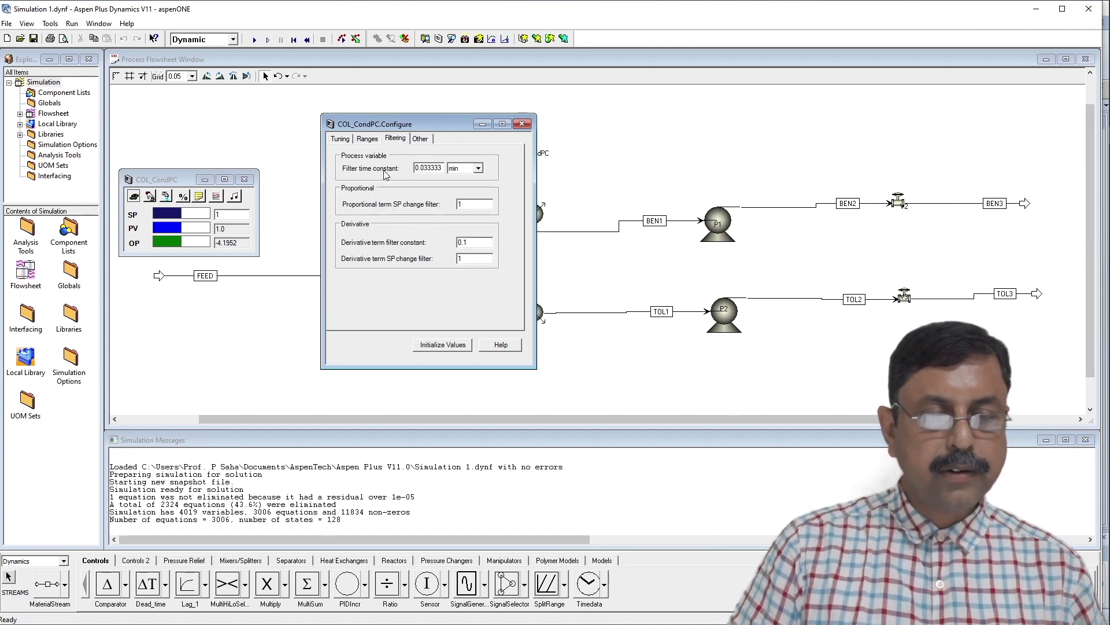
pyautogui.click(421, 140)
# Open COL_CondPC's results plot, place it below the faceplate and widen it across the flowsheet.
pyautogui.click(217, 196)
pyautogui.click(215, 198)
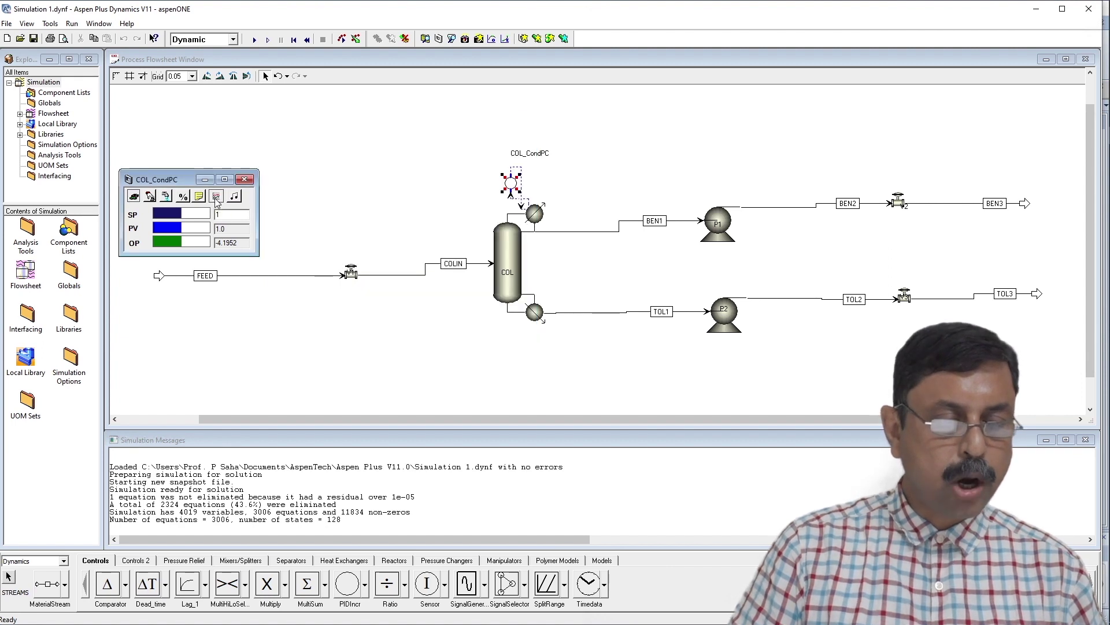
pyautogui.moveTo(267, 208); pyautogui.dragTo(217, 336)
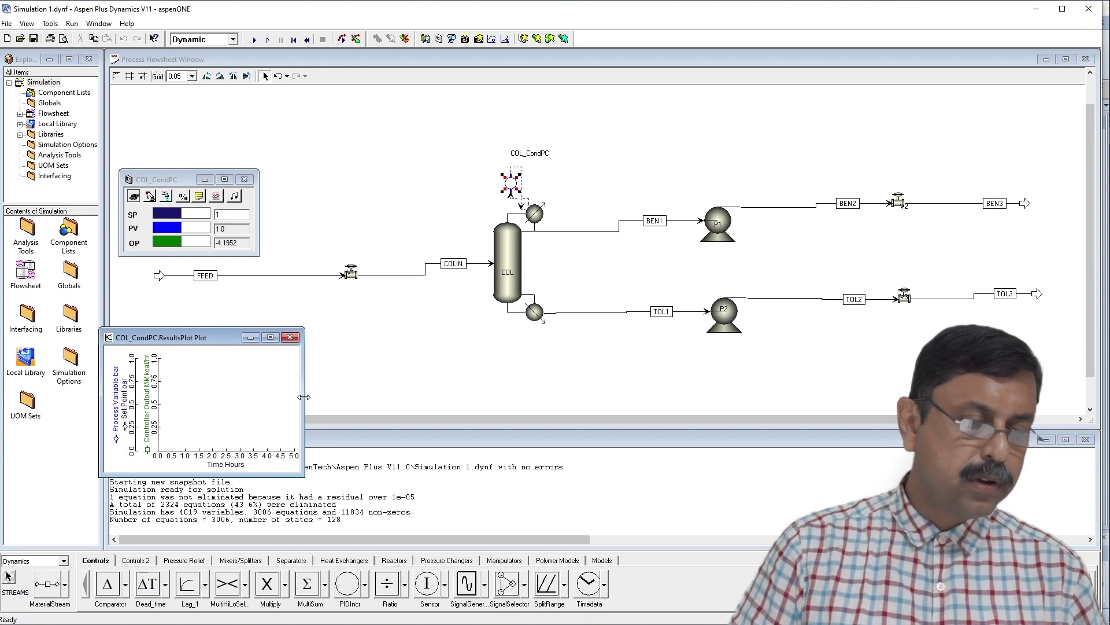
pyautogui.moveTo(304, 405); pyautogui.dragTo(1040, 489)
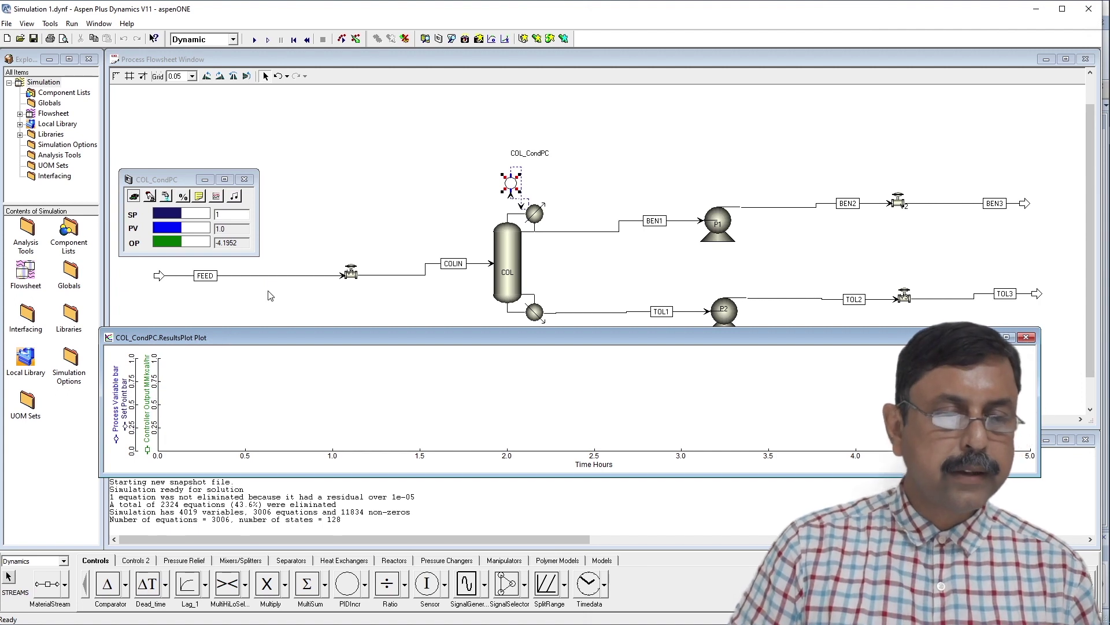
# Run the dynamic simulation with the plot enlarged, step COL_CondPC's set point to 1.1 bar, and pause the run.
pyautogui.click(255, 40)
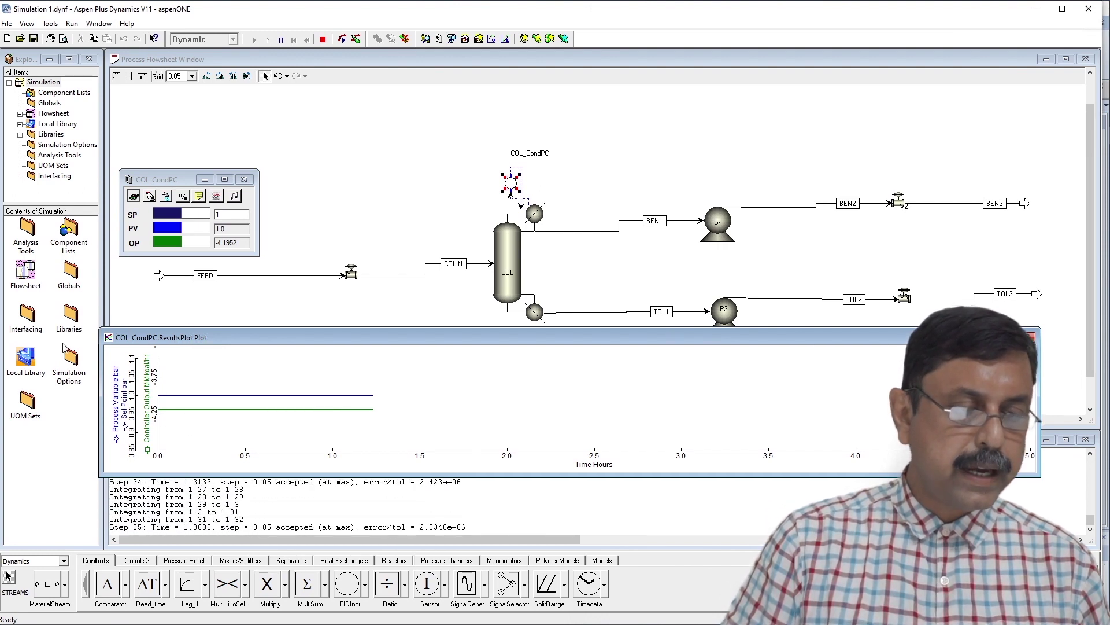
pyautogui.moveTo(100, 328); pyautogui.dragTo(276, 102)
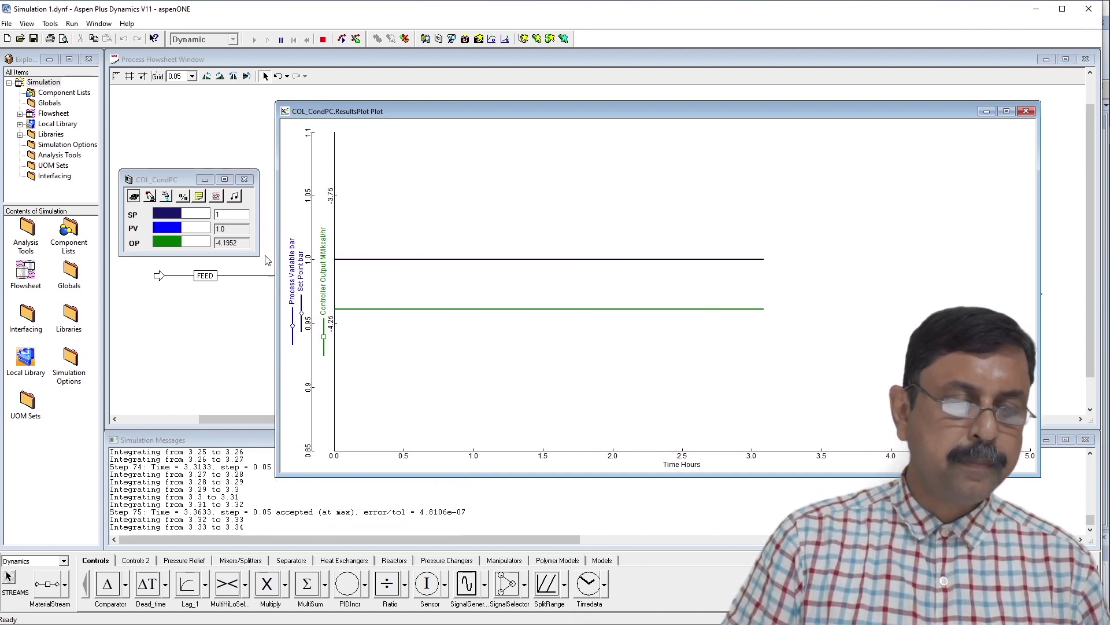
pyautogui.click(225, 216)
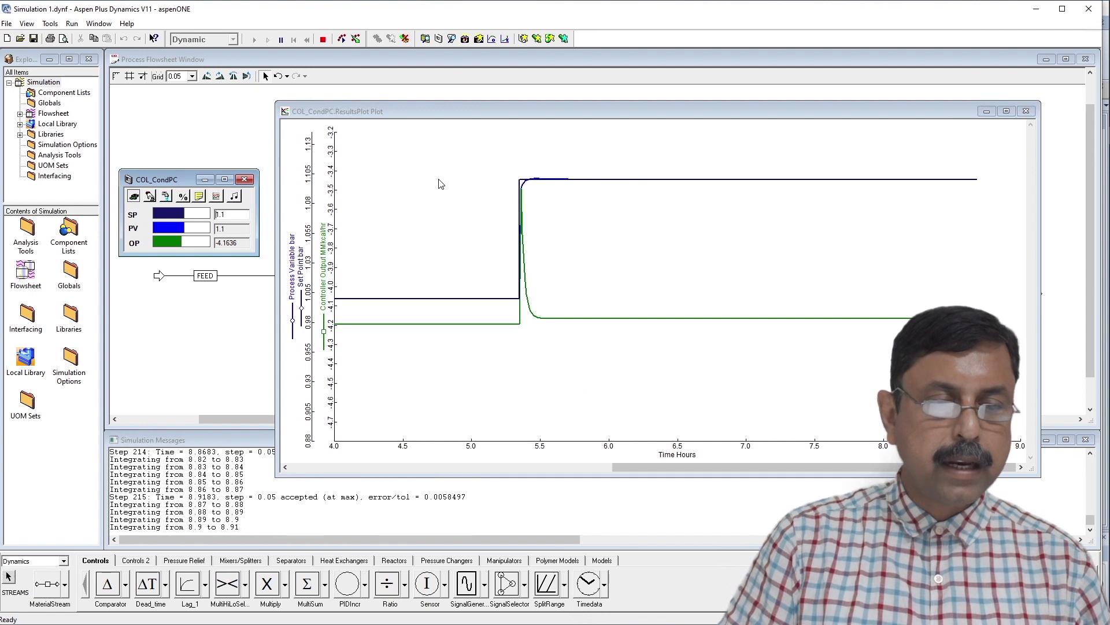
pyautogui.click(283, 45)
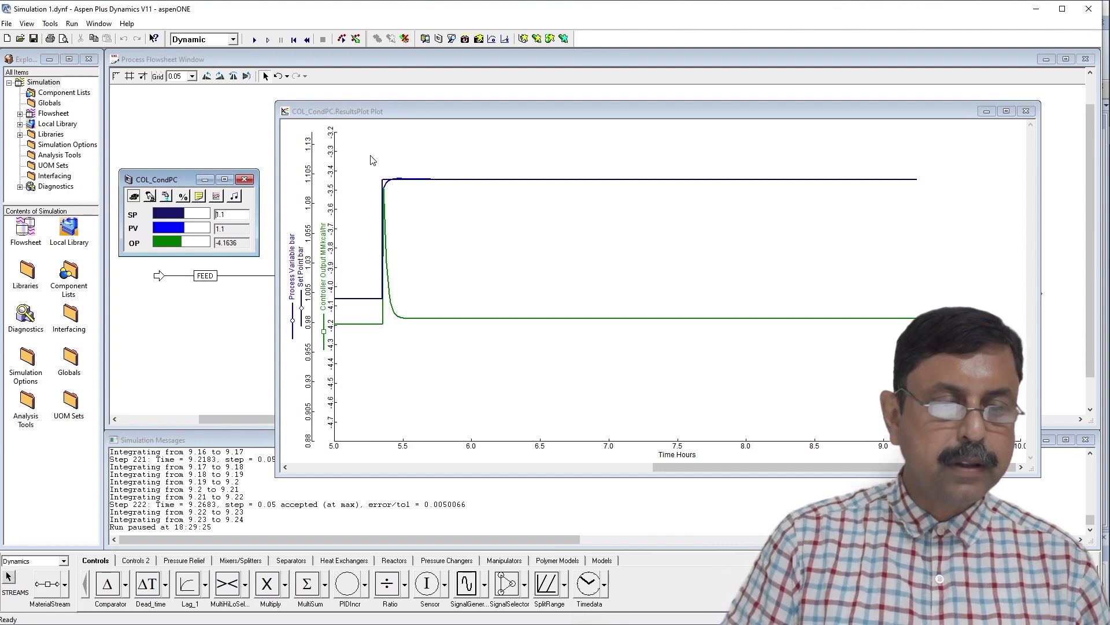
# Rescale the COL_CondPC results plot's time axis to 5.3–5.8 hours with a 0.02 grid interval to inspect the step response, and close the plot.
pyautogui.doubleClick(408, 448)
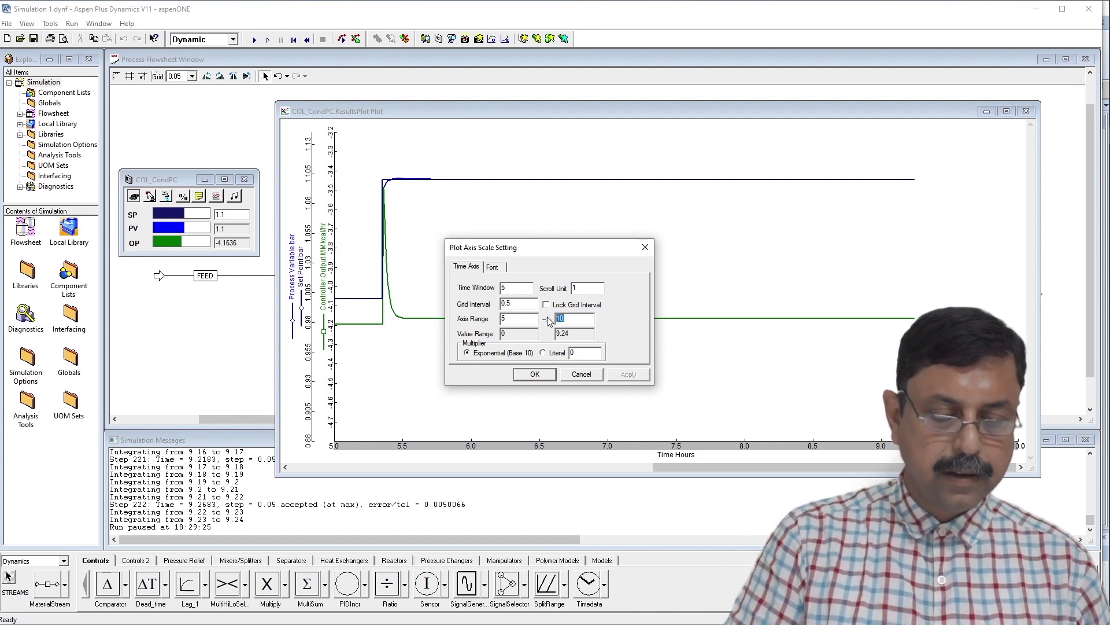
pyautogui.write('6')
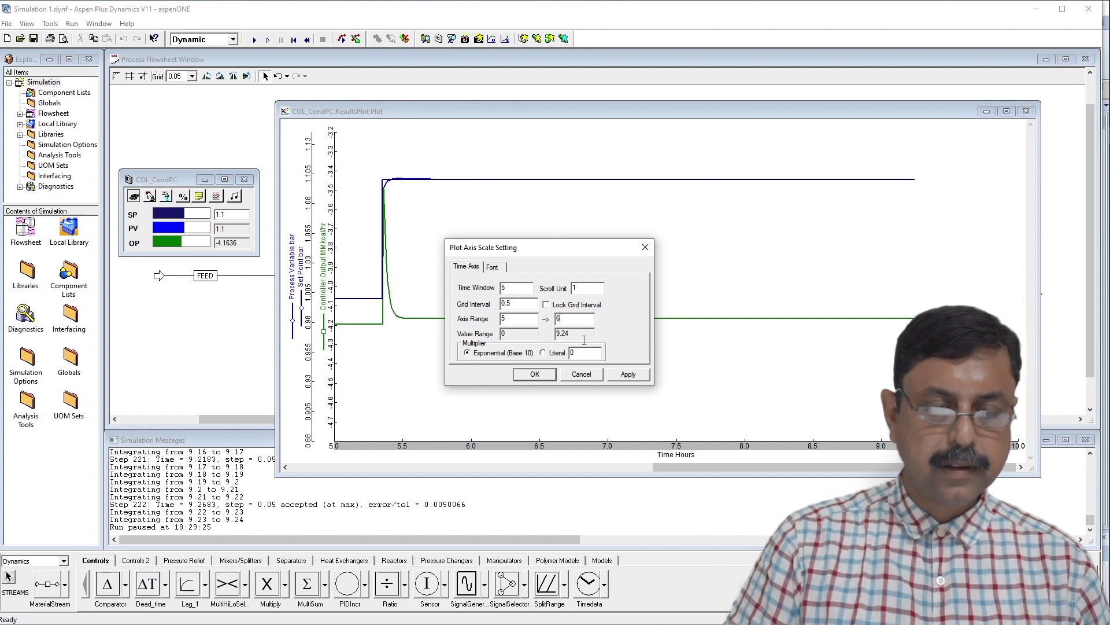
pyautogui.click(625, 375)
pyautogui.moveTo(600, 253); pyautogui.dragTo(746, 263)
pyautogui.click(778, 383)
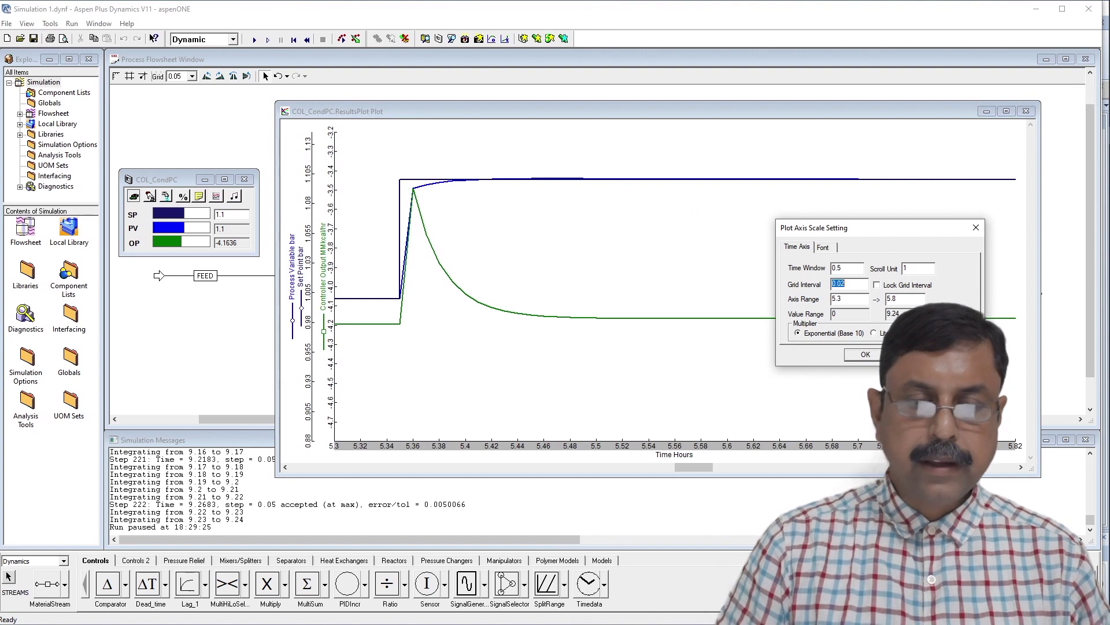
pyautogui.click(878, 355)
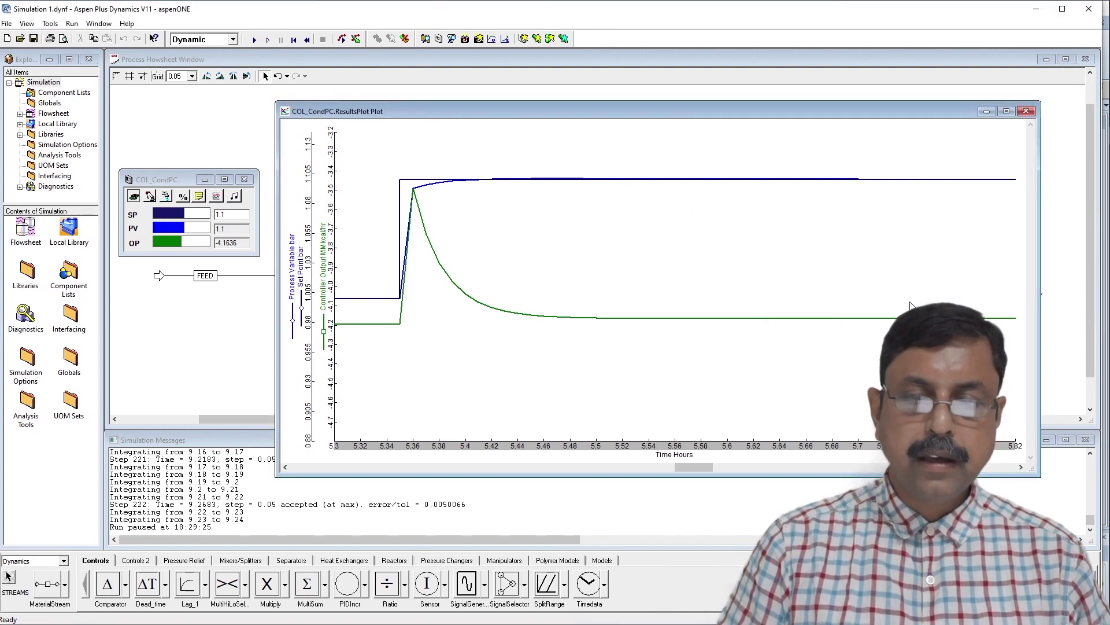
pyautogui.click(1026, 114)
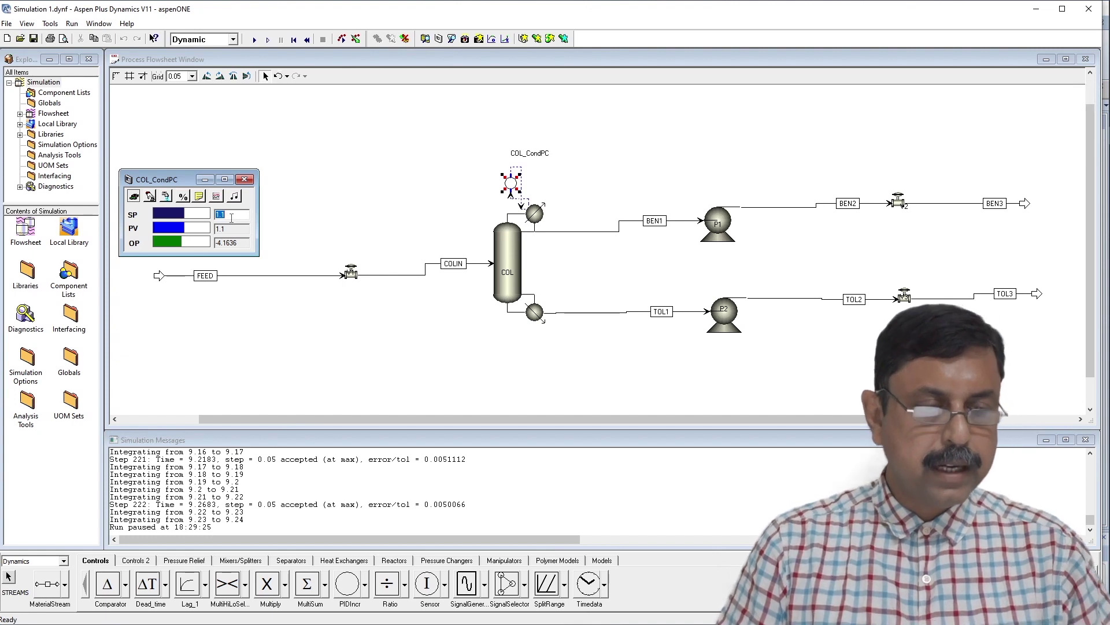
# Return COL_CondPC's set point to 1 bar, run the dynamic simulation until the pressure settles, pause it, and close the faceplate.
pyautogui.click(255, 39)
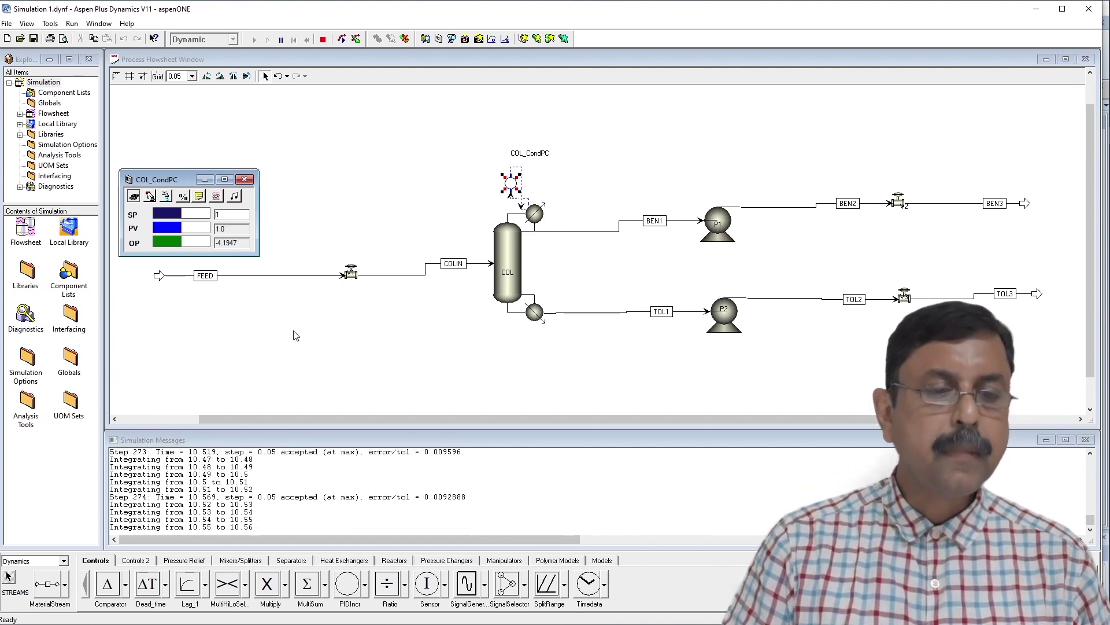
pyautogui.click(281, 40)
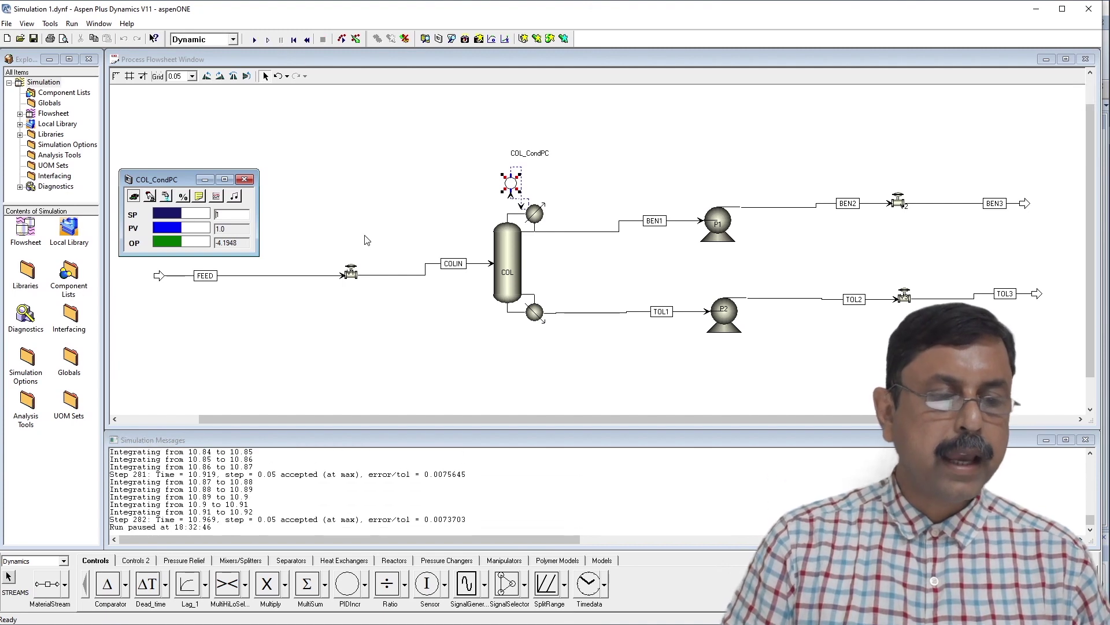
pyautogui.click(244, 179)
pyautogui.click(384, 367)
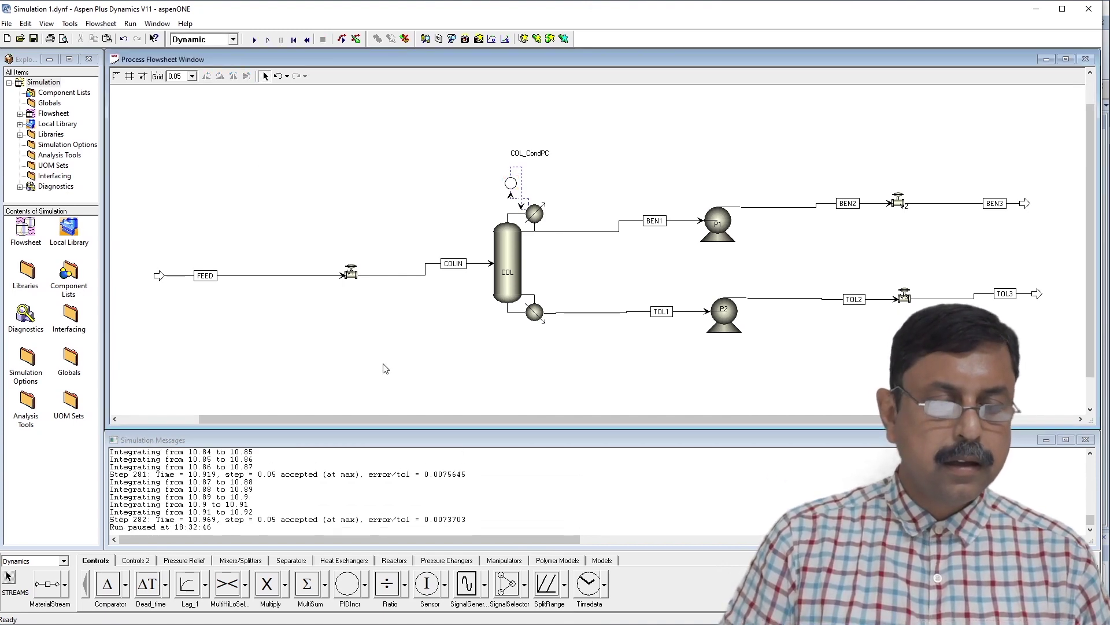
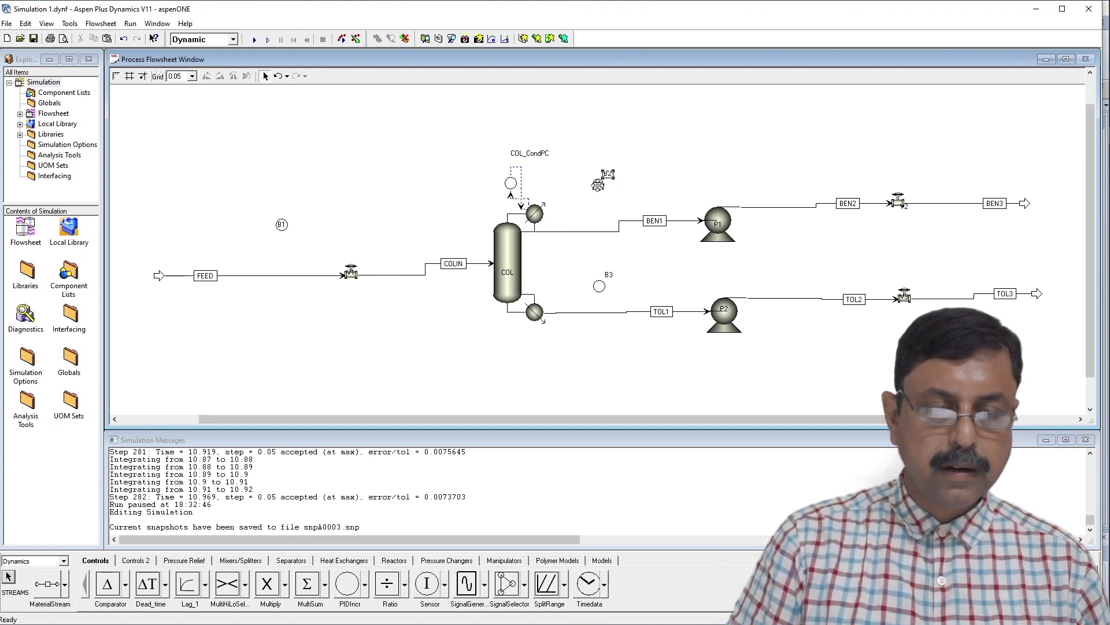
# Centre B3's label on its controller and link FEED's total mole flow (F) to B1's process variable (B1.PV) with a control signal.
pyautogui.click(599, 285)
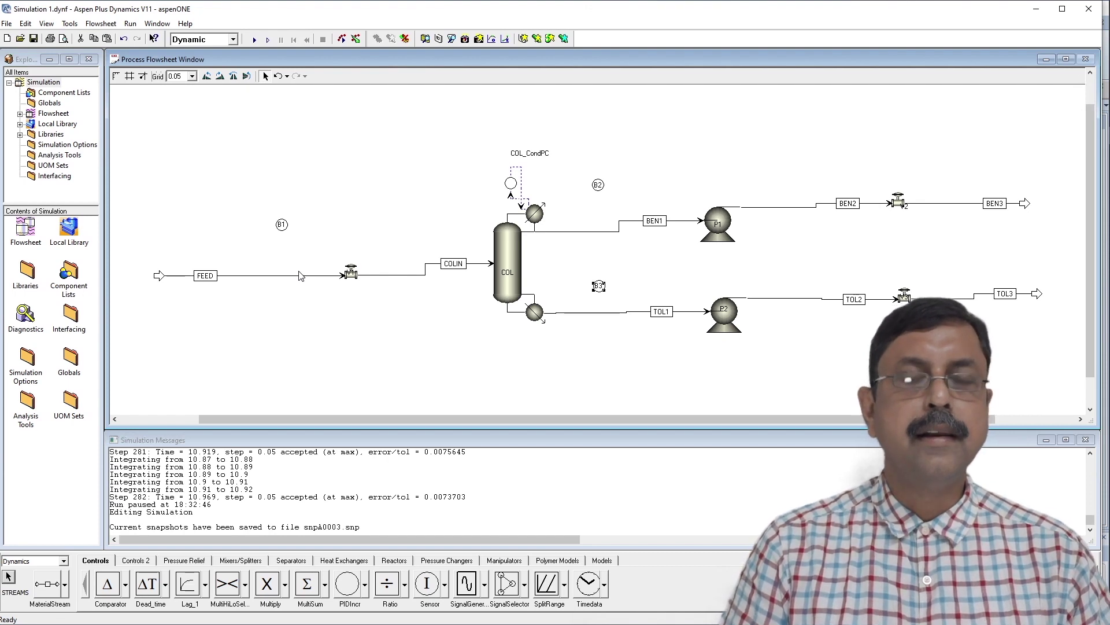
pyautogui.click(65, 584)
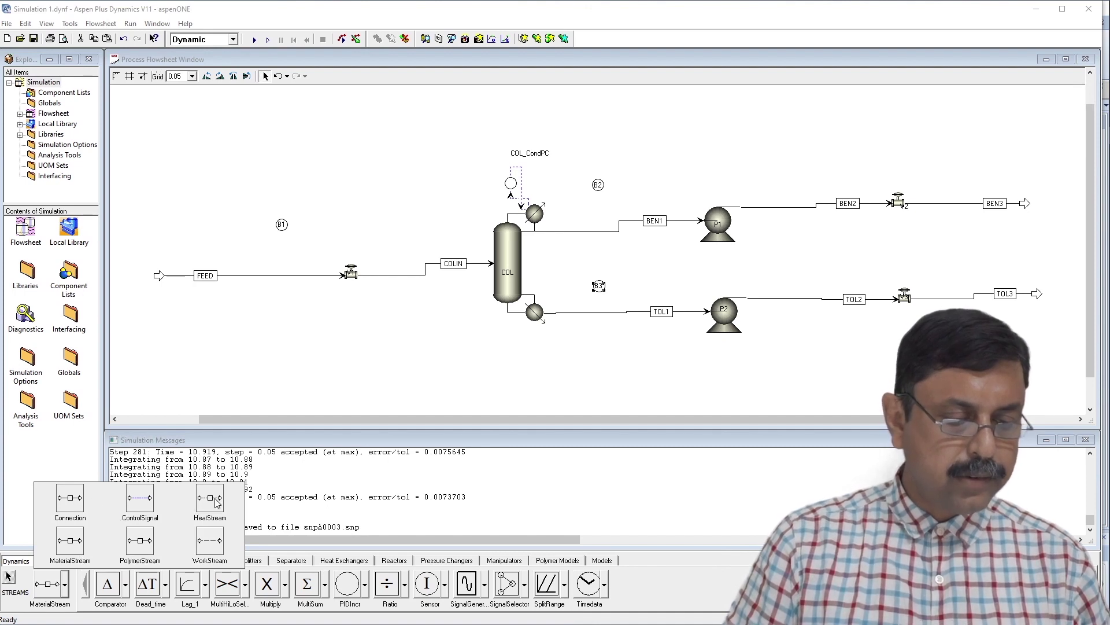
pyautogui.click(143, 499)
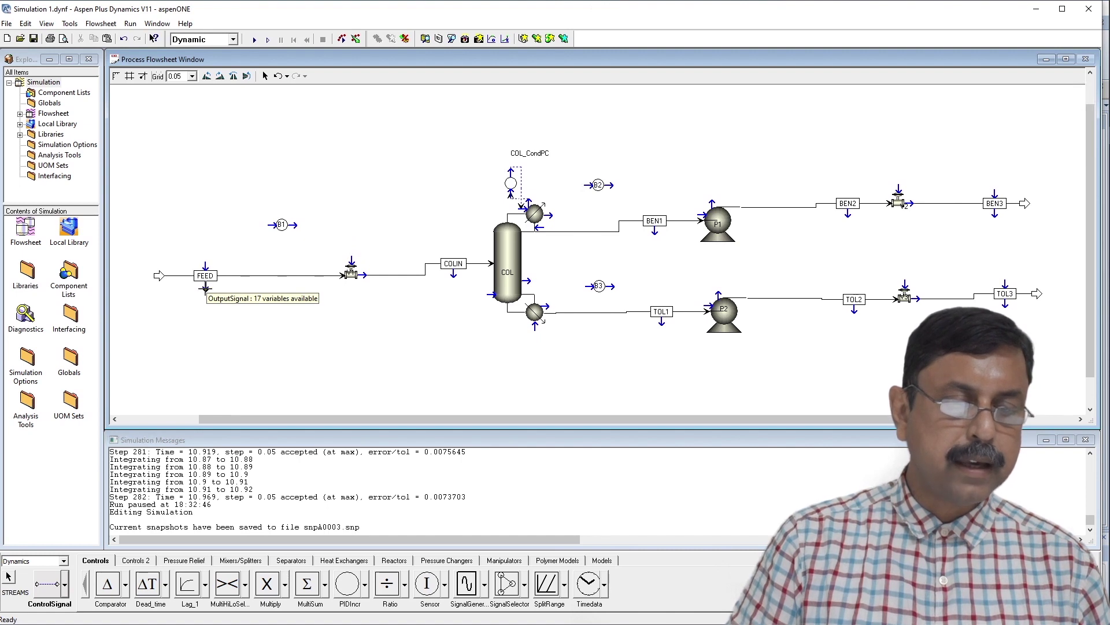
pyautogui.click(206, 286)
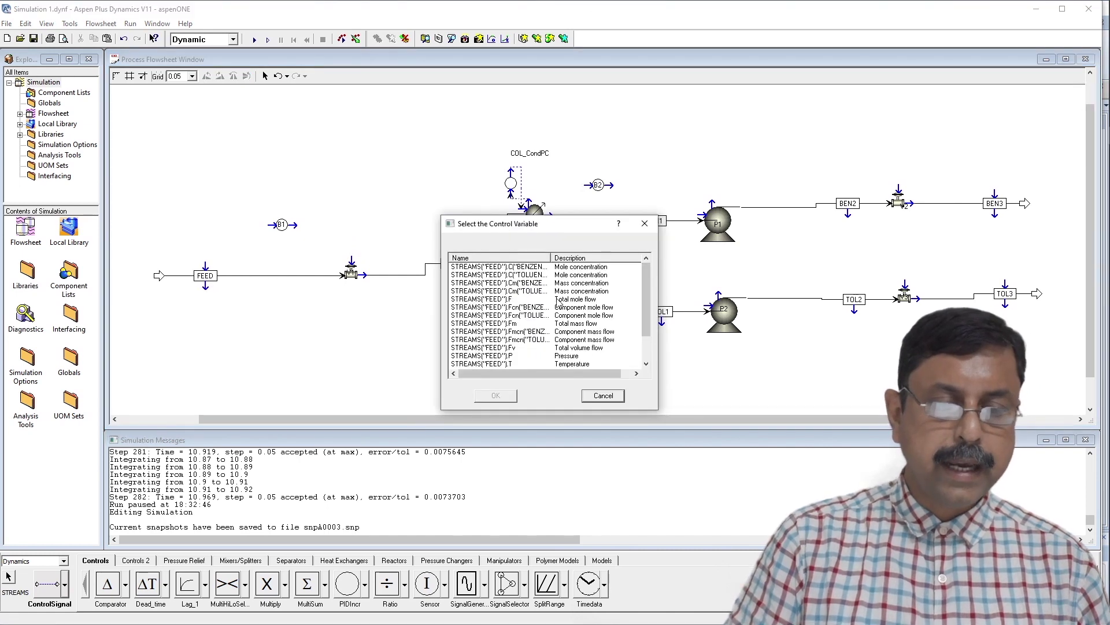
pyautogui.click(504, 300)
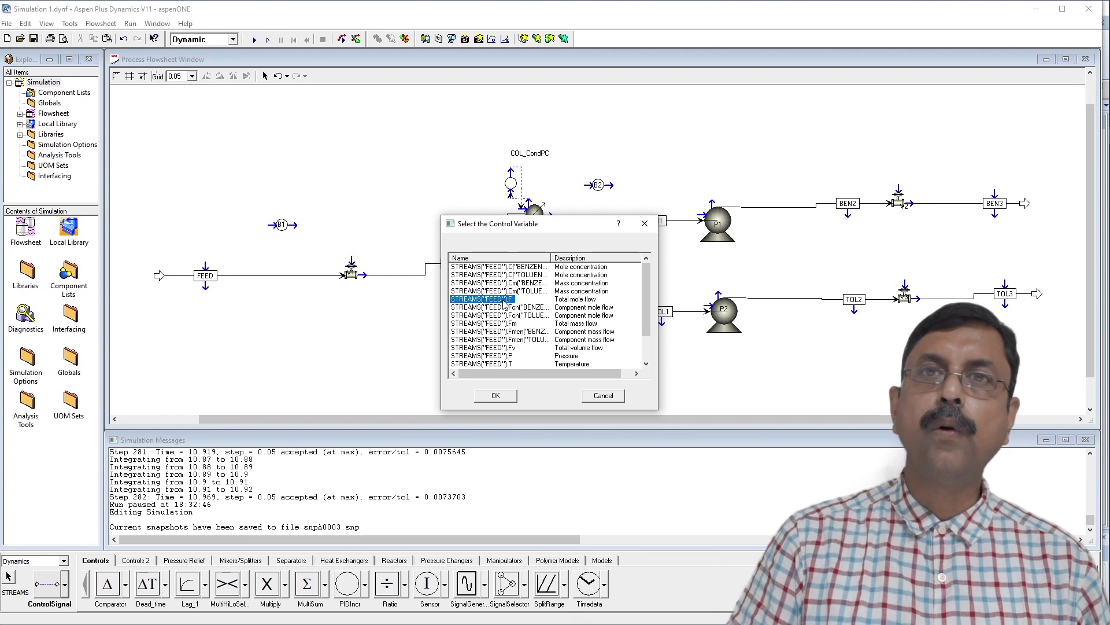
pyautogui.click(496, 395)
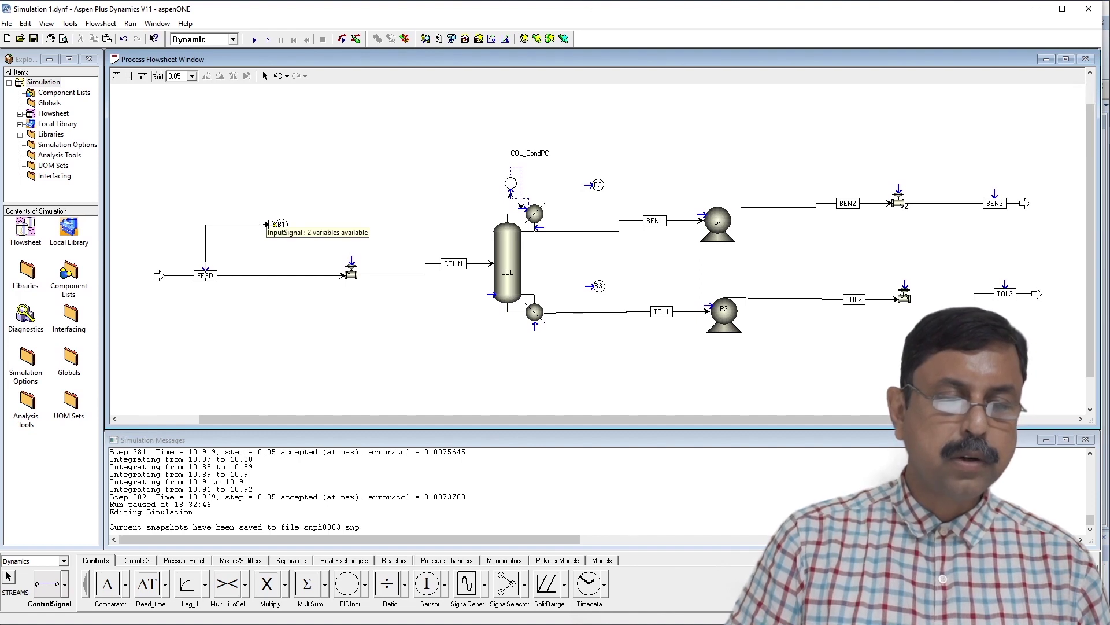
pyautogui.click(267, 223)
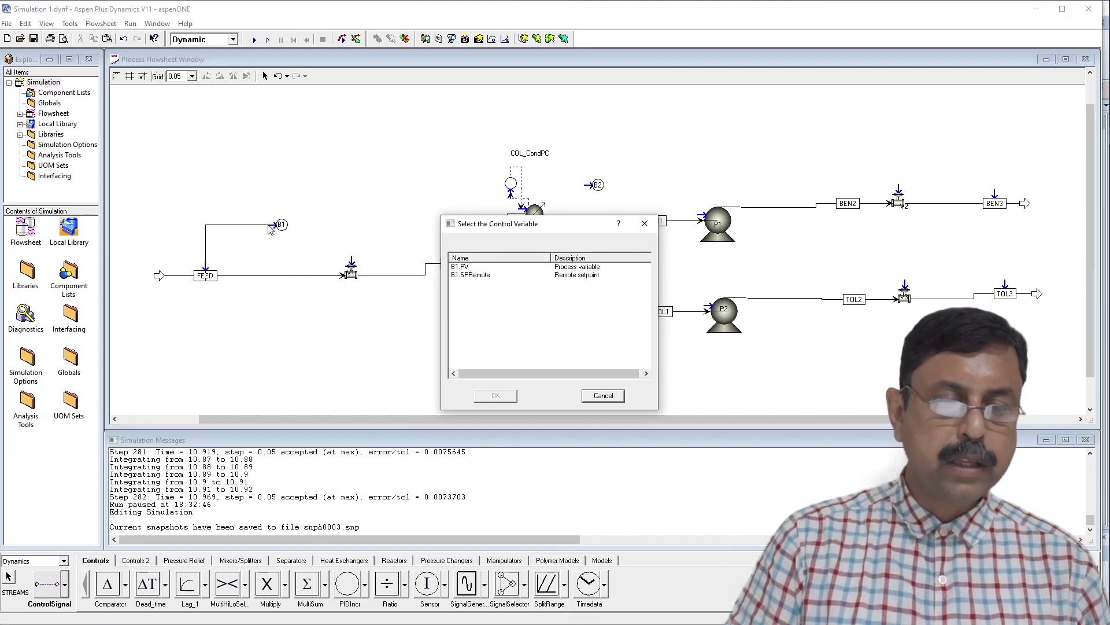
pyautogui.click(464, 269)
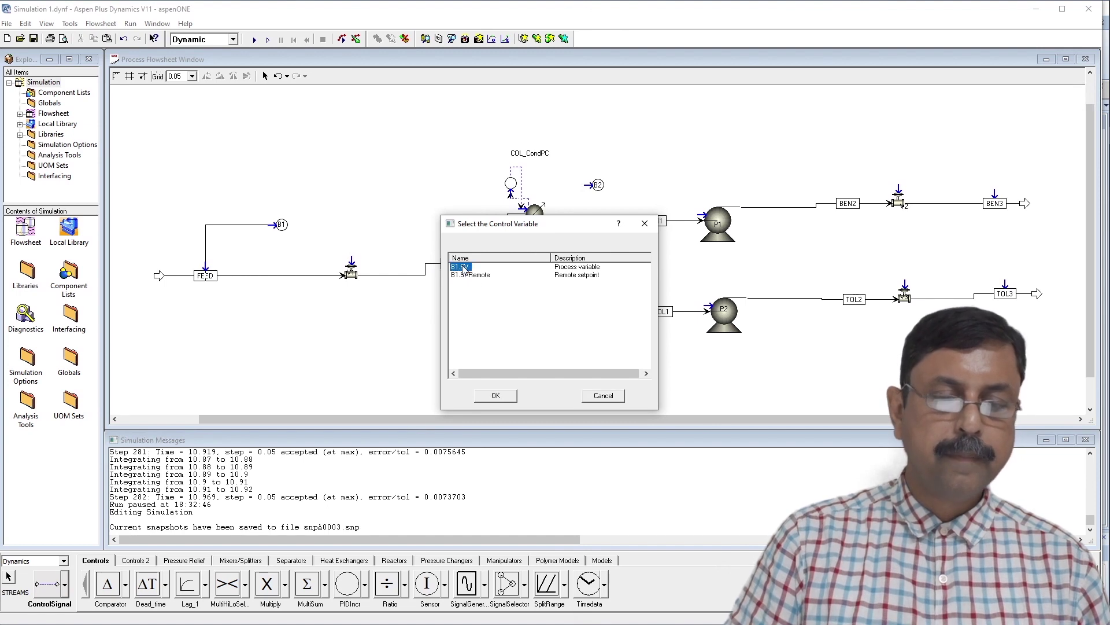
pyautogui.click(496, 396)
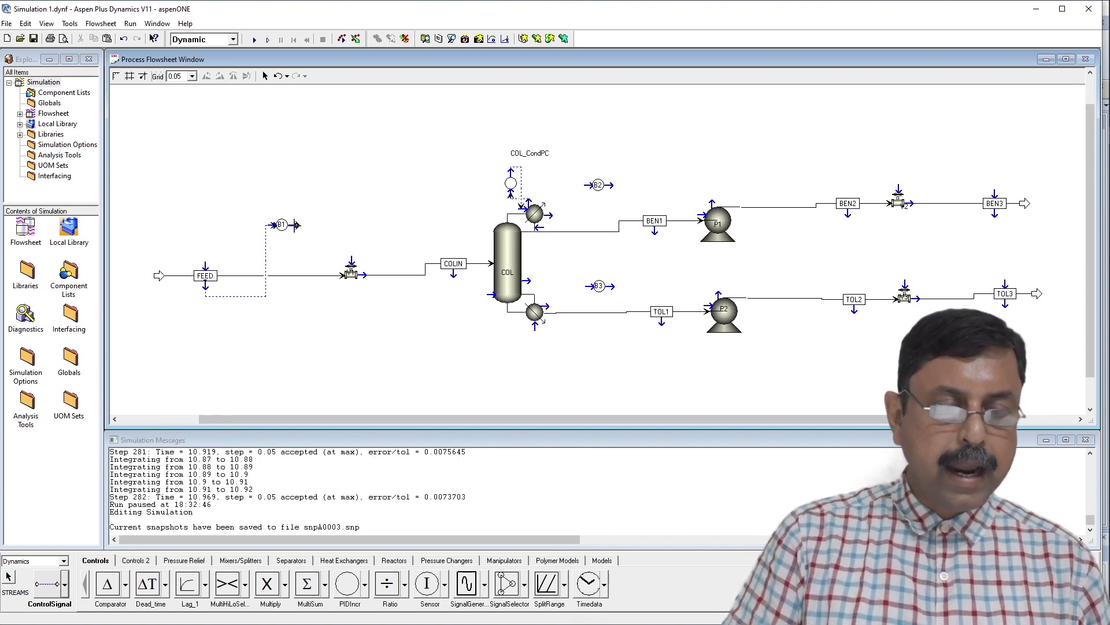
# Connect B1's controller output (B1.OP) to the specified valve position of the feed valve.
pyautogui.click(297, 225)
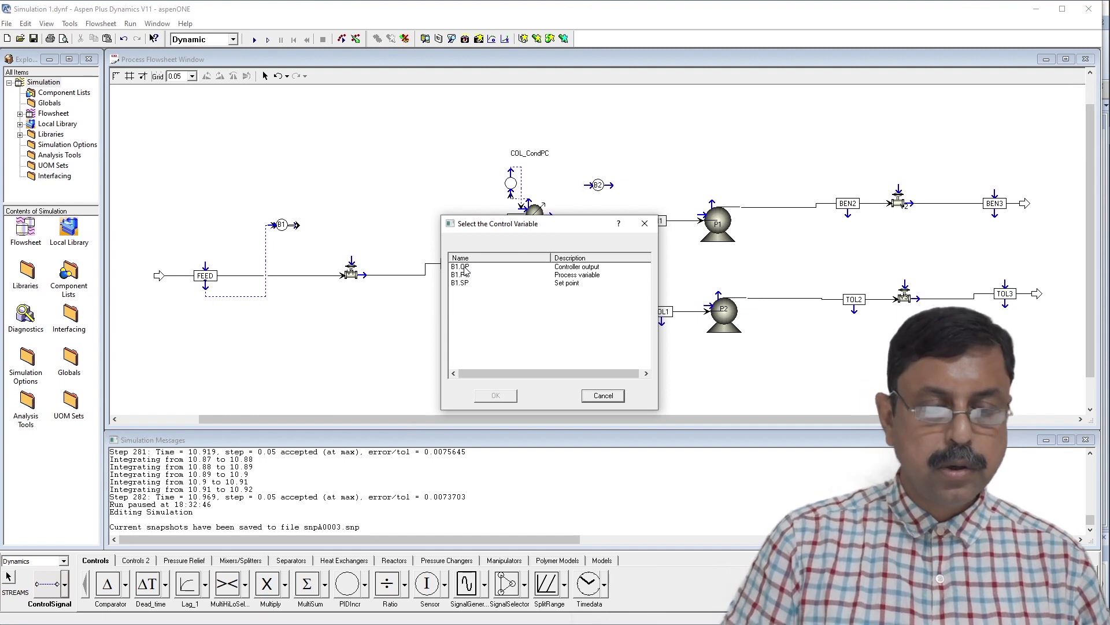
pyautogui.click(463, 266)
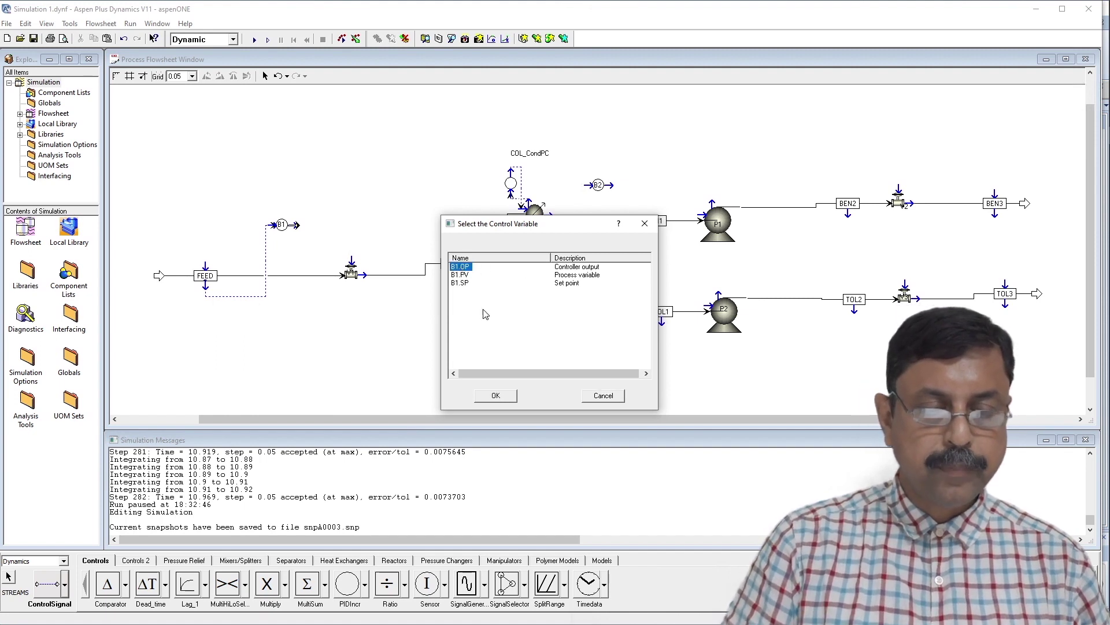
pyautogui.click(496, 397)
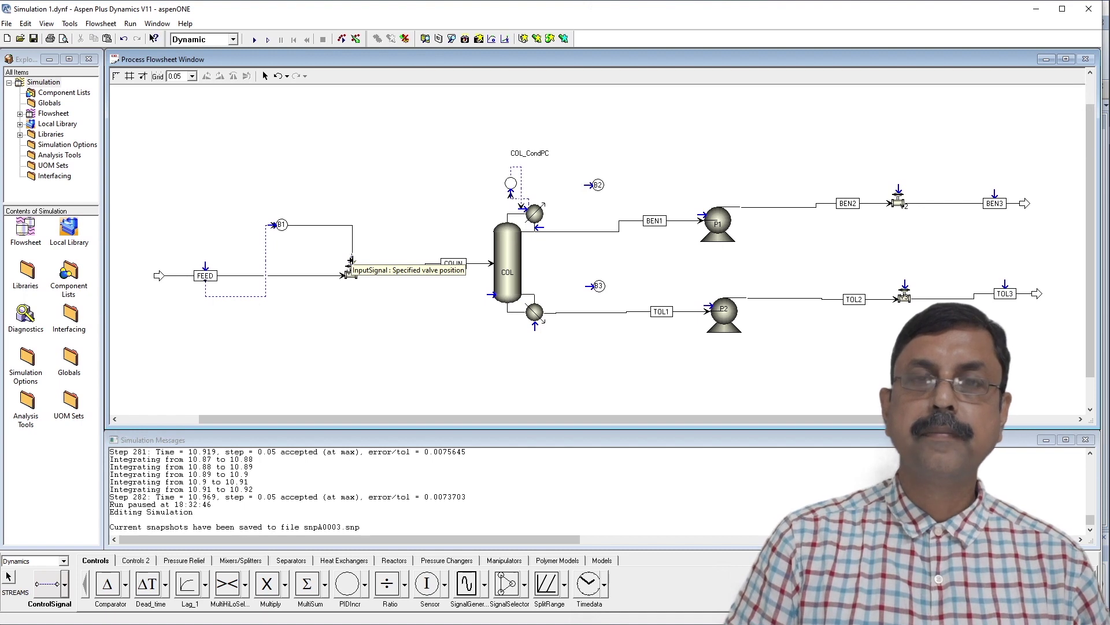
pyautogui.click(351, 261)
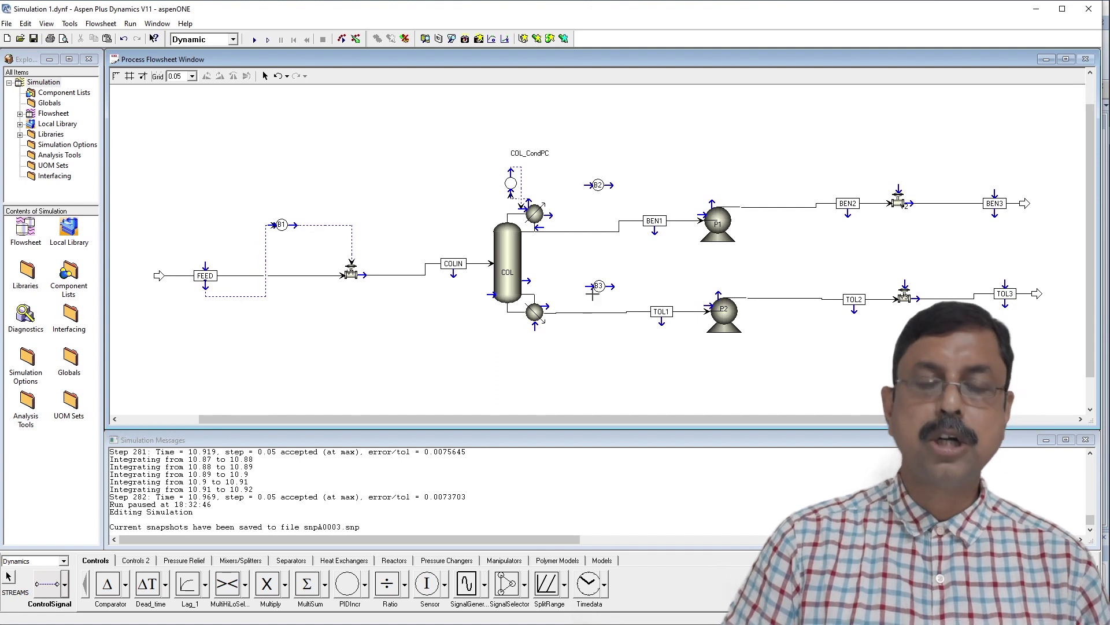
# Connect the column's stage 1 liquid level, Stage(1).Level, from the condenser's signal output to B2's process variable (B2.PV).
pyautogui.click(554, 215)
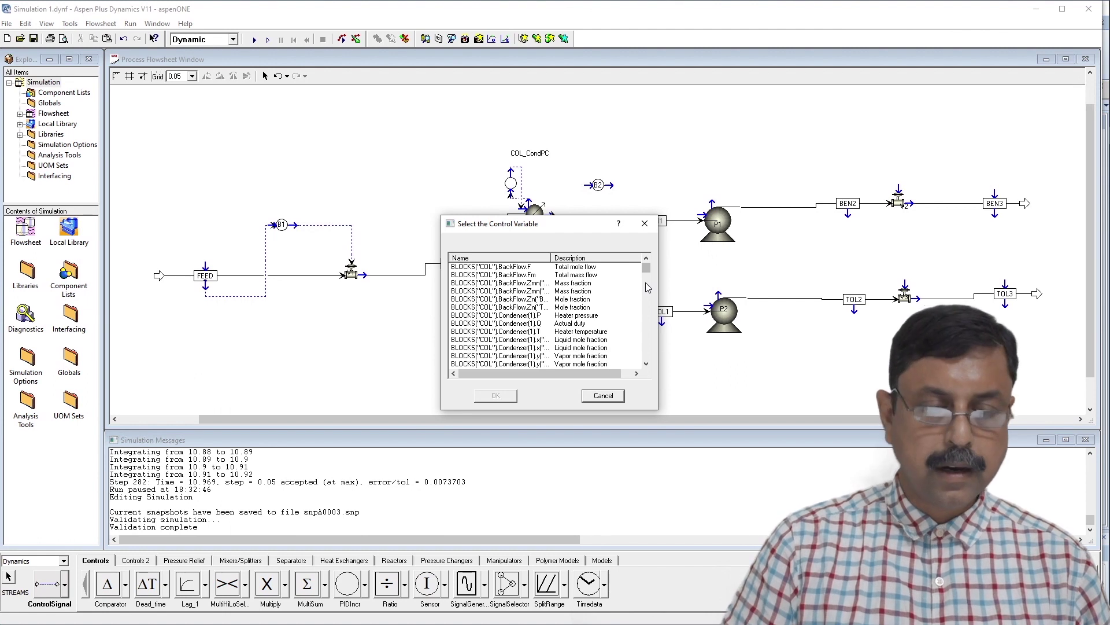
pyautogui.scroll(-1, 647, 289)
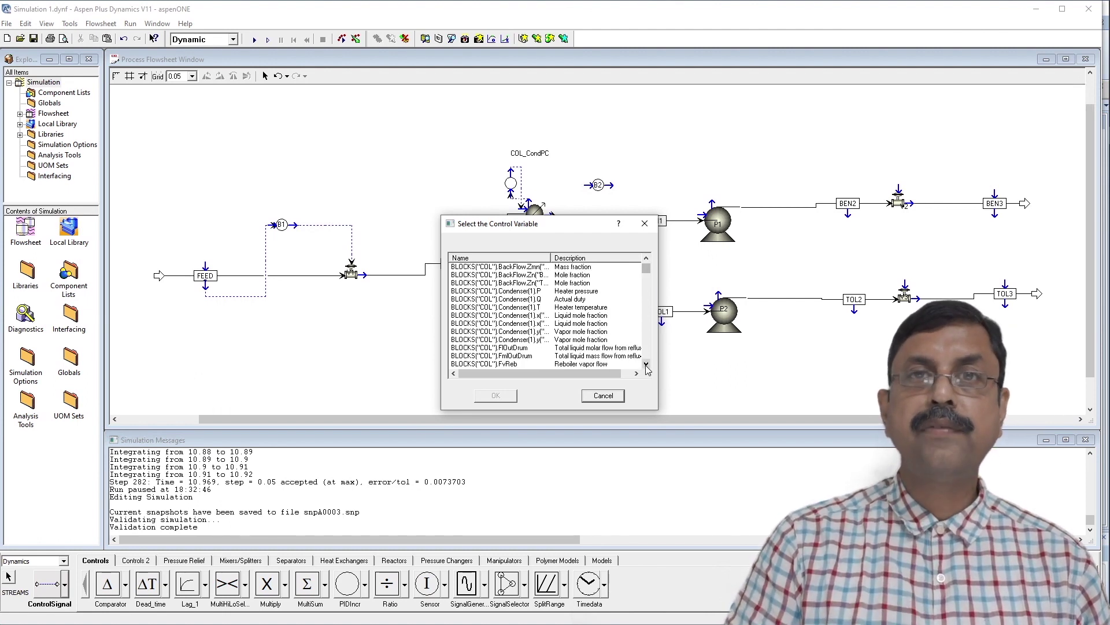
pyautogui.moveTo(646, 366); pyautogui.dragTo(646, 369)
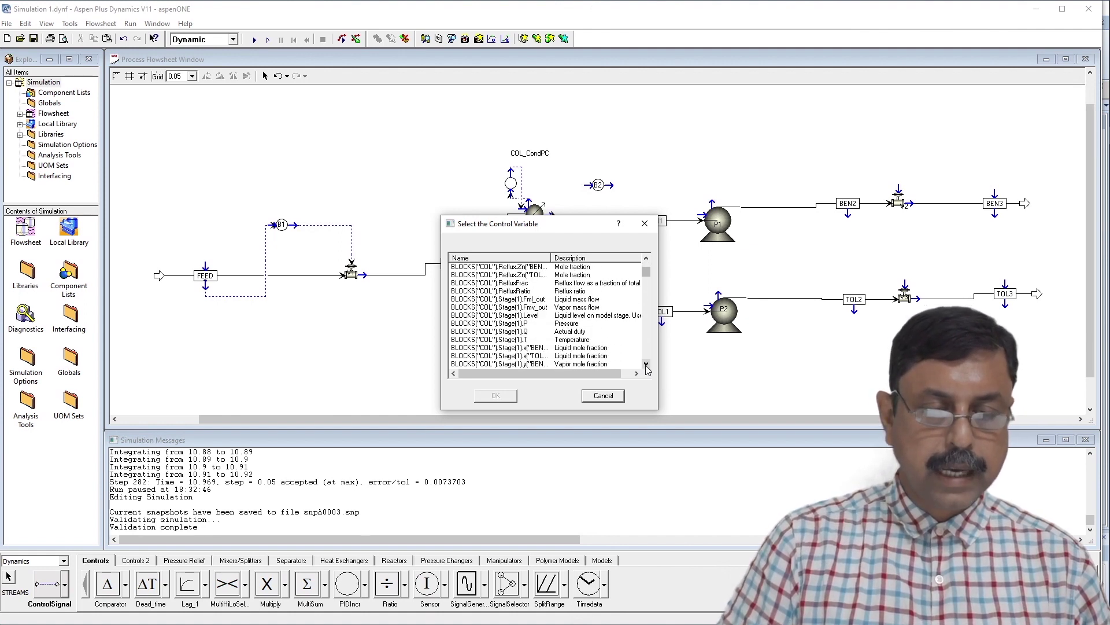
pyautogui.click(514, 315)
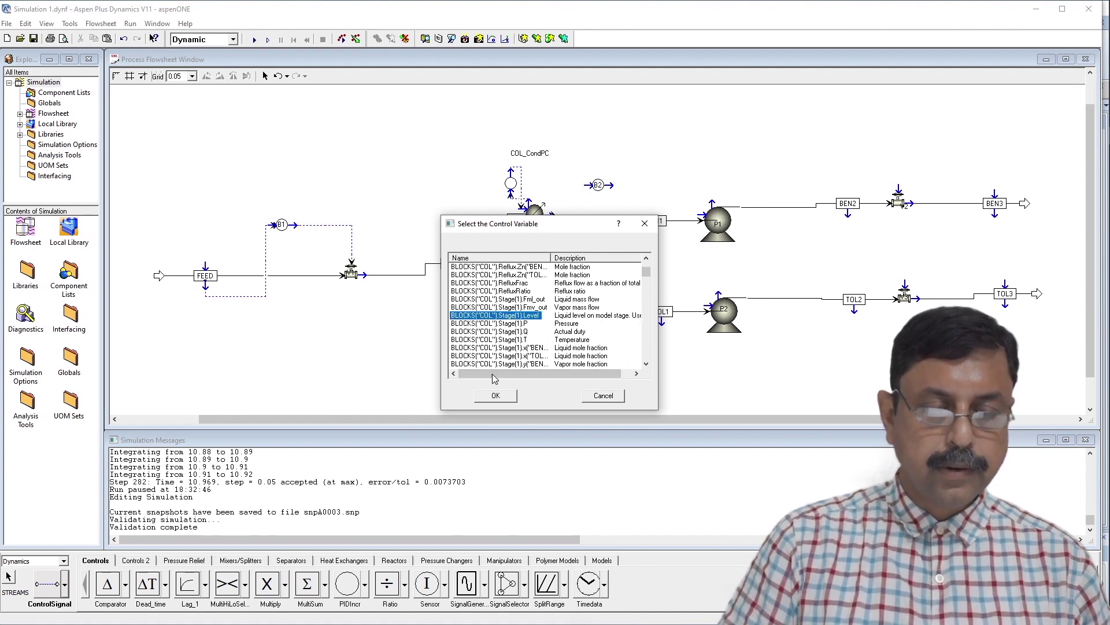
pyautogui.click(499, 397)
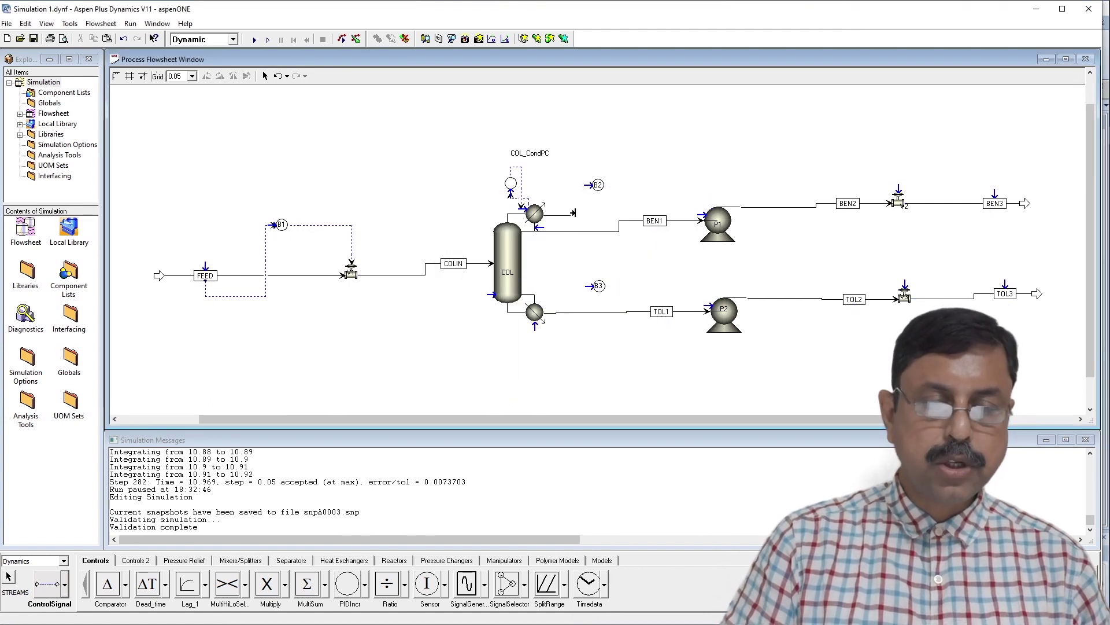
pyautogui.click(589, 186)
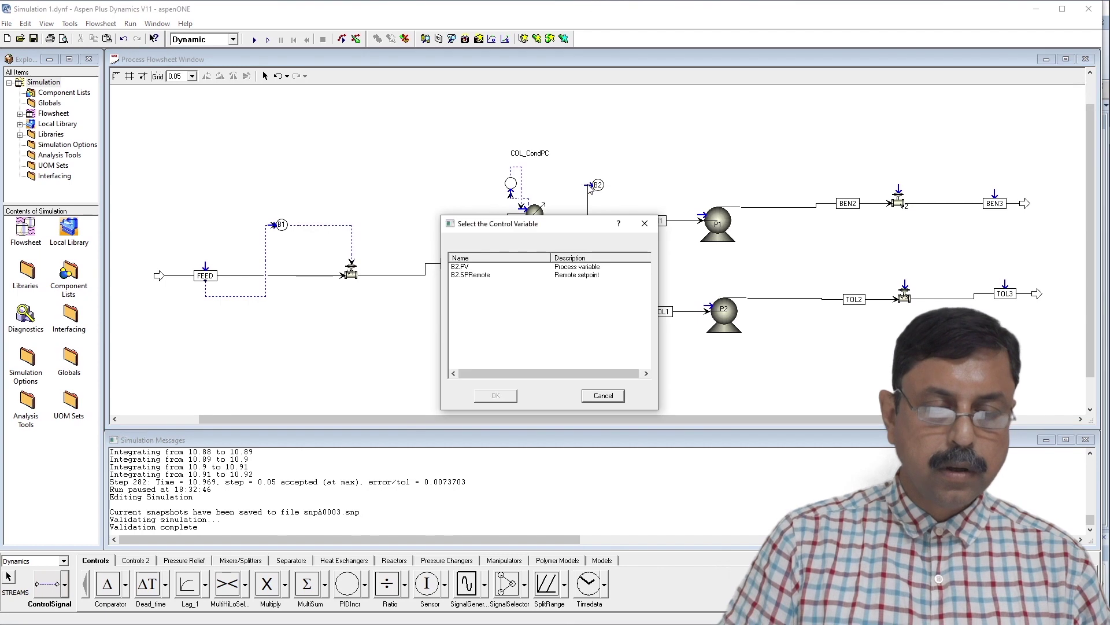
pyautogui.click(466, 267)
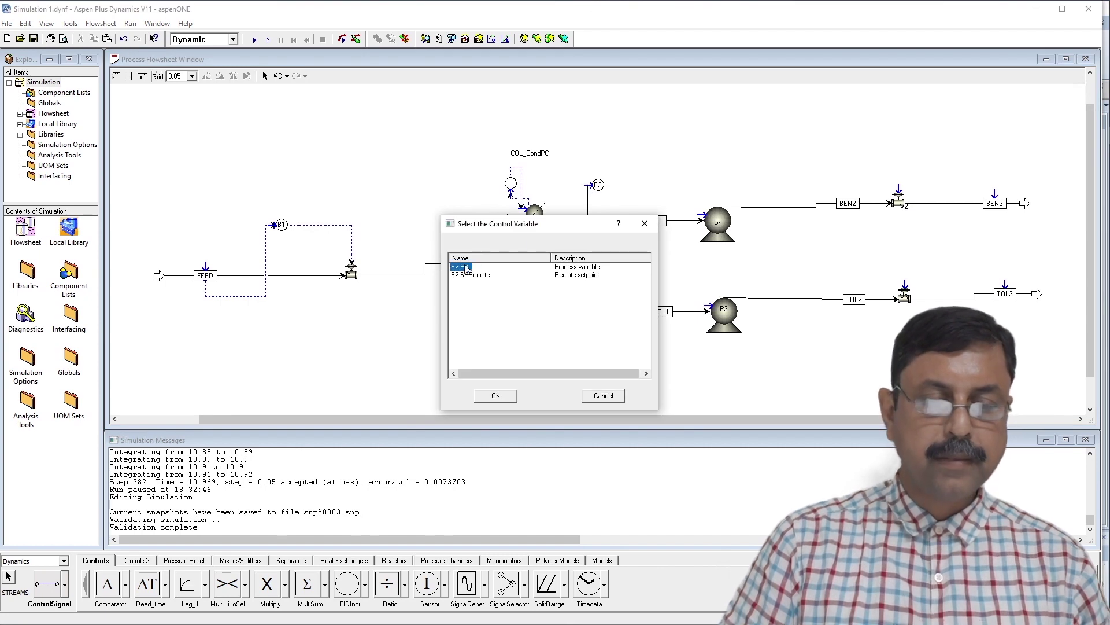
pyautogui.click(495, 395)
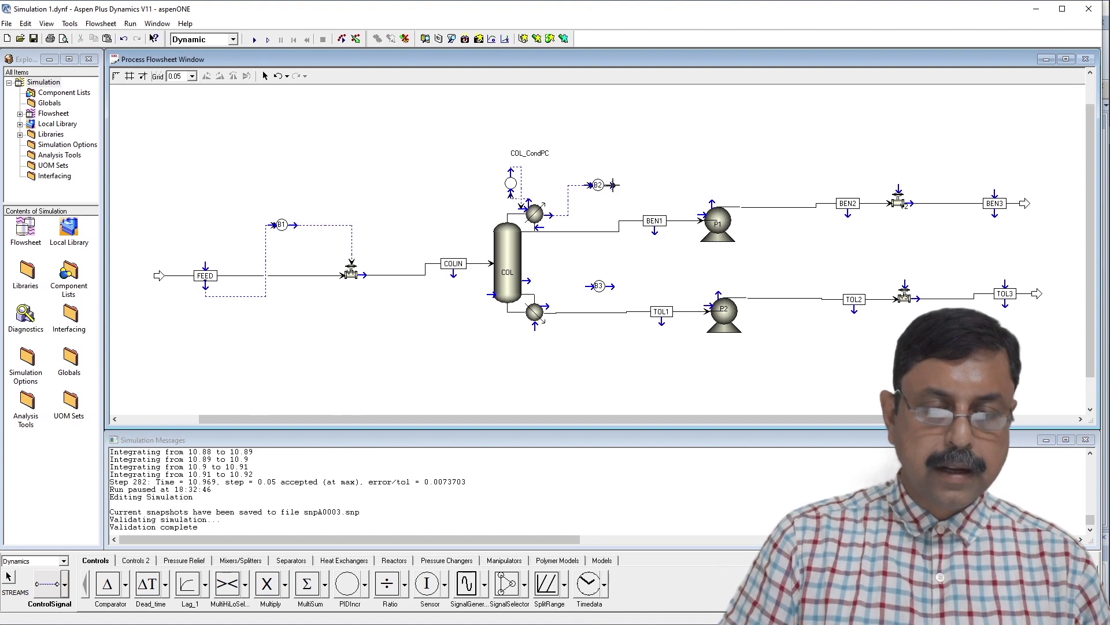
# Connect B2's controller output (B2.OP) to the specified valve position of the valve between BEN2 and BEN3.
pyautogui.click(614, 185)
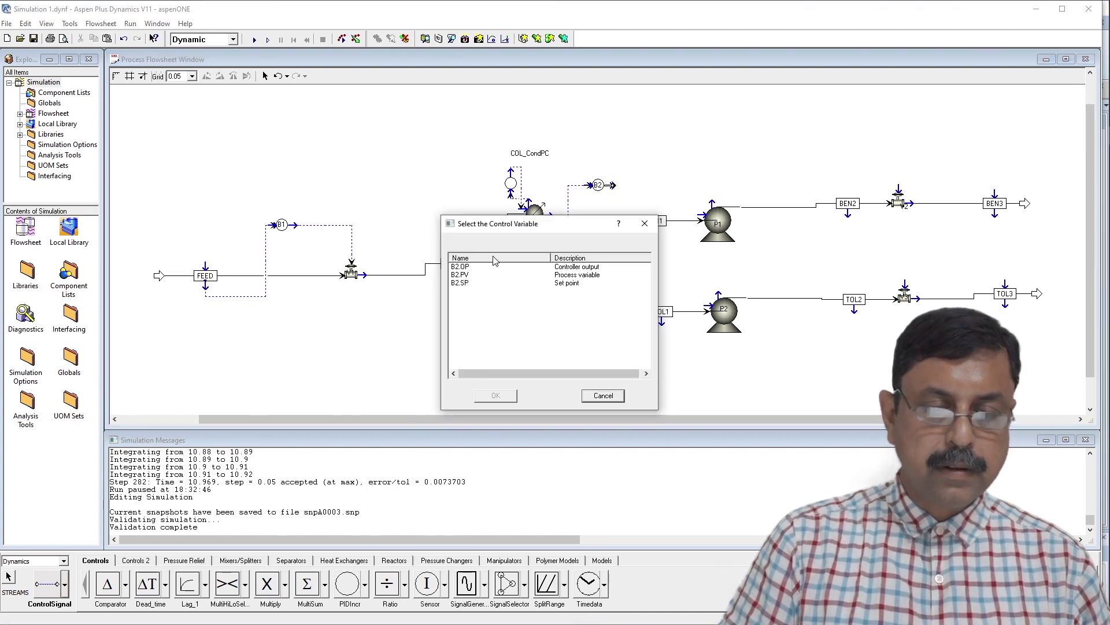
pyautogui.click(471, 269)
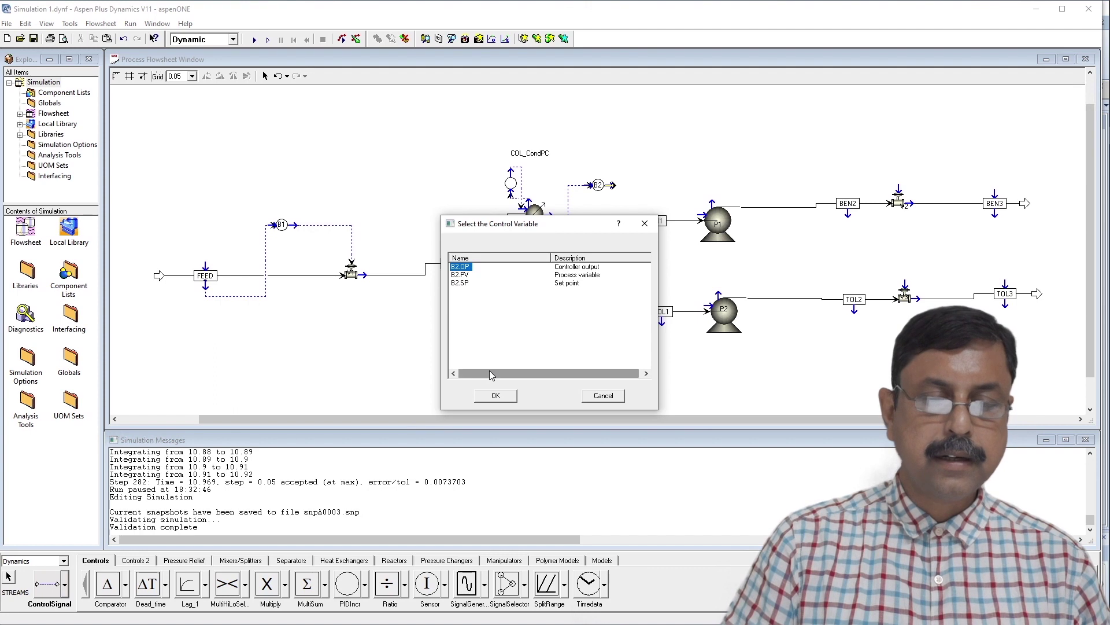
pyautogui.click(497, 397)
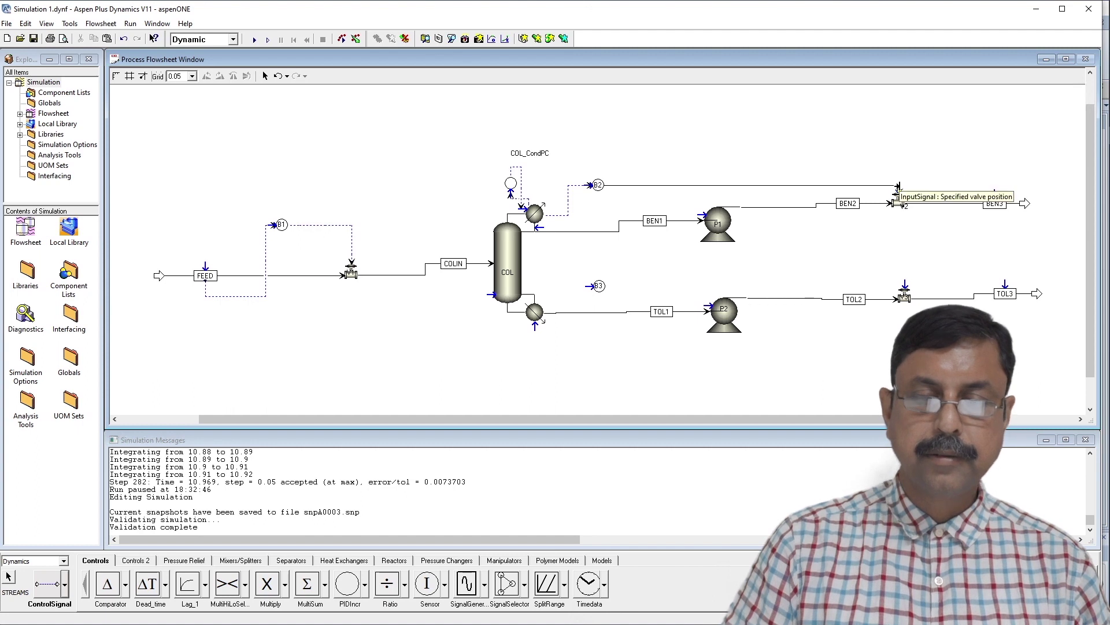
pyautogui.click(901, 190)
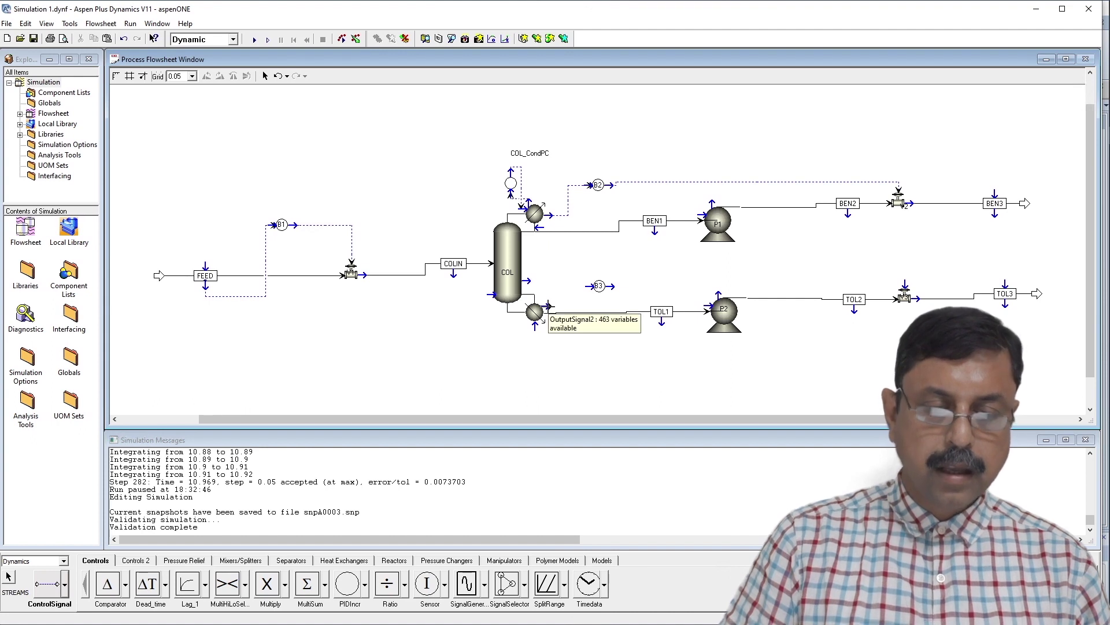
# Connect the column's stage 40 liquid level, Stage(40).Level, from the reboiler's signal output to B3's process variable input.
pyautogui.click(548, 307)
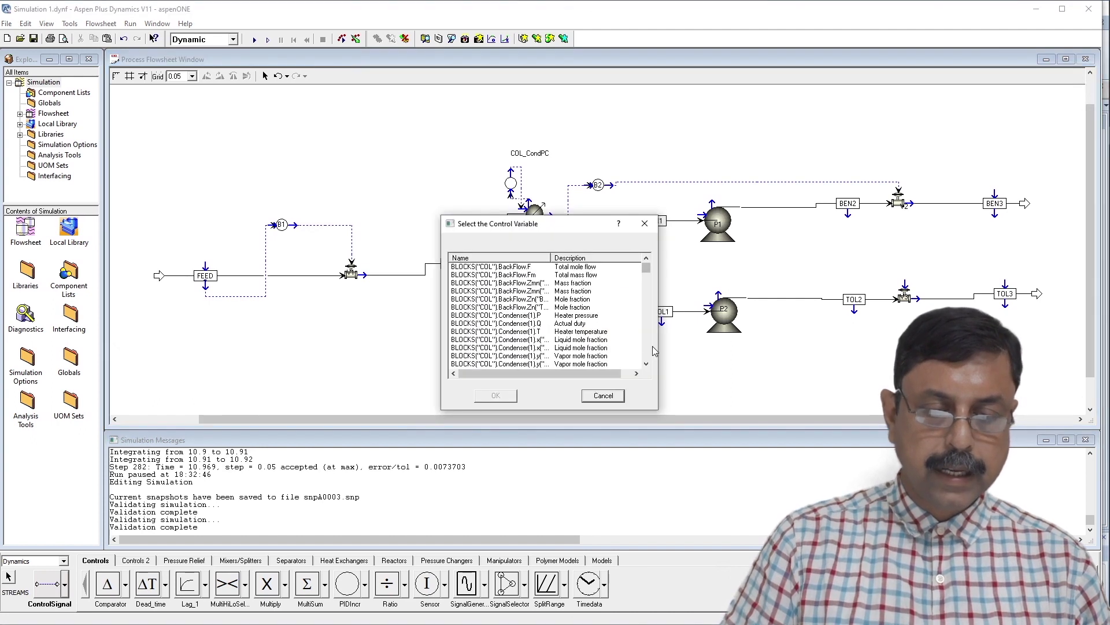
pyautogui.scroll(-5, 648, 349)
pyautogui.scroll(-9, 648, 349)
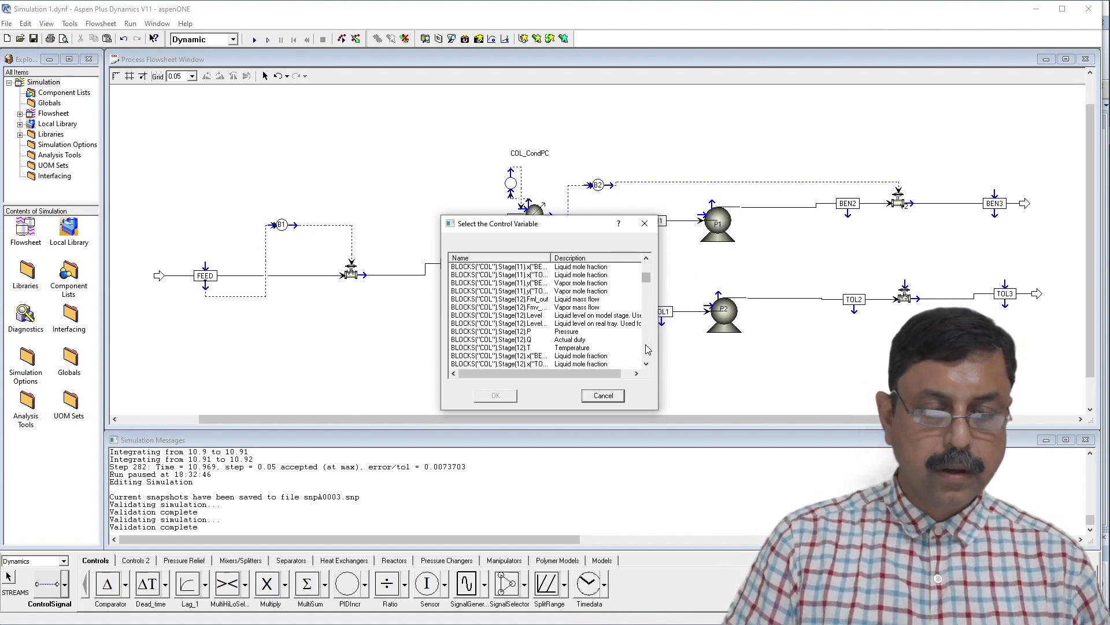
pyautogui.scroll(-20, 647, 348)
pyautogui.scroll(-20, 648, 349)
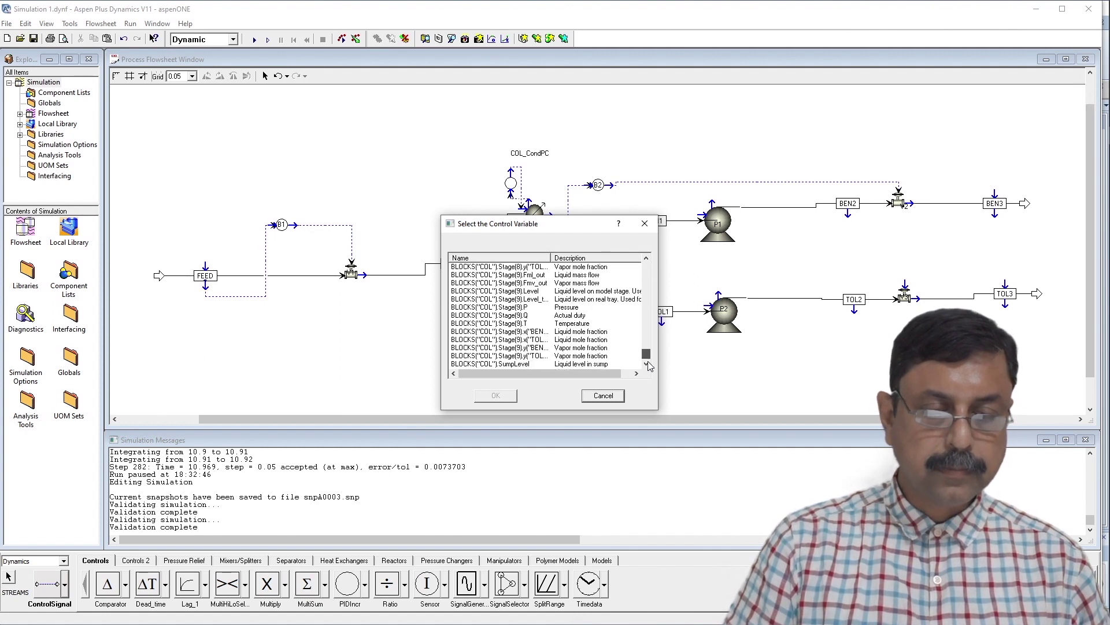
pyautogui.scroll(16, 649, 358)
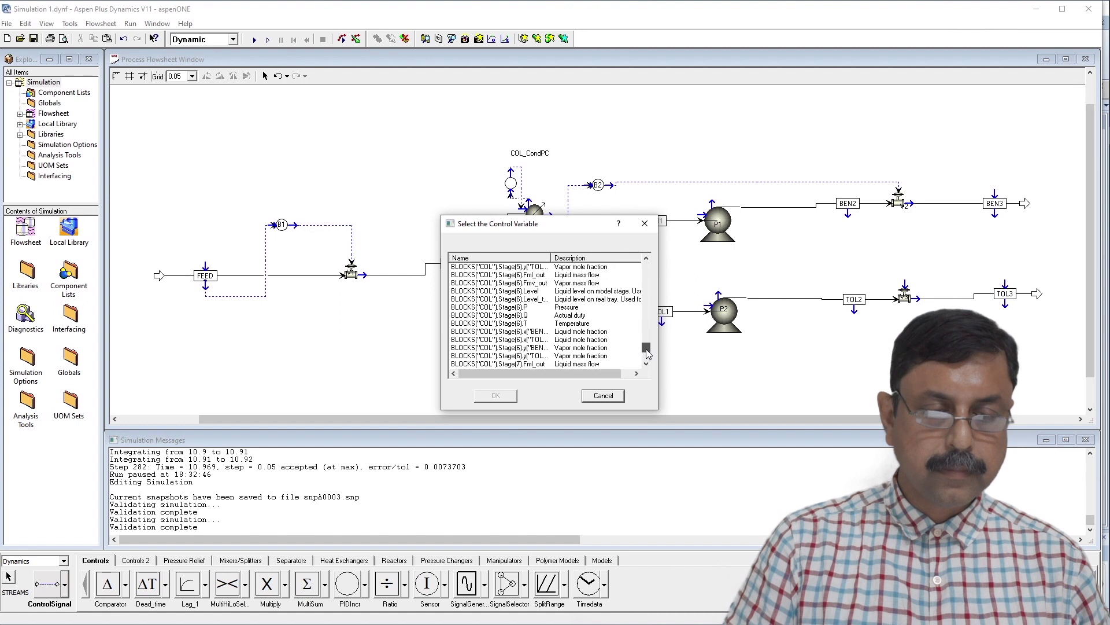
pyautogui.scroll(4, 648, 351)
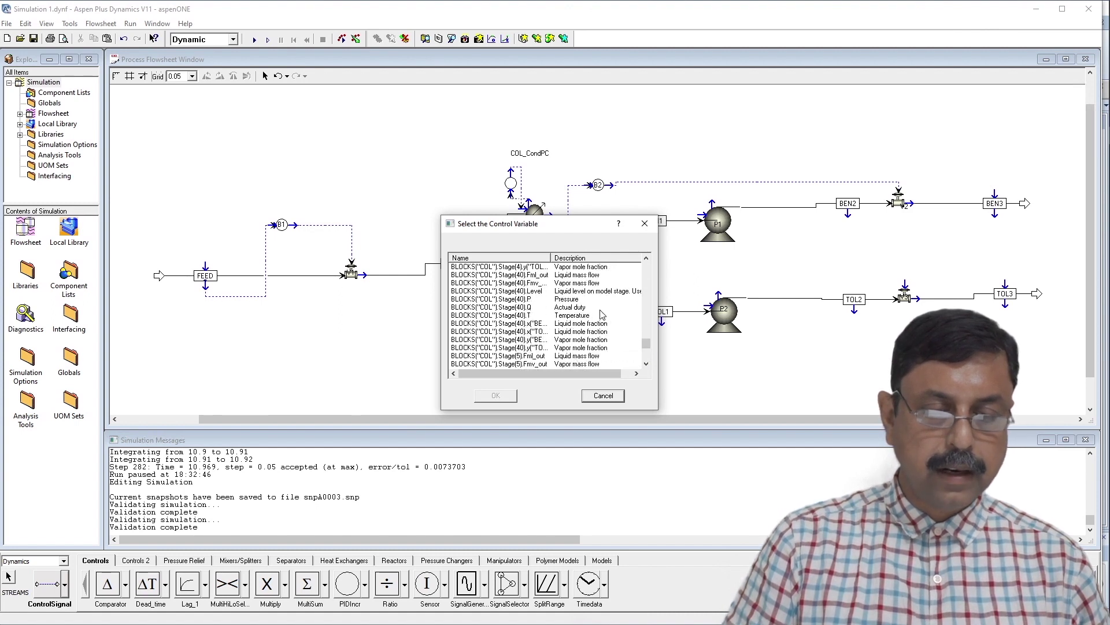
pyautogui.click(647, 363)
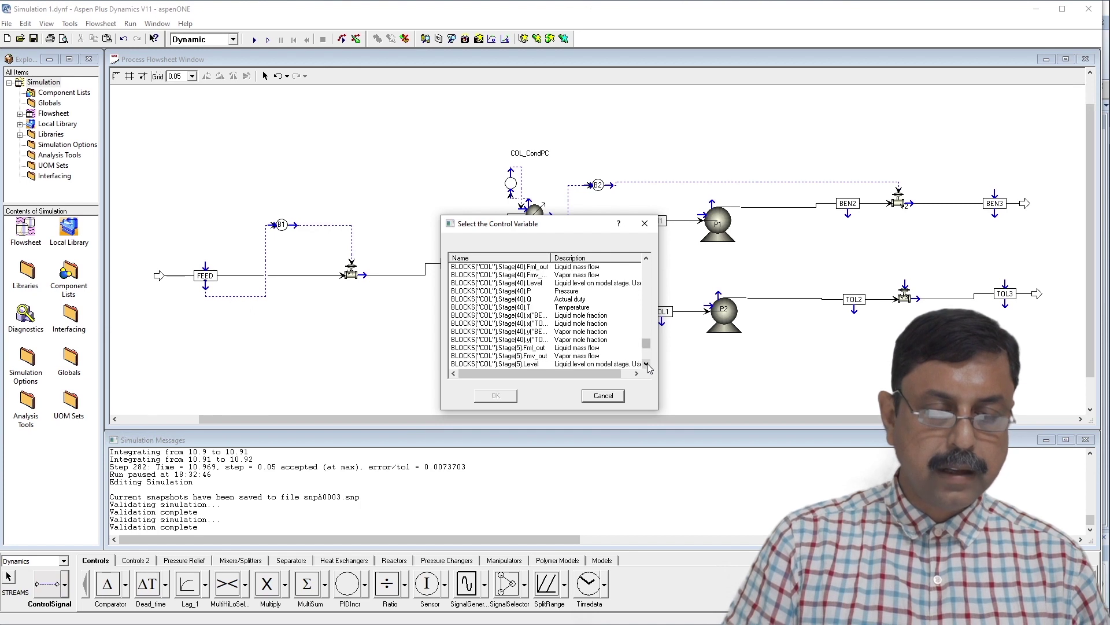
pyautogui.click(647, 363)
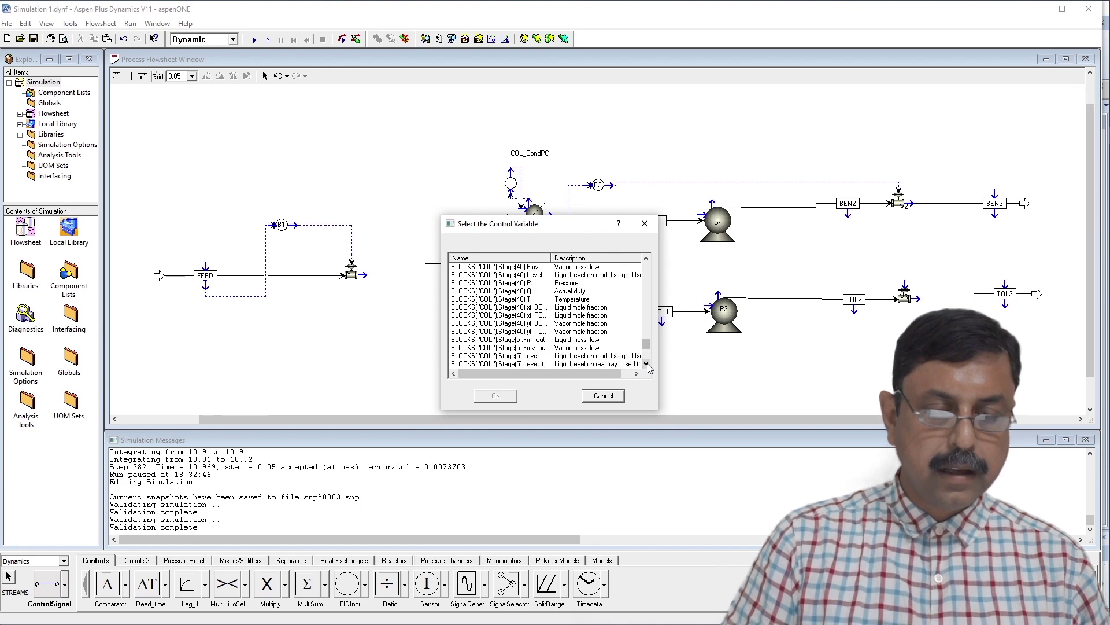
pyautogui.click(646, 259)
pyautogui.click(646, 258)
pyautogui.click(646, 259)
pyautogui.click(647, 259)
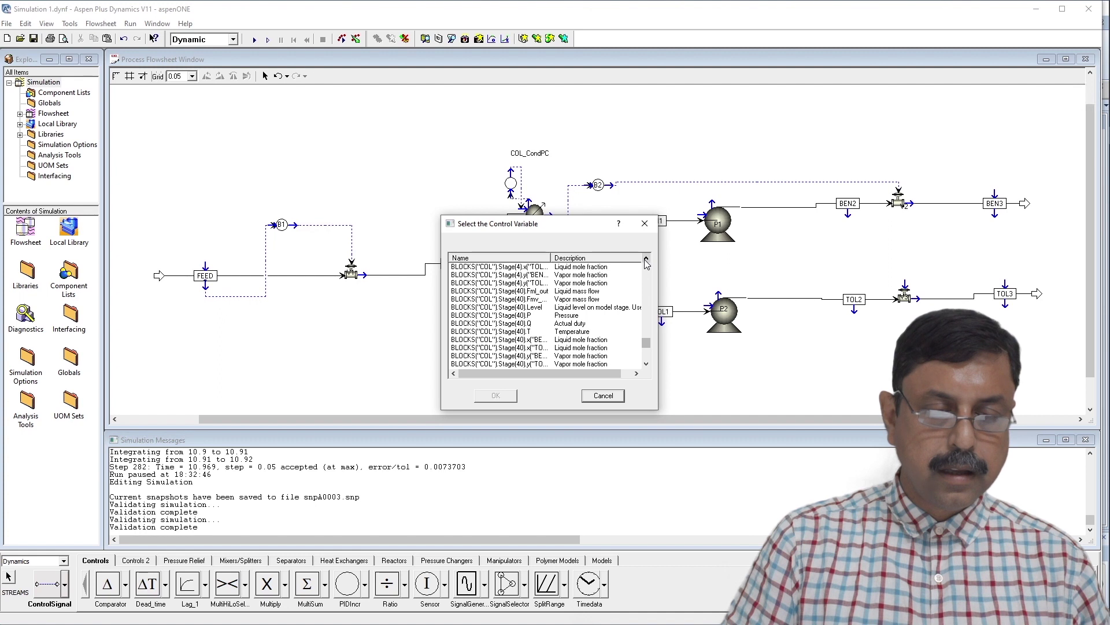
pyautogui.click(505, 307)
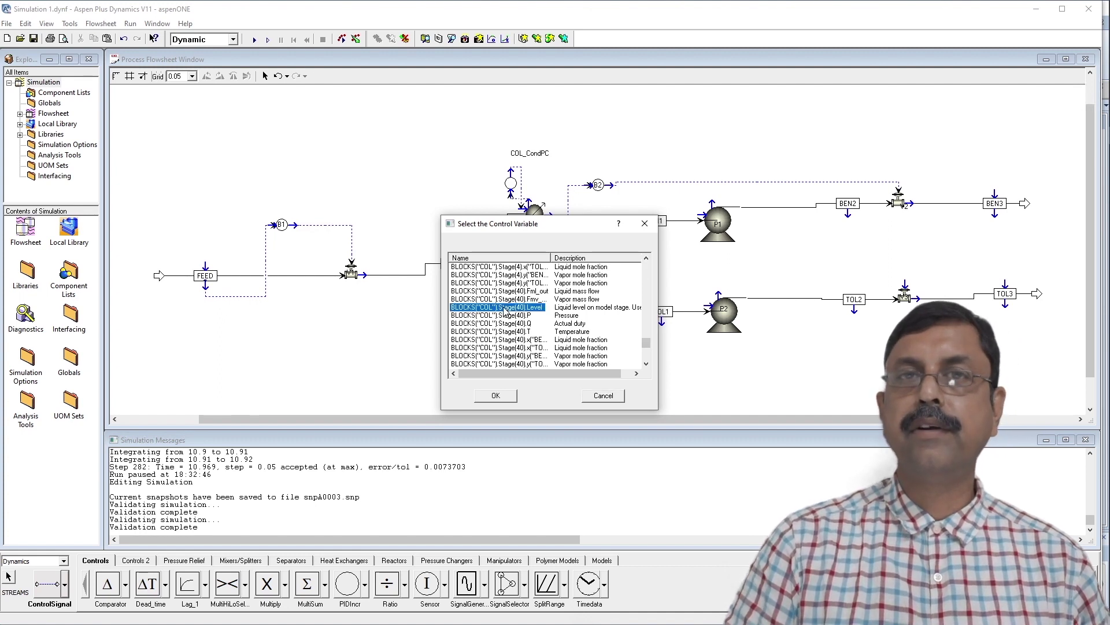
pyautogui.click(494, 395)
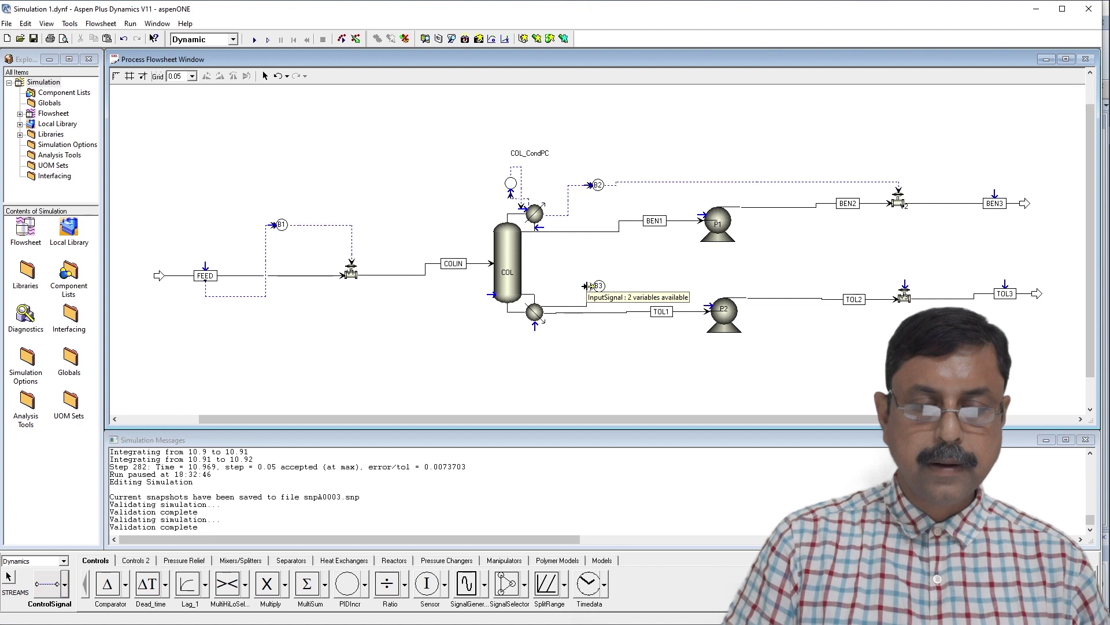
pyautogui.click(585, 286)
pyautogui.click(466, 267)
pyautogui.click(495, 395)
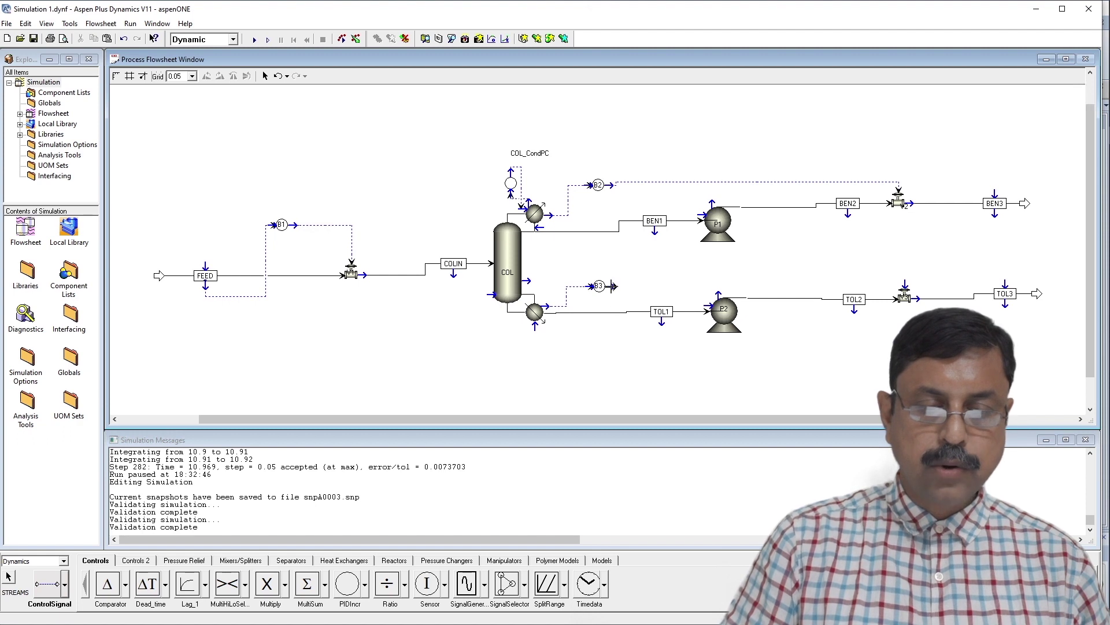
# Connect B3's controller output to the valve between TOL2 and TOL3, and finish placing control signals.
pyautogui.click(611, 286)
pyautogui.click(465, 267)
pyautogui.click(496, 396)
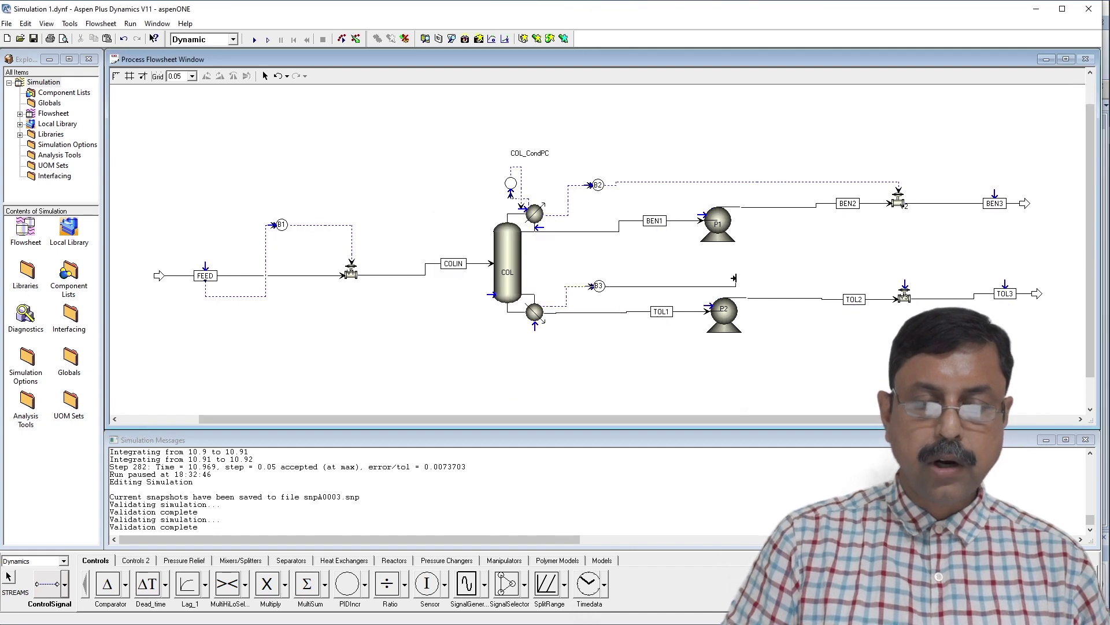
pyautogui.click(905, 281)
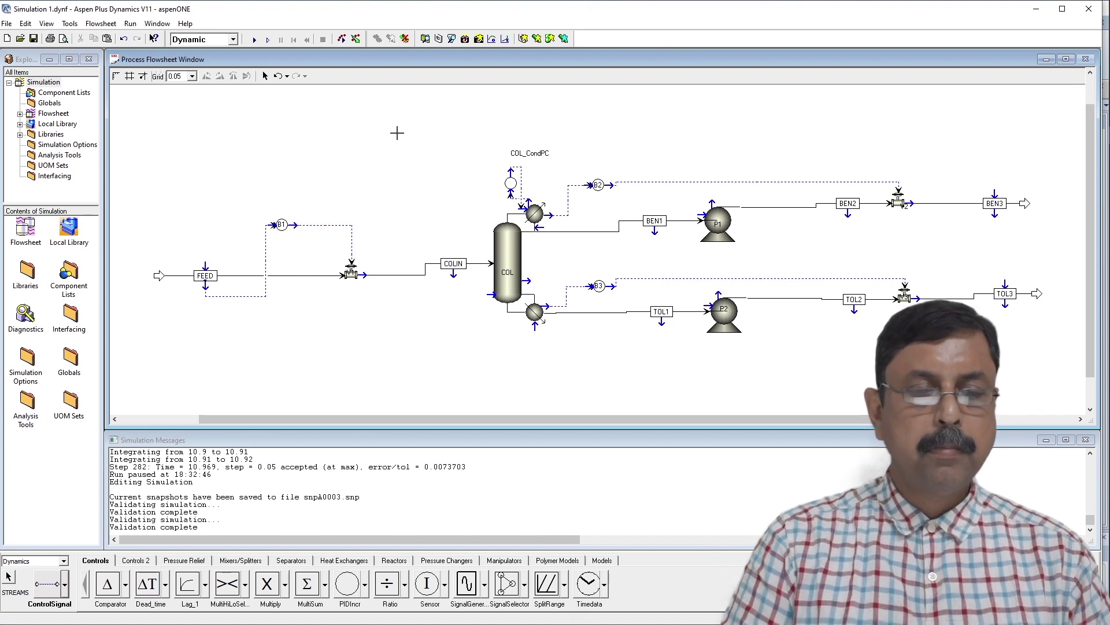
pyautogui.press('Escape')
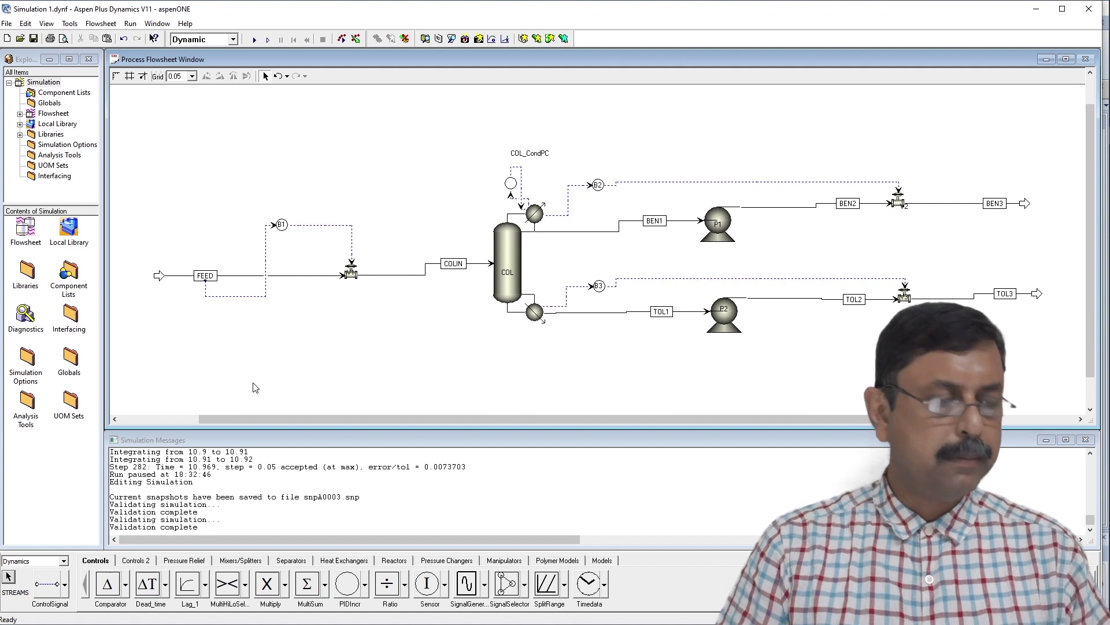
# Open the configuration of feed controller B1 and initialize its values from the current PV and OP.
pyautogui.doubleClick(282, 227)
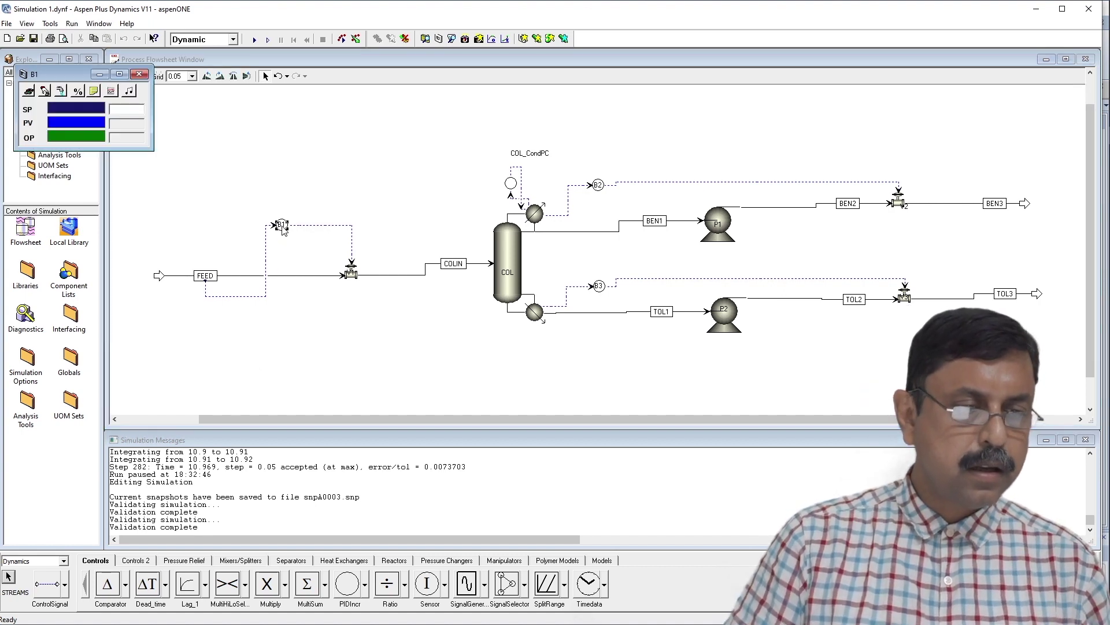
pyautogui.click(94, 91)
pyautogui.moveTo(149, 91); pyautogui.dragTo(257, 104)
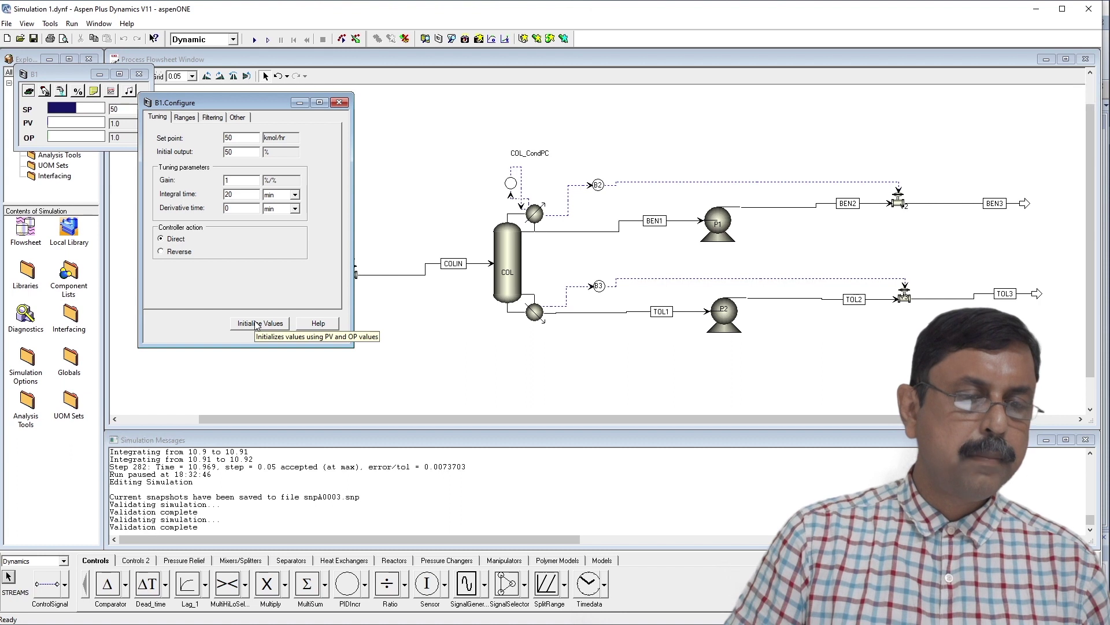
pyautogui.moveTo(262, 103); pyautogui.dragTo(394, 129)
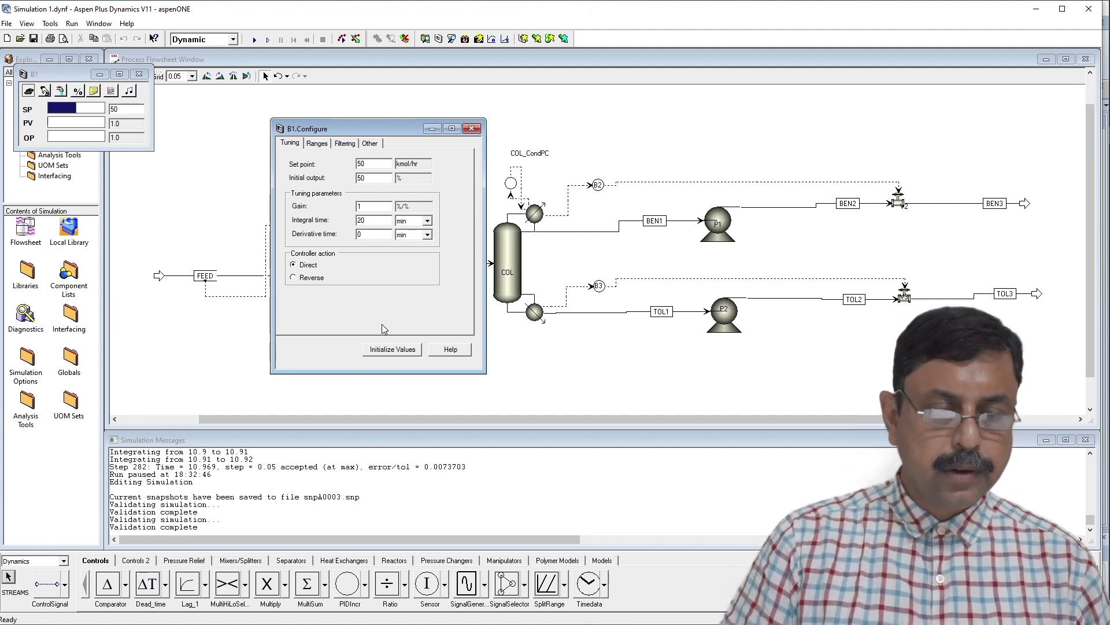
pyautogui.click(393, 350)
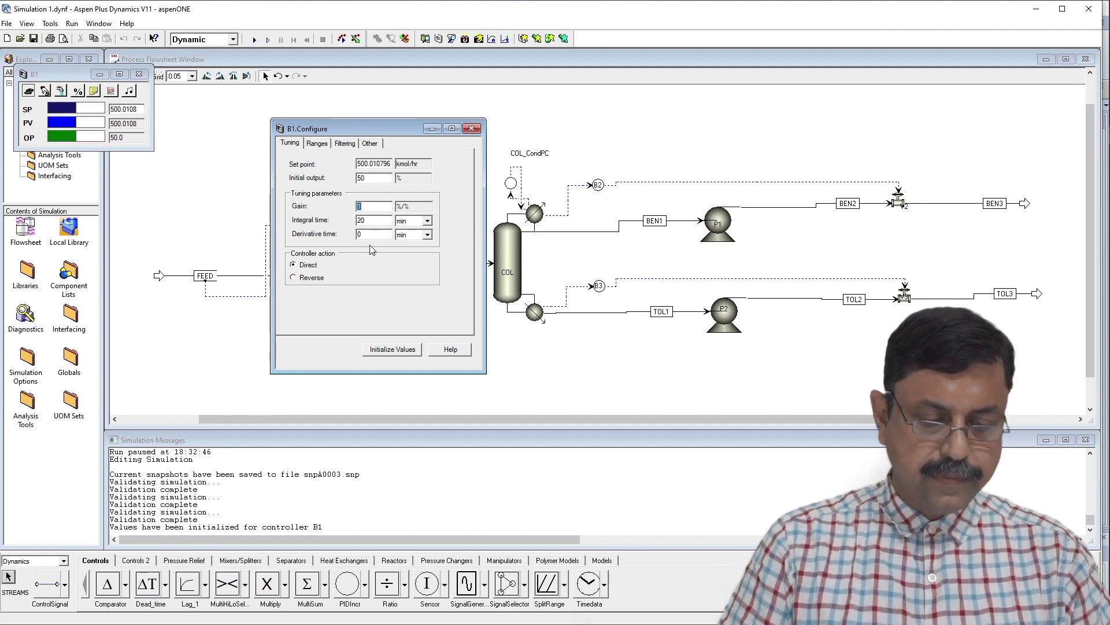
# Set B1's gain to 0.5 and its integral time to 0.3 min.
pyautogui.write('0.5')
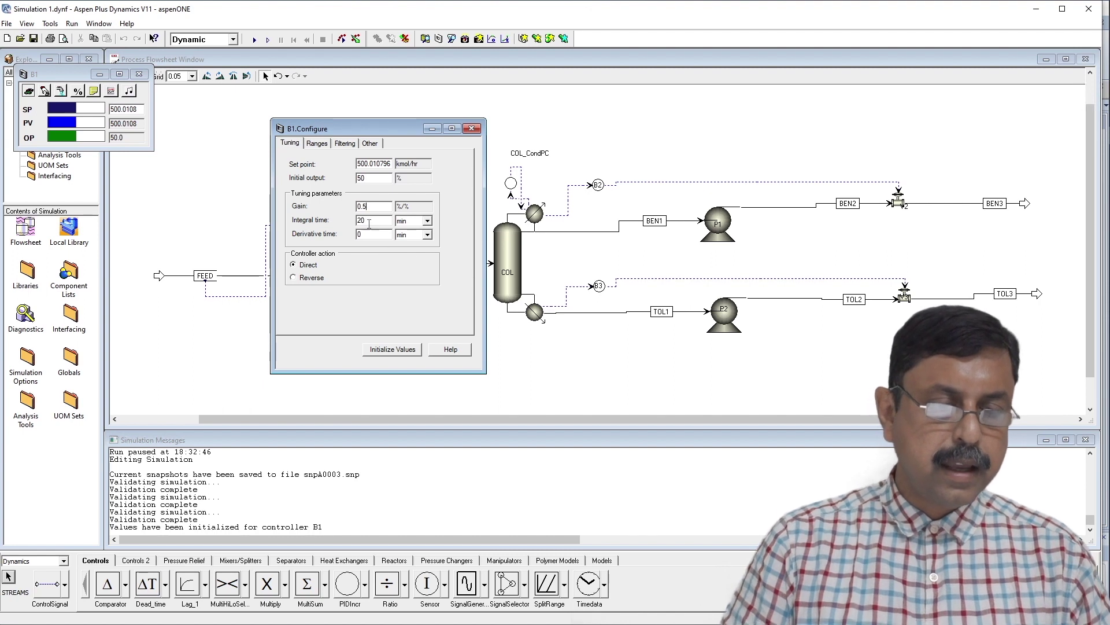
pyautogui.doubleClick(368, 221)
pyautogui.write('0')
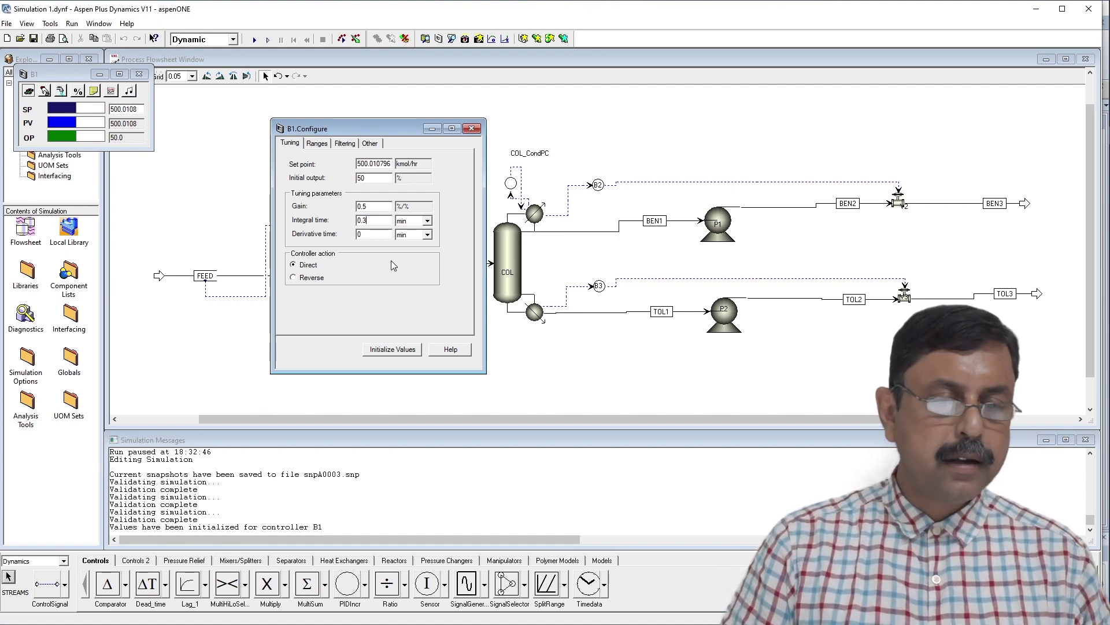
# Set B1's process variable filter time constant to 0.1 min and its controller action to Reverse.
pyautogui.click(346, 143)
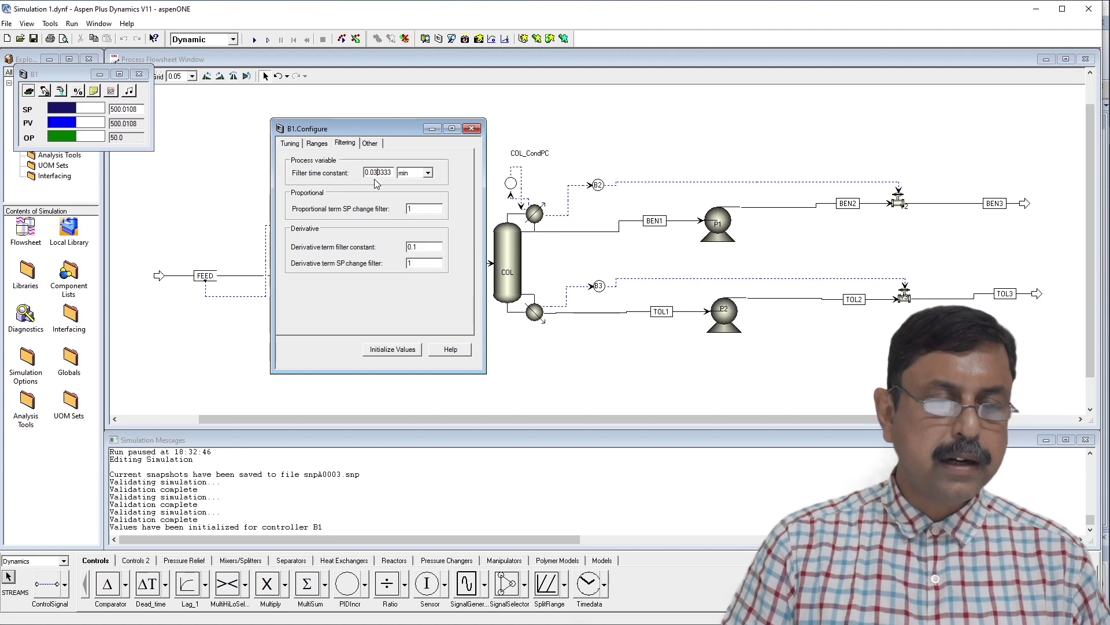
pyautogui.moveTo(368, 172); pyautogui.dragTo(392, 172)
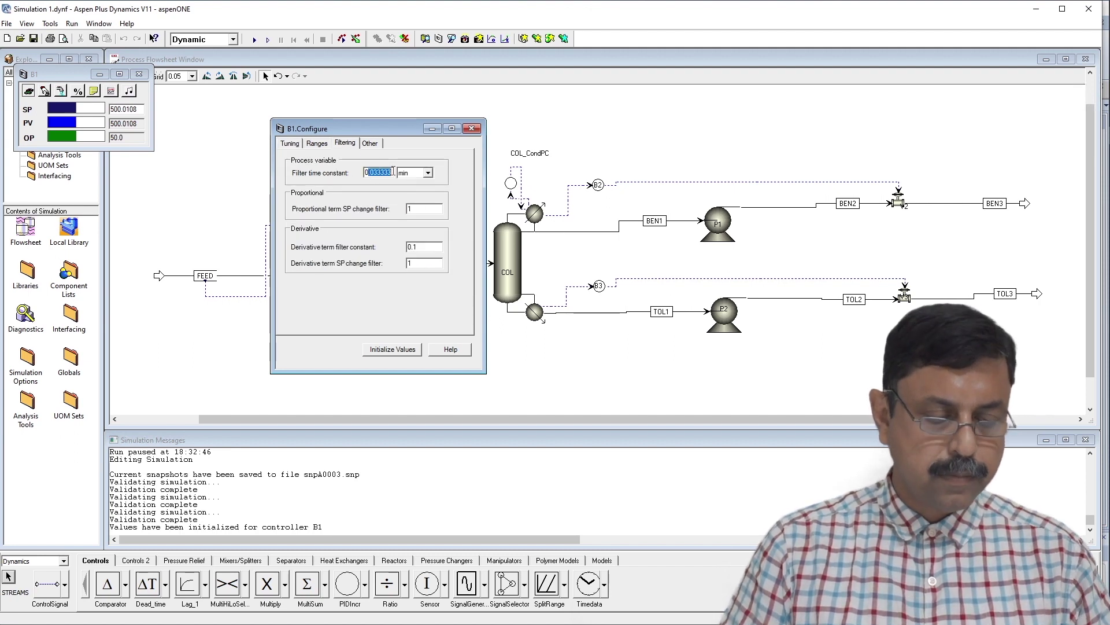
pyautogui.write('.1')
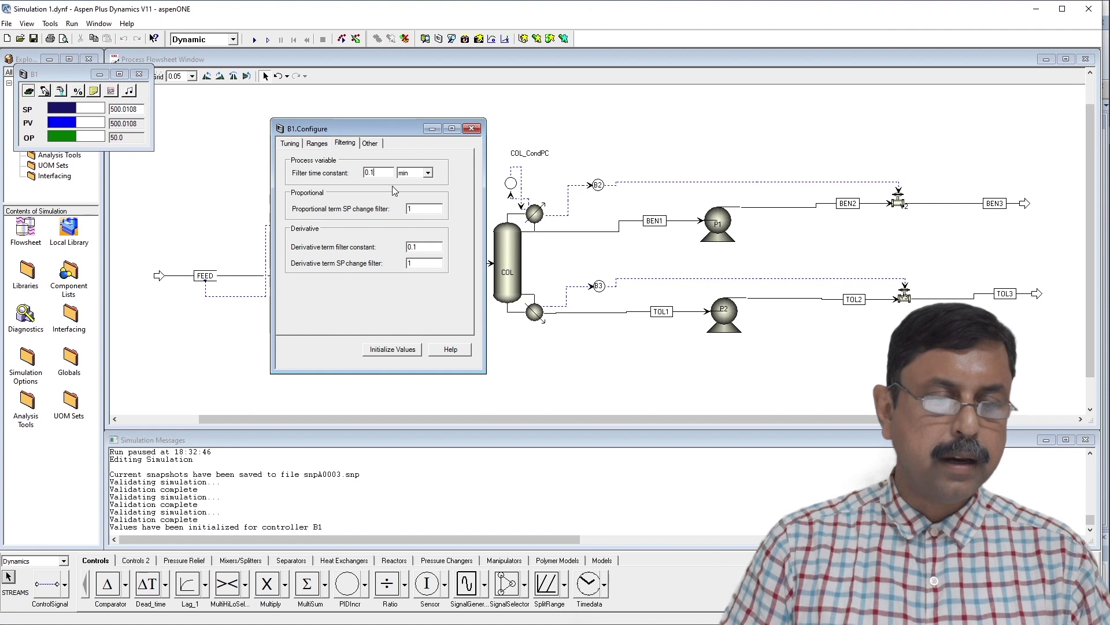
pyautogui.click(343, 147)
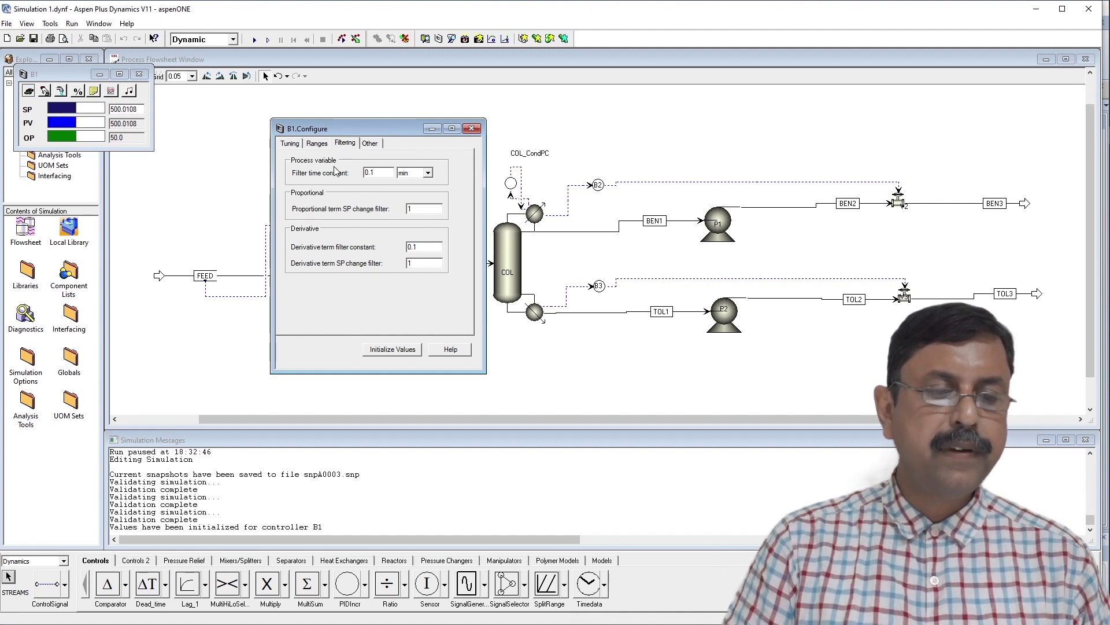
pyautogui.click(288, 144)
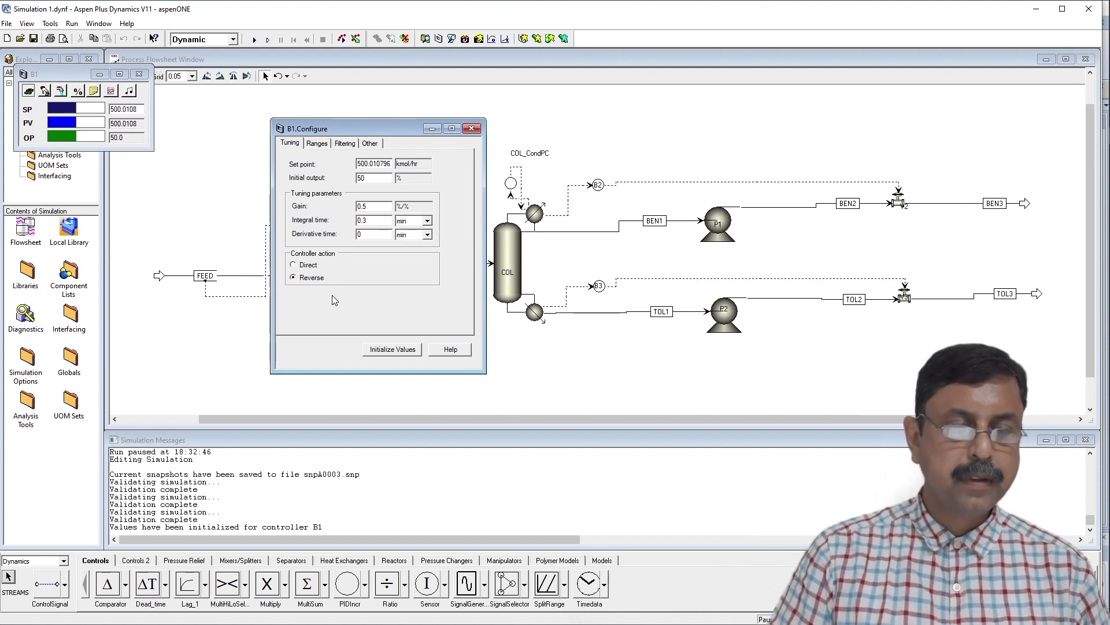
pyautogui.click(472, 128)
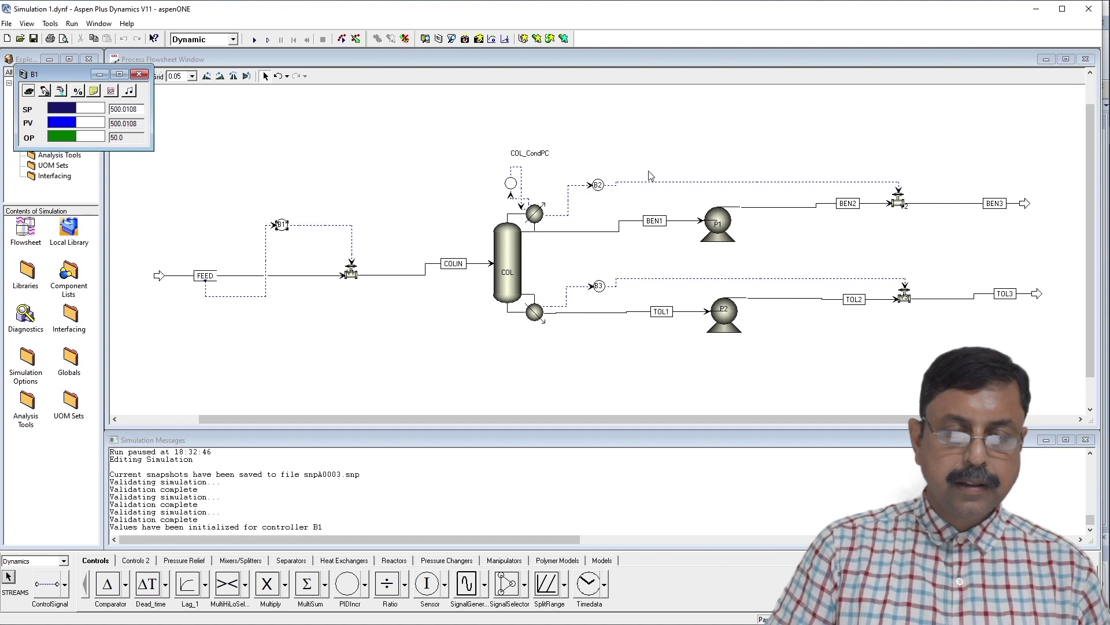
# Open the configuration of condenser level controller B2 and initialize its values from the current PV and OP.
pyautogui.click(598, 184)
pyautogui.doubleClick(599, 186)
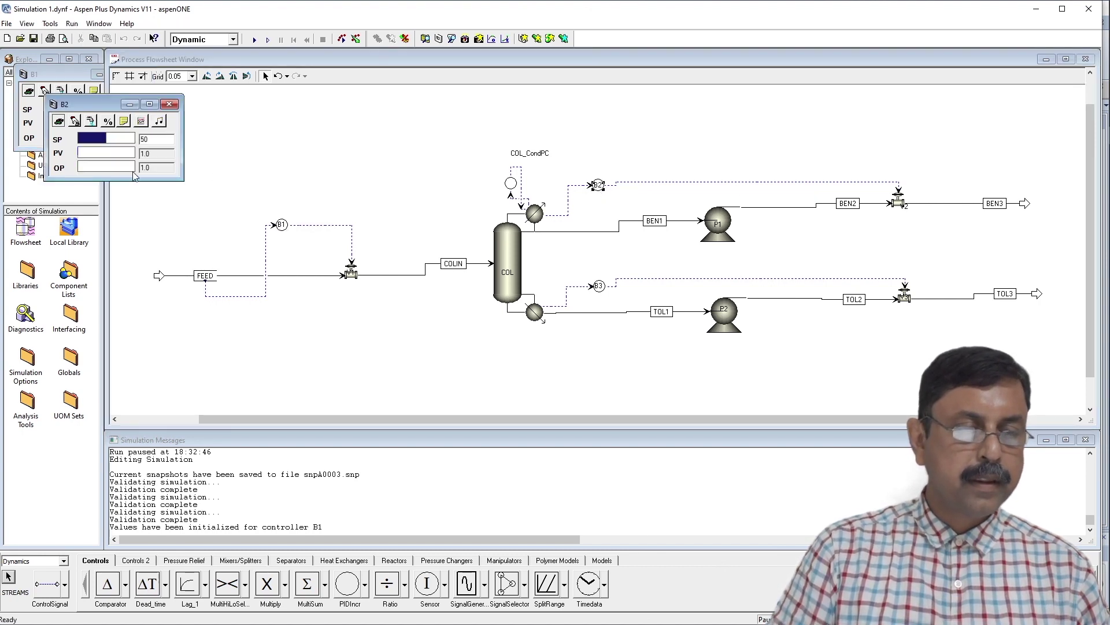
pyautogui.click(125, 123)
pyautogui.moveTo(186, 118); pyautogui.dragTo(431, 109)
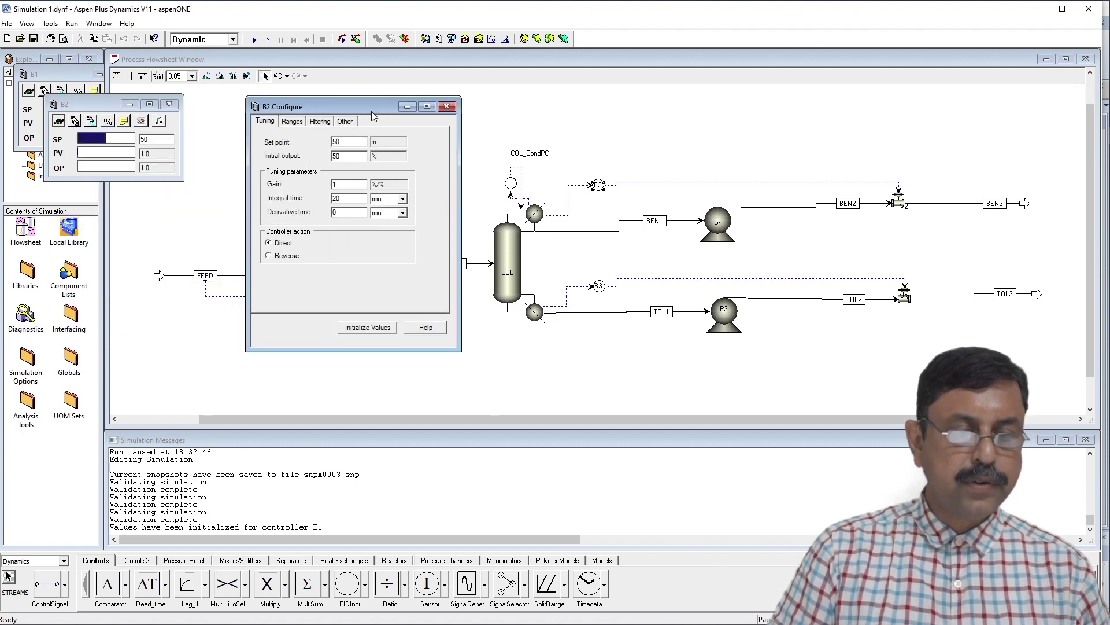
pyautogui.click(370, 328)
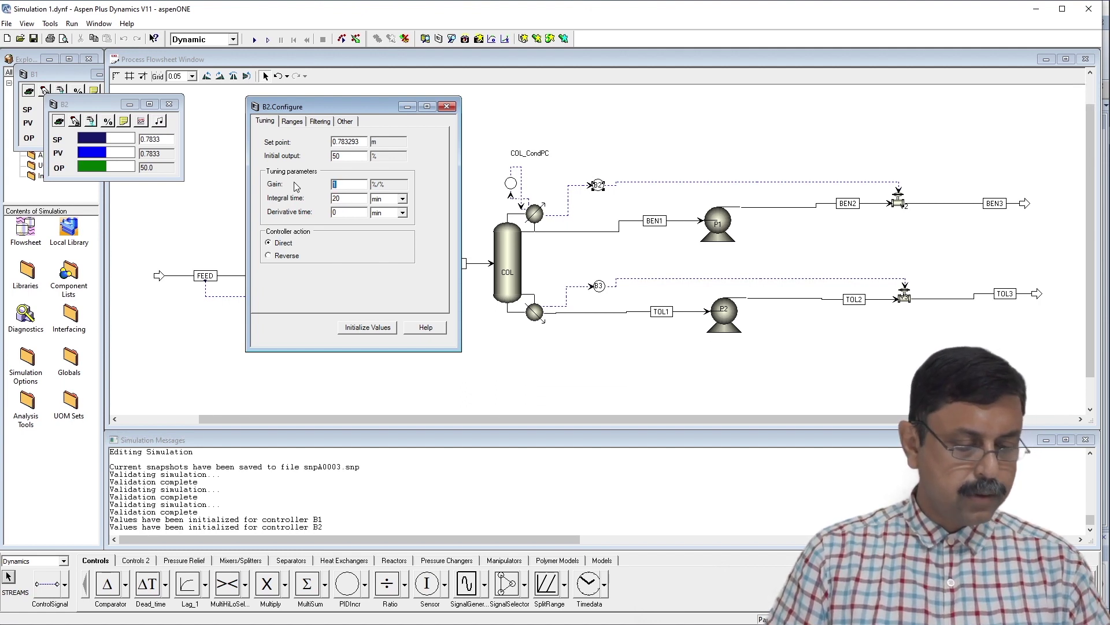
# Set B2's gain to 2 and its integral time to 9999 min, keeping Direct action.
pyautogui.write('2')
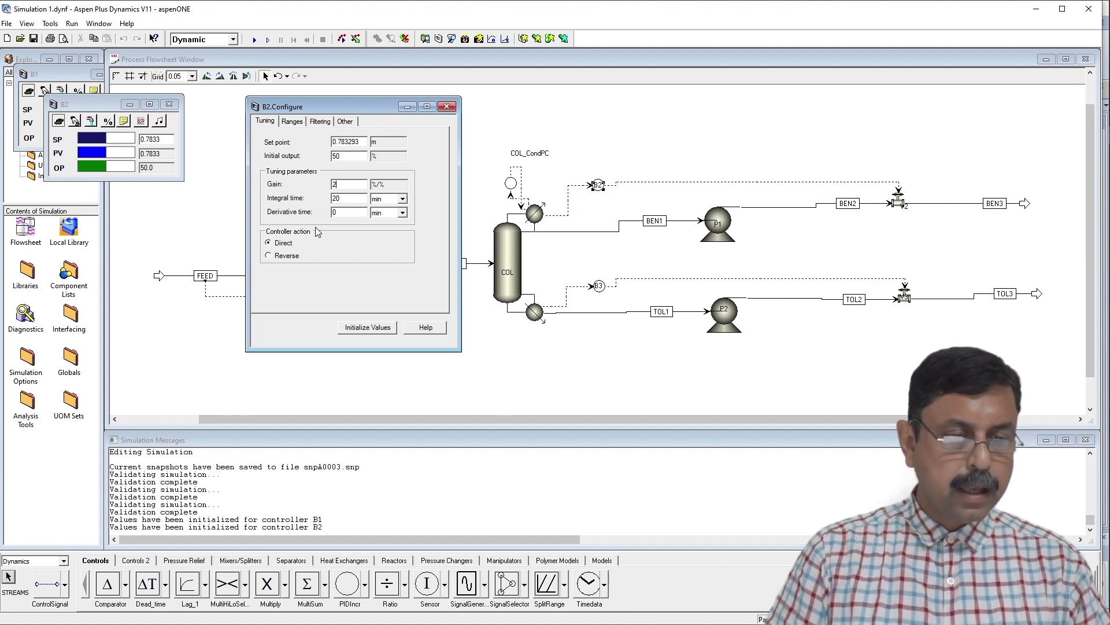
pyautogui.doubleClick(347, 199)
pyautogui.write('9999')
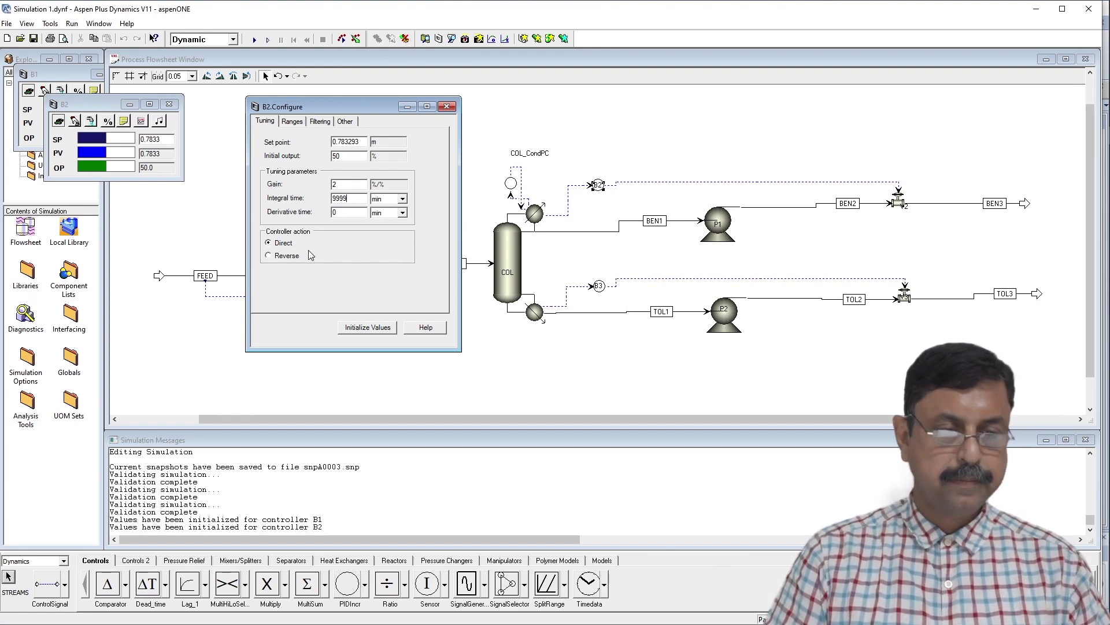
pyautogui.click(447, 107)
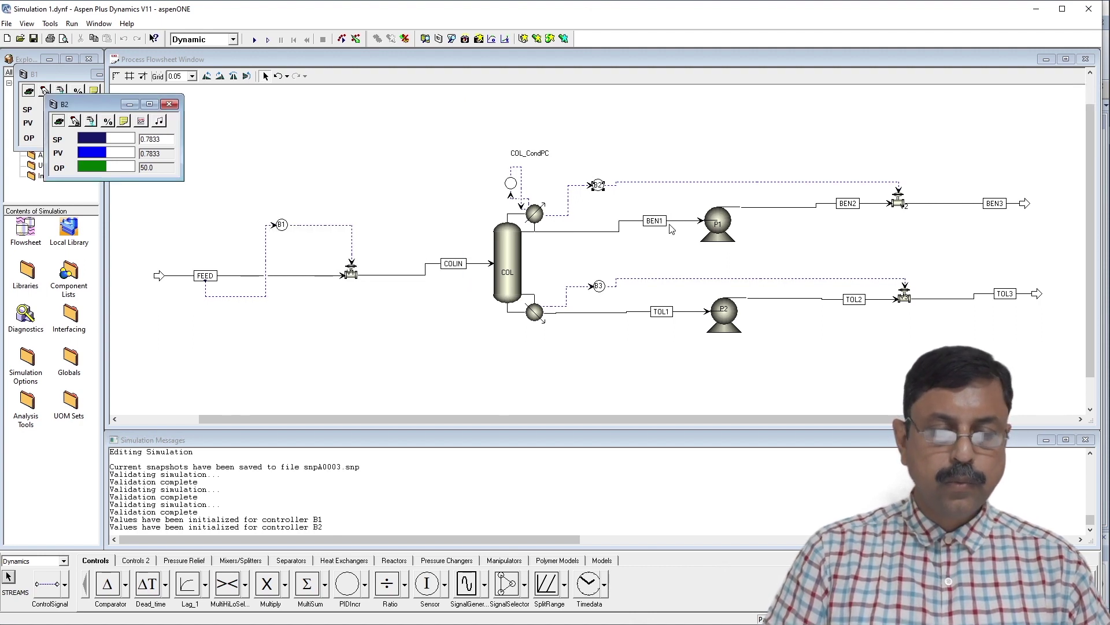
# Open the configuration of column base level controller B3 and initialize its values from the current PV and OP.
pyautogui.doubleClick(600, 287)
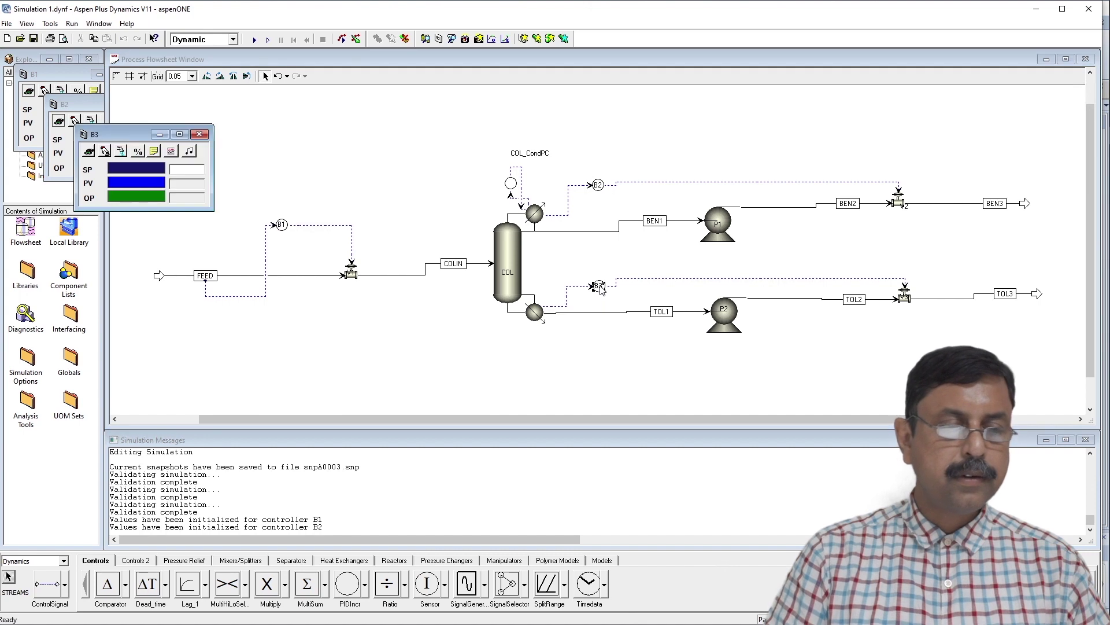
pyautogui.click(164, 157)
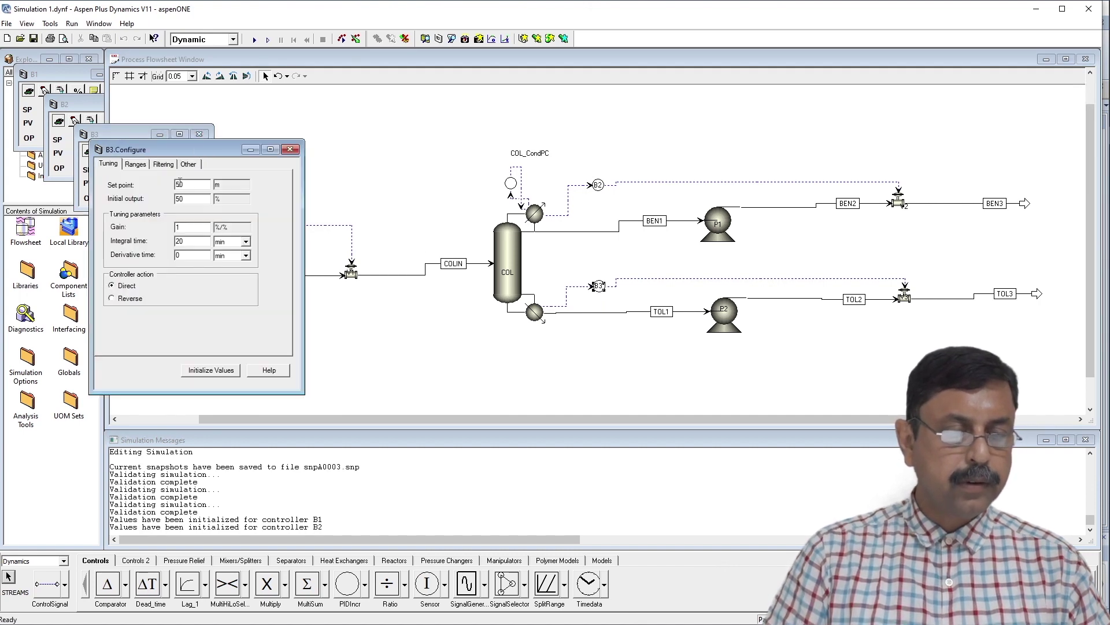
pyautogui.click(208, 370)
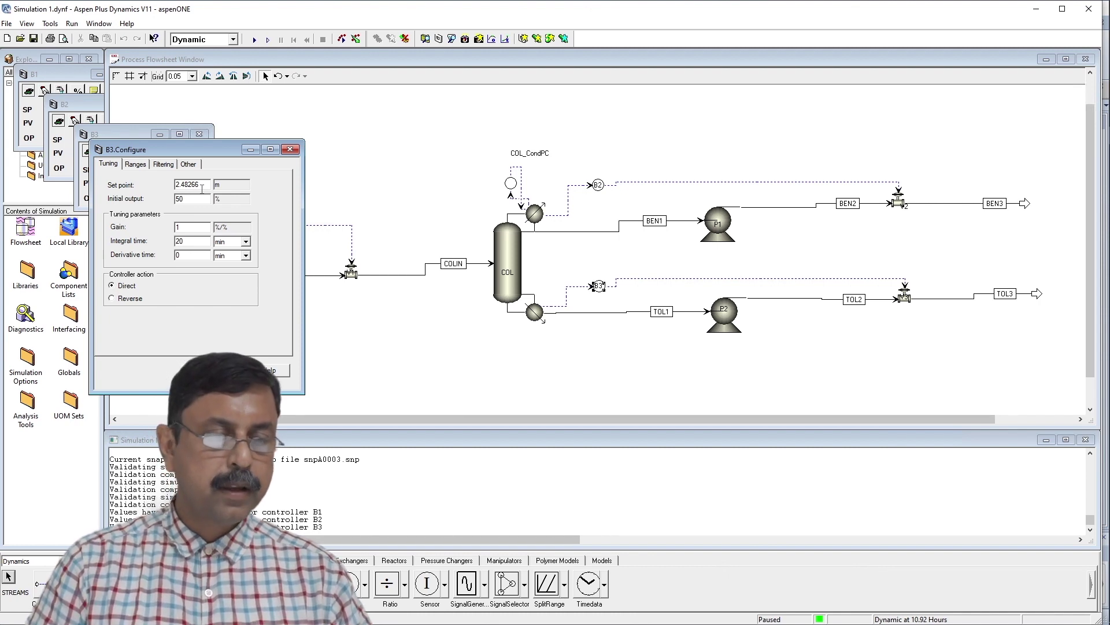
# Set column base level controller B3's gain to 2 and its integral time to 9999 min.
pyautogui.doubleClick(181, 228)
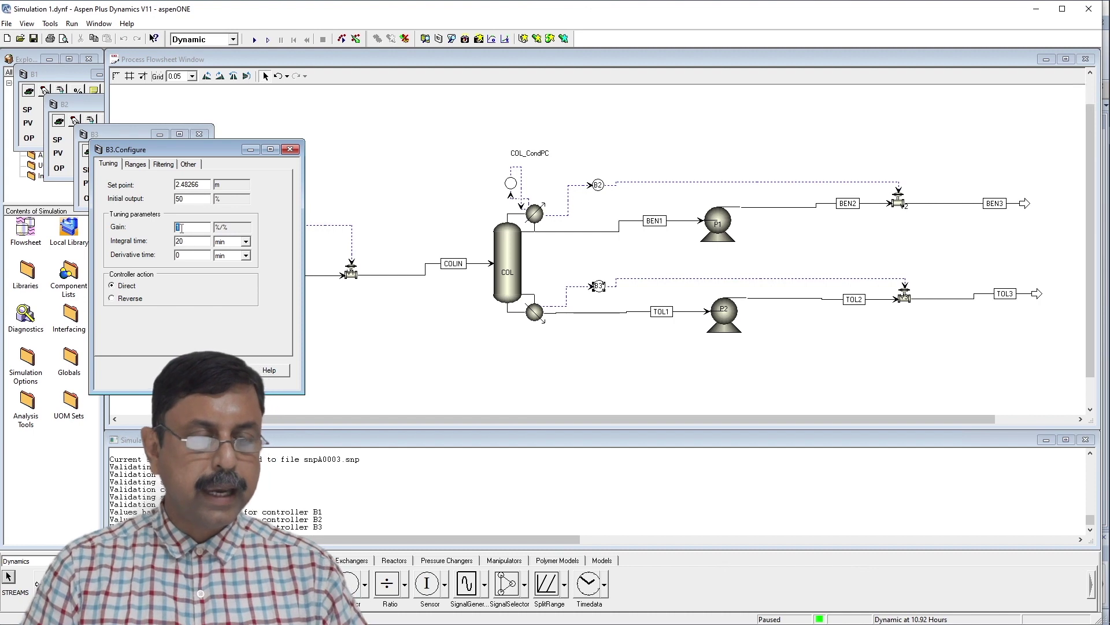
pyautogui.write('2')
pyautogui.doubleClick(192, 243)
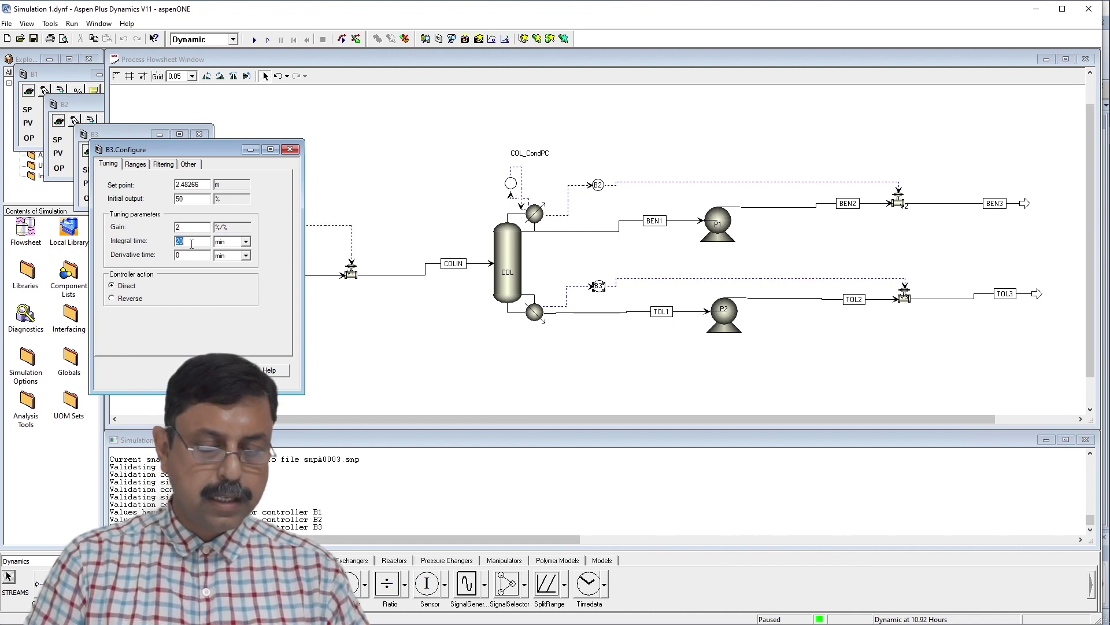
pyautogui.write('9999')
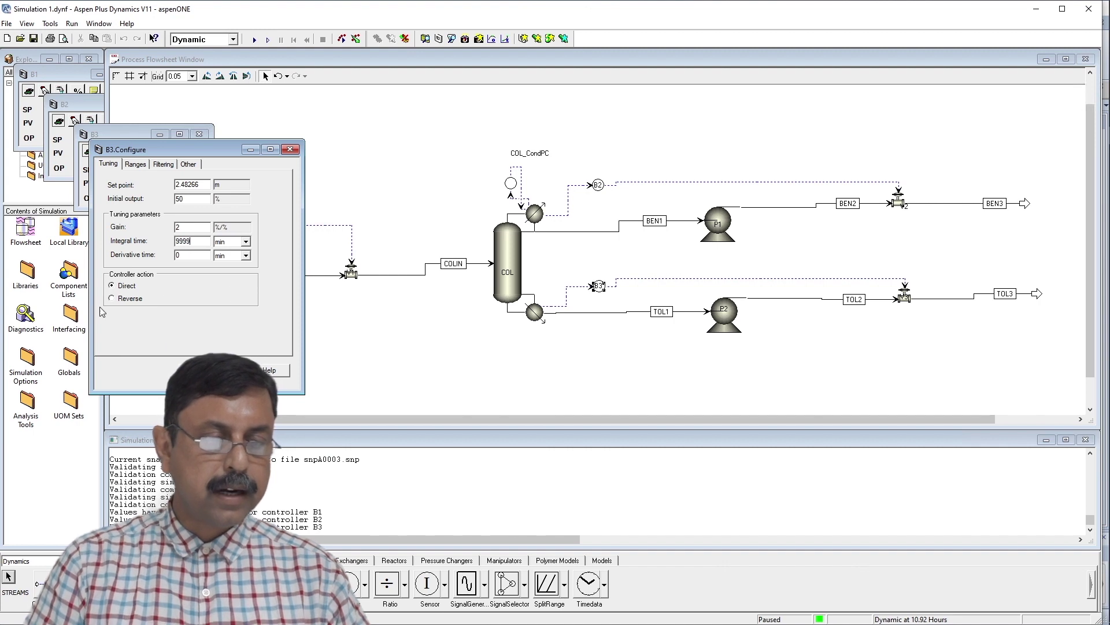
# Set B3's process variable filter time constant to 0.1 min and close its configuration.
pyautogui.click(164, 164)
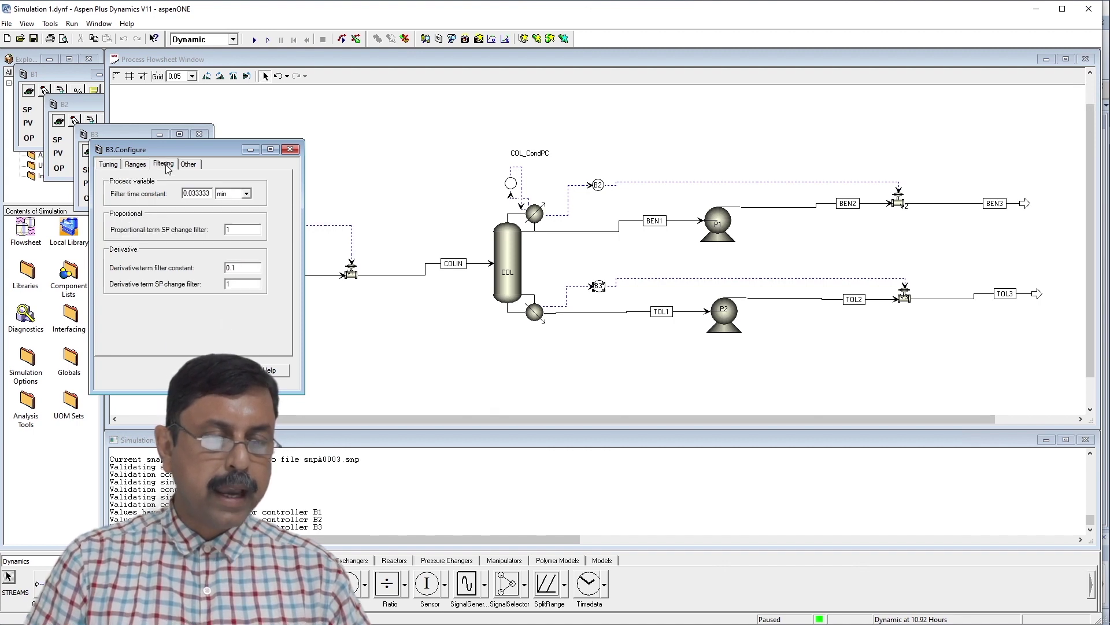
pyautogui.doubleClick(210, 193)
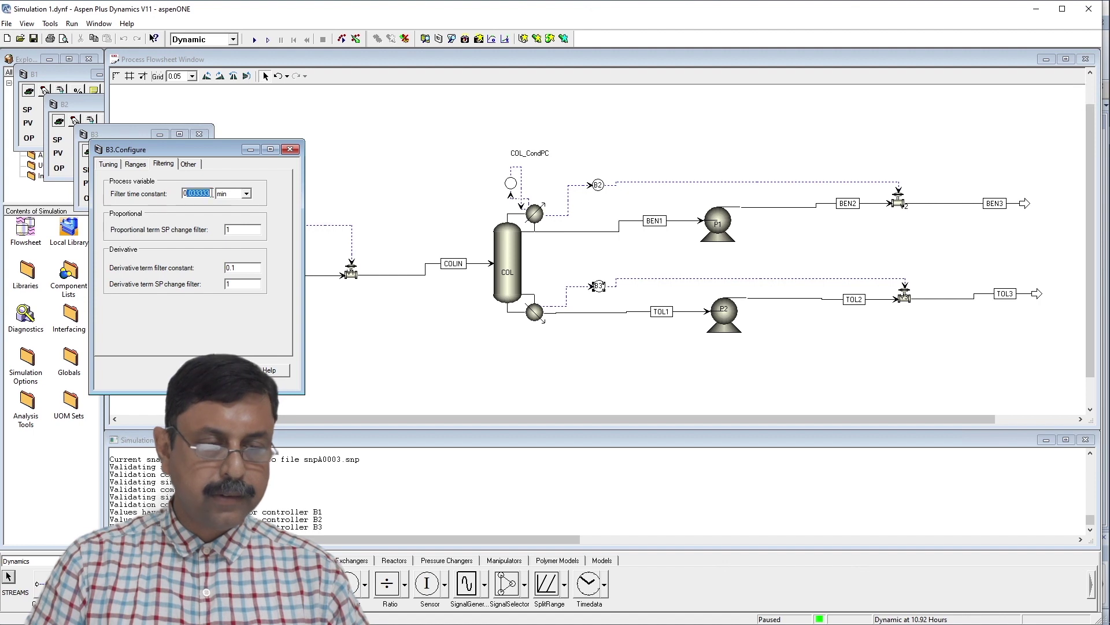
pyautogui.write('1')
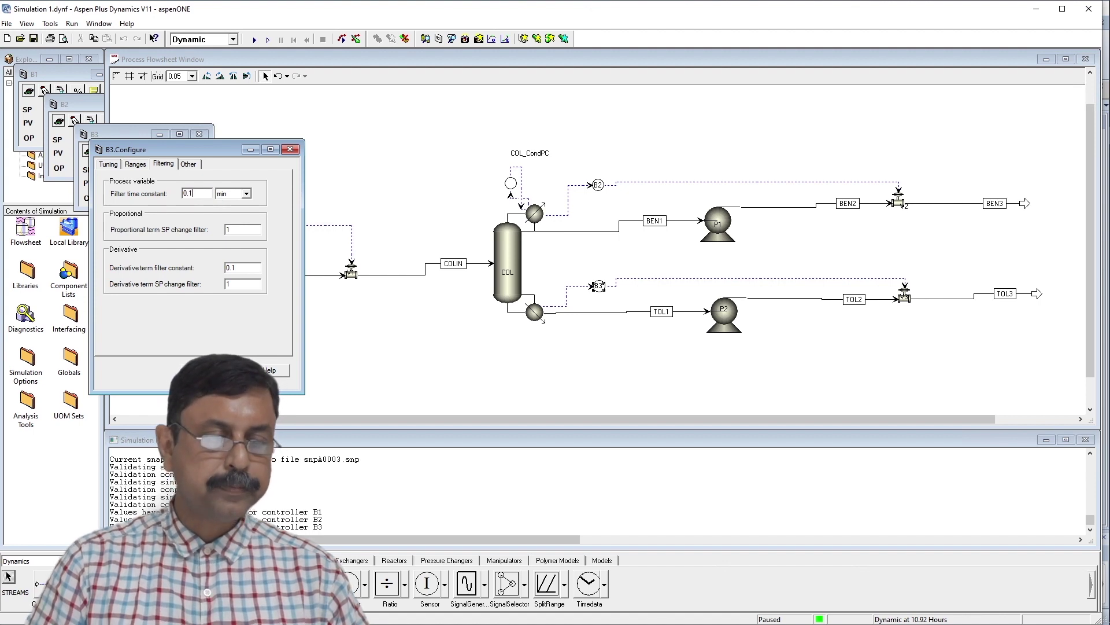
pyautogui.click(290, 150)
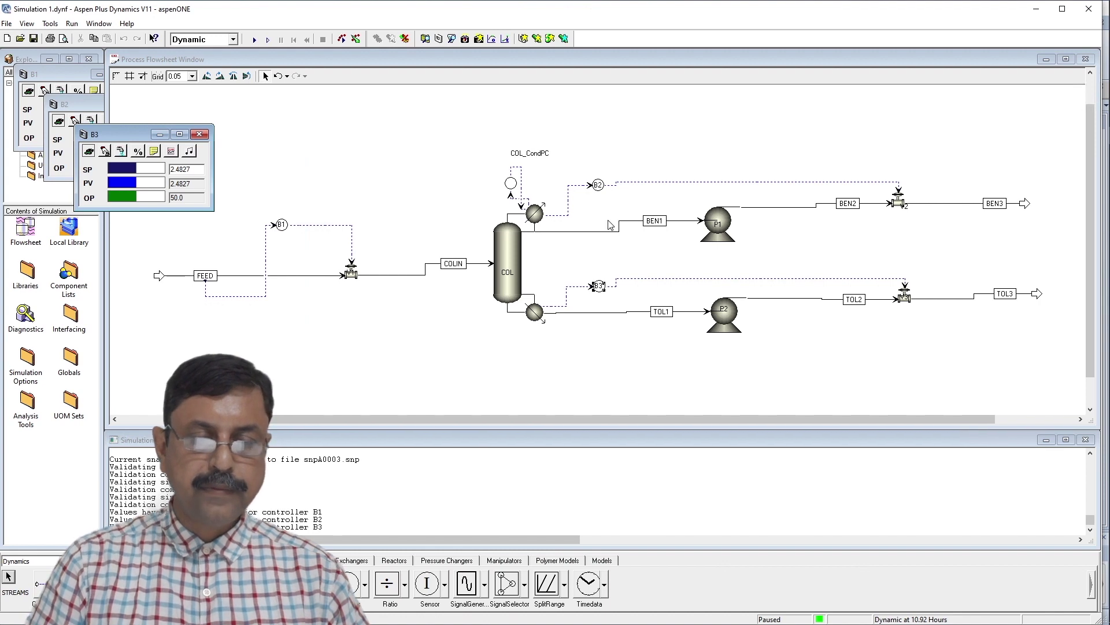
# Reopen condenser level controller B2's configuration and set its process variable filter time constant to 0.1 min.
pyautogui.click(599, 185)
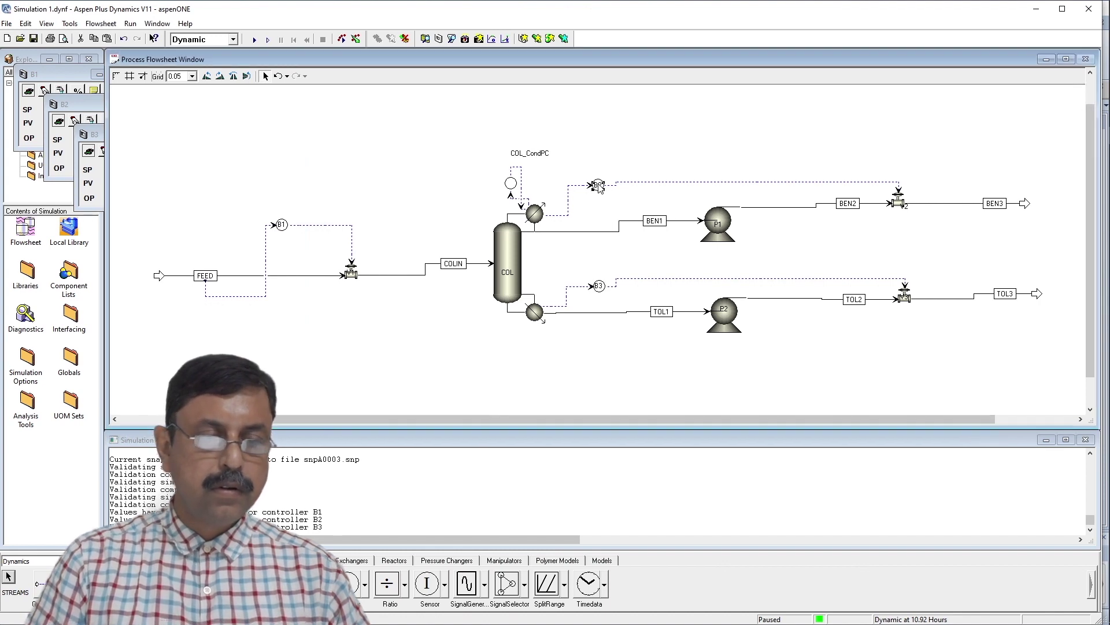
pyautogui.doubleClick(599, 186)
pyautogui.click(201, 181)
pyautogui.click(194, 194)
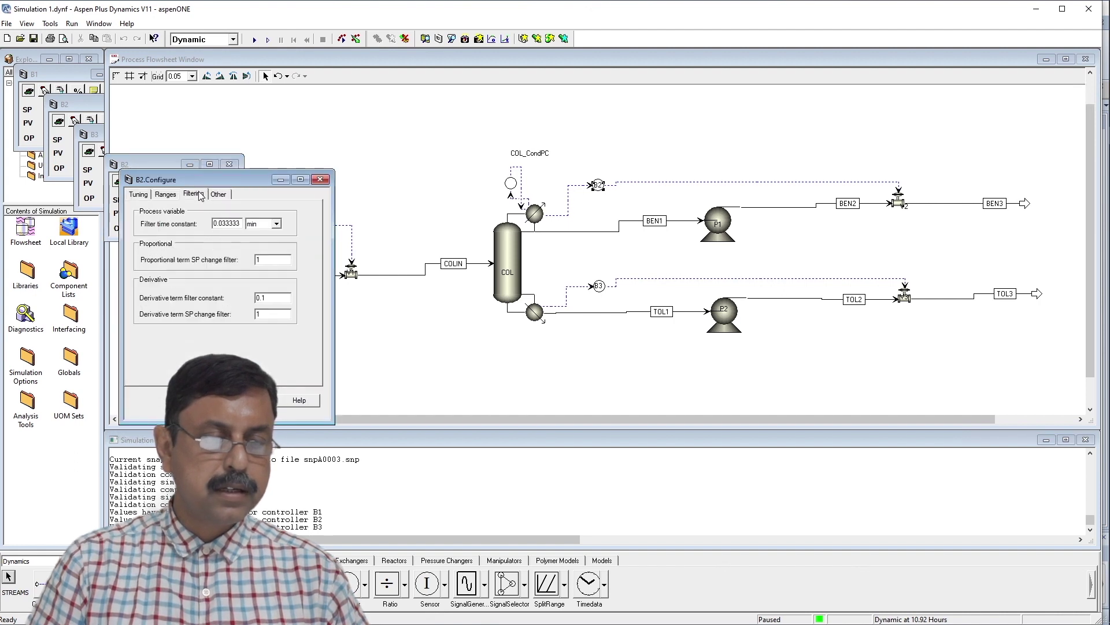
pyautogui.moveTo(219, 224); pyautogui.dragTo(247, 224)
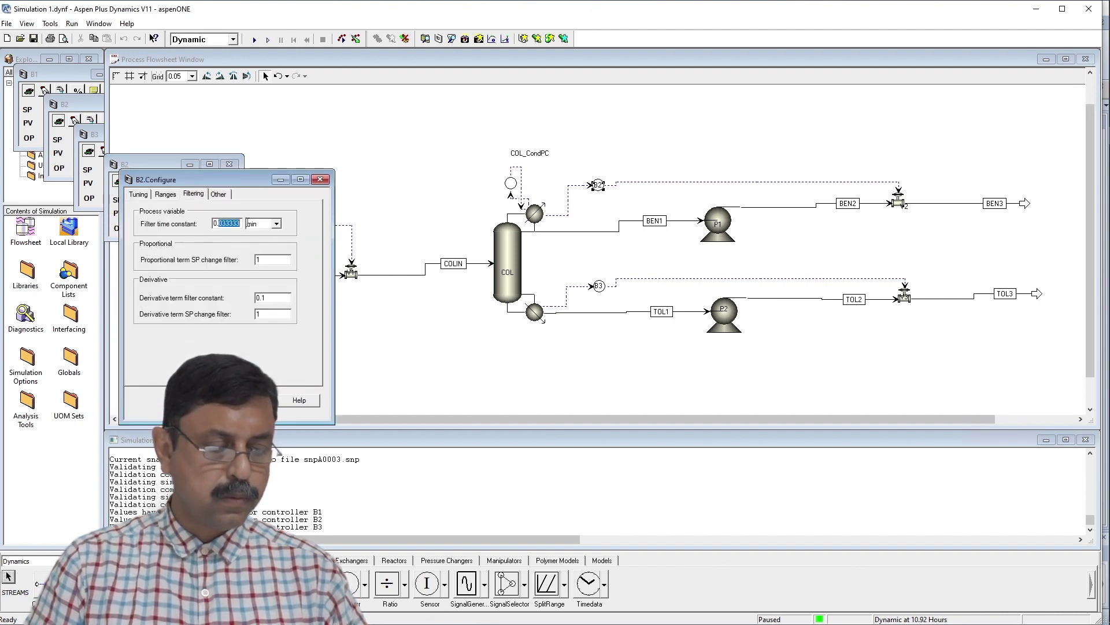
pyautogui.write('1')
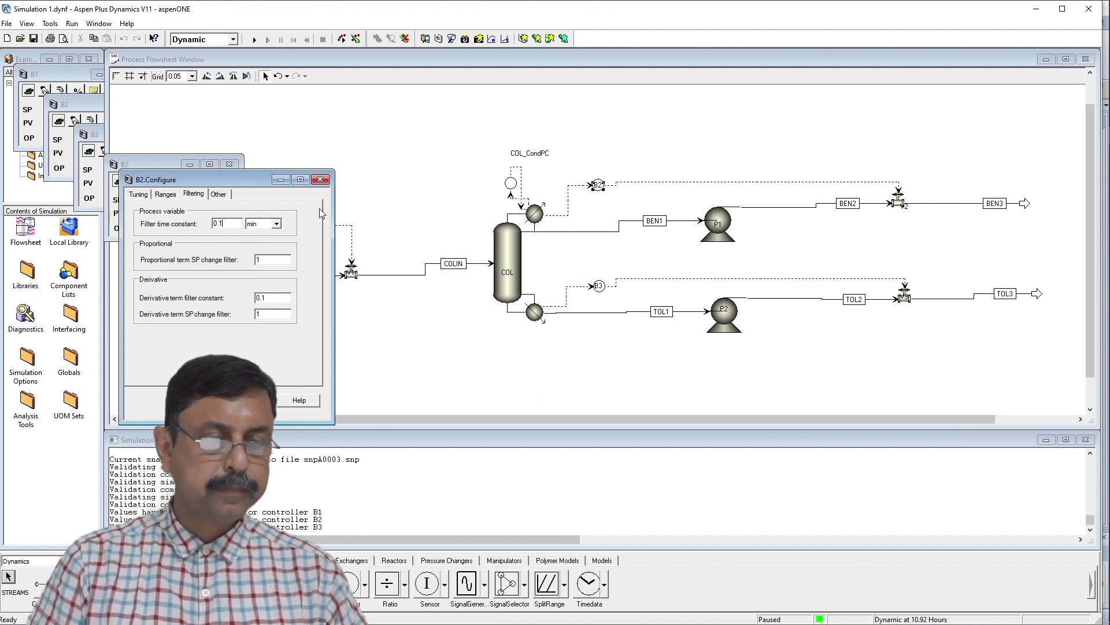
pyautogui.click(319, 180)
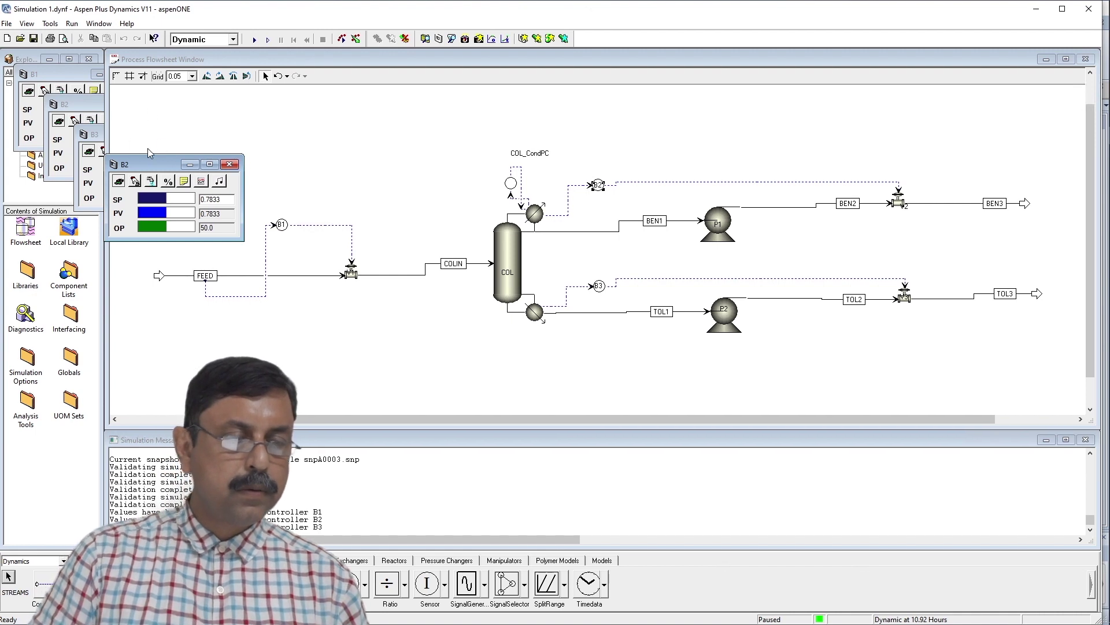
# Close the duplicate B2 faceplate and spread out the B1, B2 and B3 faceplates so all three are readable.
pyautogui.moveTo(144, 166); pyautogui.dragTo(180, 147)
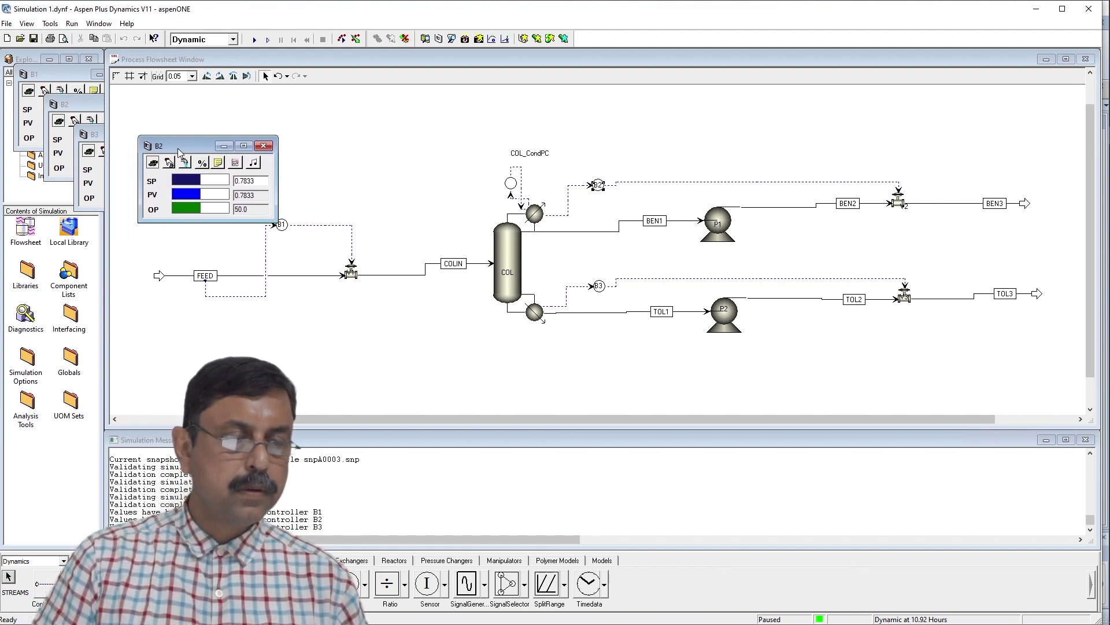
pyautogui.click(261, 146)
pyautogui.moveTo(90, 105); pyautogui.dragTo(260, 98)
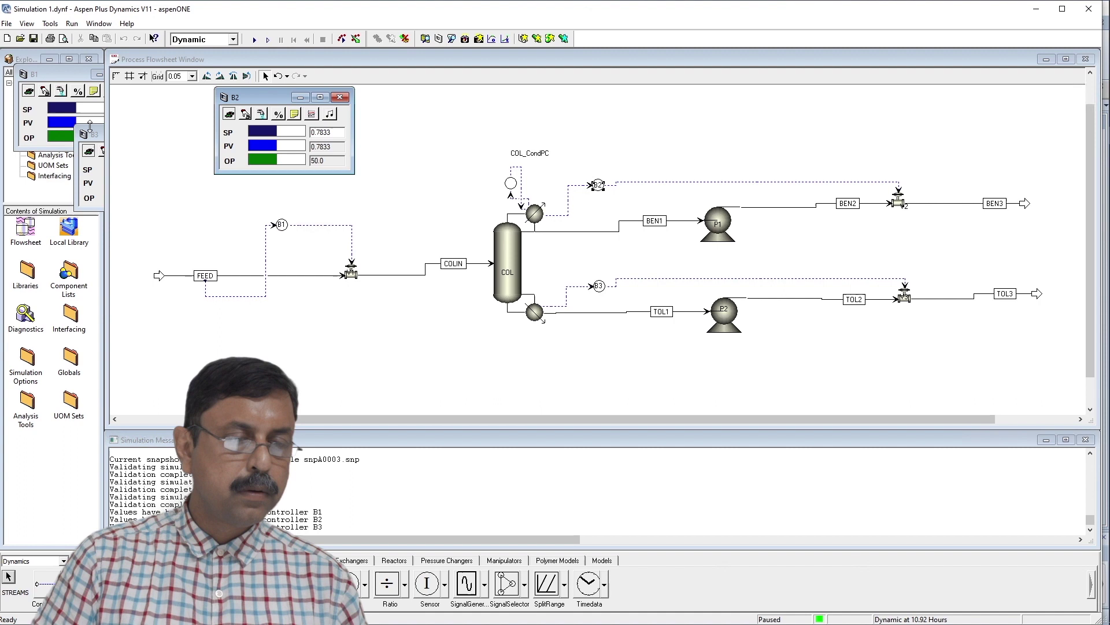
pyautogui.moveTo(91, 134); pyautogui.dragTo(183, 203)
pyautogui.moveTo(53, 80); pyautogui.dragTo(109, 117)
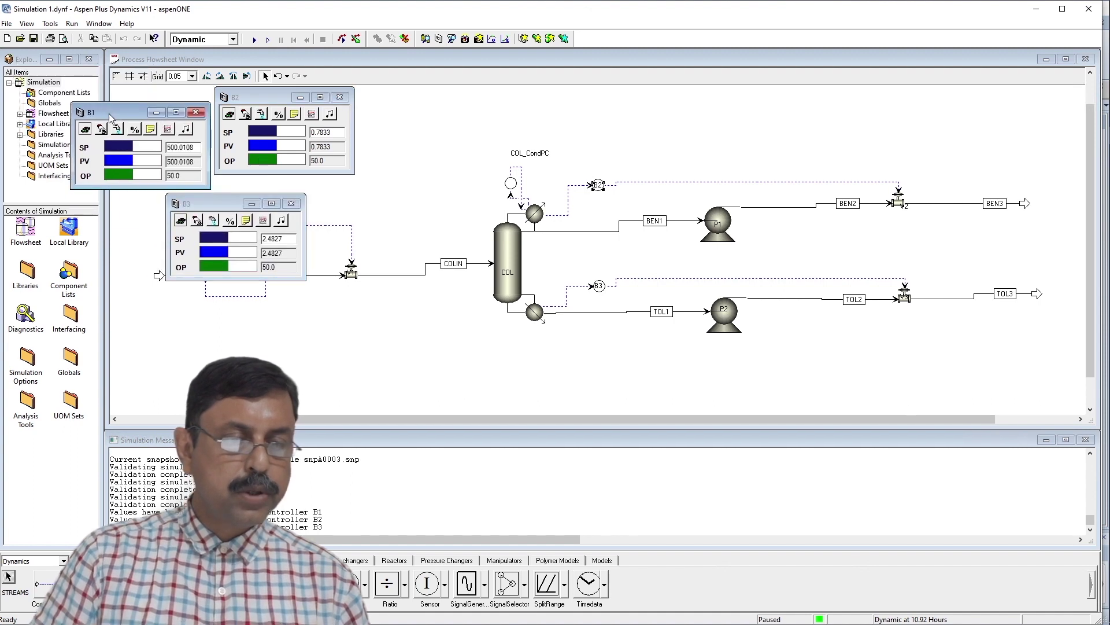
# Open the results plots of controllers B1, B2 and B3, widen them and stack them beside the faceplates.
pyautogui.click(168, 129)
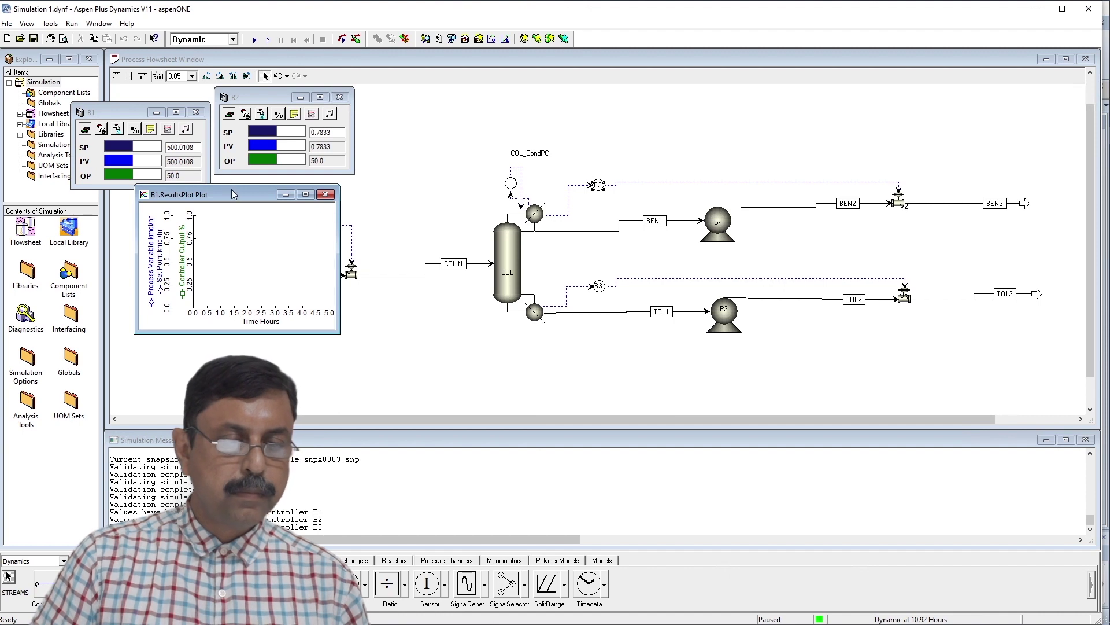
pyautogui.moveTo(251, 197); pyautogui.dragTo(469, 94)
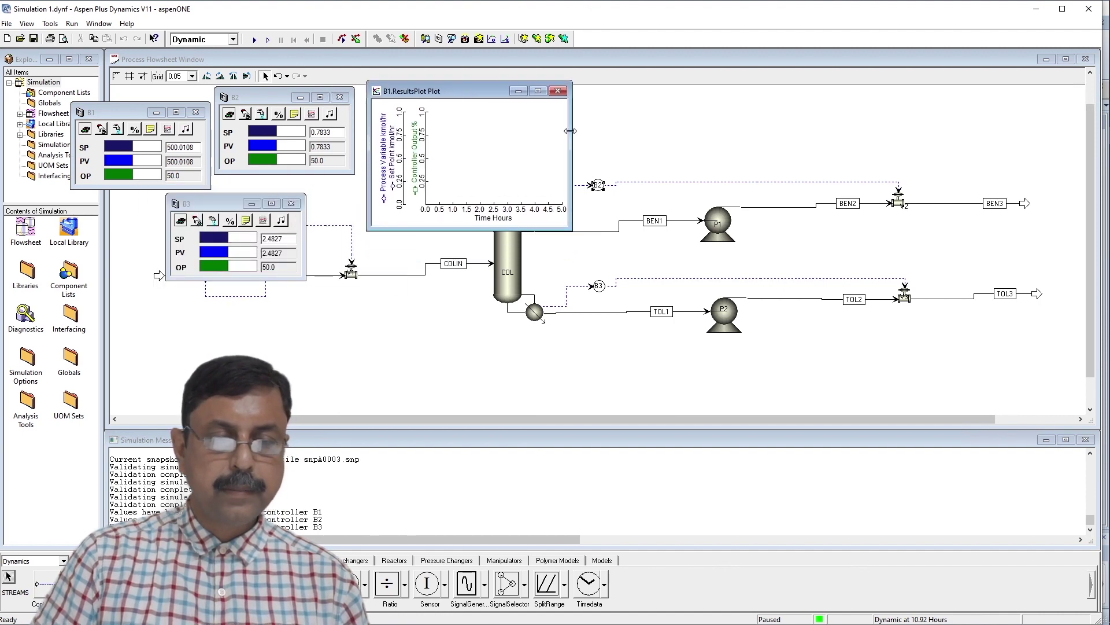
pyautogui.moveTo(571, 131); pyautogui.dragTo(1059, 131)
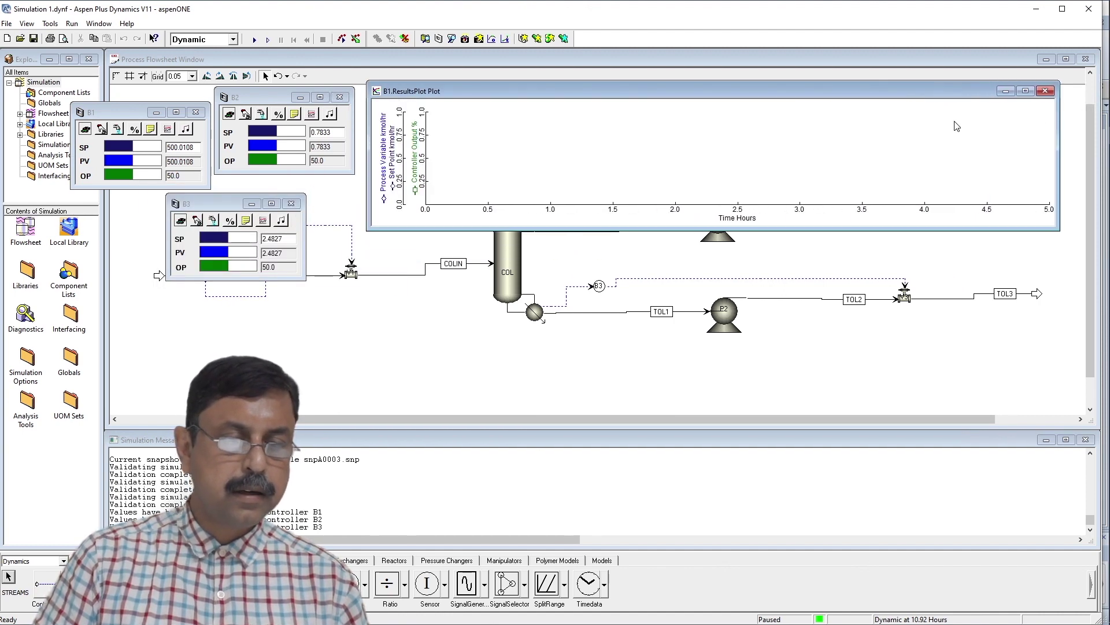
pyautogui.click(313, 114)
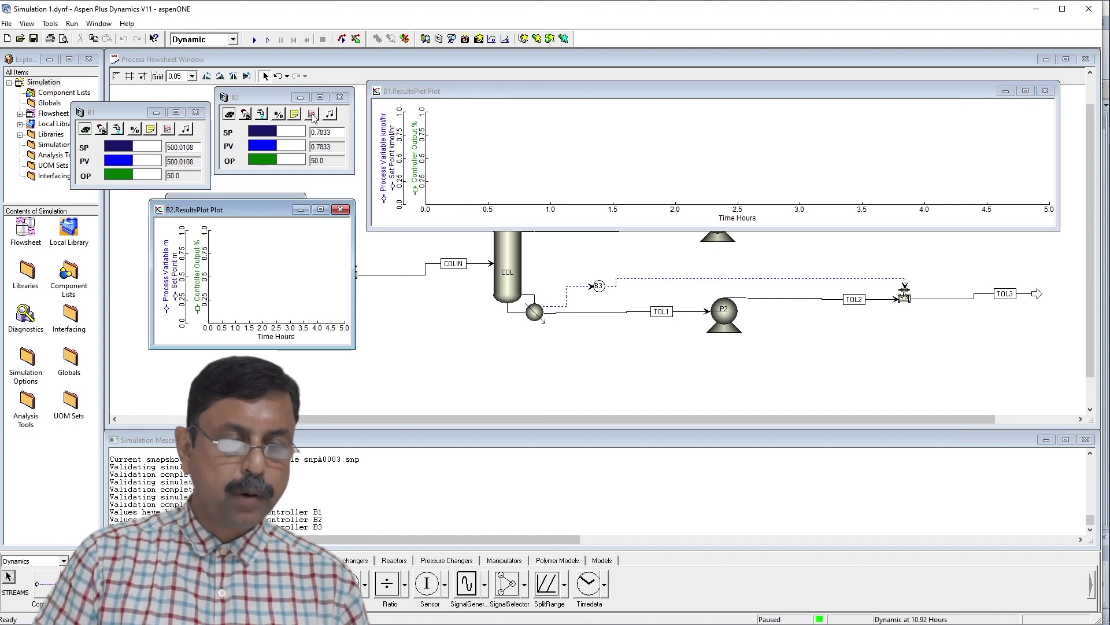
pyautogui.moveTo(273, 217); pyautogui.dragTo(486, 256)
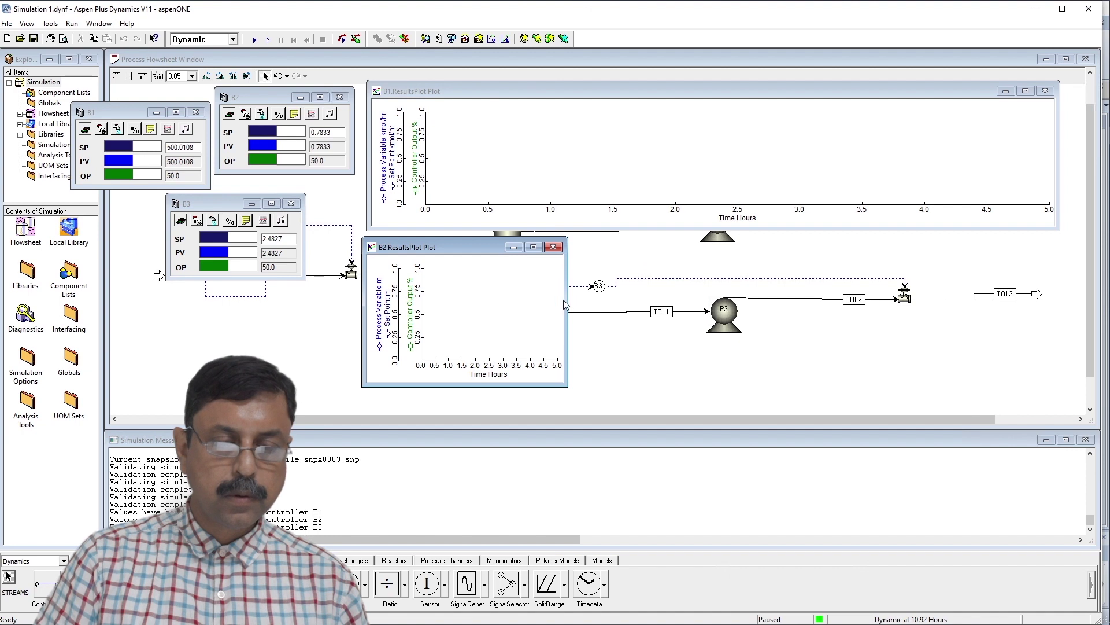
pyautogui.moveTo(565, 305); pyautogui.dragTo(1061, 272)
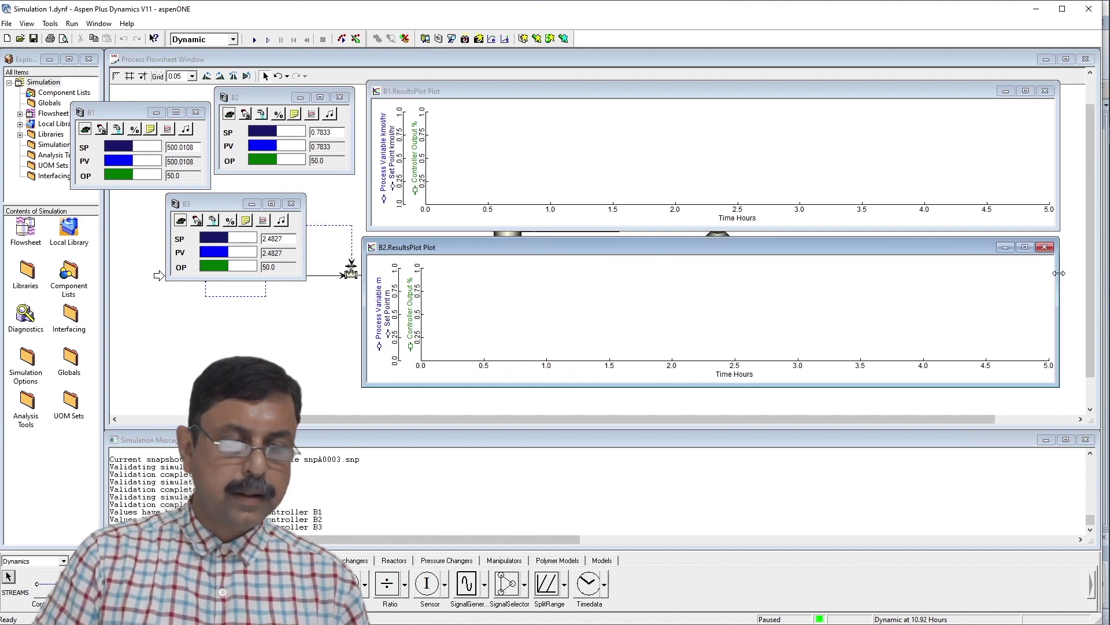
pyautogui.click(263, 220)
pyautogui.moveTo(278, 225); pyautogui.dragTo(469, 397)
pyautogui.moveTo(558, 467); pyautogui.dragTo(1063, 459)
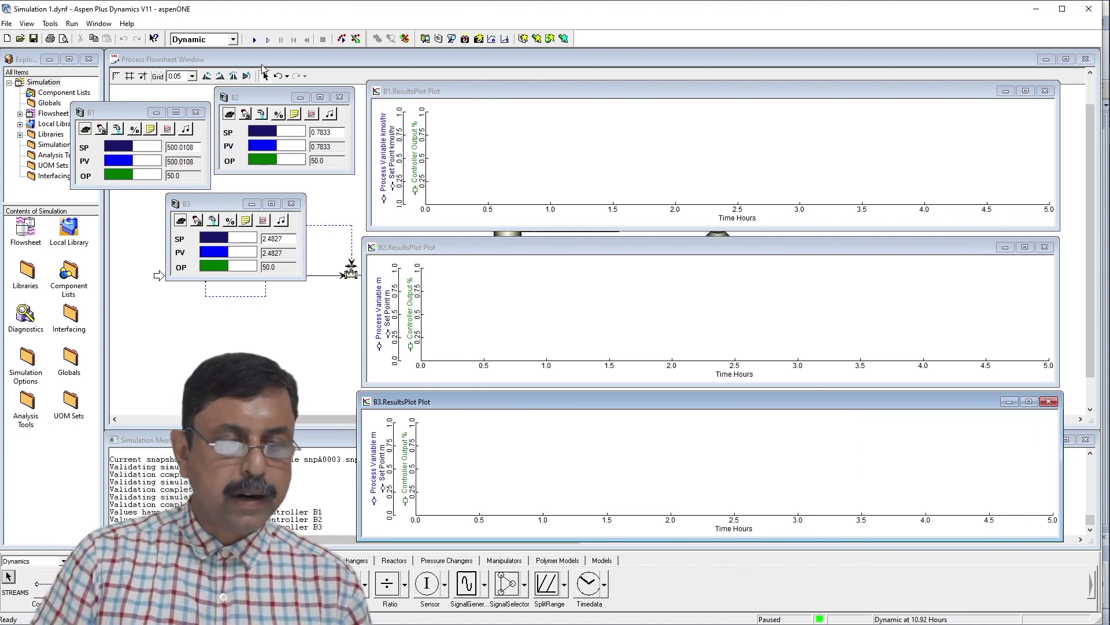
# Run the dynamic simulation, change B2's level set point to 0.9 m during the run, and pause it.
pyautogui.click(255, 39)
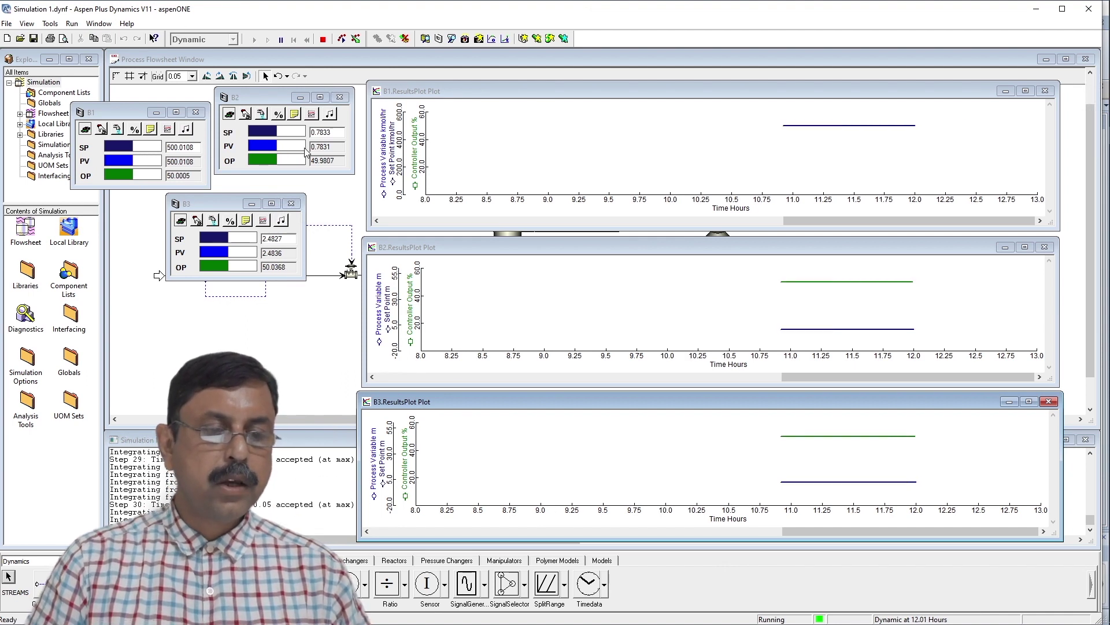
pyautogui.doubleClick(330, 133)
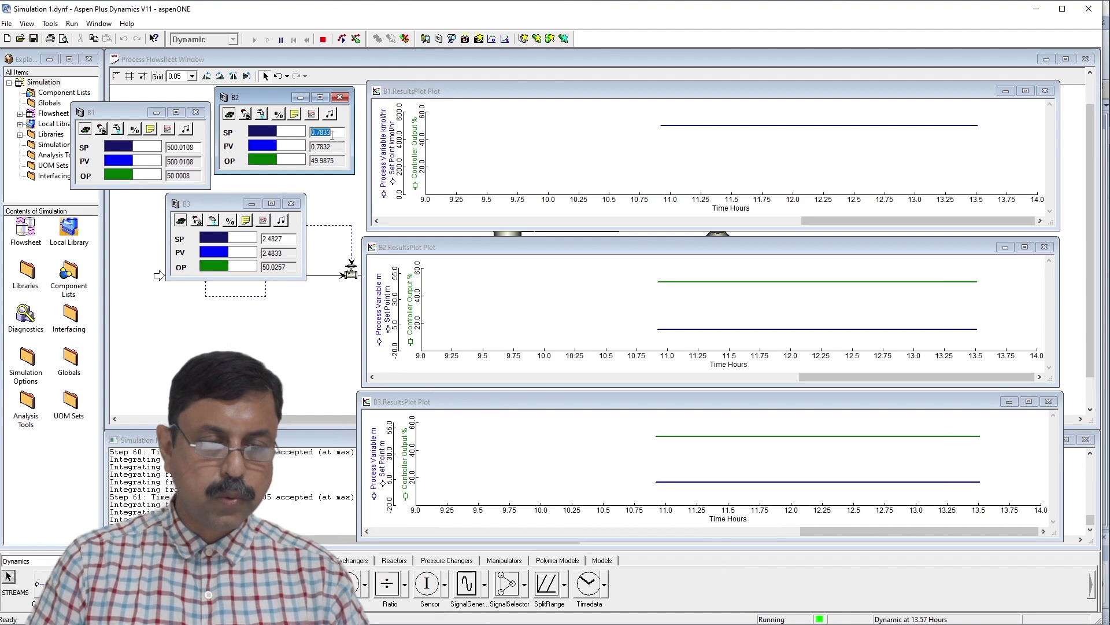
pyautogui.write('0.9')
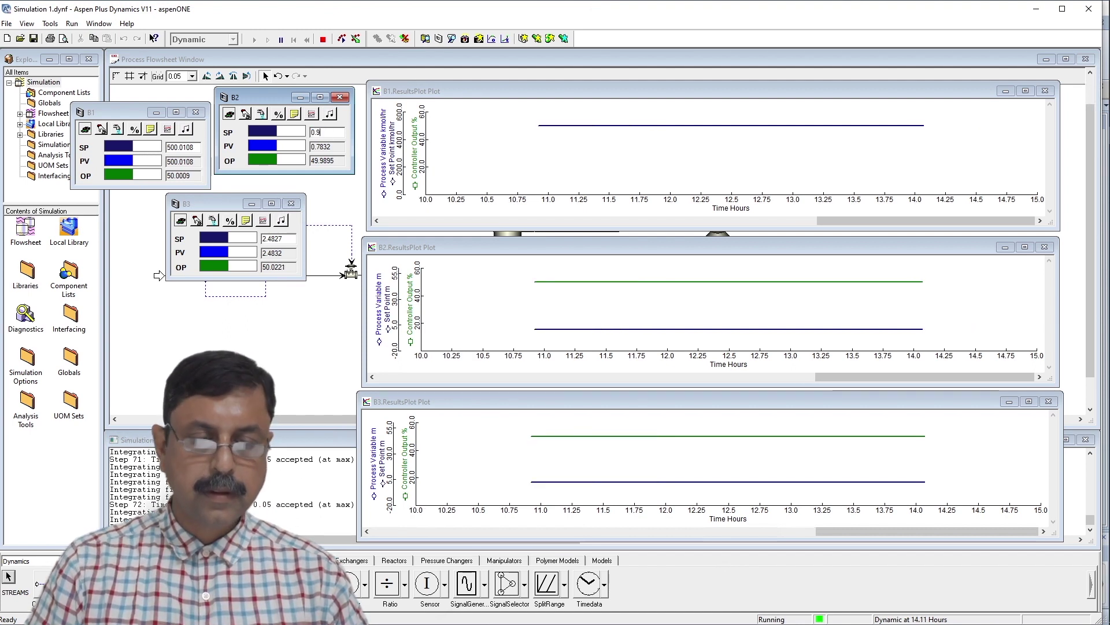
pyautogui.press('Return')
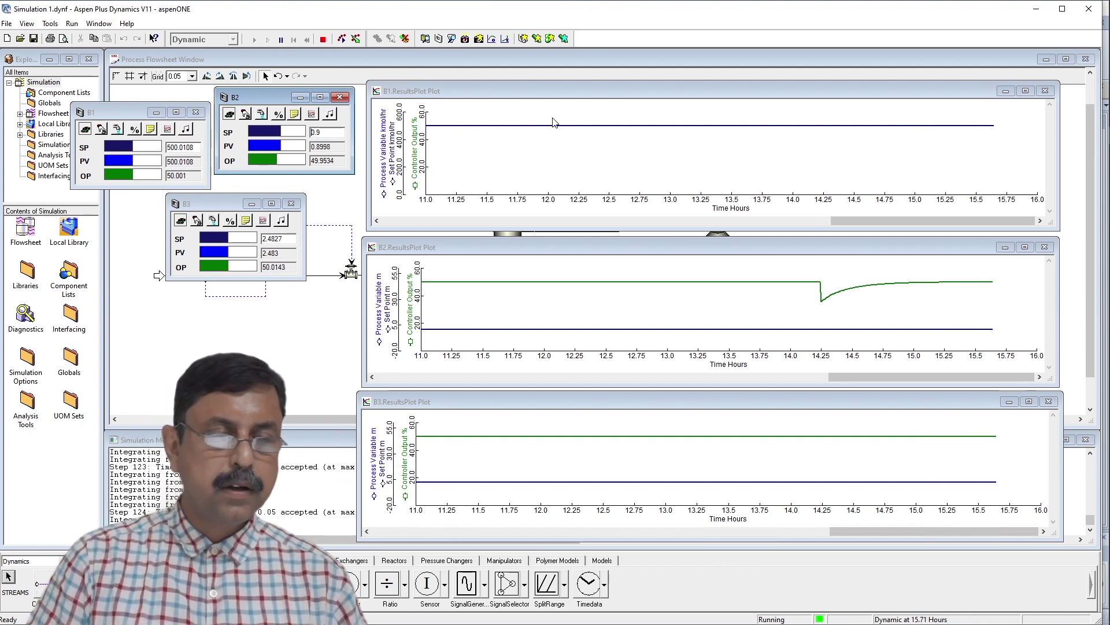
pyautogui.click(282, 39)
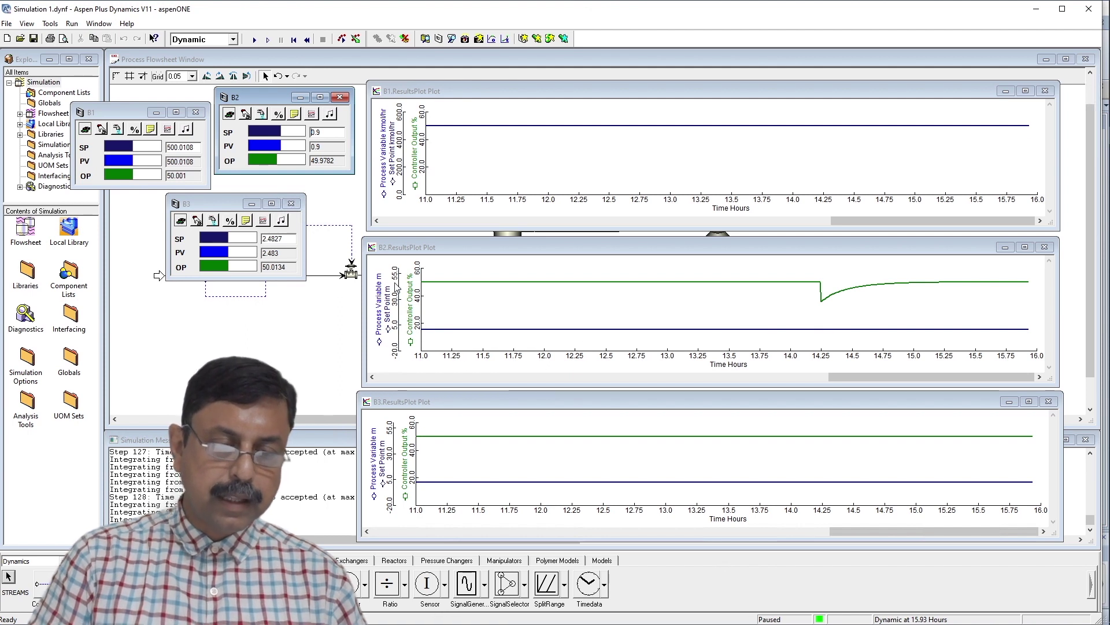
# Set the level axis range of the B2 results plot to 0.5 to 1.
pyautogui.click(397, 324)
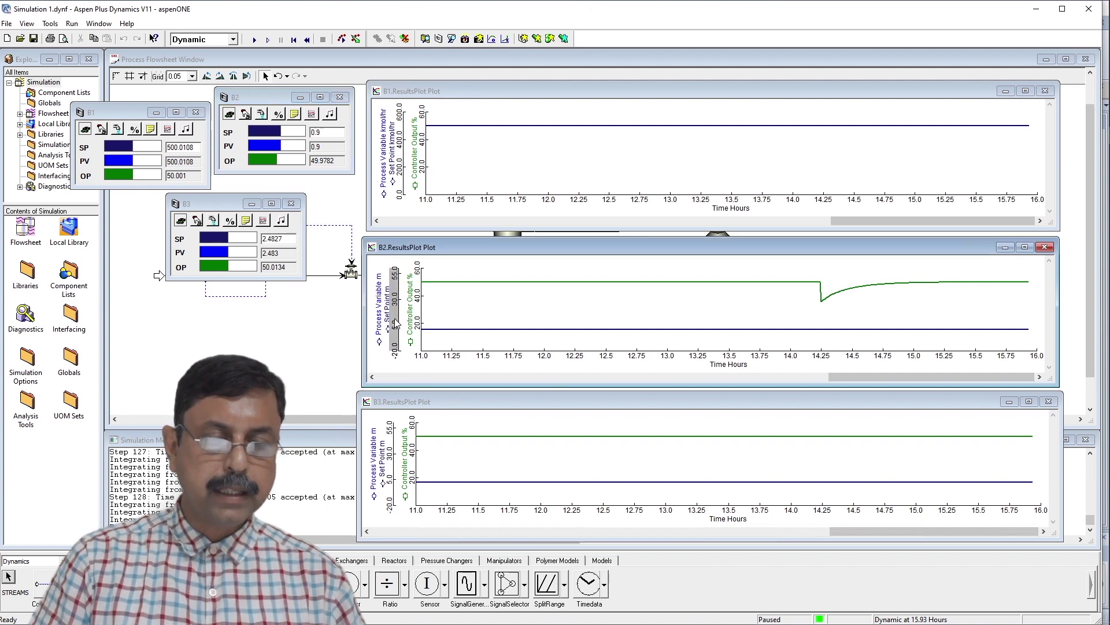
pyautogui.doubleClick(397, 324)
pyautogui.moveTo(491, 313); pyautogui.dragTo(452, 319)
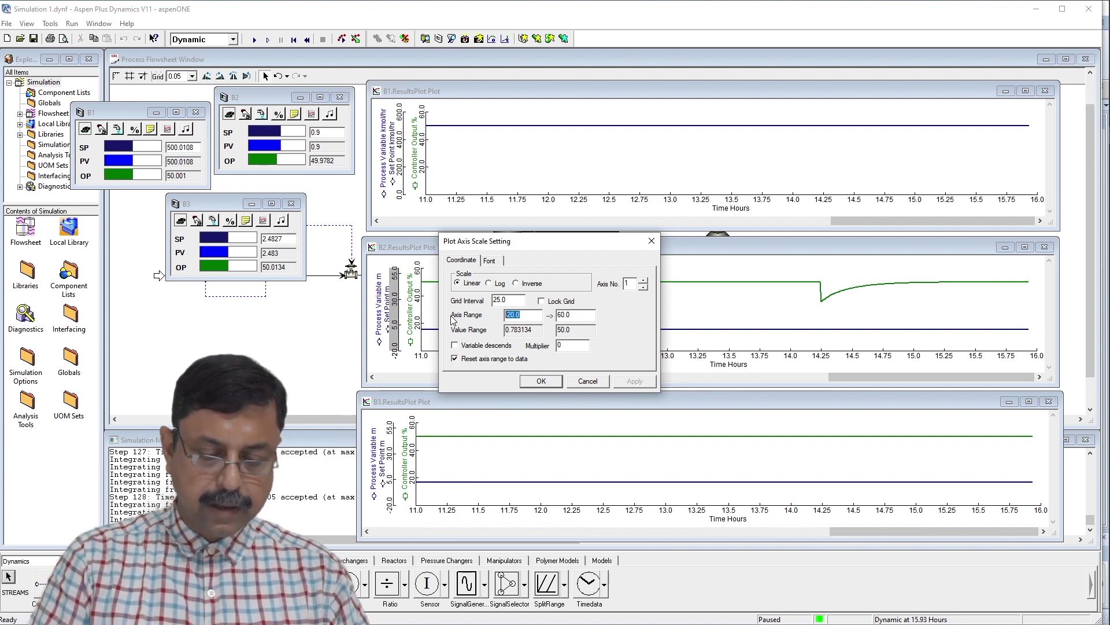
pyautogui.write('0.5')
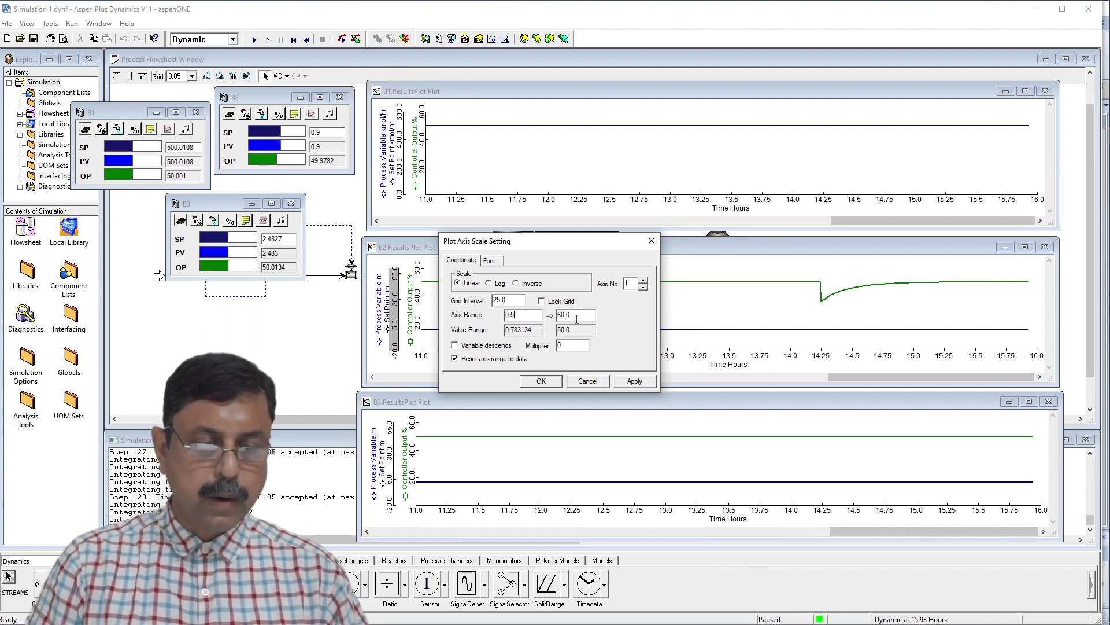
pyautogui.moveTo(577, 318); pyautogui.dragTo(544, 313)
pyautogui.write('1')
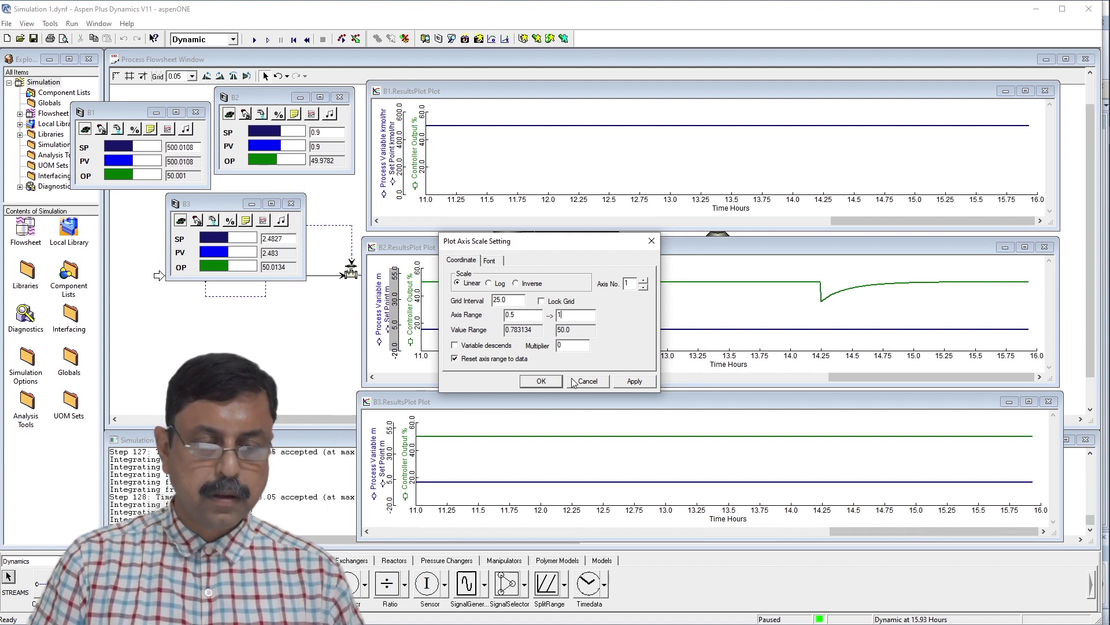
pyautogui.click(541, 381)
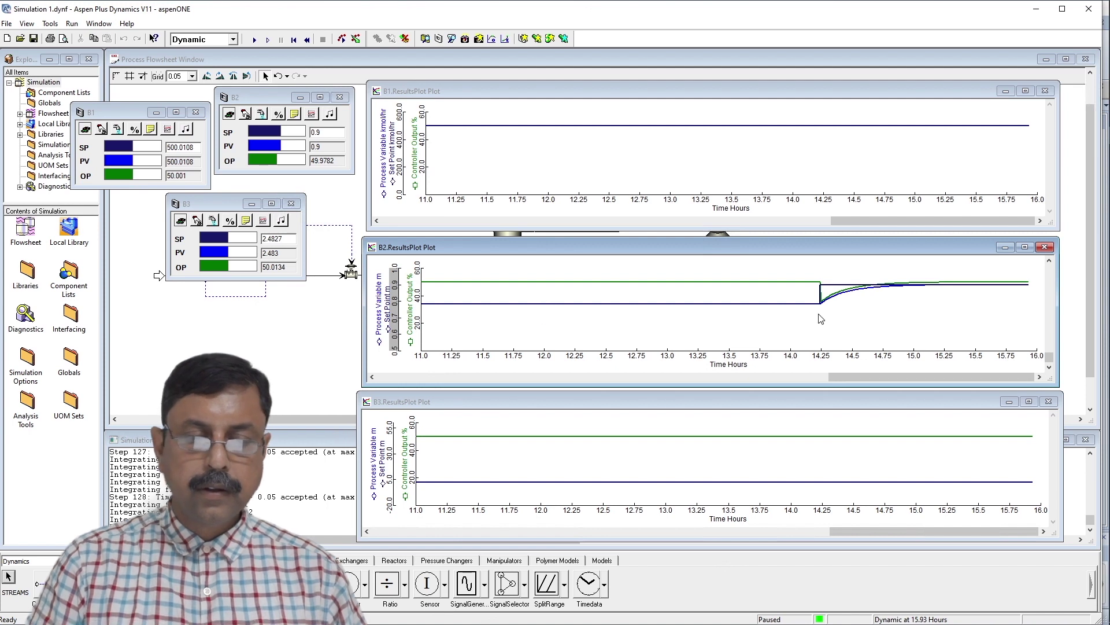
# Raise the lower limit of the level axis range on the B2 results plot to 0.75.
pyautogui.doubleClick(395, 321)
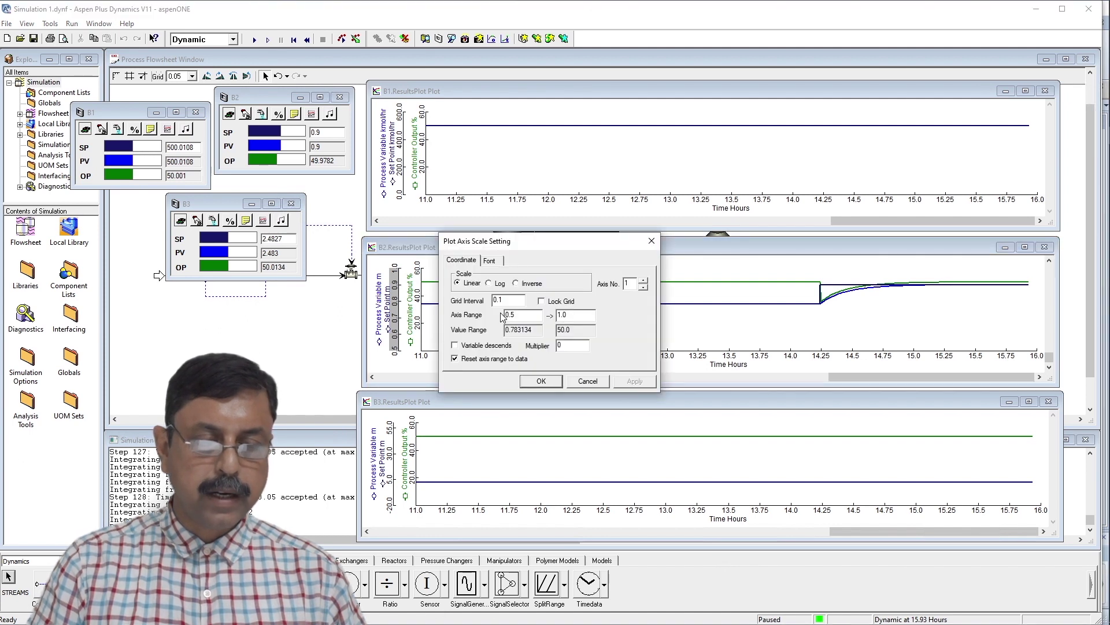
pyautogui.click(521, 316)
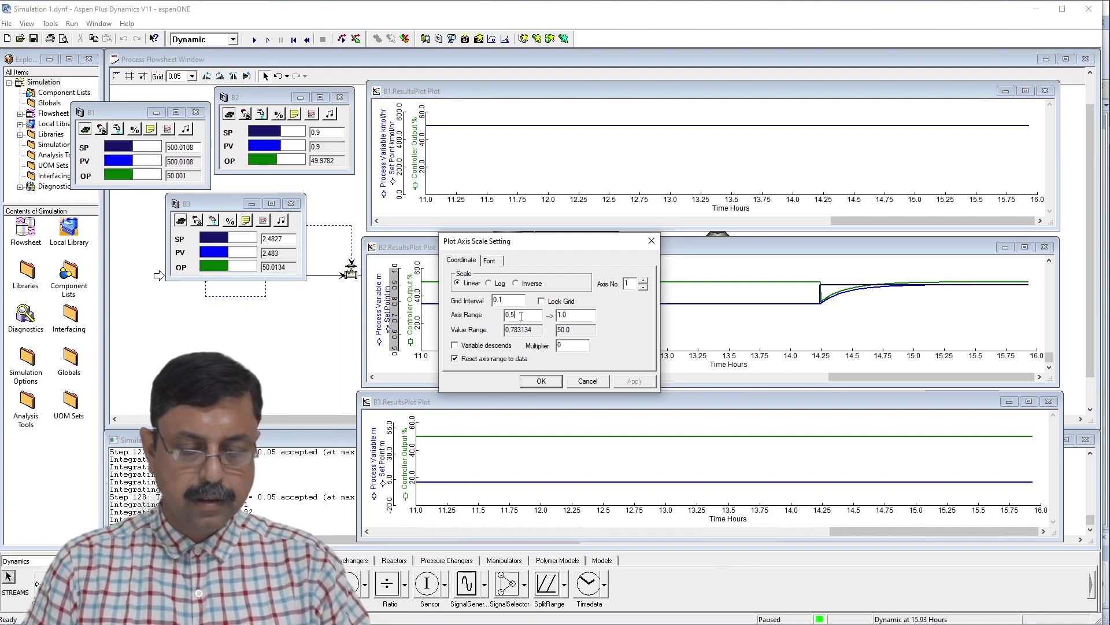
pyautogui.press('BackSpace')
pyautogui.write('75')
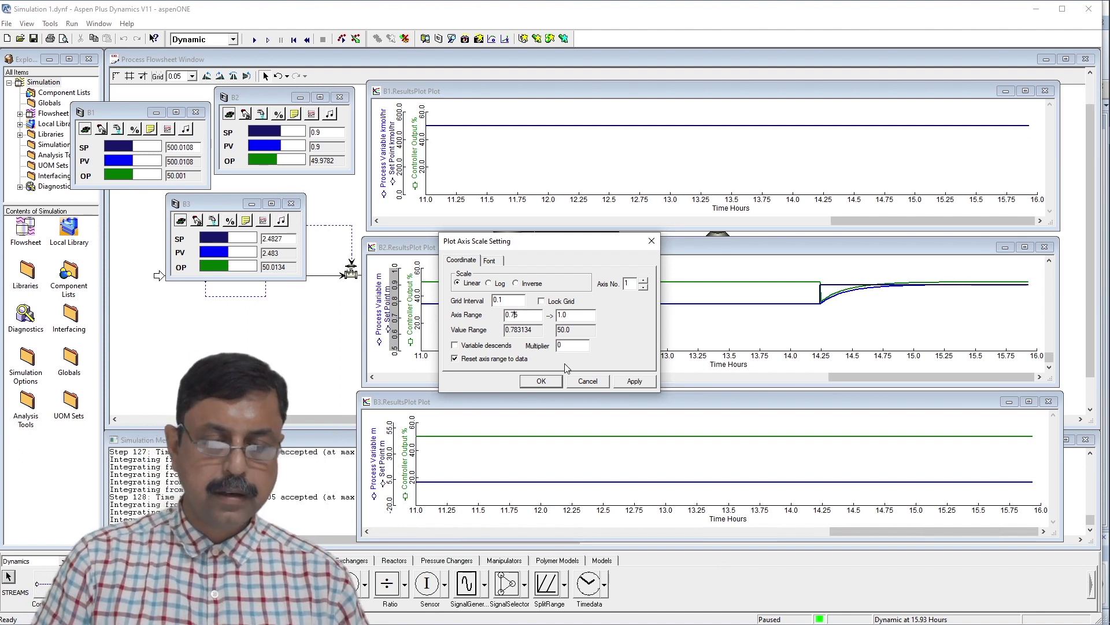
pyautogui.click(542, 381)
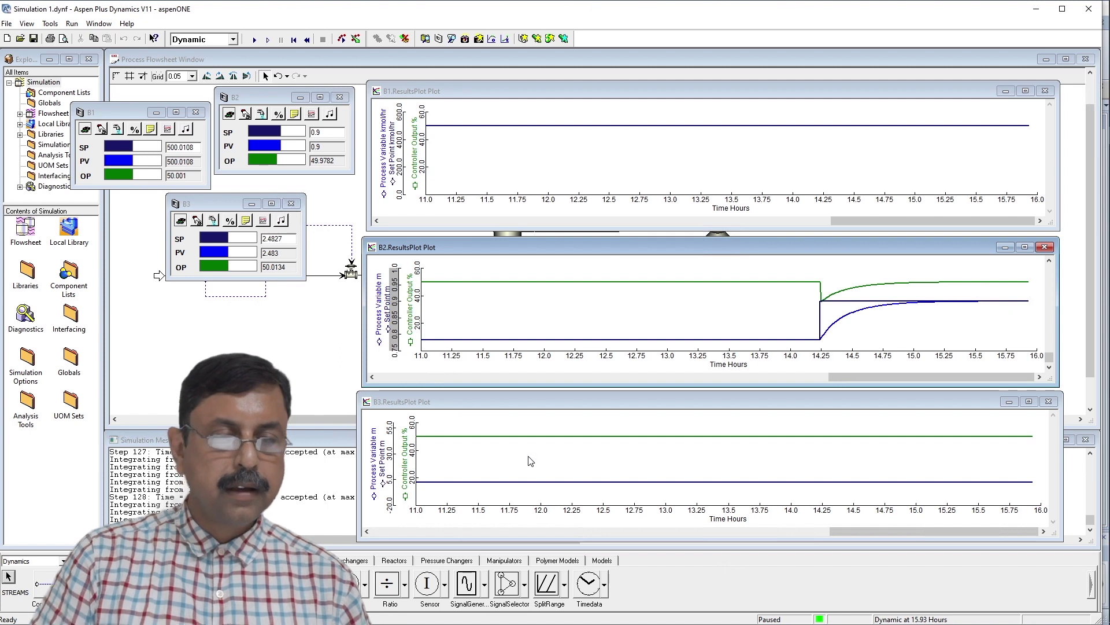
# Run the dynamic simulation briefly and pause it, and set controller B3's level set point to 2 m.
pyautogui.click(254, 39)
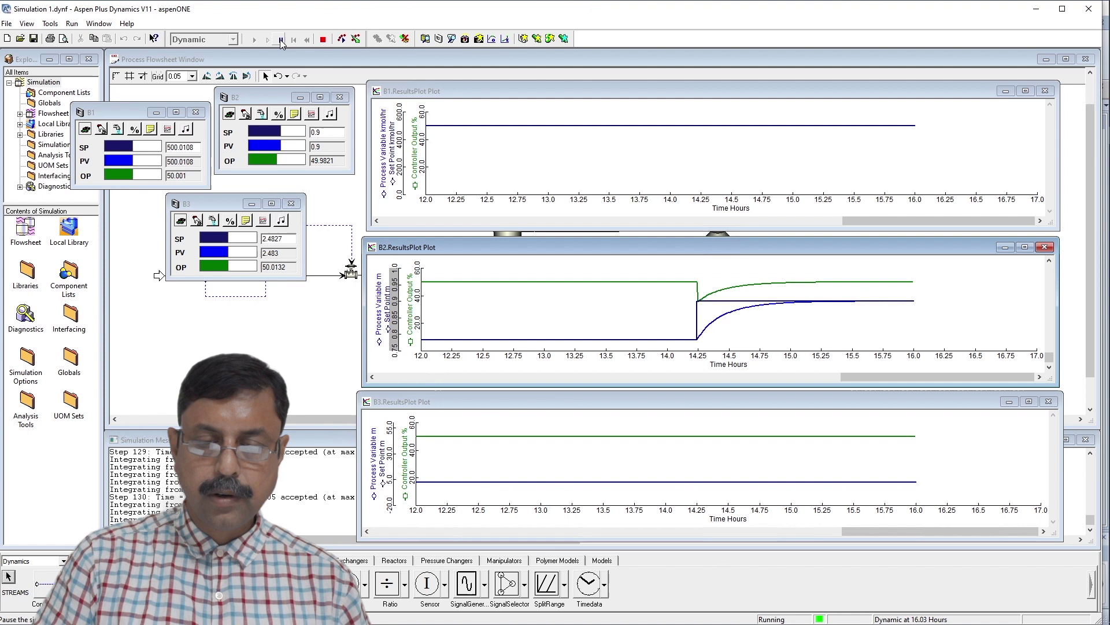
pyautogui.click(282, 40)
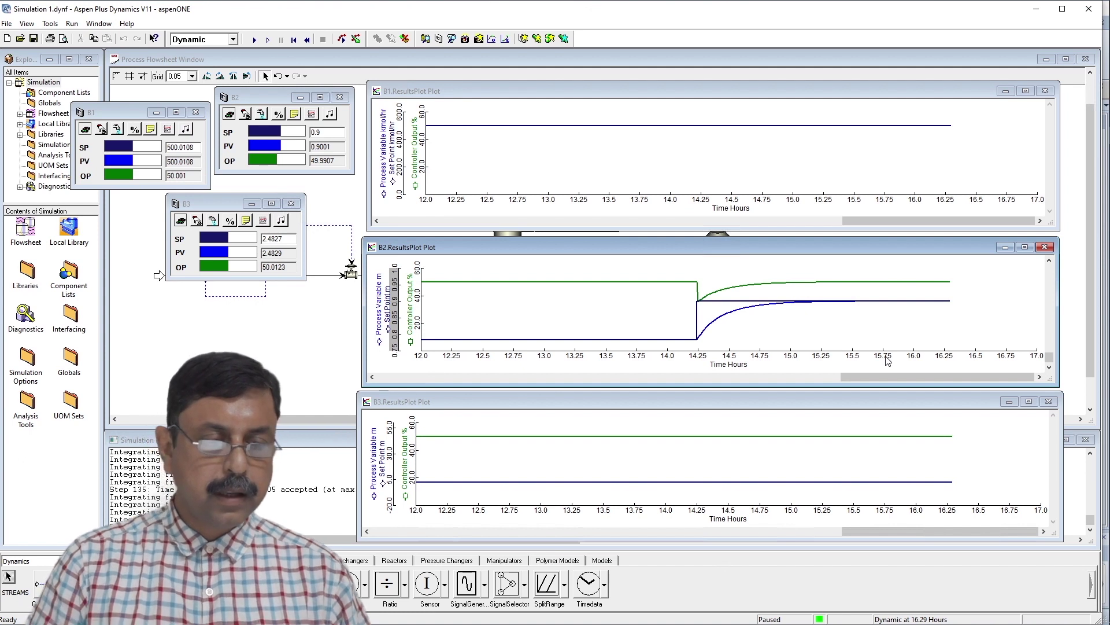
pyautogui.doubleClick(282, 240)
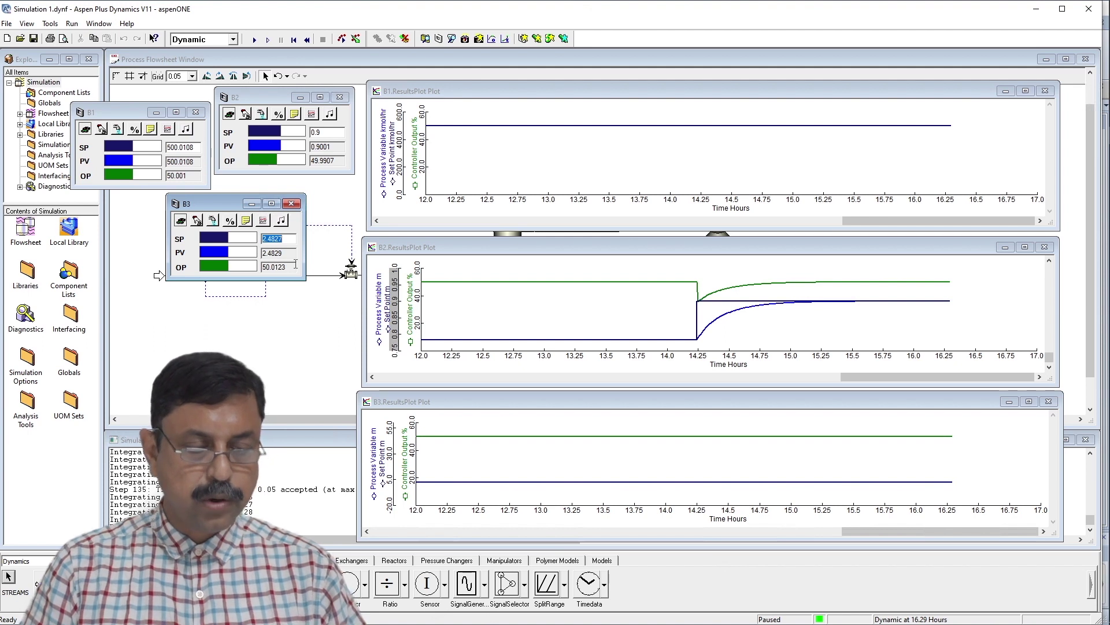
pyautogui.write('21')
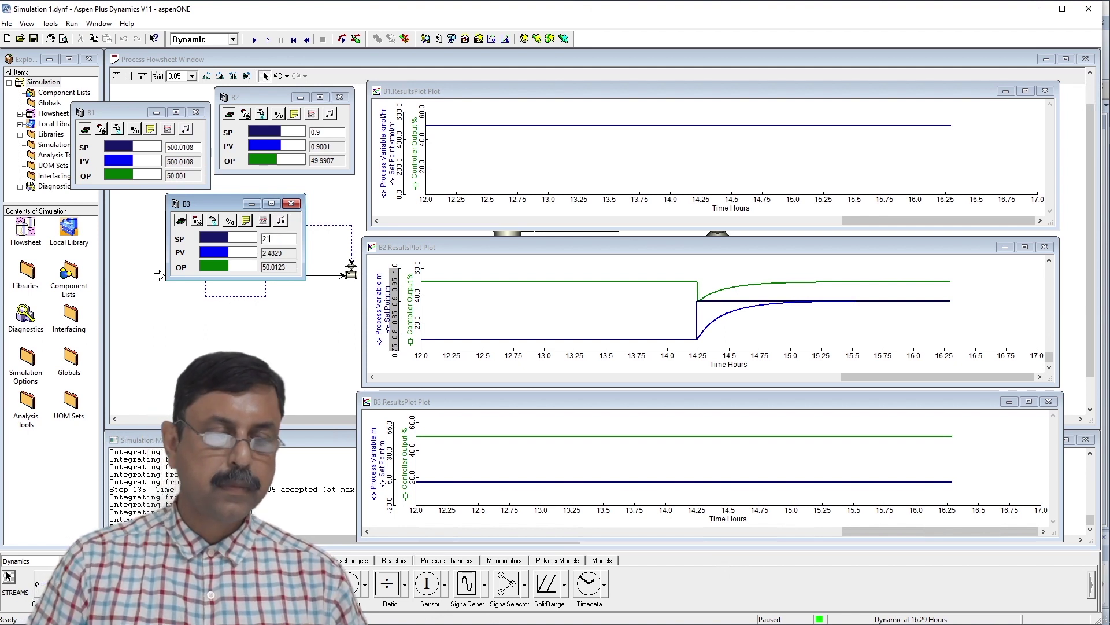
pyautogui.press('Return')
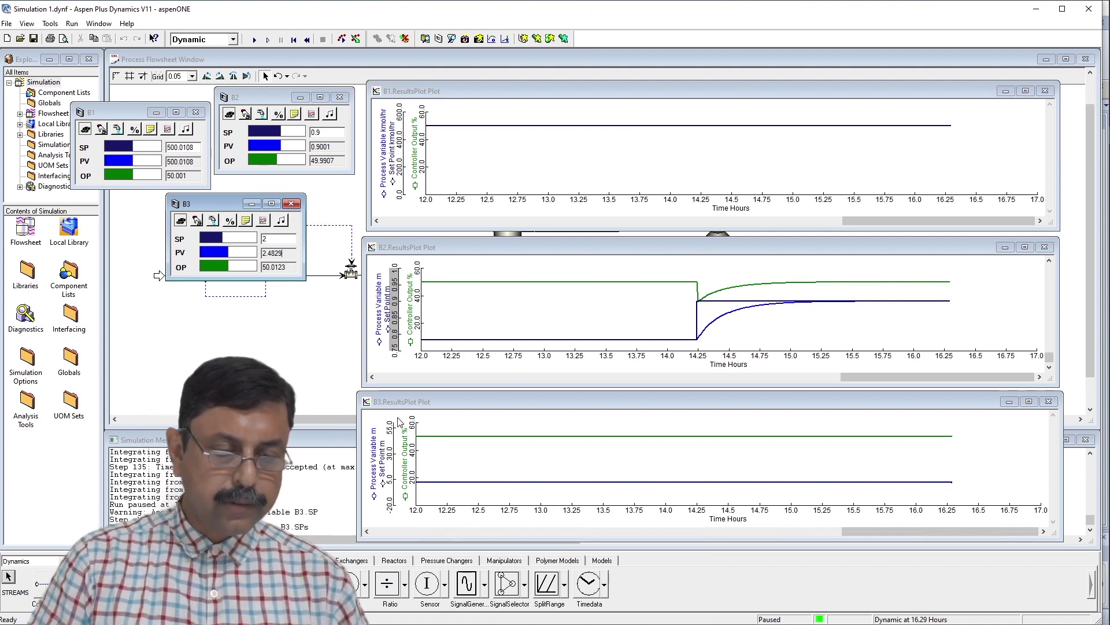
# Set the level axis range of the B3 results plot to 1.9 to 2.5, and run the simulation for about two hours of simulated time before pausing.
pyautogui.doubleClick(391, 477)
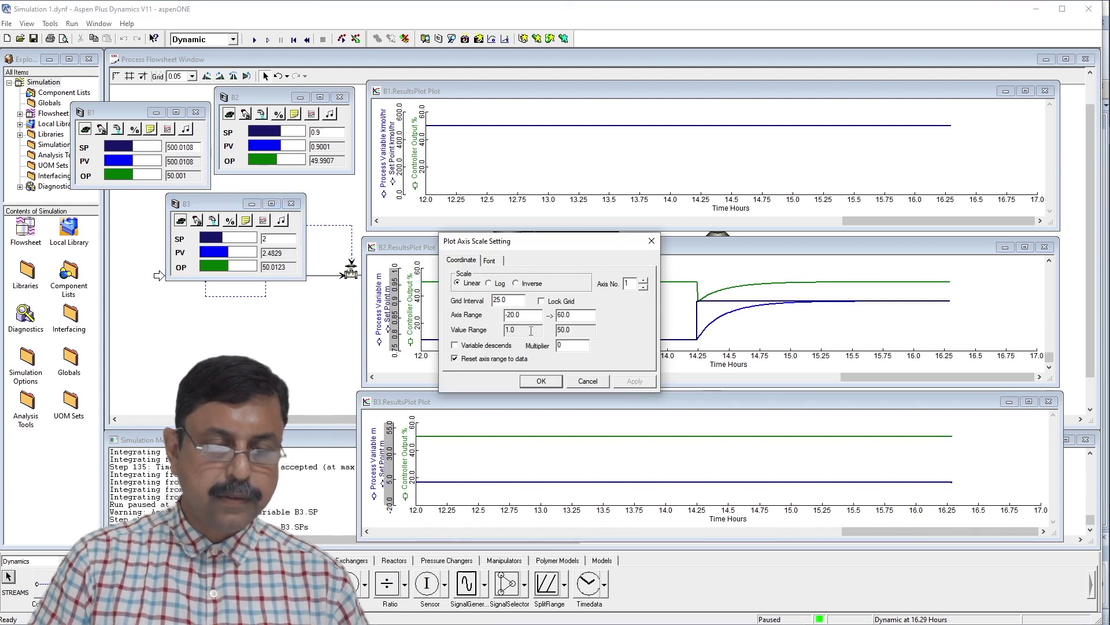
pyautogui.doubleClick(519, 315)
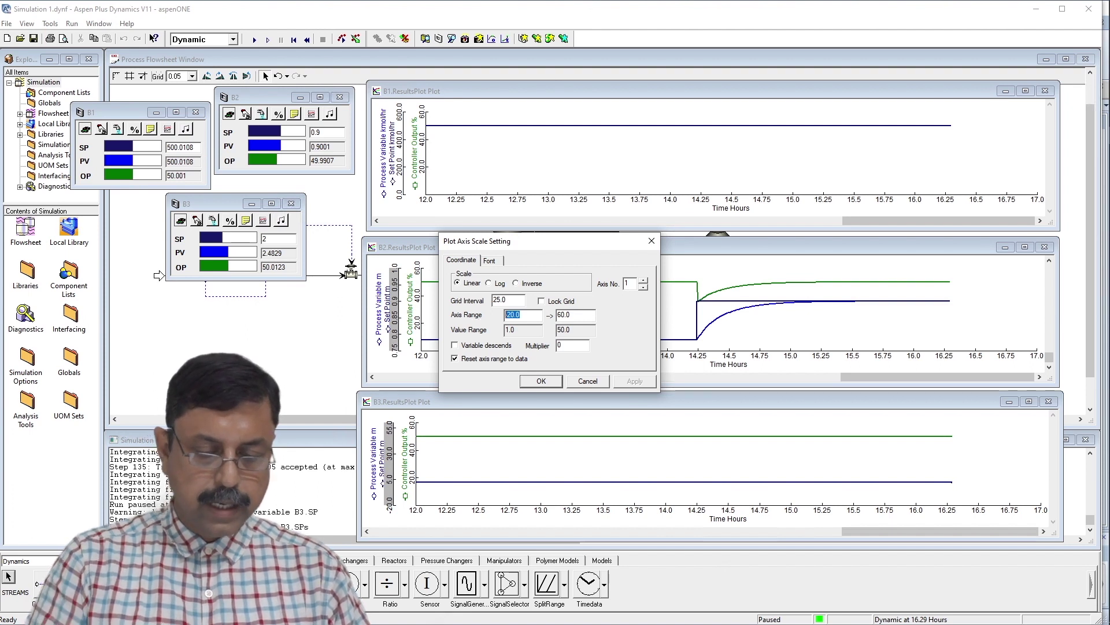
pyautogui.write('1.9')
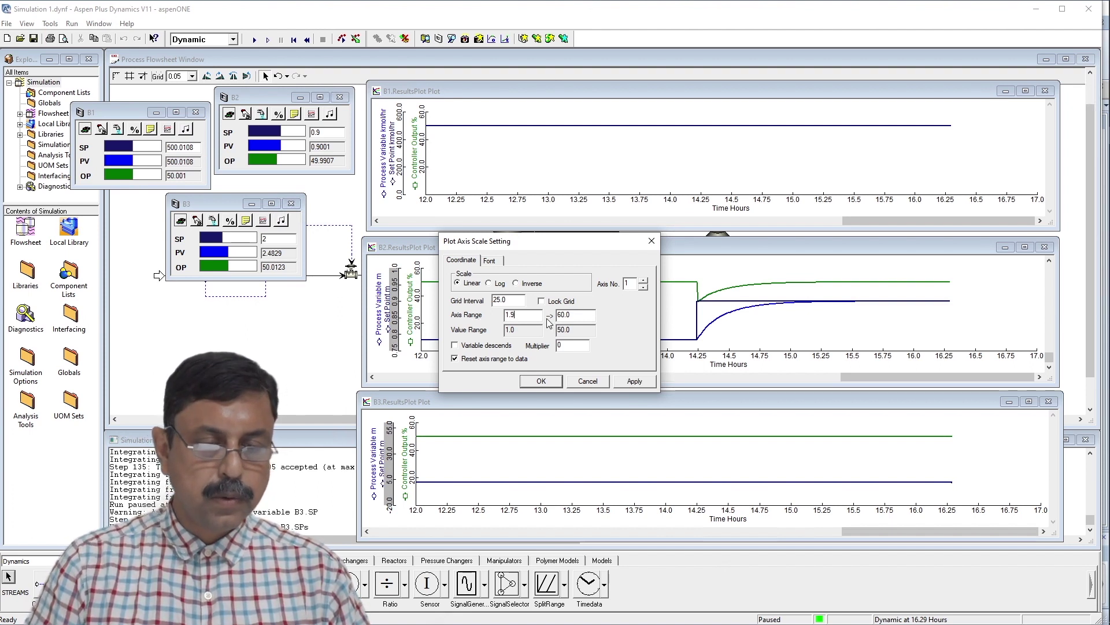
pyautogui.write('2.5')
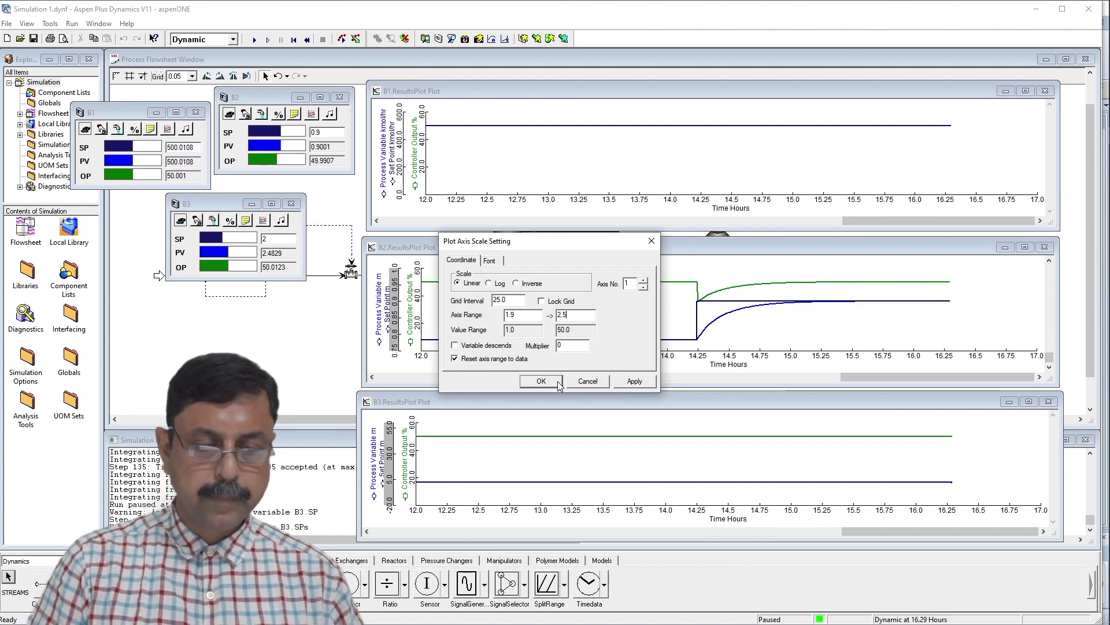
pyautogui.click(557, 383)
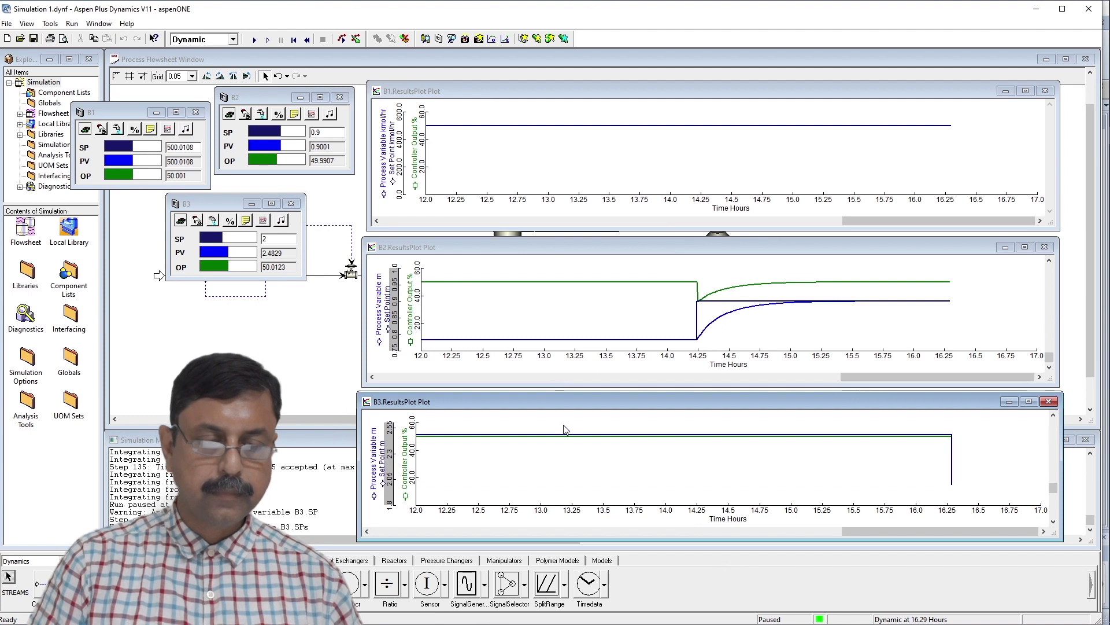
pyautogui.click(254, 42)
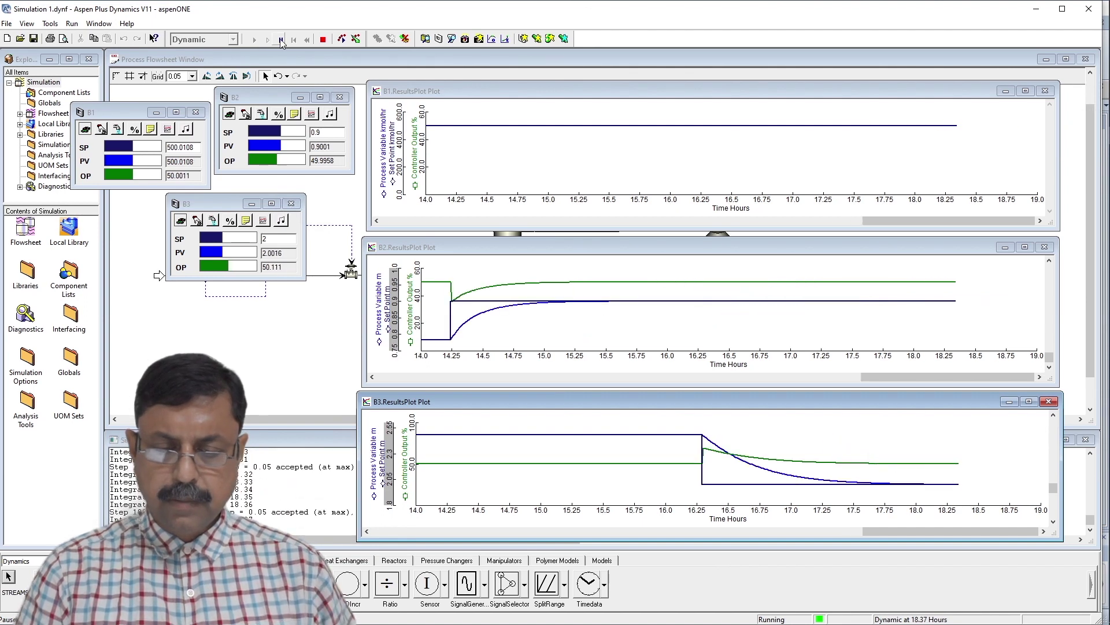
pyautogui.click(281, 42)
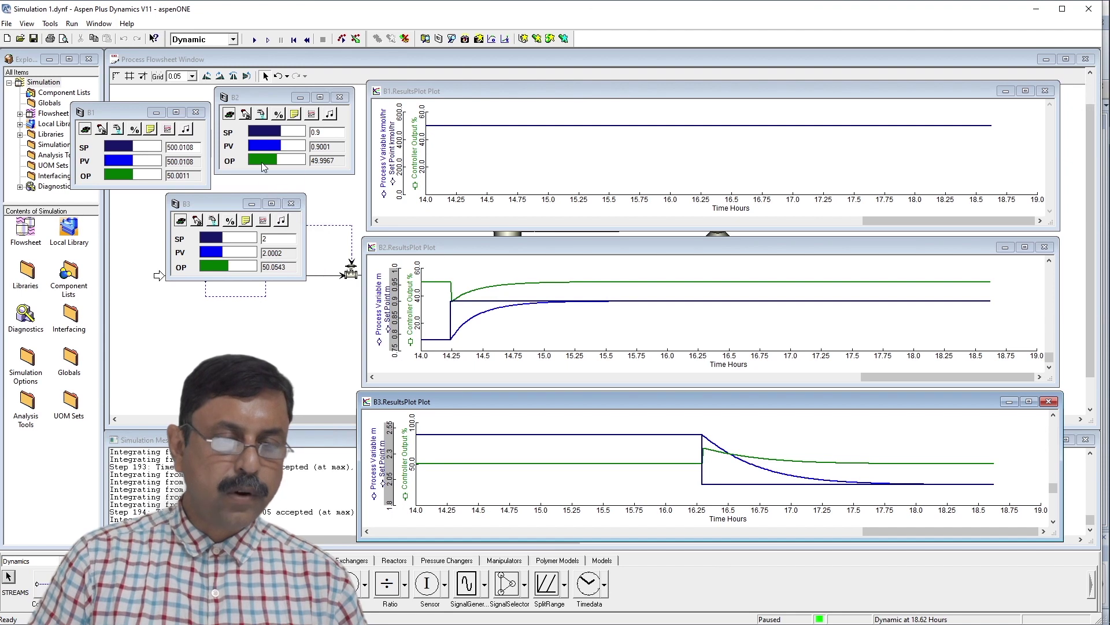
# Set the flow axis range of the B1 results plot to 430 to 510.
pyautogui.doubleClick(399, 154)
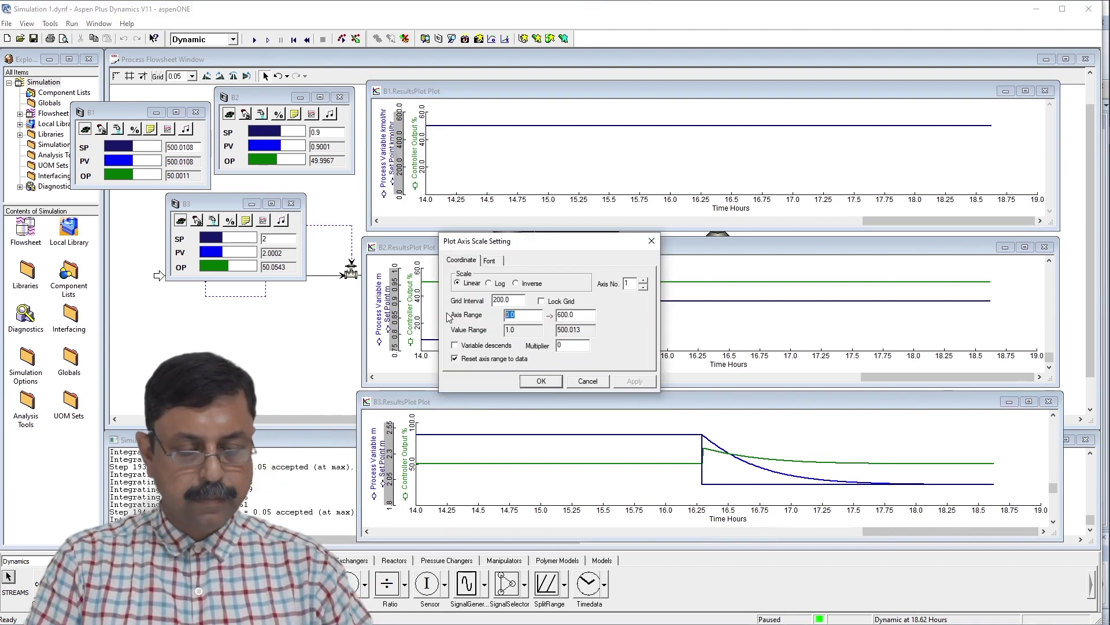
pyautogui.write('4')
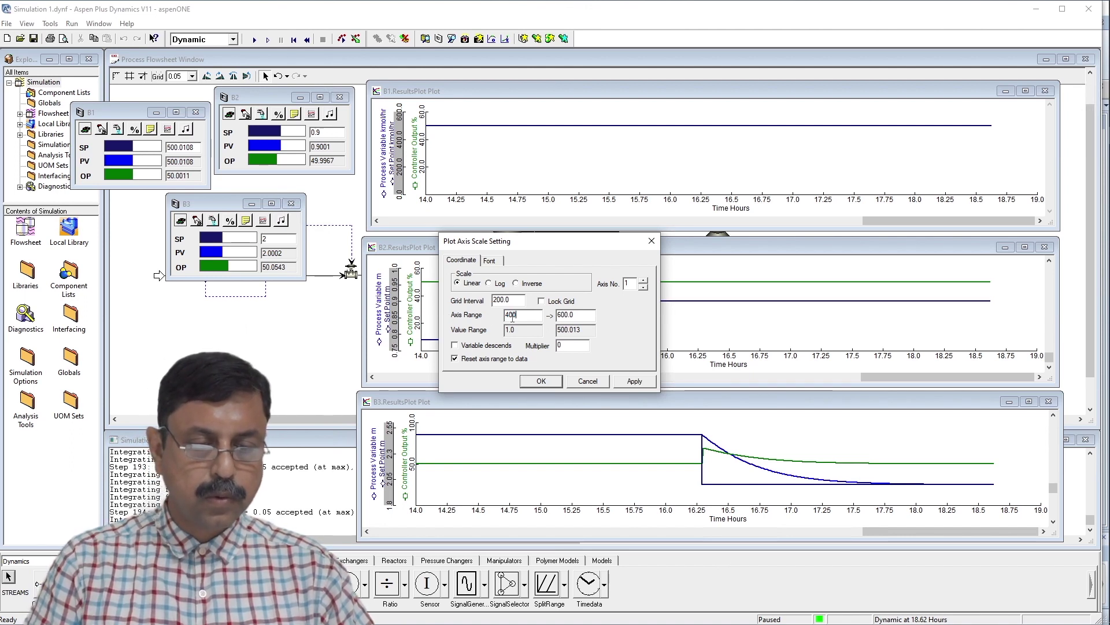
pyautogui.press('BackSpace')
pyautogui.press('BackSpace')
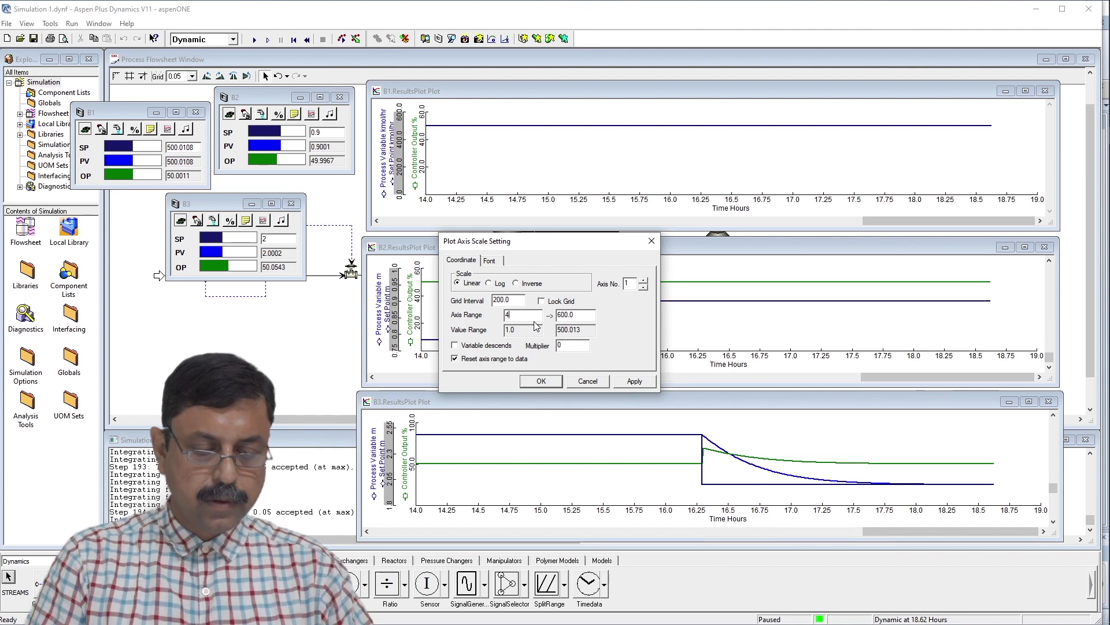
pyautogui.write('30')
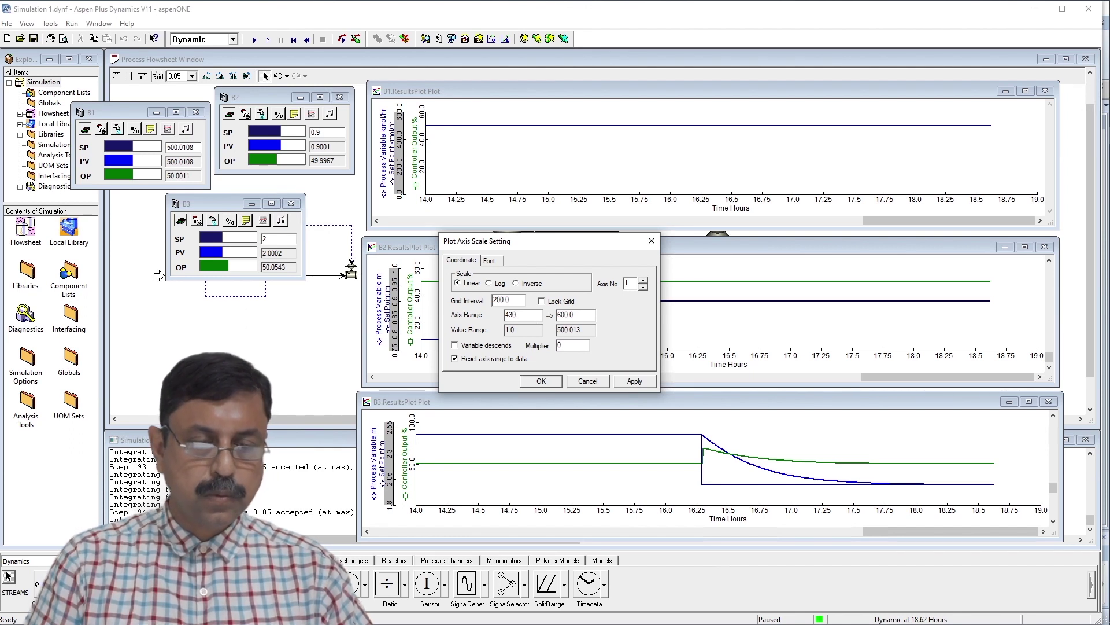
pyautogui.press('Tab')
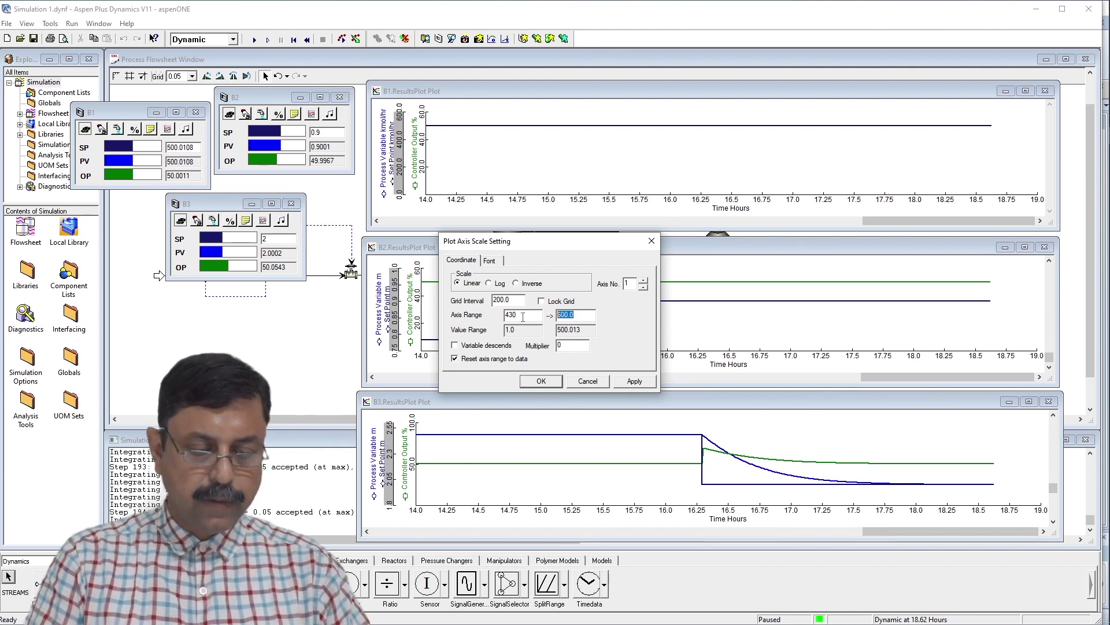
pyautogui.write('500.0')
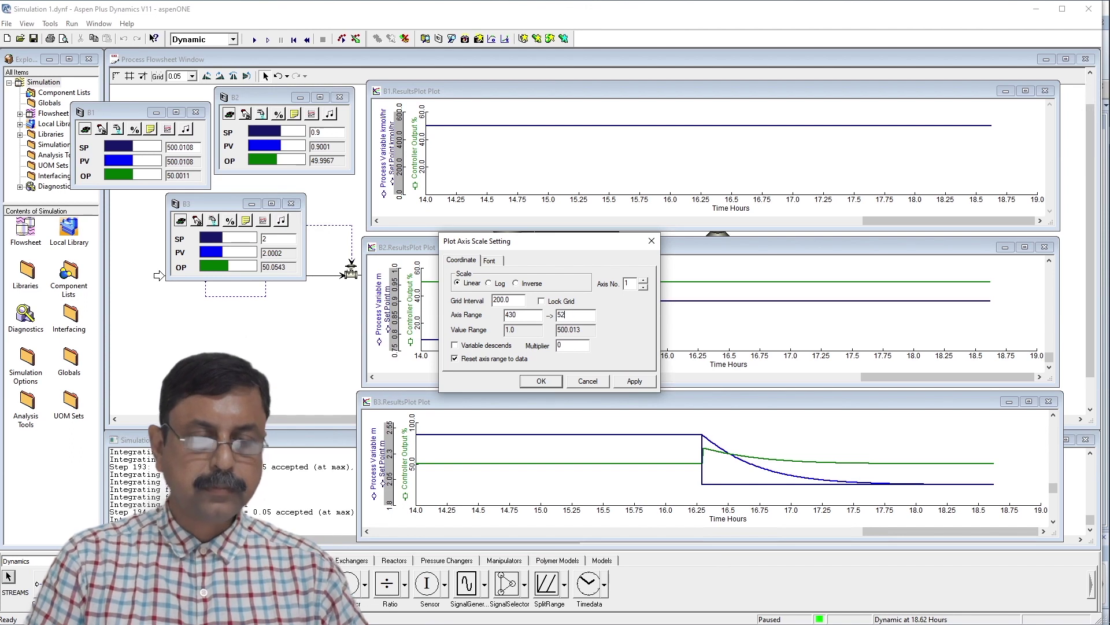
pyautogui.write('10')
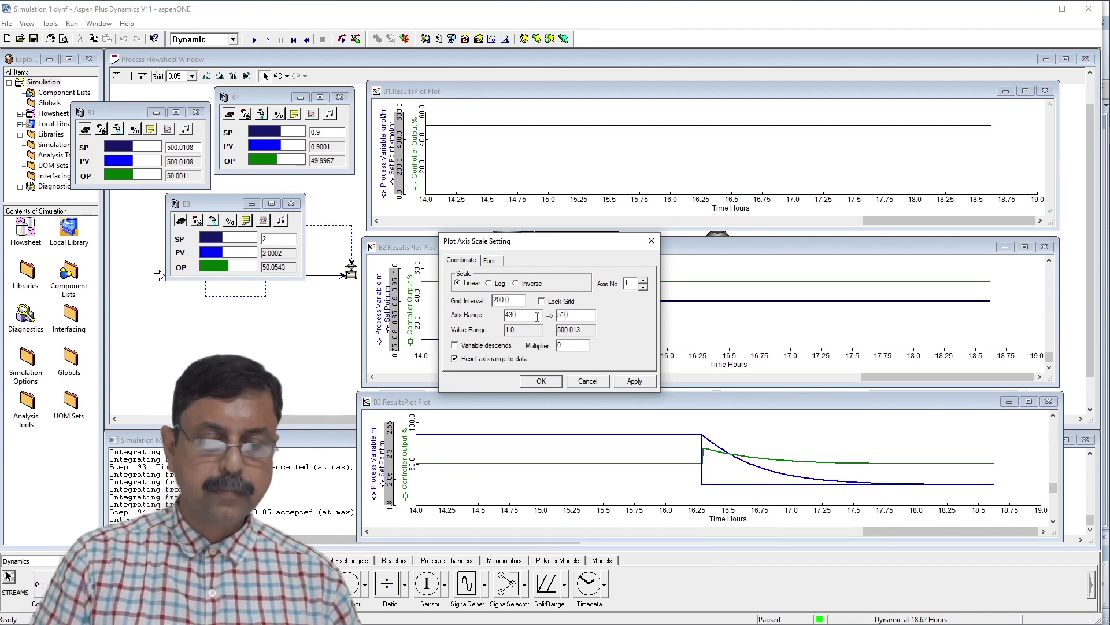
pyautogui.click(552, 383)
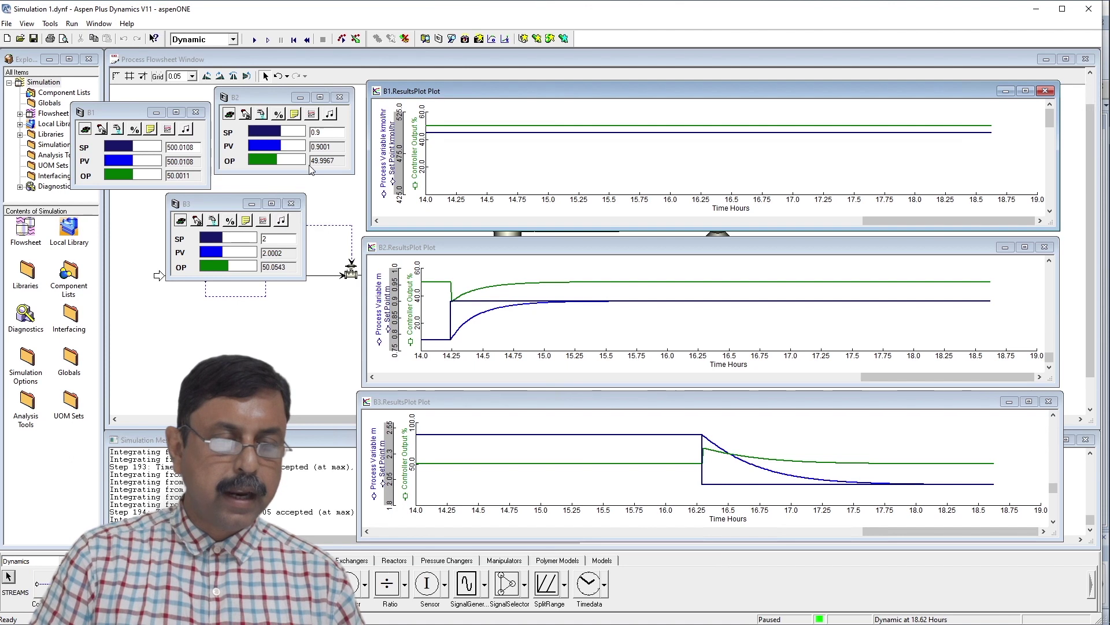
# Set feed flow controller B1's set point to 450 kmol/hr, and run the simulation for about one simulated hour before pausing.
pyautogui.click(171, 146)
pyautogui.moveTo(173, 145); pyautogui.dragTo(199, 147)
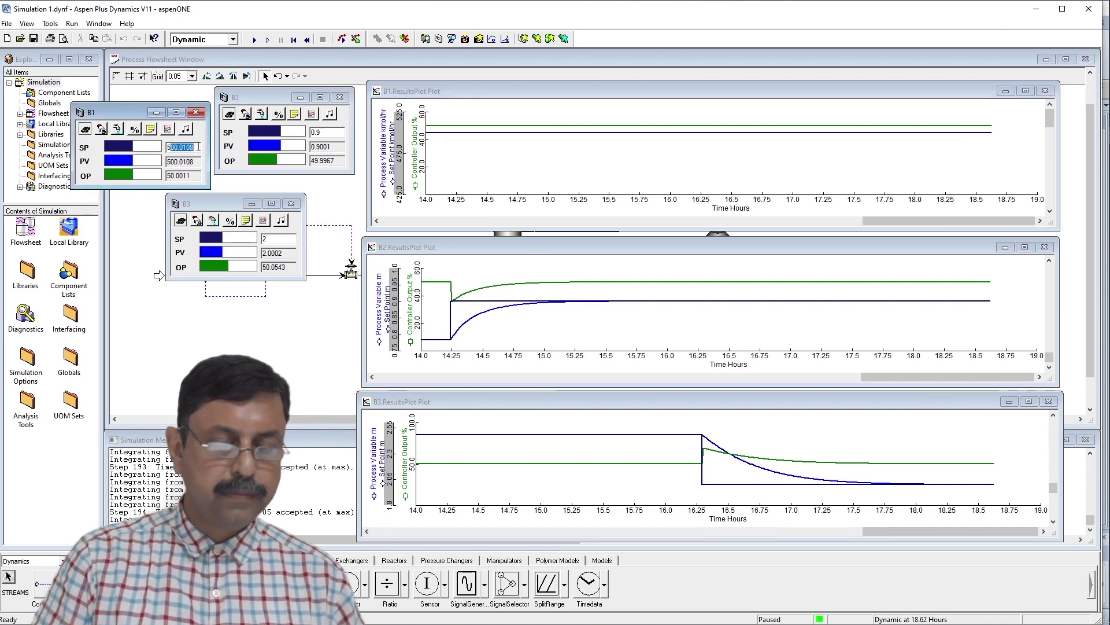
pyautogui.press('BackSpace')
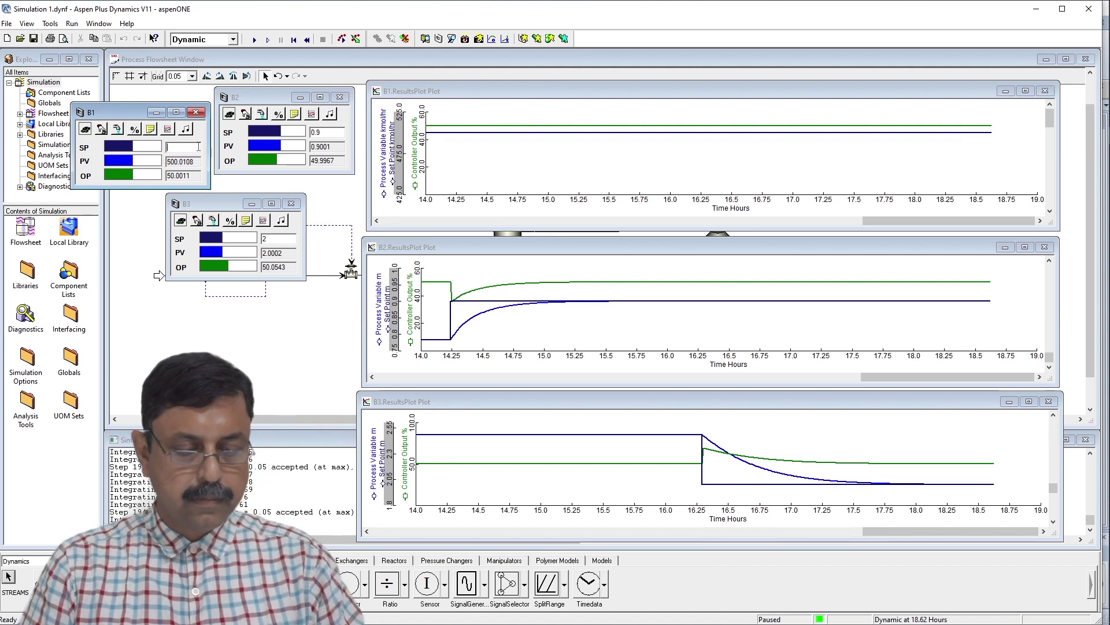
pyautogui.write('450')
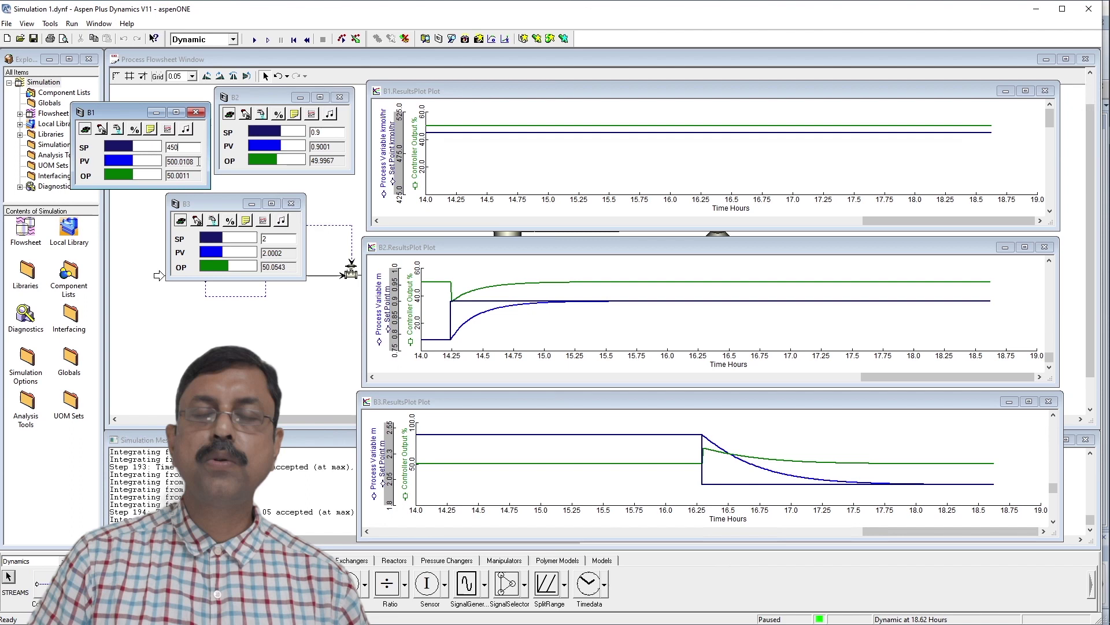
pyautogui.press('Return')
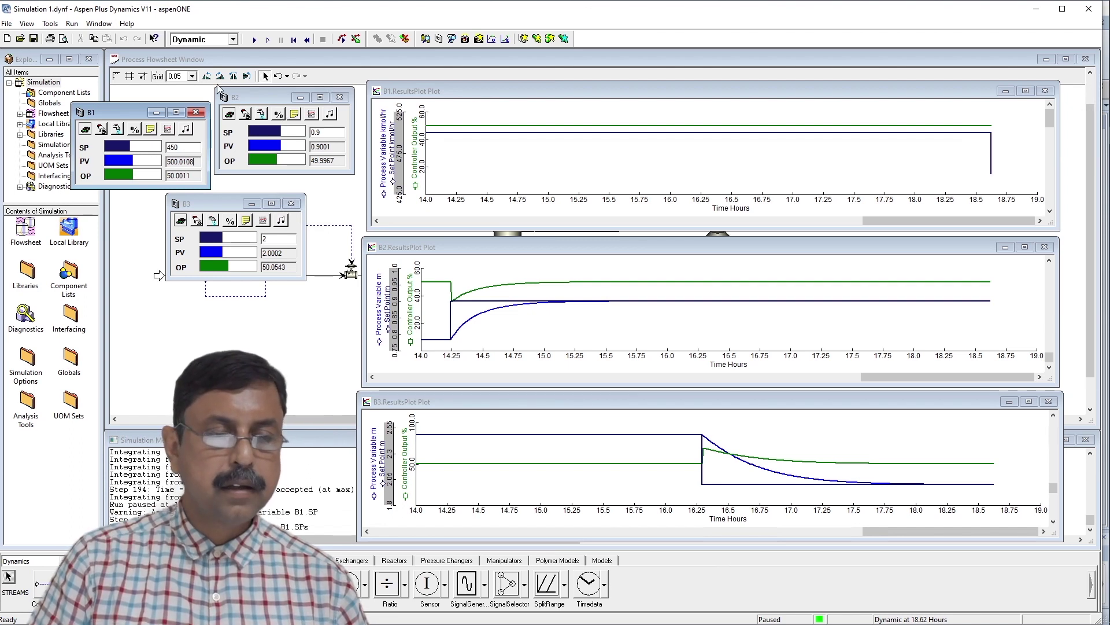
pyautogui.click(255, 39)
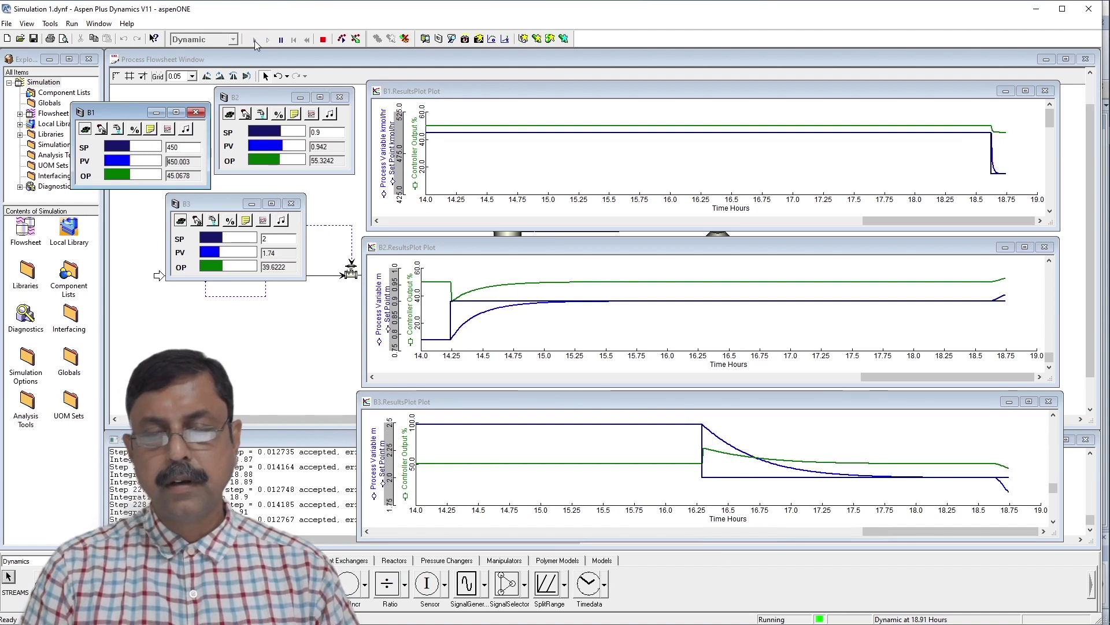
pyautogui.click(282, 40)
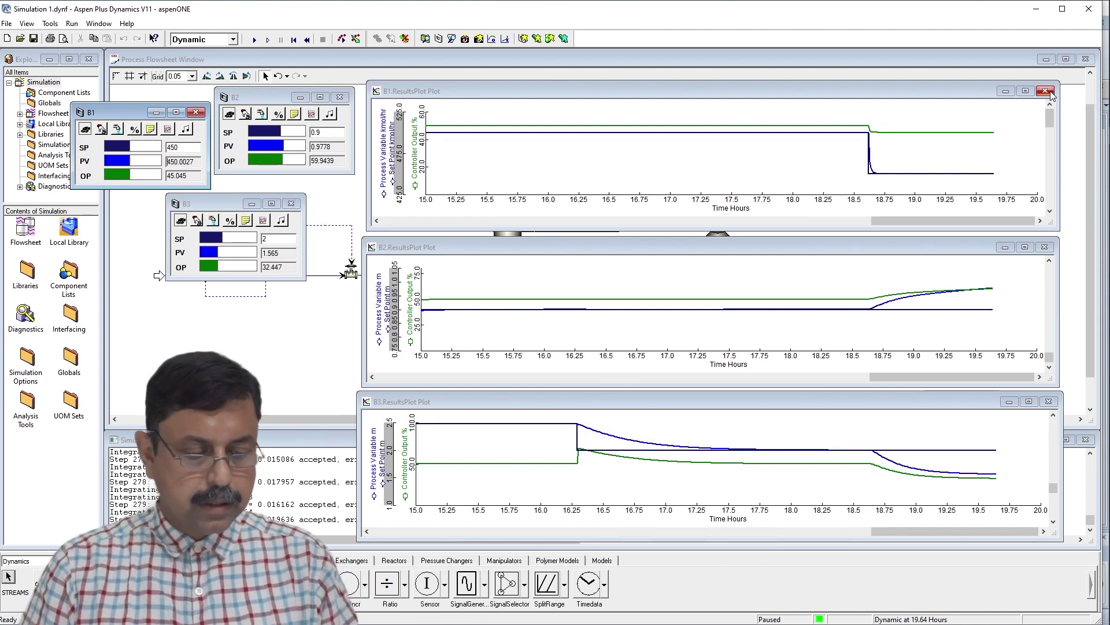
# Close the B1, B2 and B3 results plots and the three controller faceplates to leave the flowsheet clear.
pyautogui.press('super+Tab')
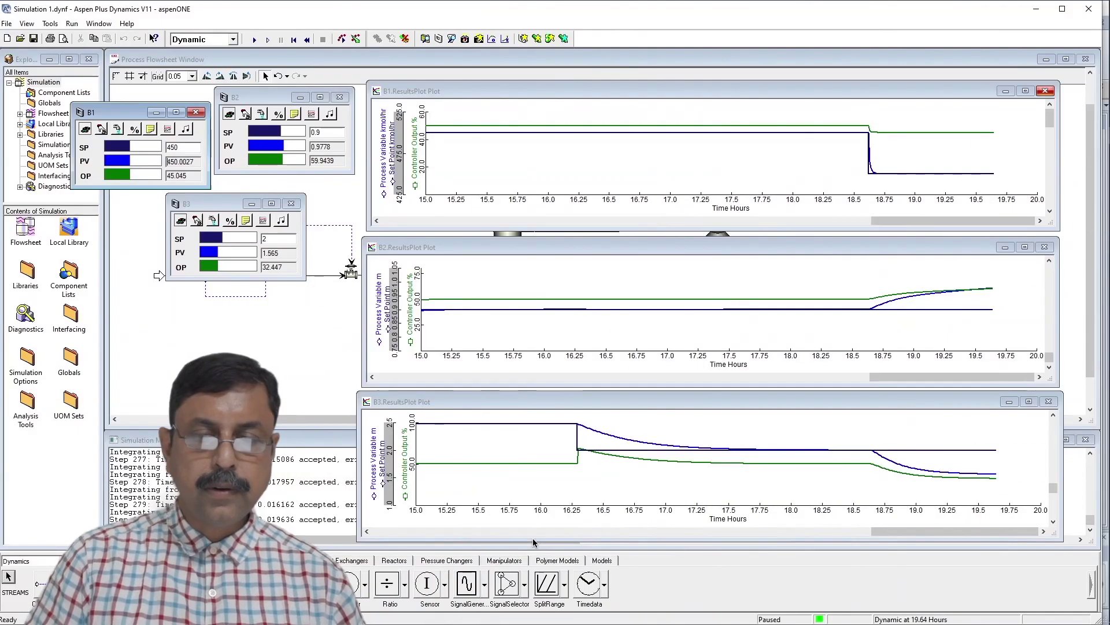
pyautogui.click(1043, 91)
pyautogui.click(1046, 248)
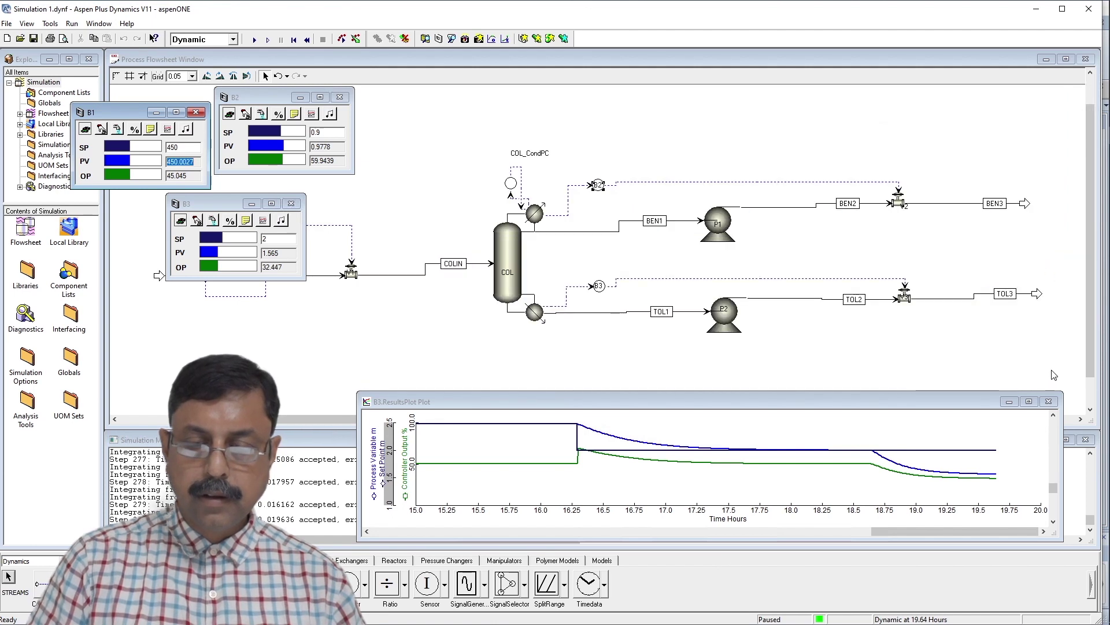
pyautogui.click(1048, 401)
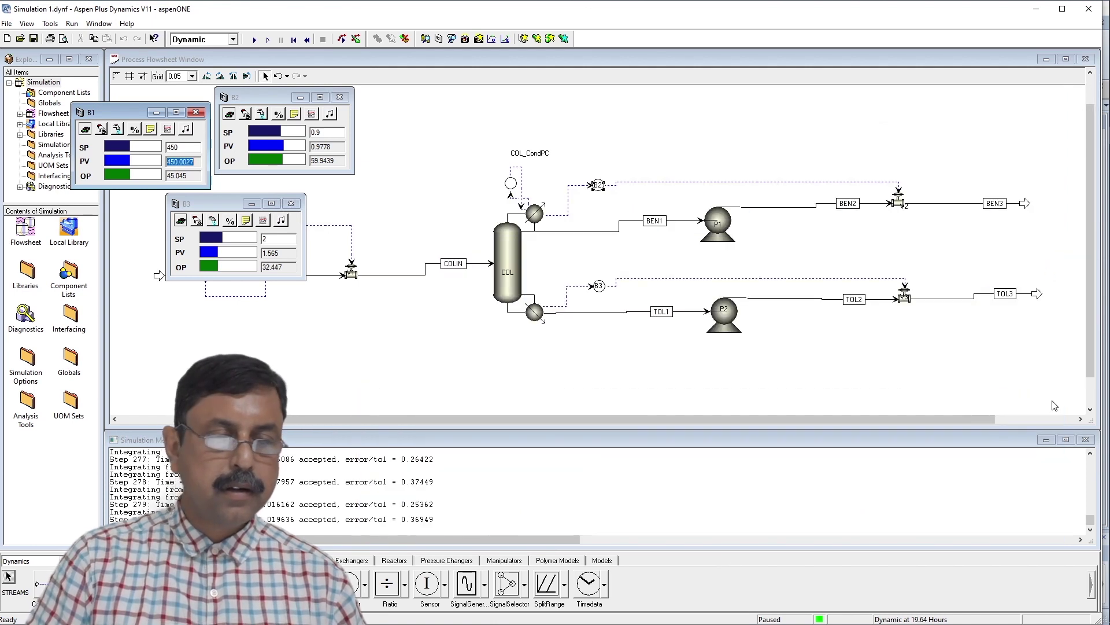
pyautogui.click(340, 97)
pyautogui.click(196, 112)
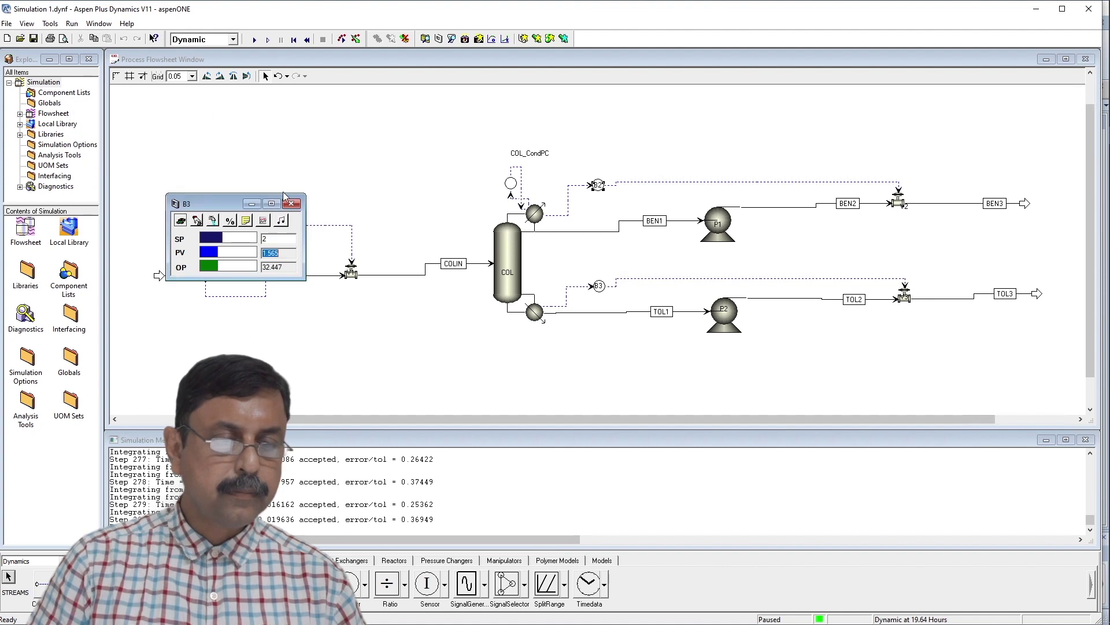
pyautogui.click(290, 204)
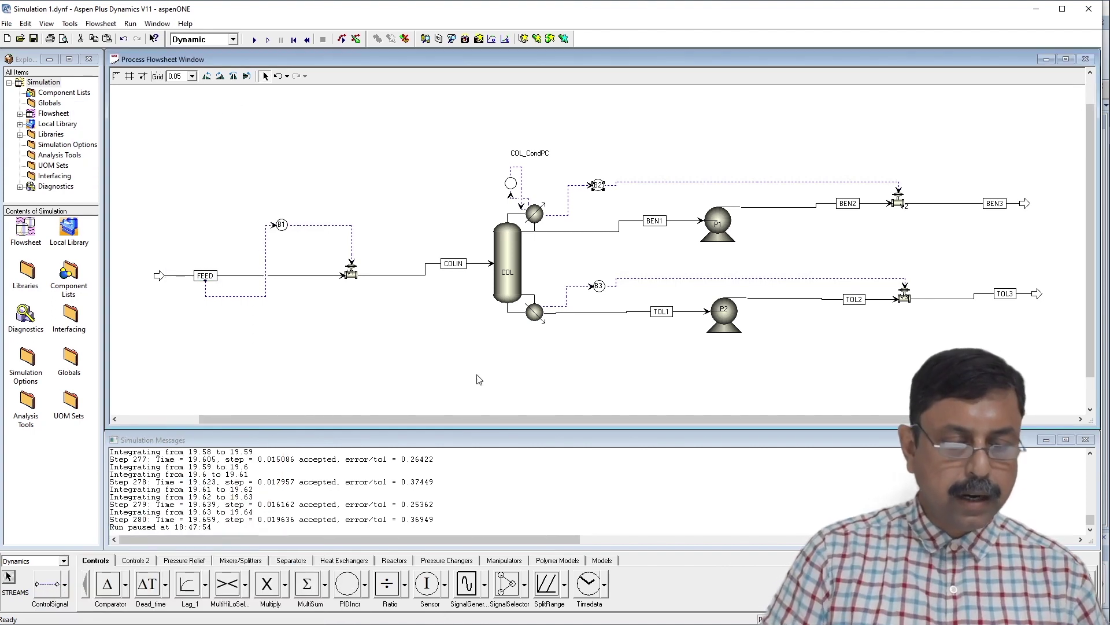
# Place a PIDIncr controller block on the flowsheet below column COL.
pyautogui.click(347, 585)
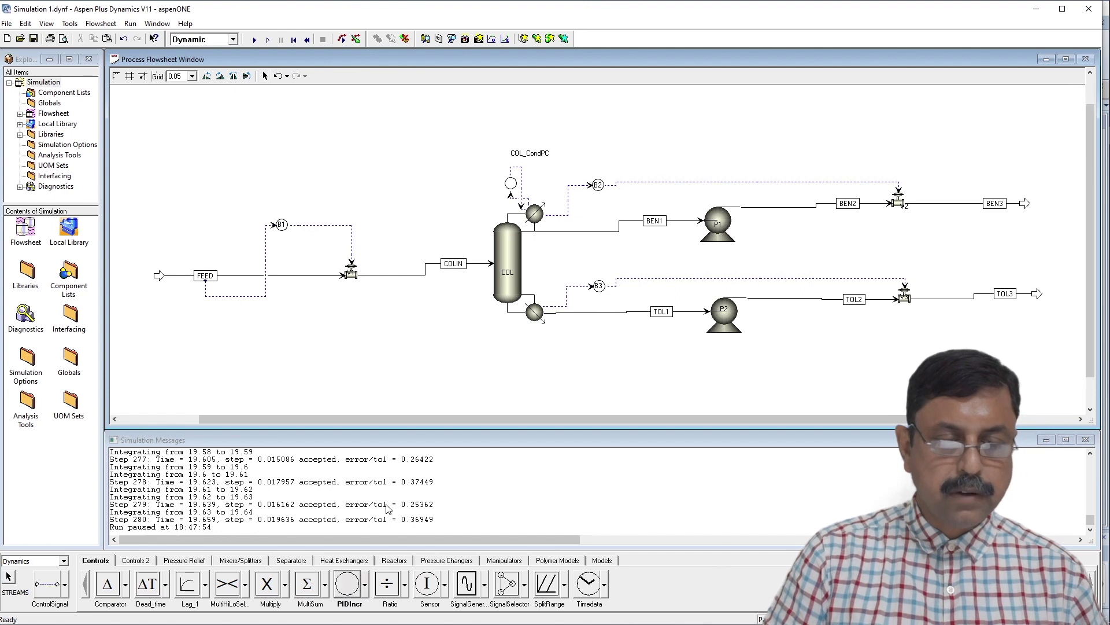
pyautogui.click(482, 354)
pyautogui.click(502, 340)
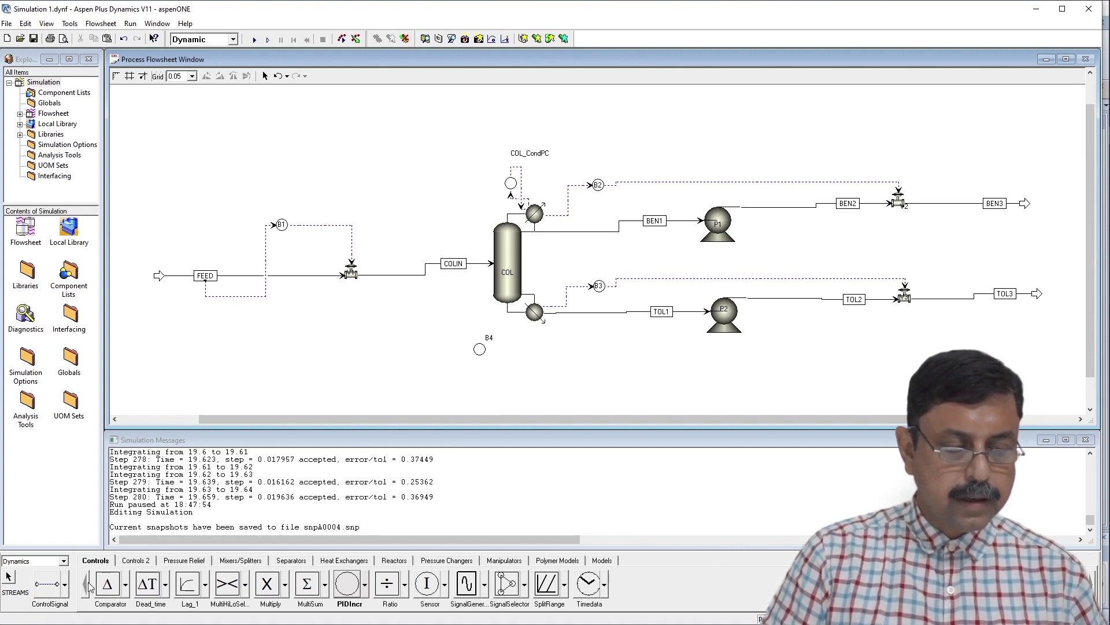
# Connect a control signal from column COL's stage 34 temperature to the process variable (PV) input of controller B4.
pyautogui.click(48, 586)
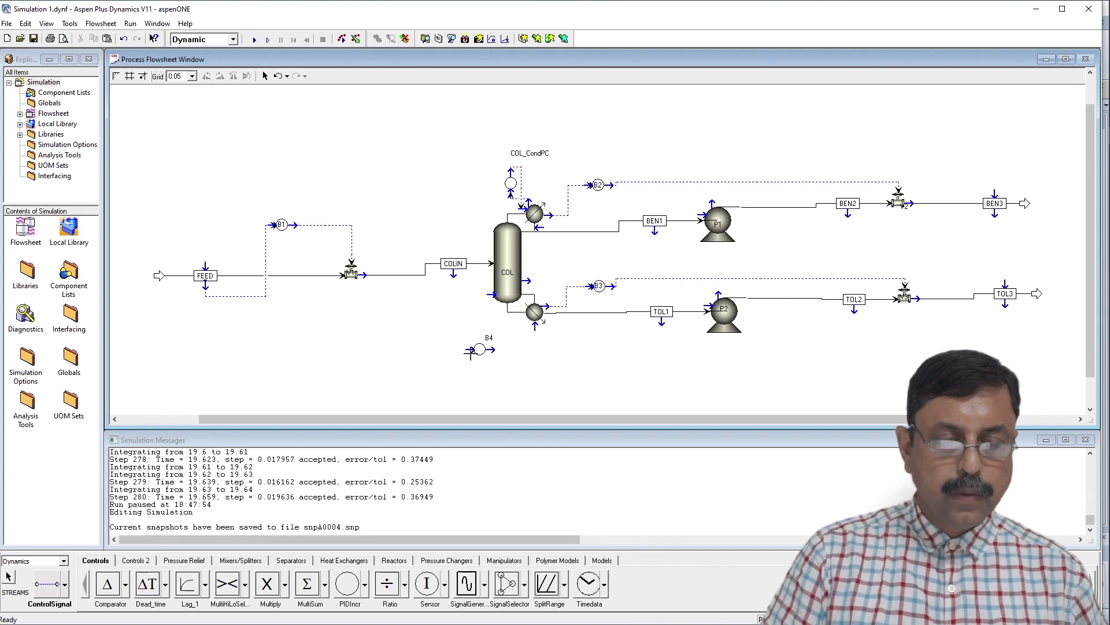
pyautogui.click(529, 279)
pyautogui.scroll(-20, 648, 327)
pyautogui.scroll(-20, 650, 330)
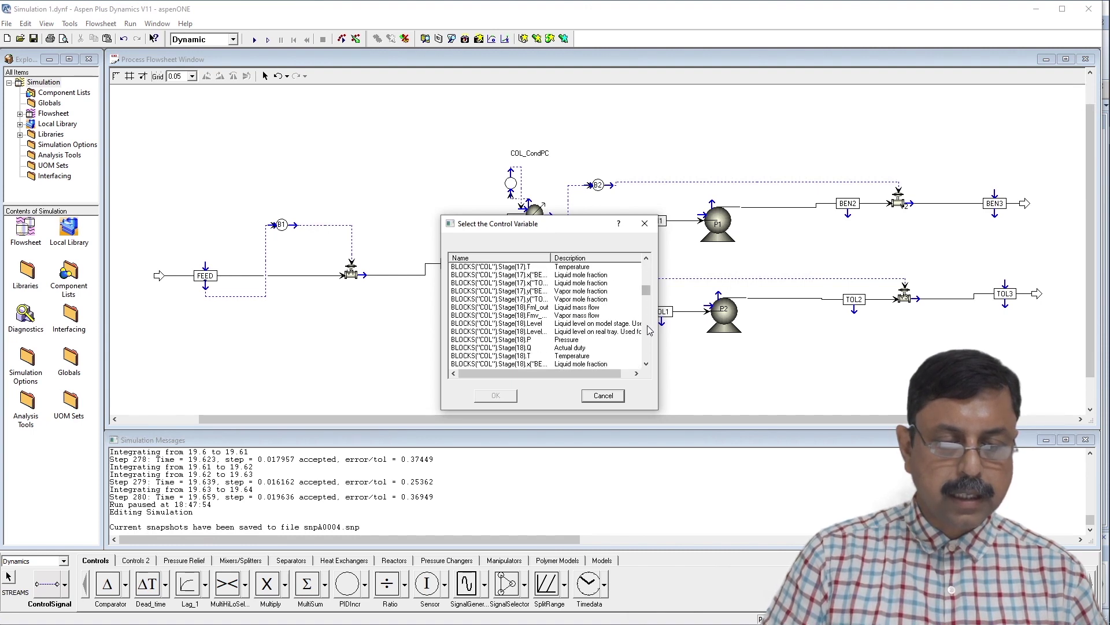
pyautogui.scroll(-4, 649, 327)
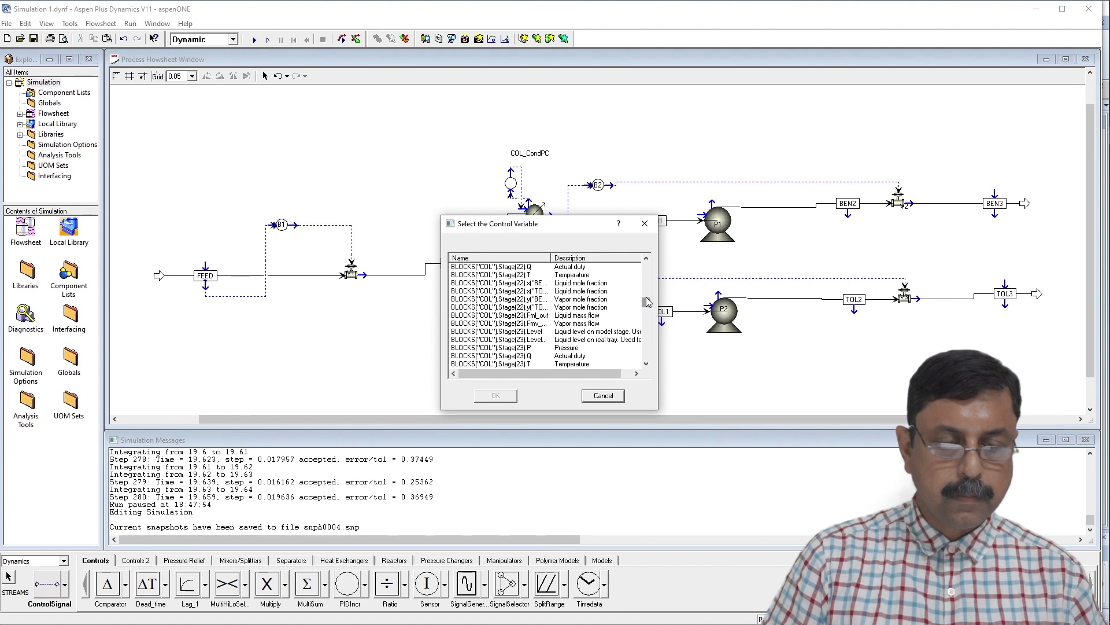
pyautogui.scroll(-20, 650, 353)
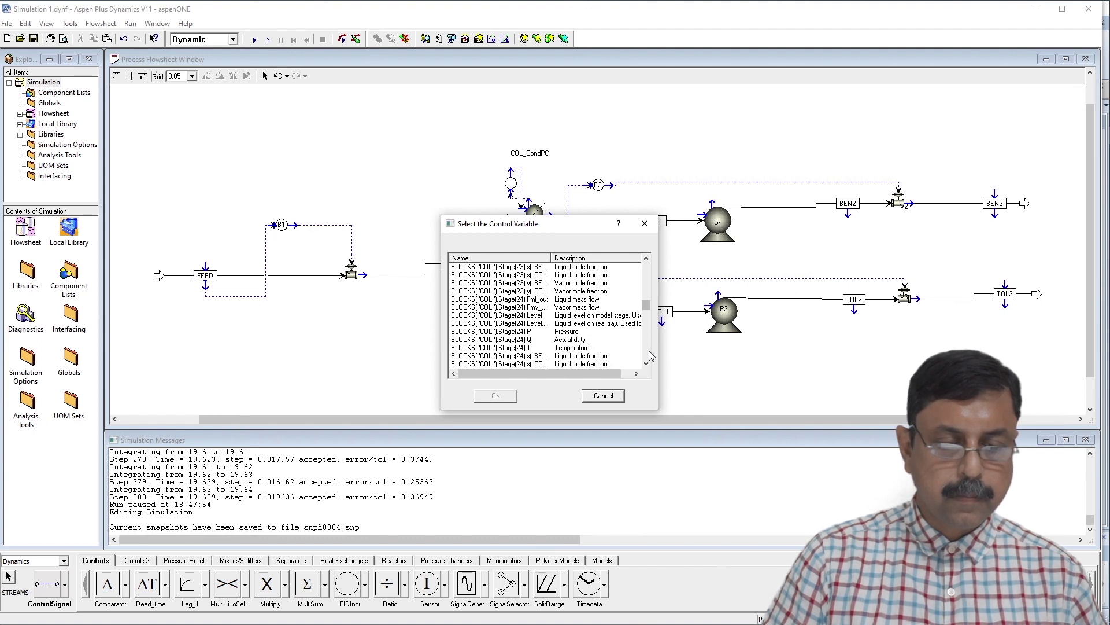
pyautogui.scroll(-20, 650, 355)
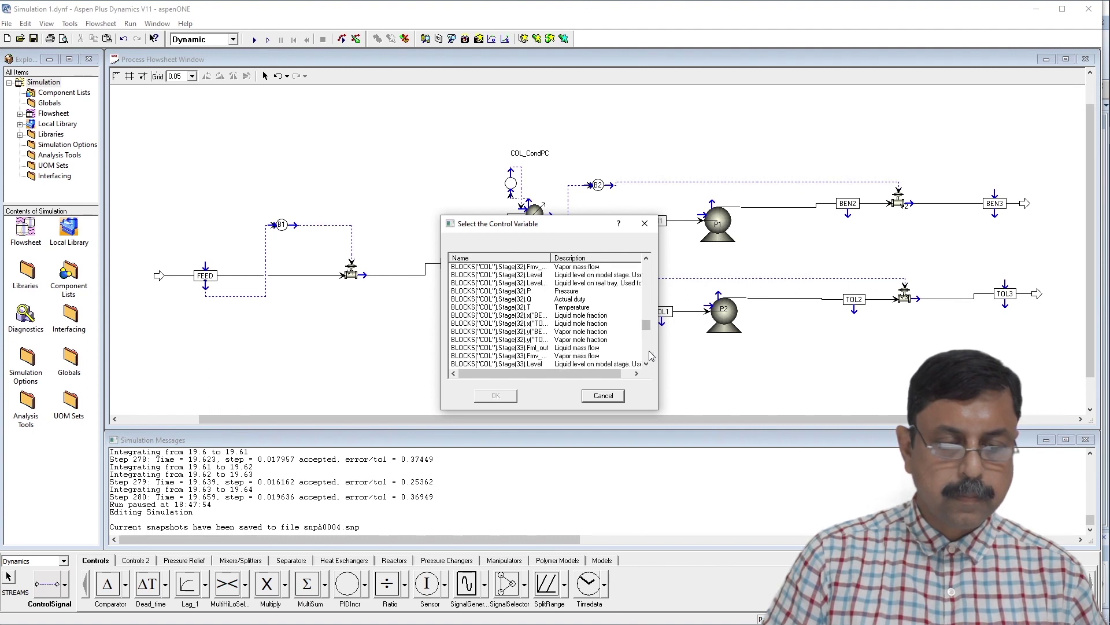
pyautogui.scroll(-4, 650, 355)
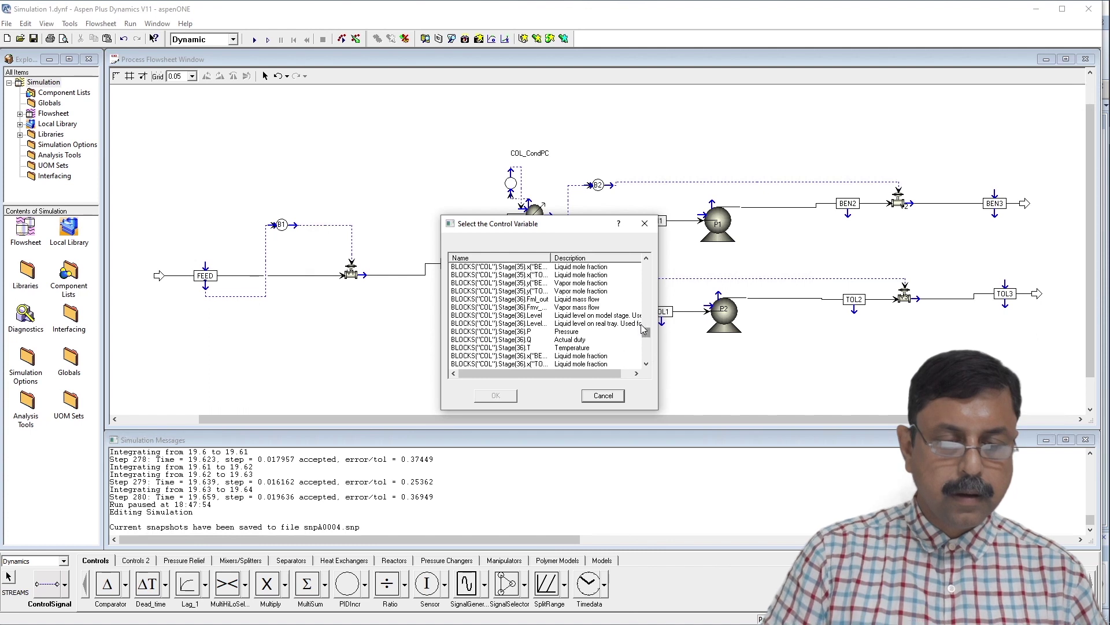
pyautogui.click(646, 258)
pyautogui.click(646, 258)
pyautogui.click(646, 258)
pyautogui.click(646, 258)
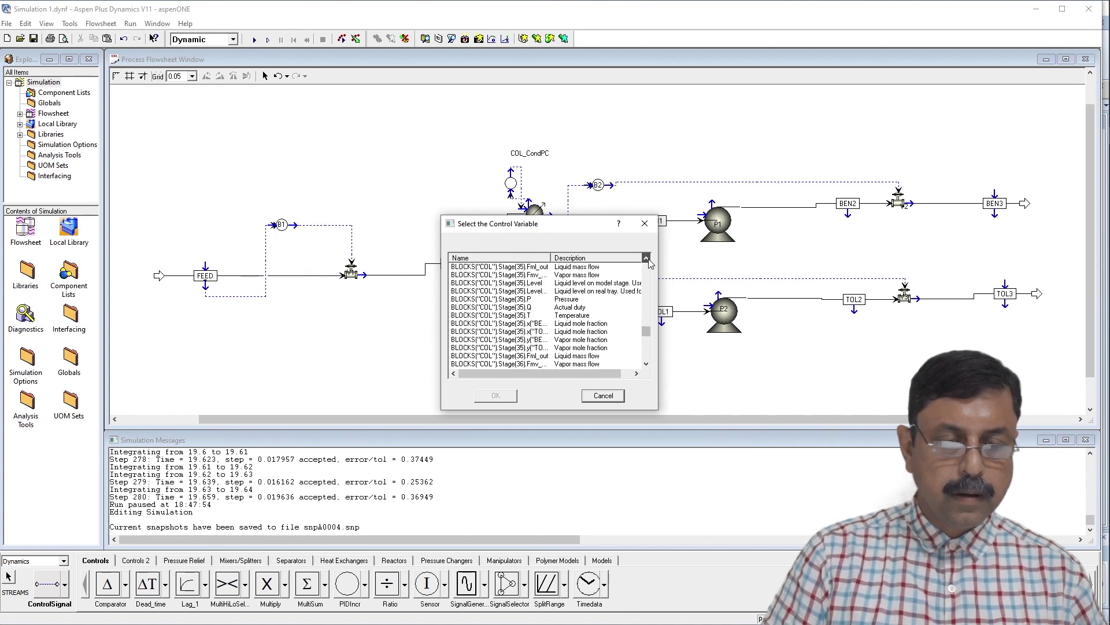
pyautogui.click(646, 258)
pyautogui.click(646, 258)
pyautogui.click(646, 258)
pyautogui.click(646, 258)
pyautogui.click(646, 258)
pyautogui.click(646, 258)
pyautogui.click(646, 258)
pyautogui.click(520, 291)
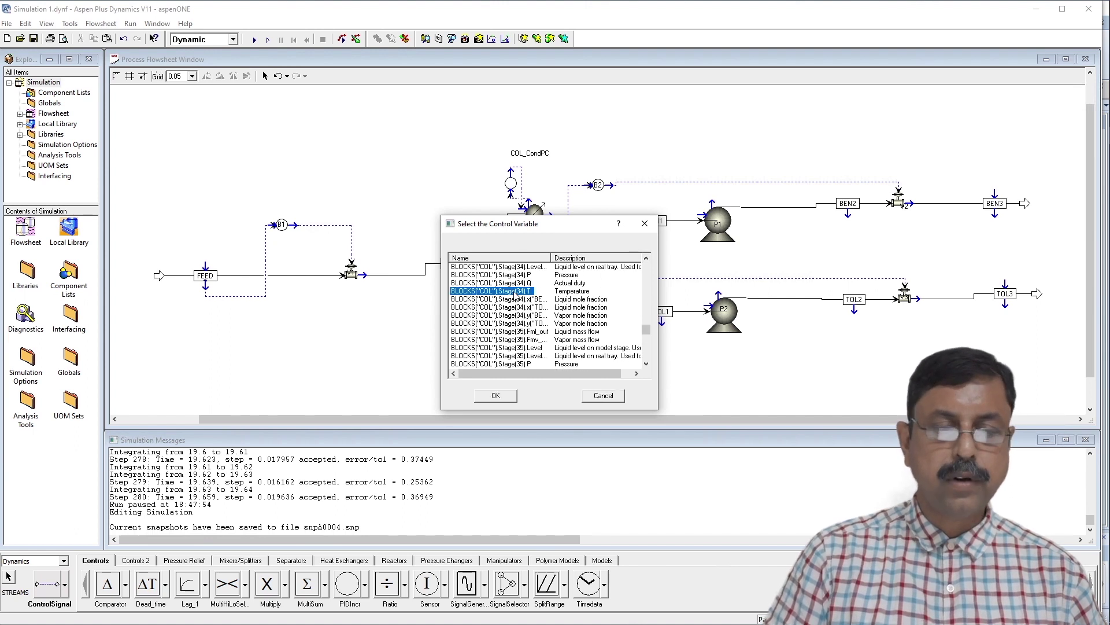
pyautogui.click(496, 396)
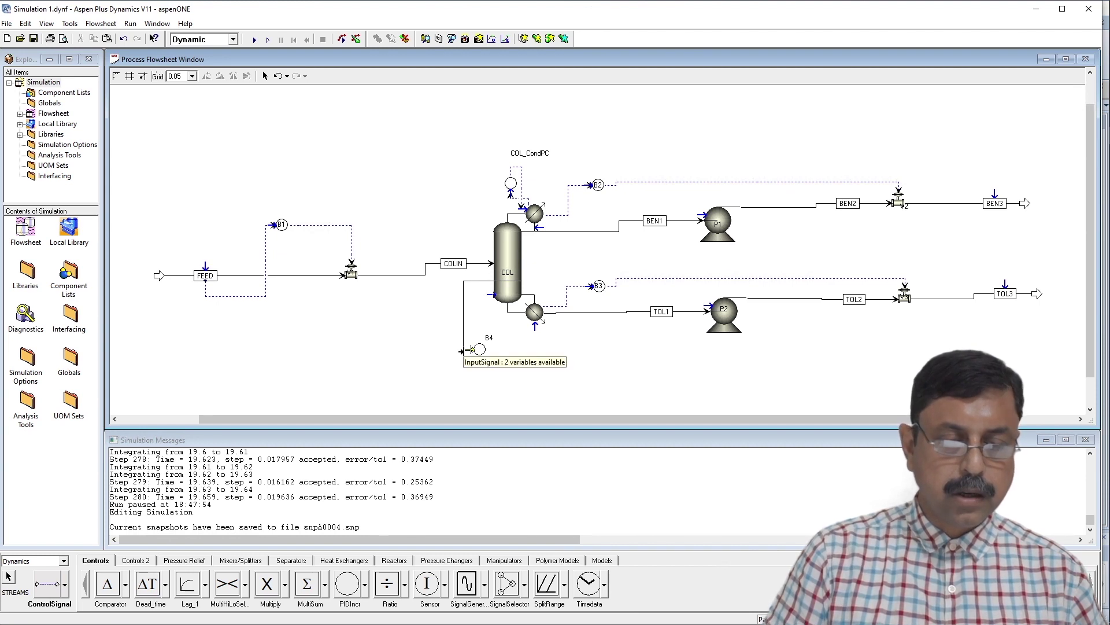
pyautogui.click(465, 350)
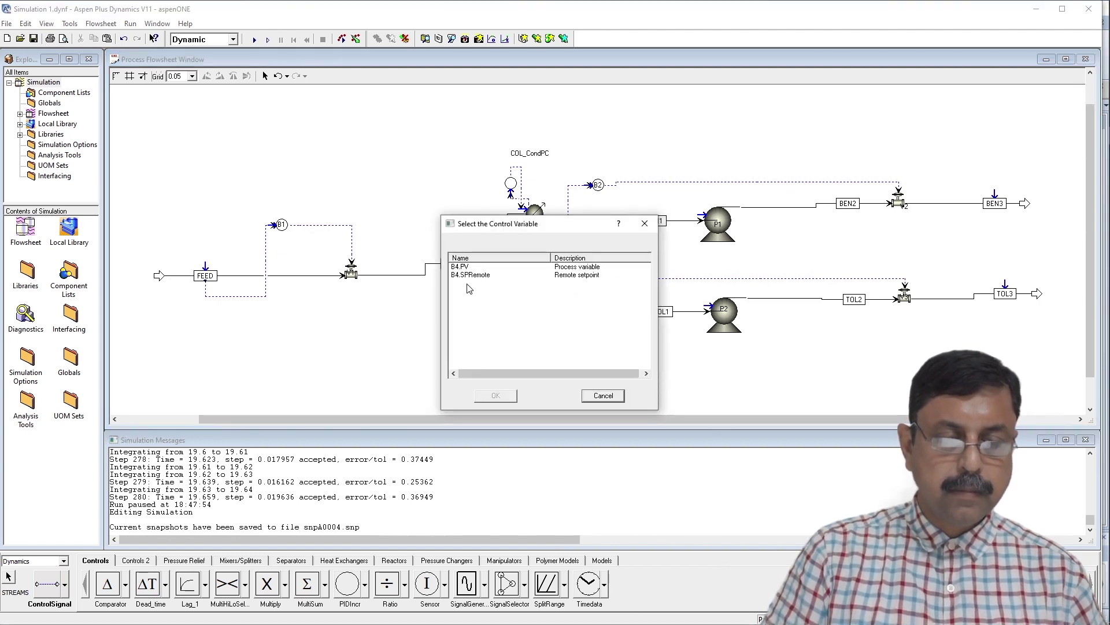
pyautogui.click(465, 269)
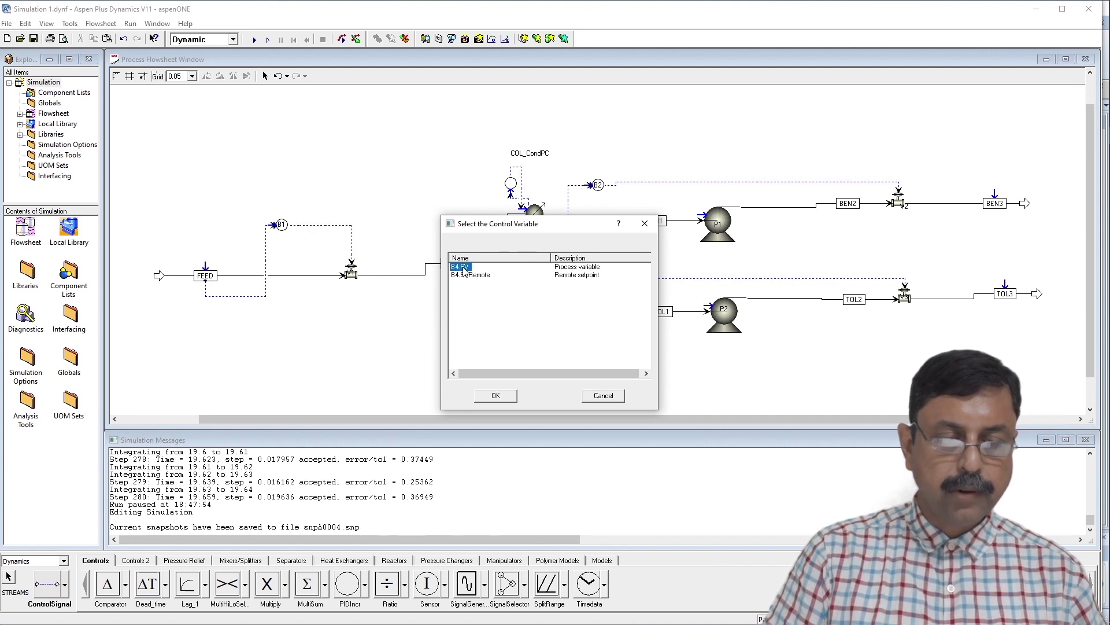
pyautogui.click(496, 395)
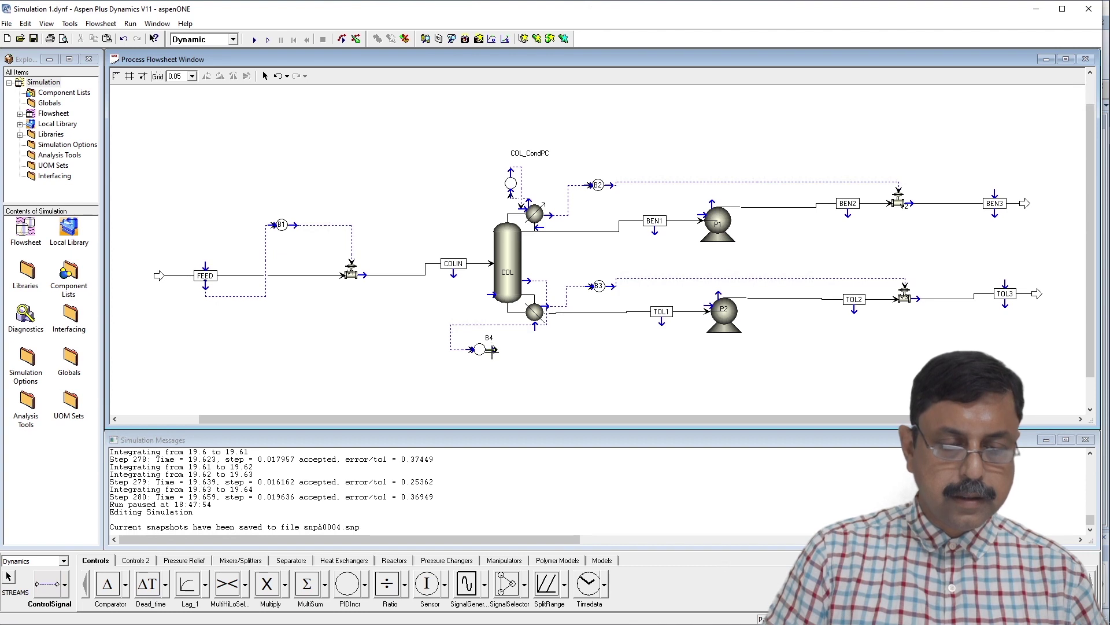
# Connect a control signal from B4's controller output (OP) to column COL's specified reboiler duty, QRebR.
pyautogui.click(491, 350)
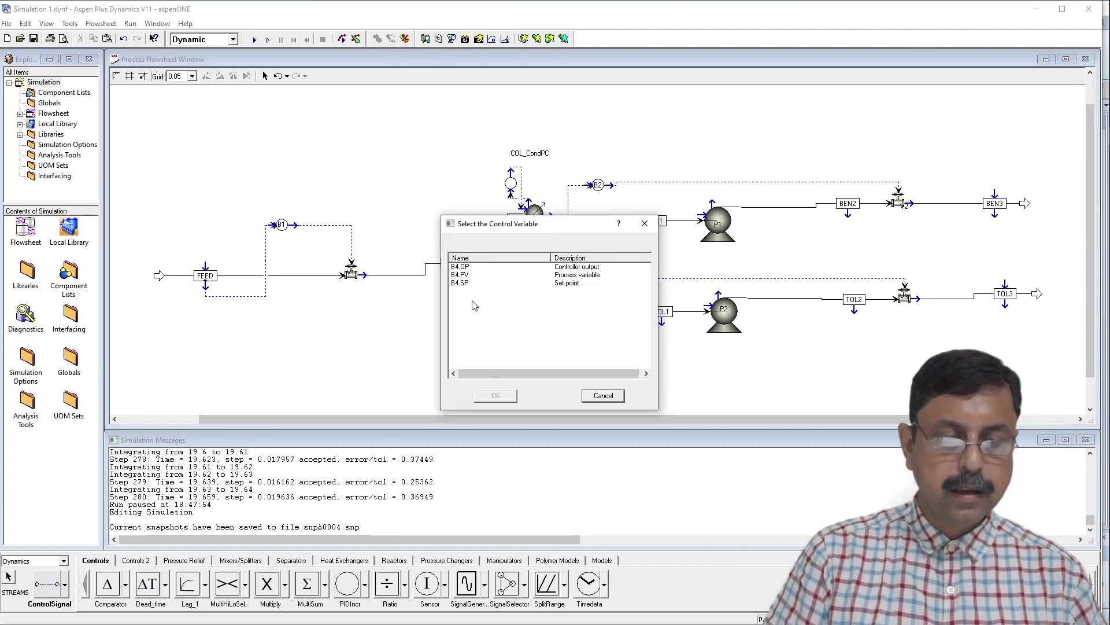
pyautogui.click(463, 267)
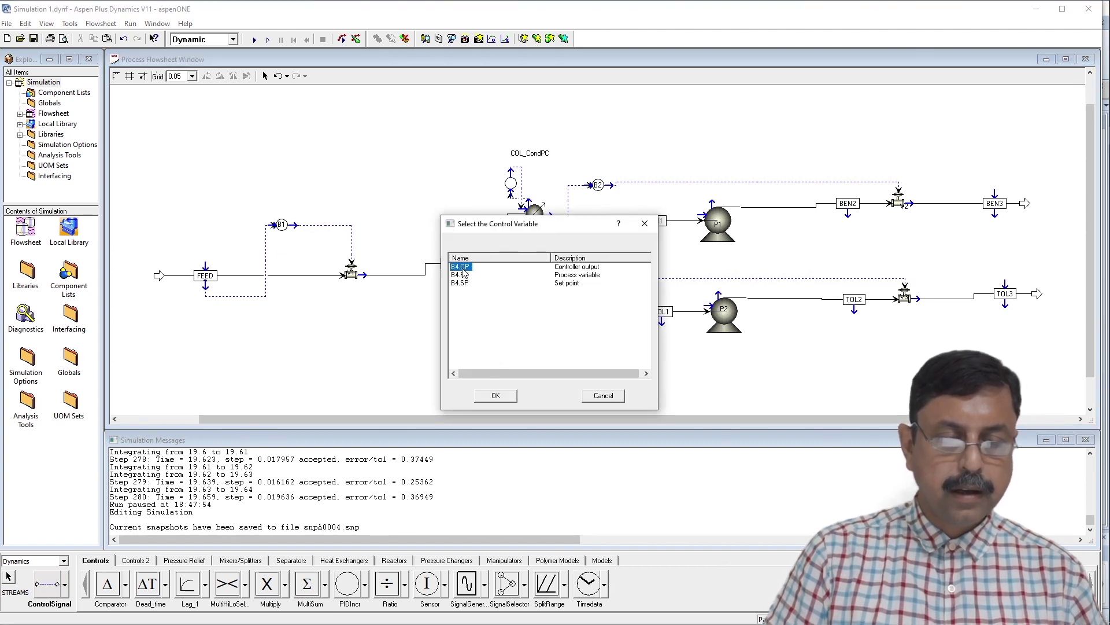
pyautogui.click(495, 396)
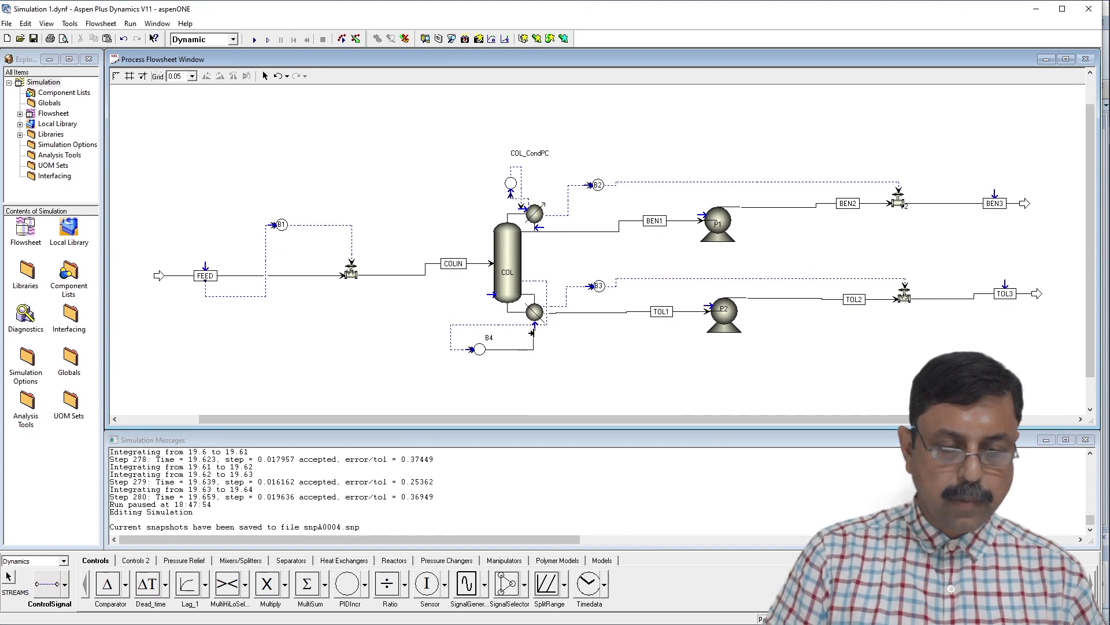
pyautogui.click(534, 330)
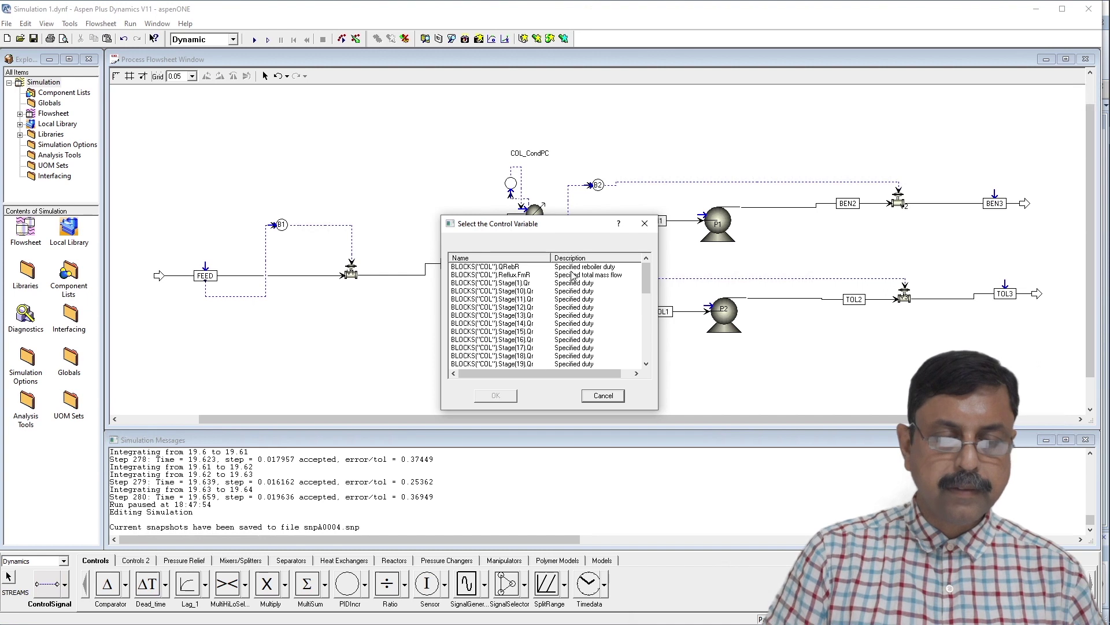
pyautogui.click(501, 267)
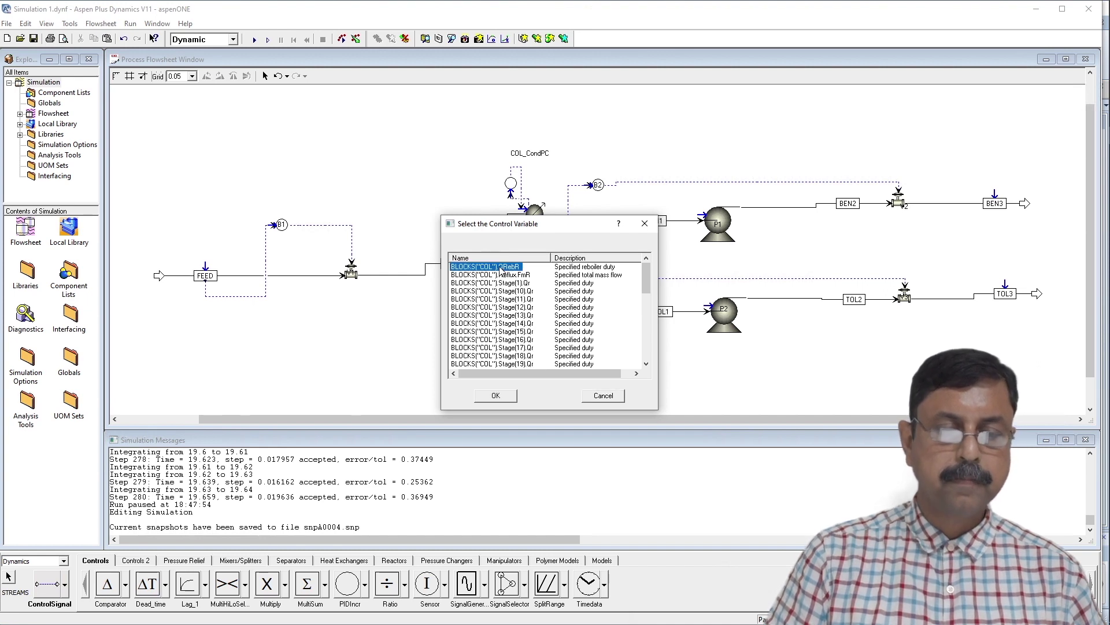
pyautogui.click(496, 395)
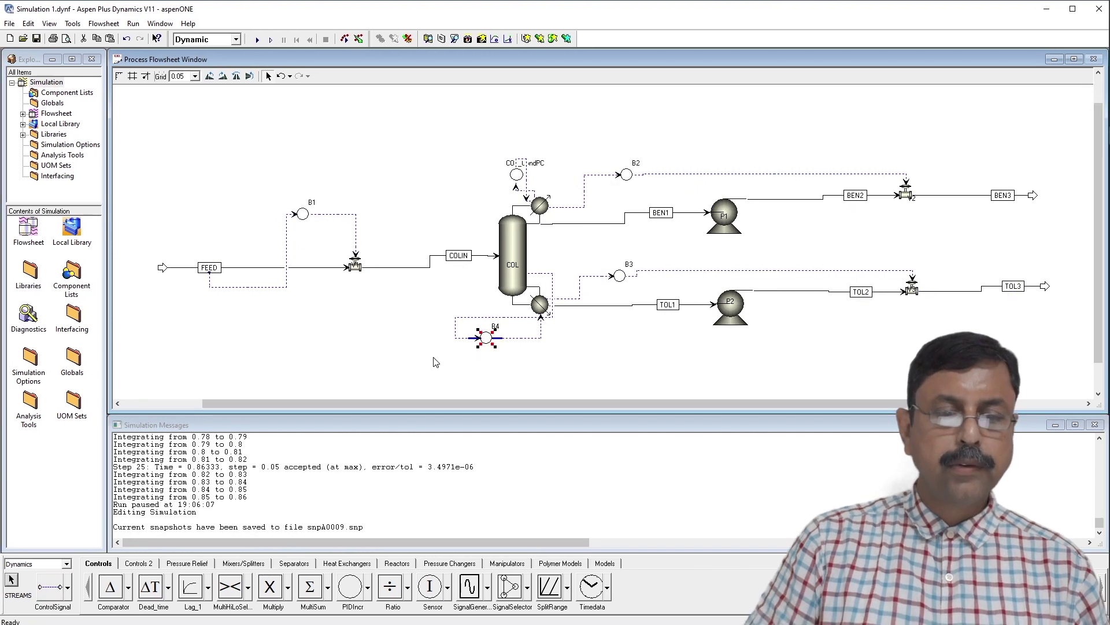
# Open controller B4's faceplate and configuration form, and initialize its set point and output values.
pyautogui.doubleClick(487, 341)
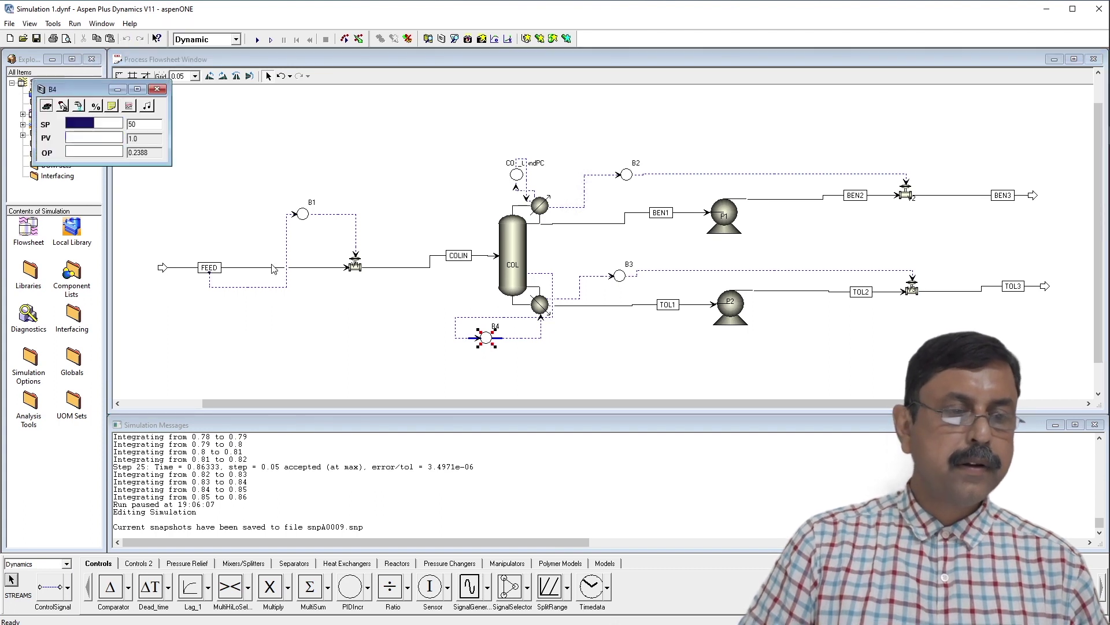
pyautogui.click(114, 109)
pyautogui.moveTo(120, 89); pyautogui.dragTo(288, 140)
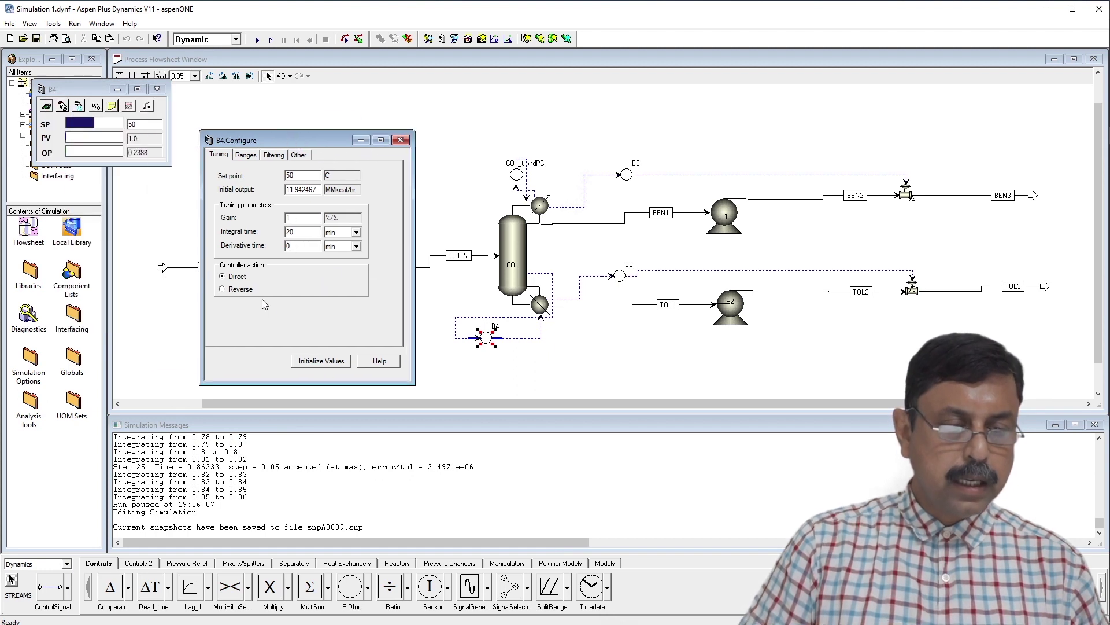
pyautogui.click(322, 362)
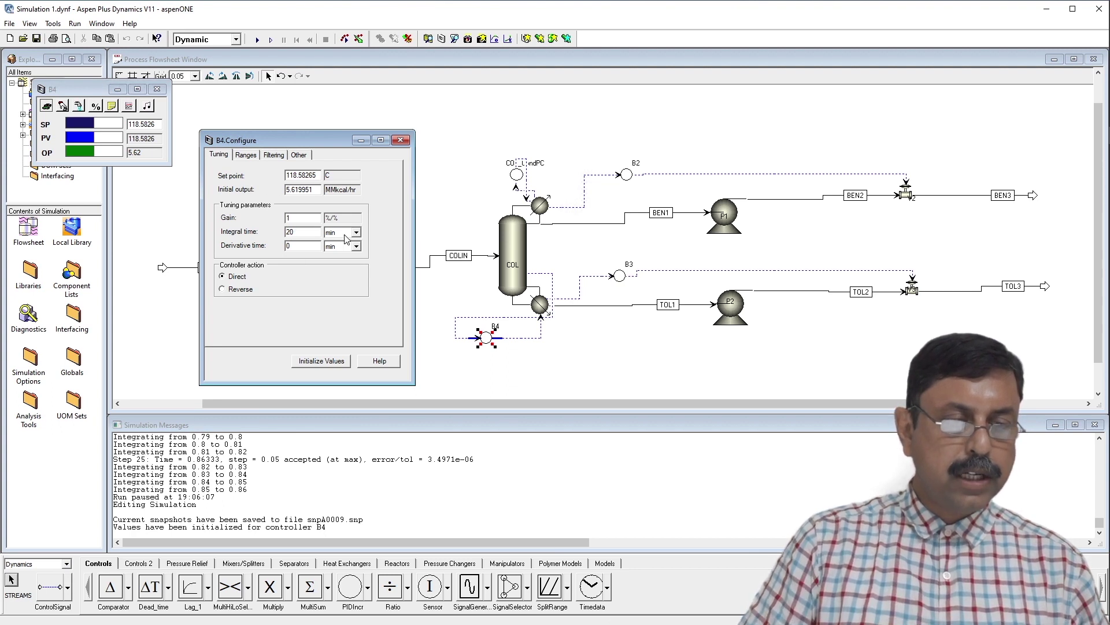
# Run the simulation and start an open loop tuning test on B4 with an upward step of 1% of the output range.
pyautogui.click(147, 107)
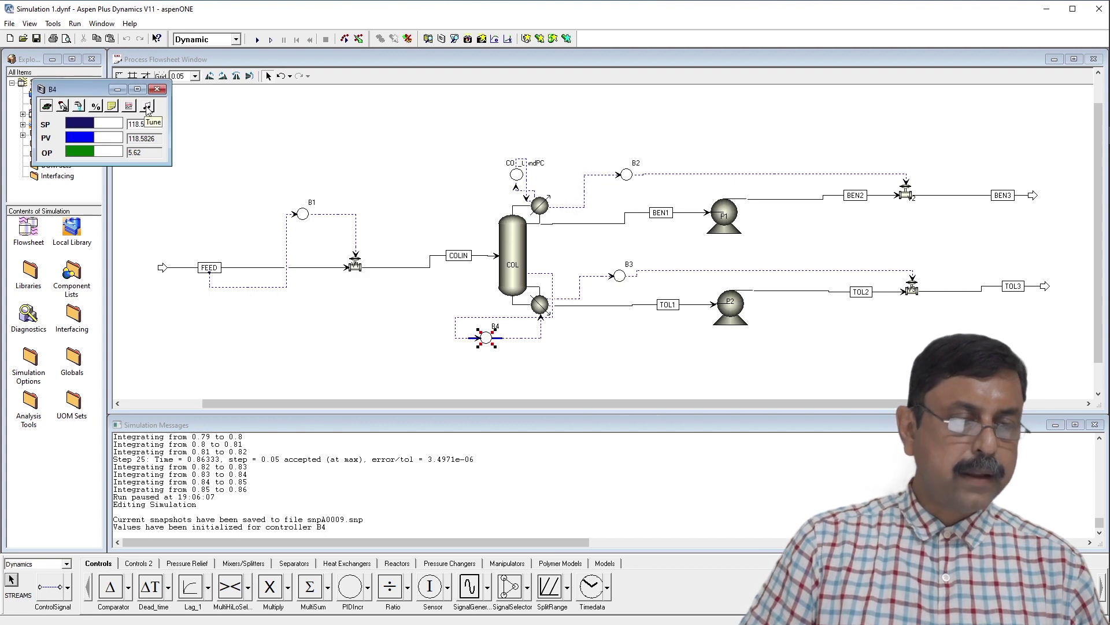
pyautogui.click(148, 107)
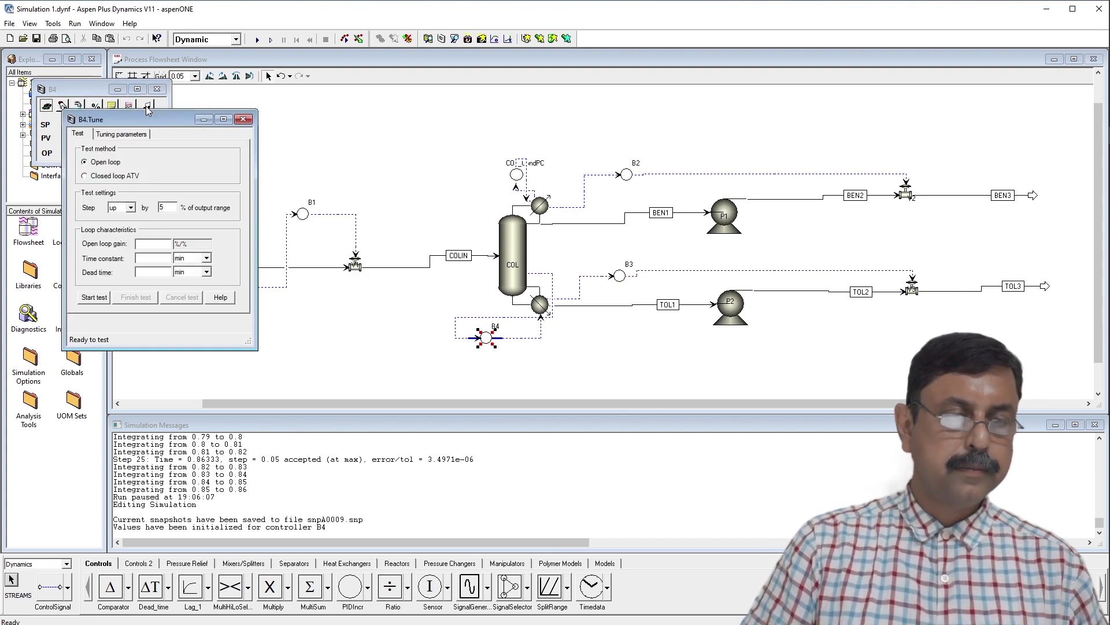
pyautogui.moveTo(356, 123); pyautogui.dragTo(593, 103)
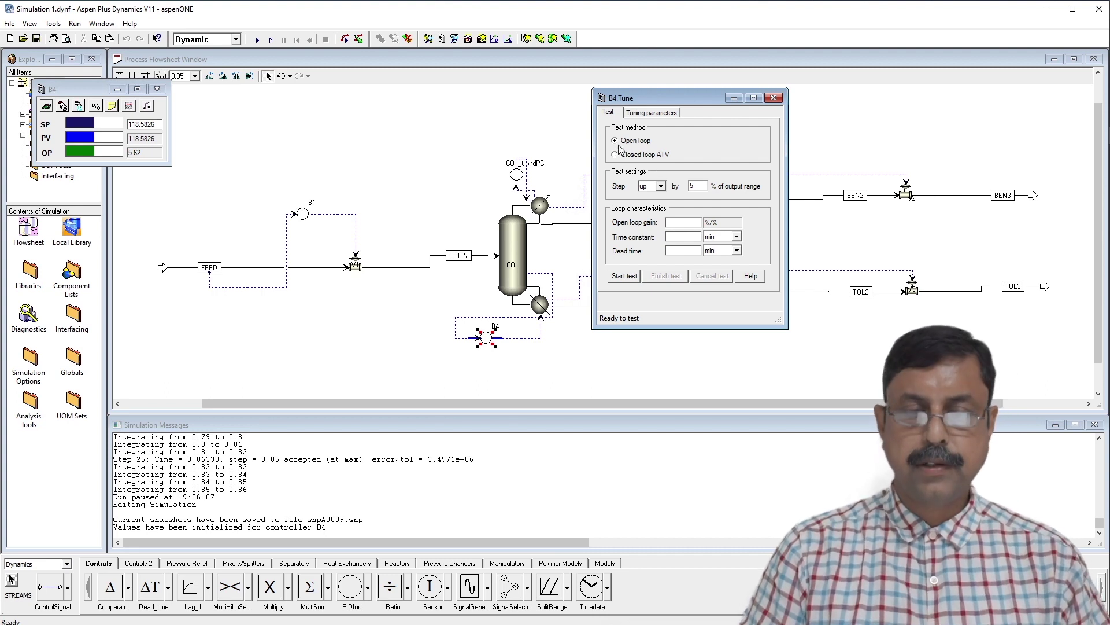
pyautogui.doubleClick(694, 186)
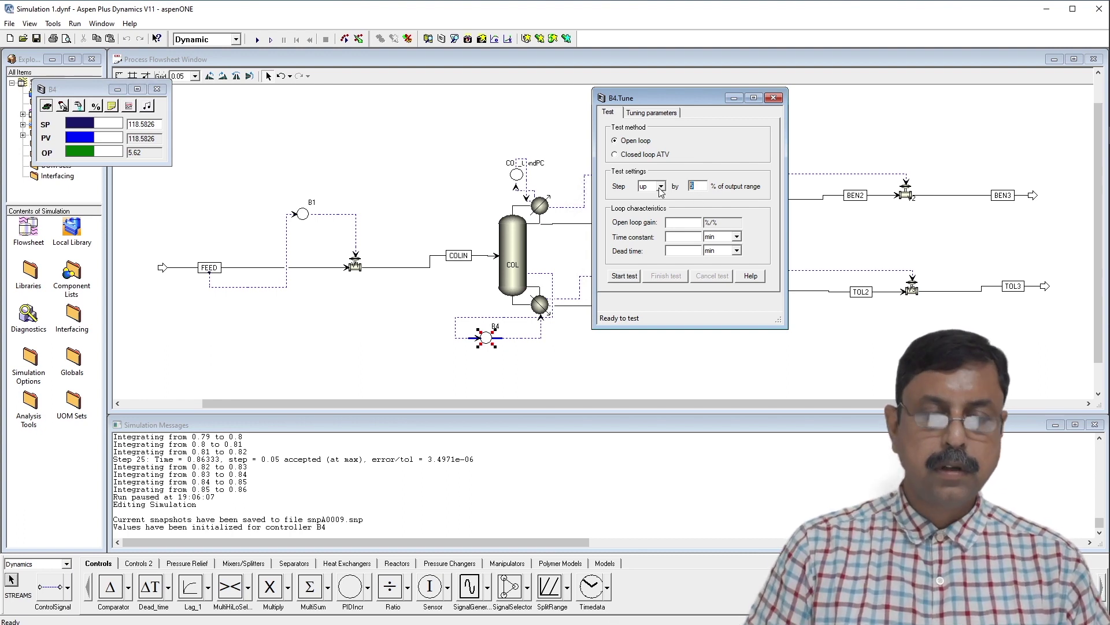
pyautogui.write('1')
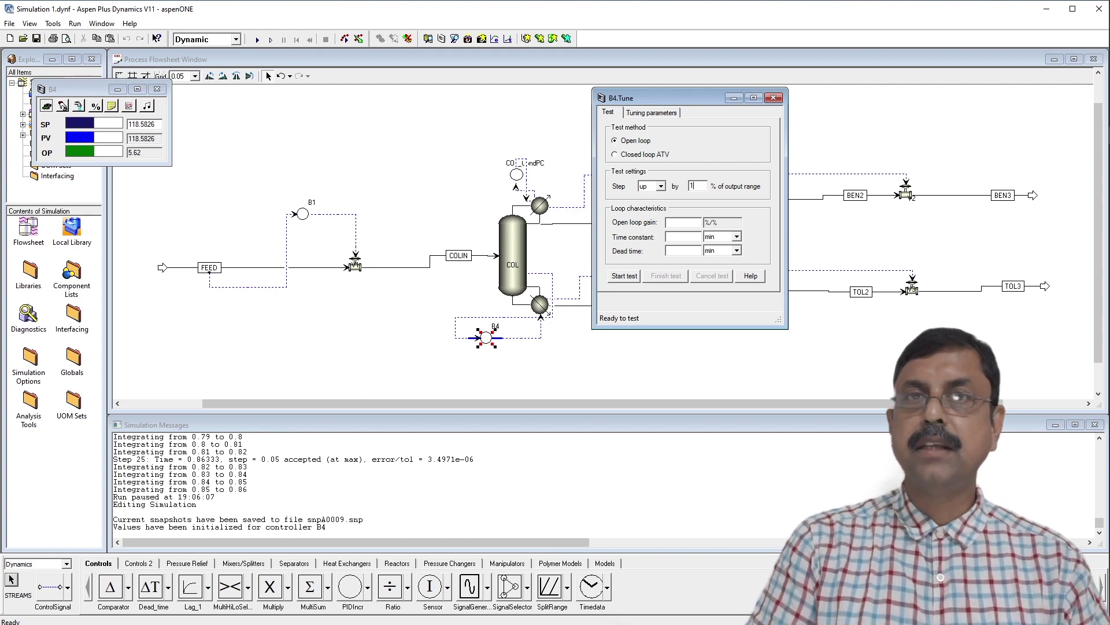
pyautogui.click(257, 39)
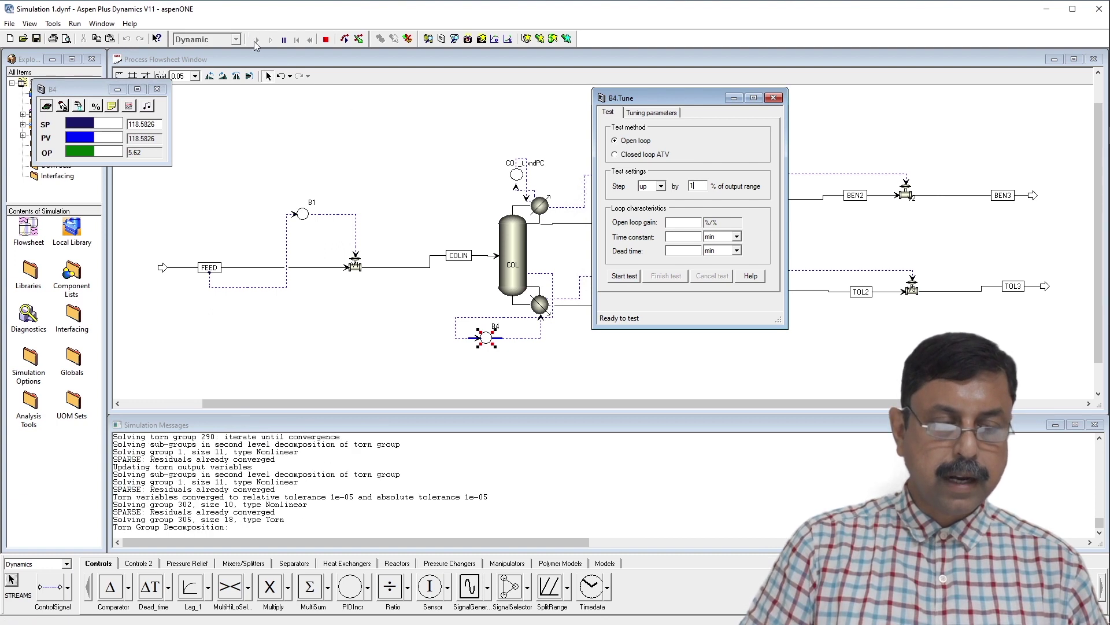
pyautogui.click(624, 276)
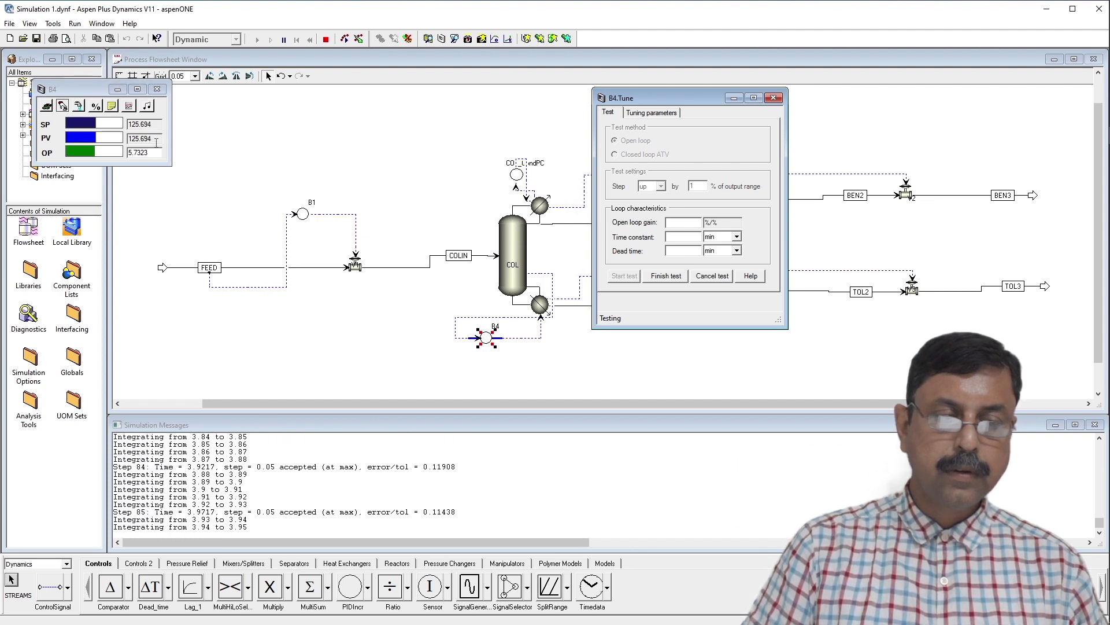
# Open B4's results plot, move it clear of the faceplate and widen it.
pyautogui.click(128, 107)
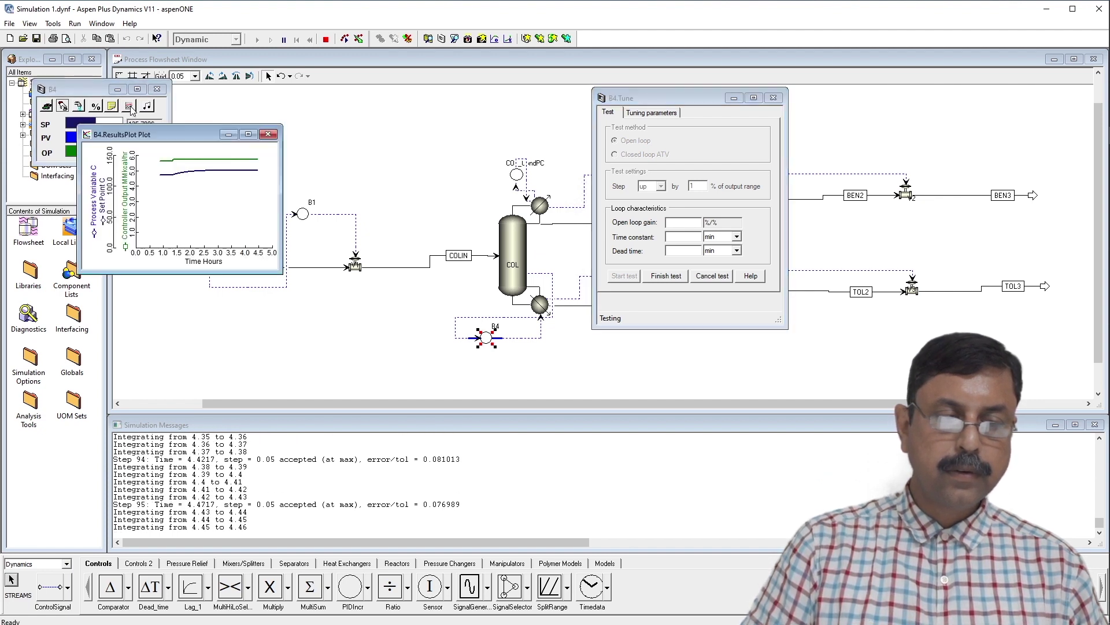
pyautogui.moveTo(192, 135); pyautogui.dragTo(258, 269)
pyautogui.moveTo(333, 330); pyautogui.dragTo(479, 330)
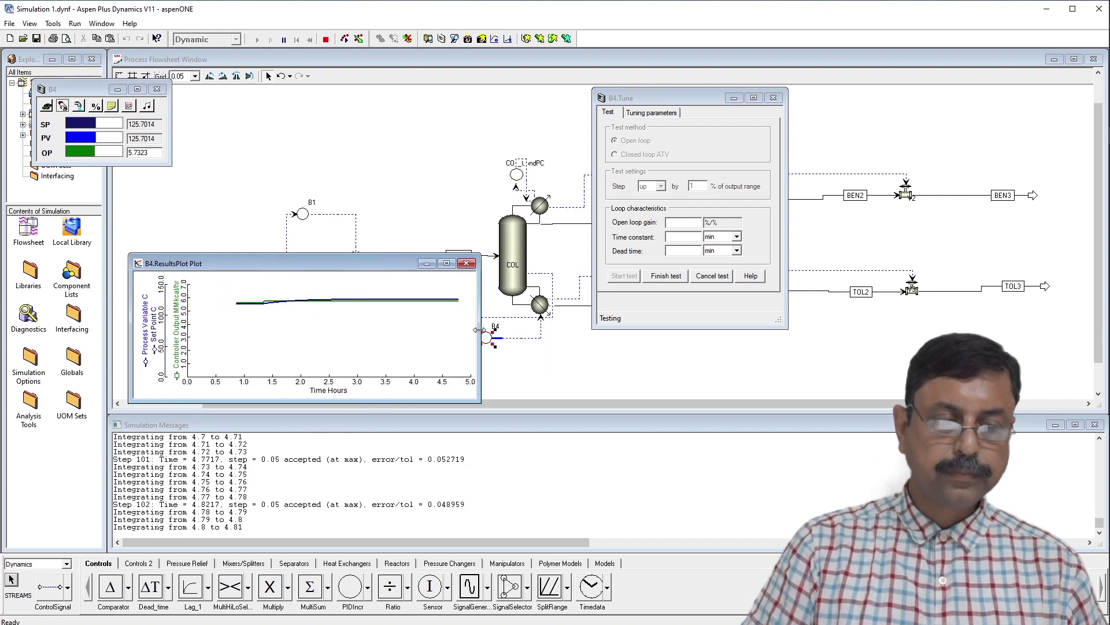
# Set the process variable axis of B4's results plot to a range of 120 to 130.
pyautogui.doubleClick(161, 315)
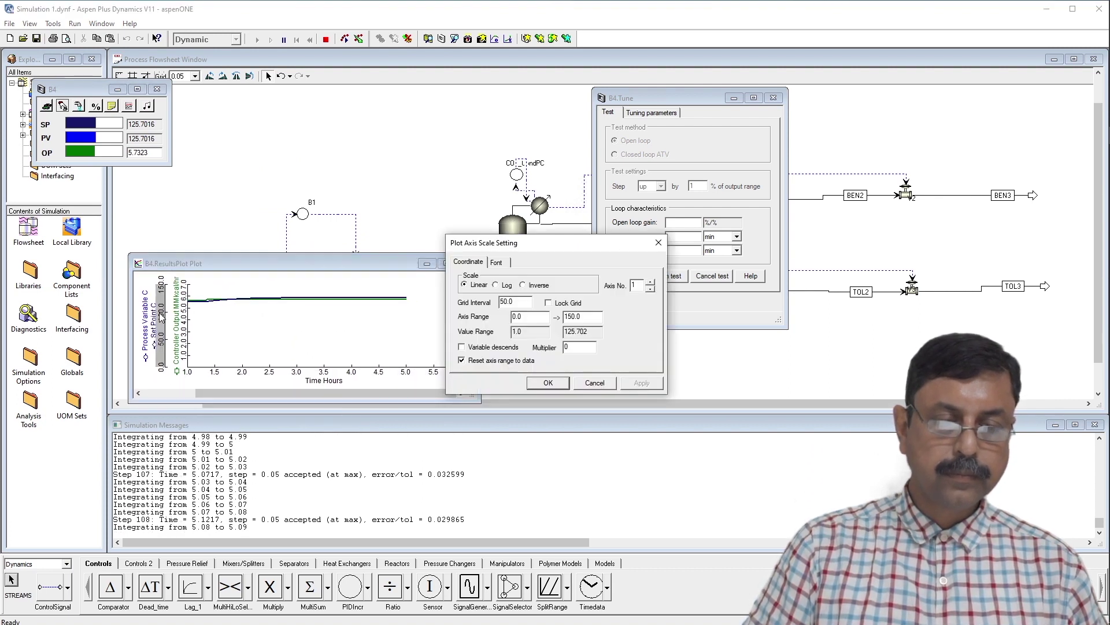
pyautogui.doubleClick(524, 317)
pyautogui.write('1')
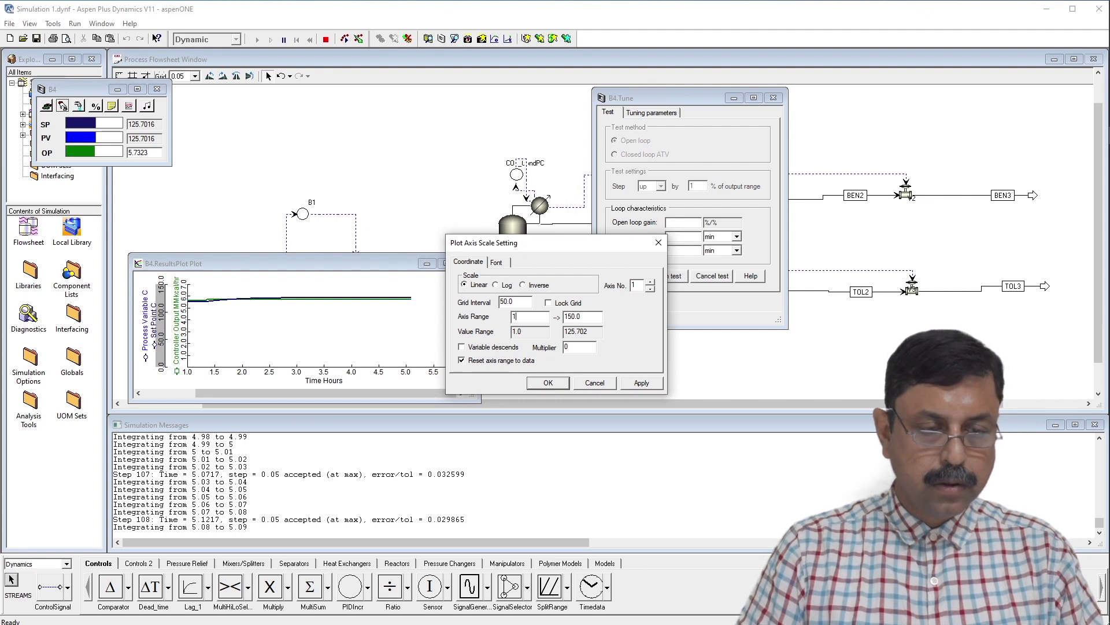
pyautogui.write('20')
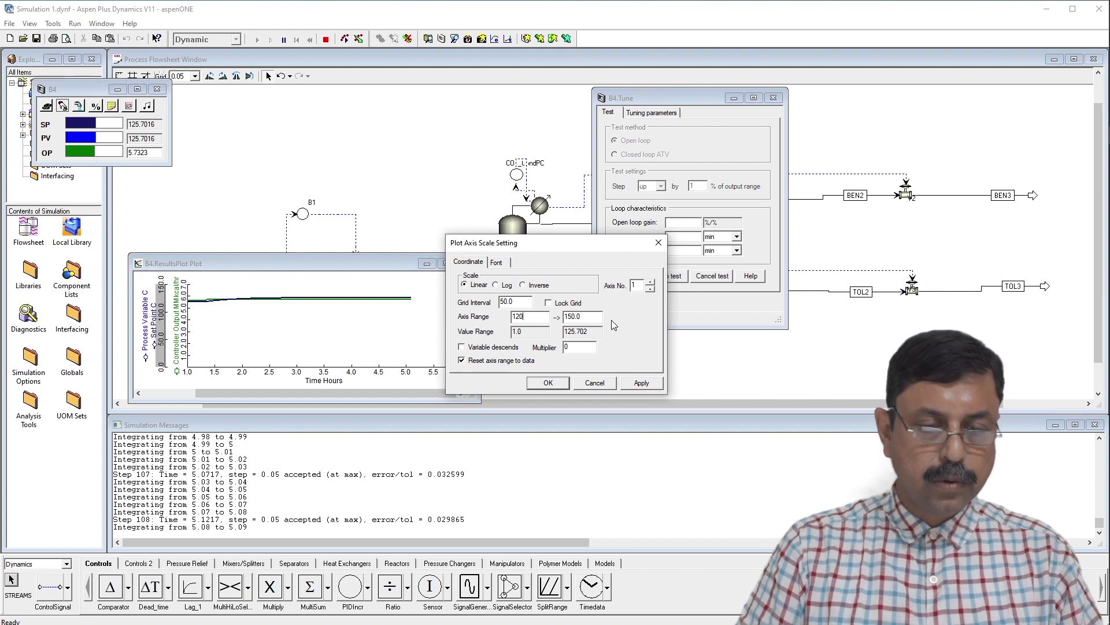
pyautogui.press('Tab')
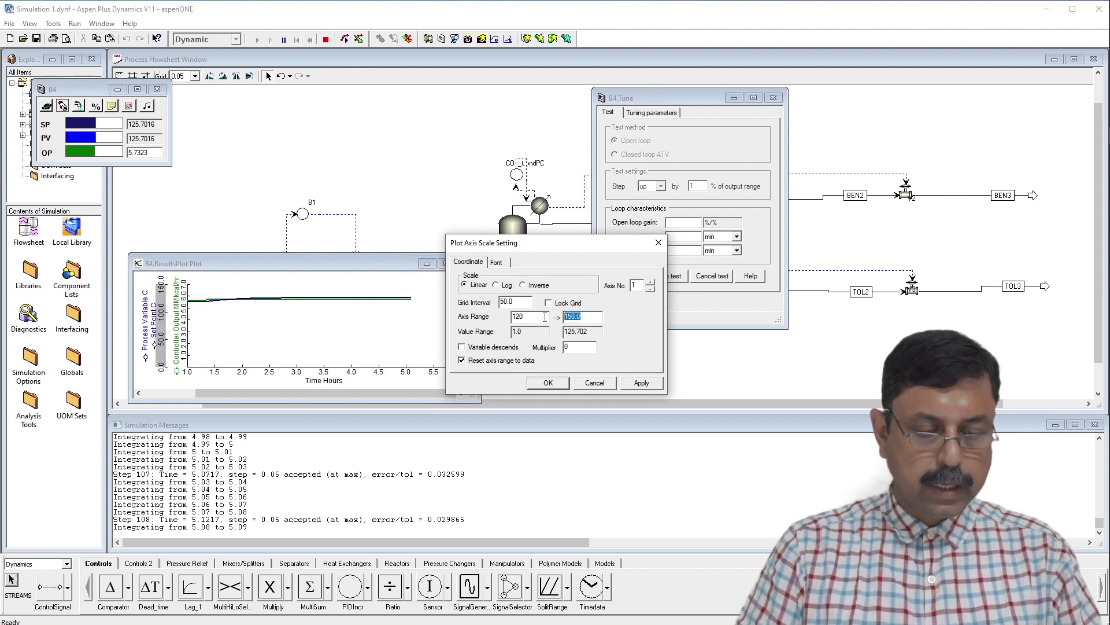
pyautogui.write('130')
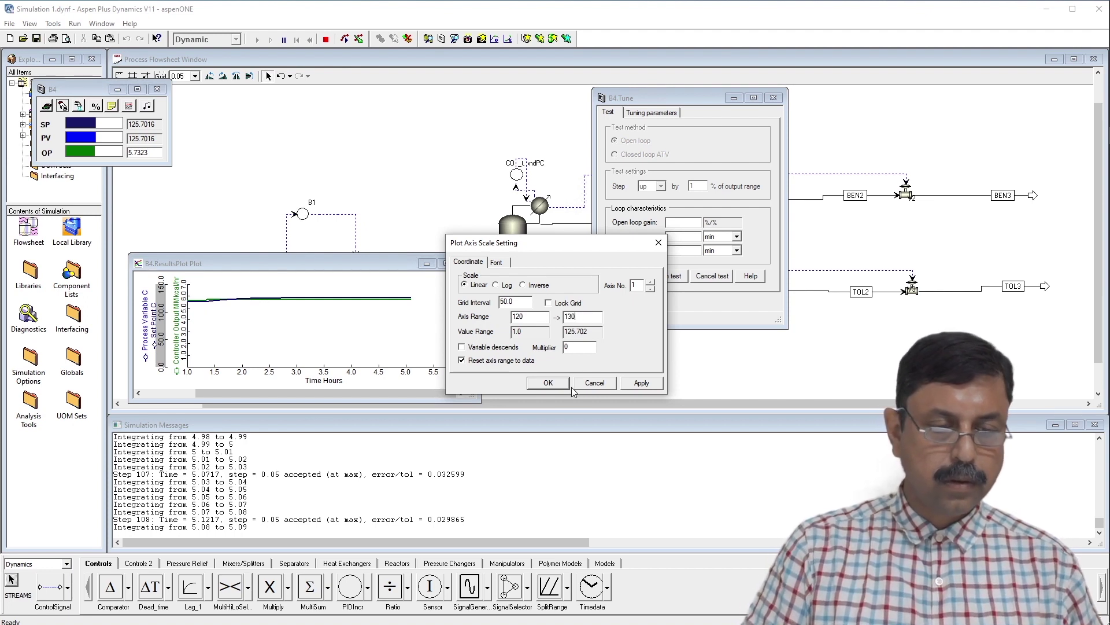
pyautogui.click(549, 383)
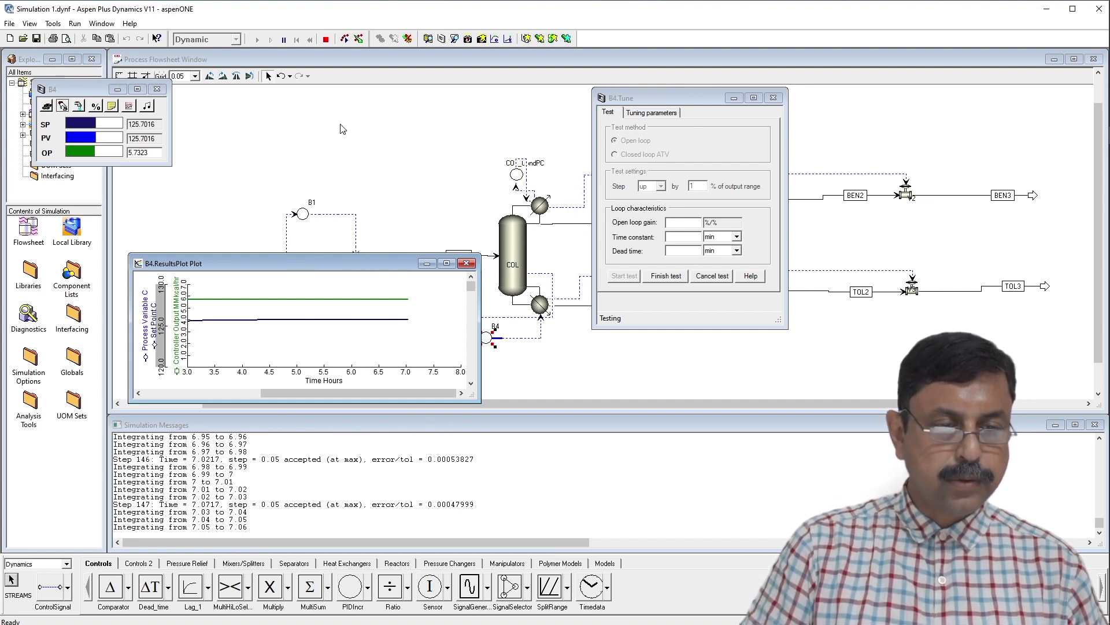
# Pause the simulation, close the results plot and finish B4's open loop tuning test.
pyautogui.click(284, 39)
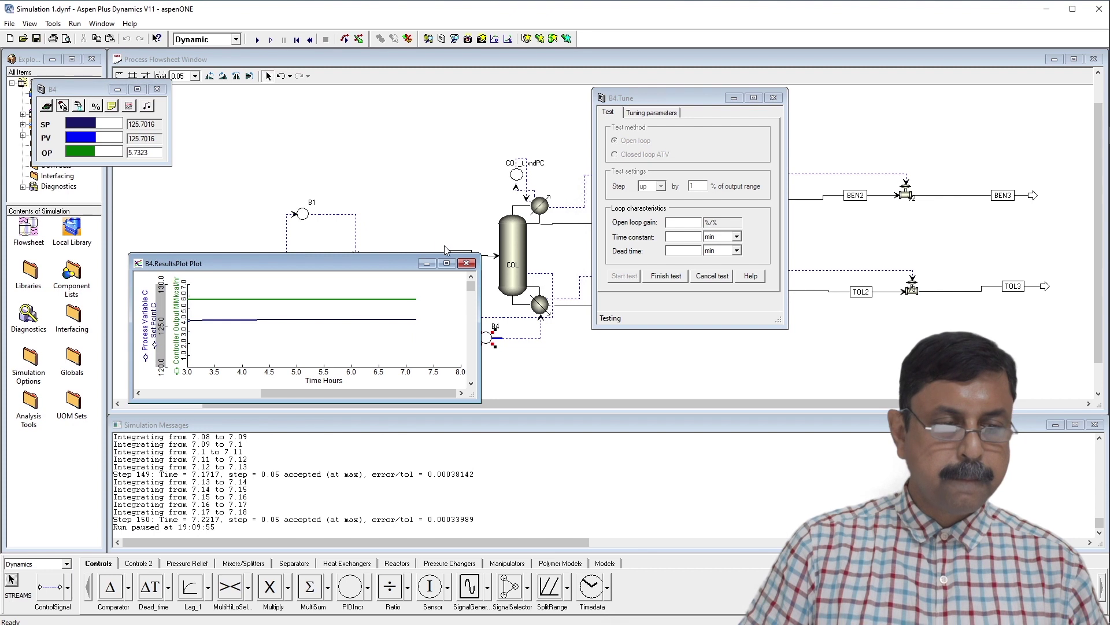
pyautogui.click(466, 263)
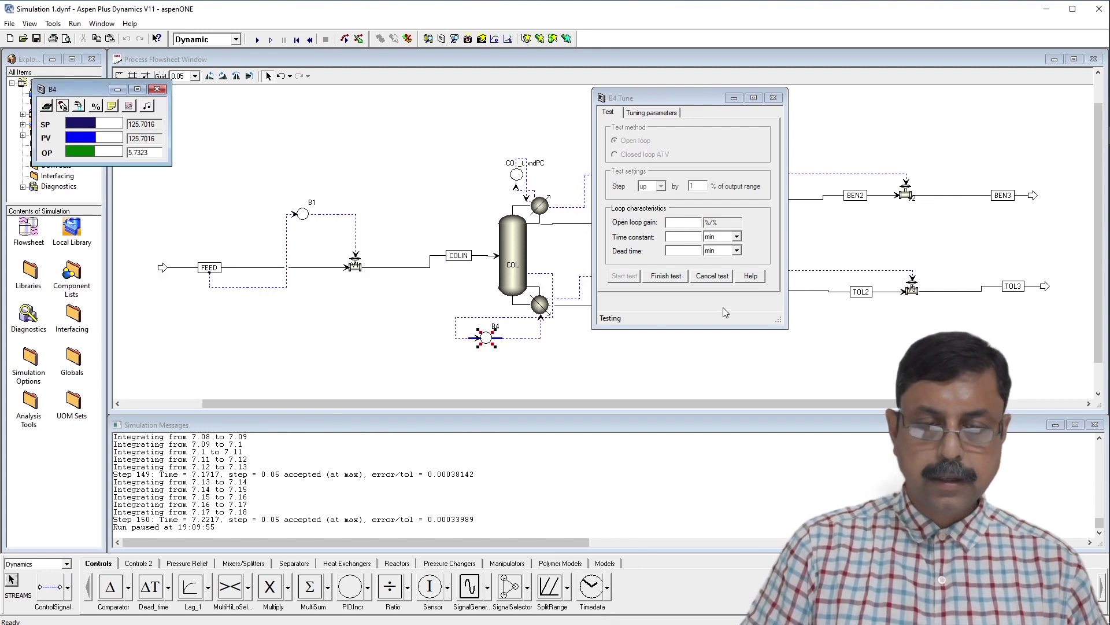
pyautogui.click(666, 276)
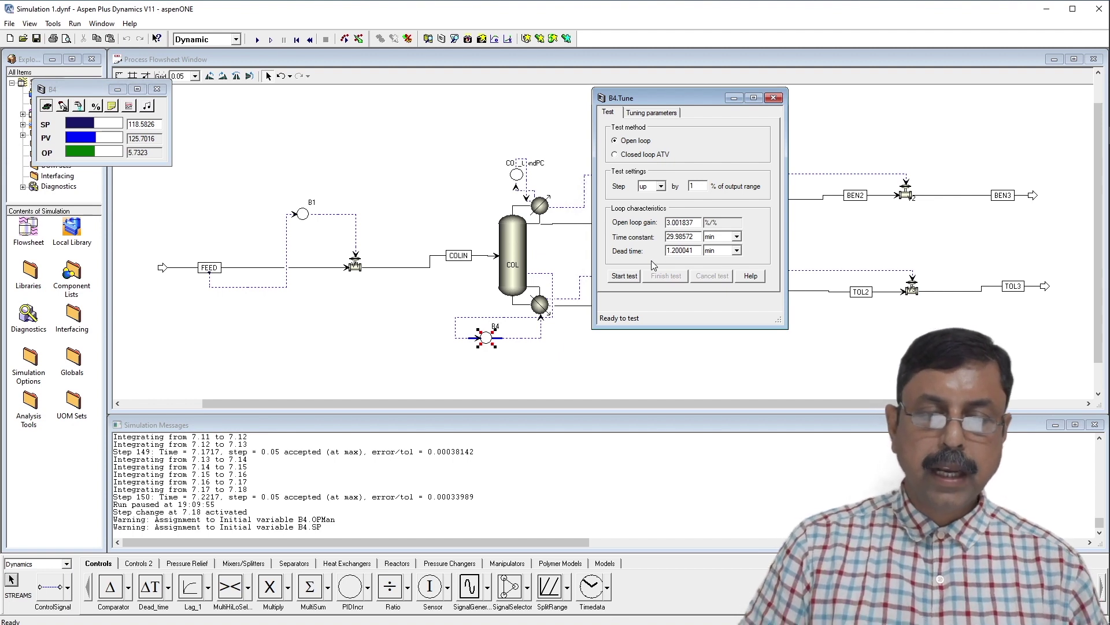
# Calculate B4's tuning parameters for a PI controller using the IMC rule with a lambda value of 42 min.
pyautogui.click(651, 114)
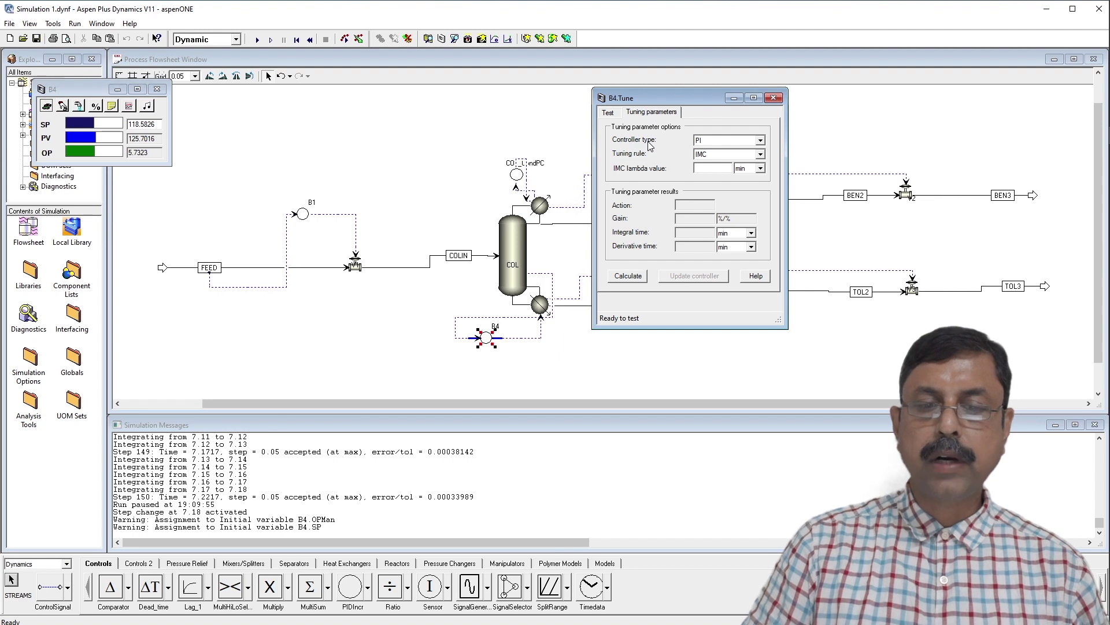
pyautogui.click(761, 141)
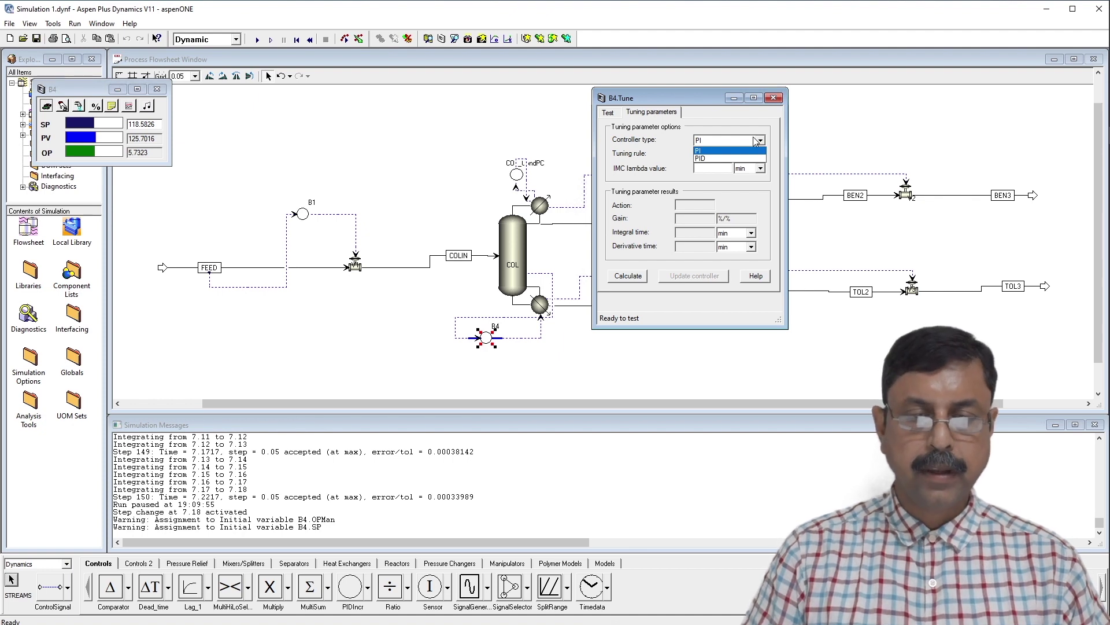
pyautogui.click(755, 141)
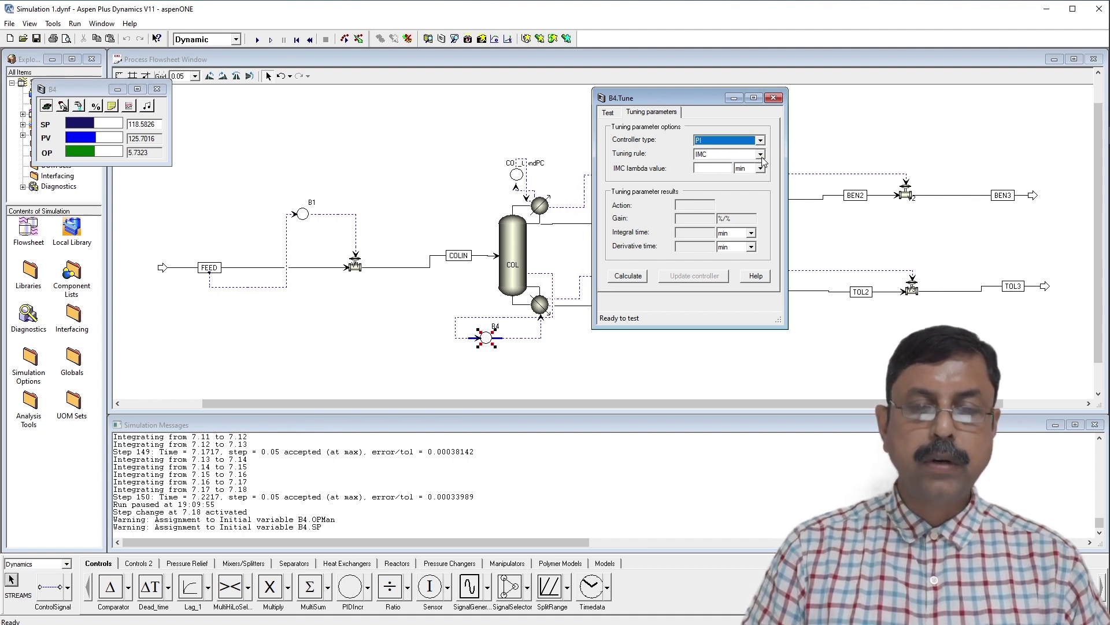
pyautogui.click(760, 155)
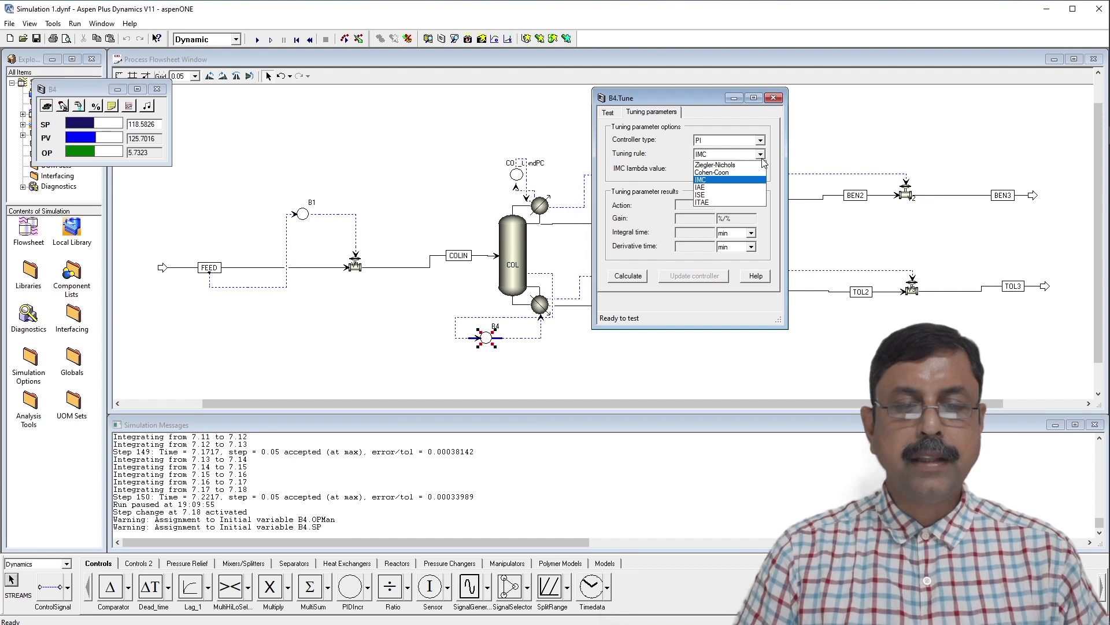
pyautogui.click(726, 179)
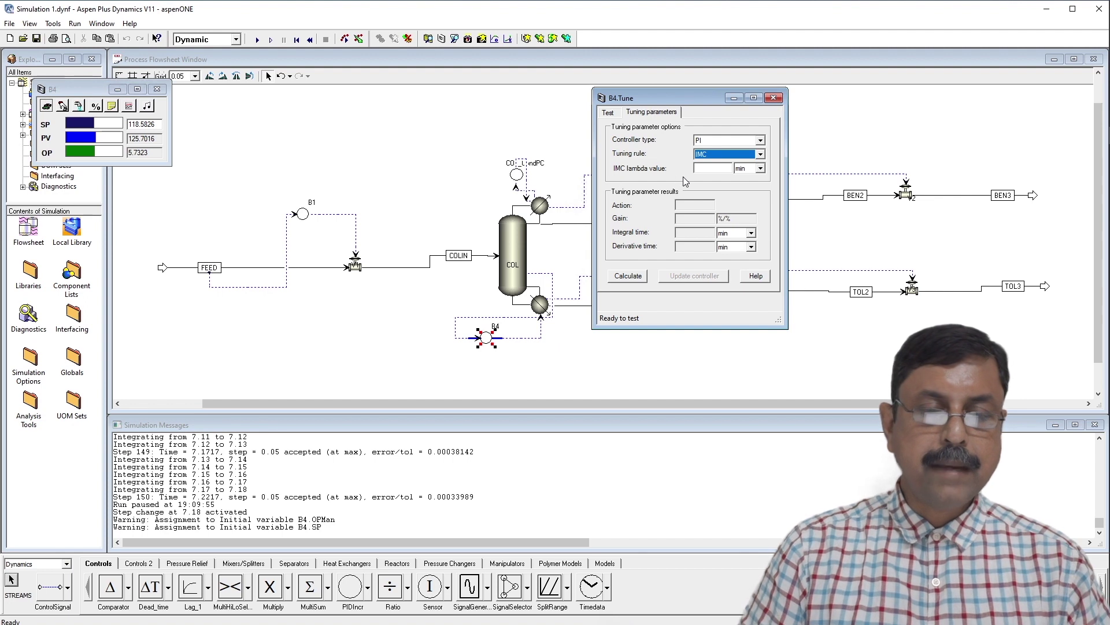
pyautogui.click(712, 168)
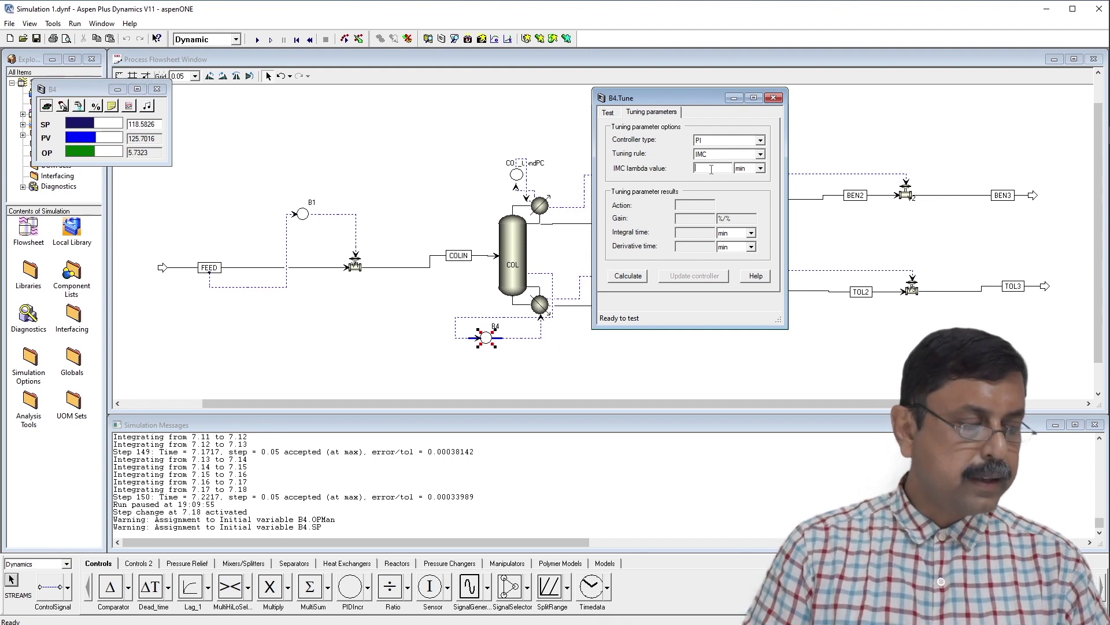
pyautogui.write('42')
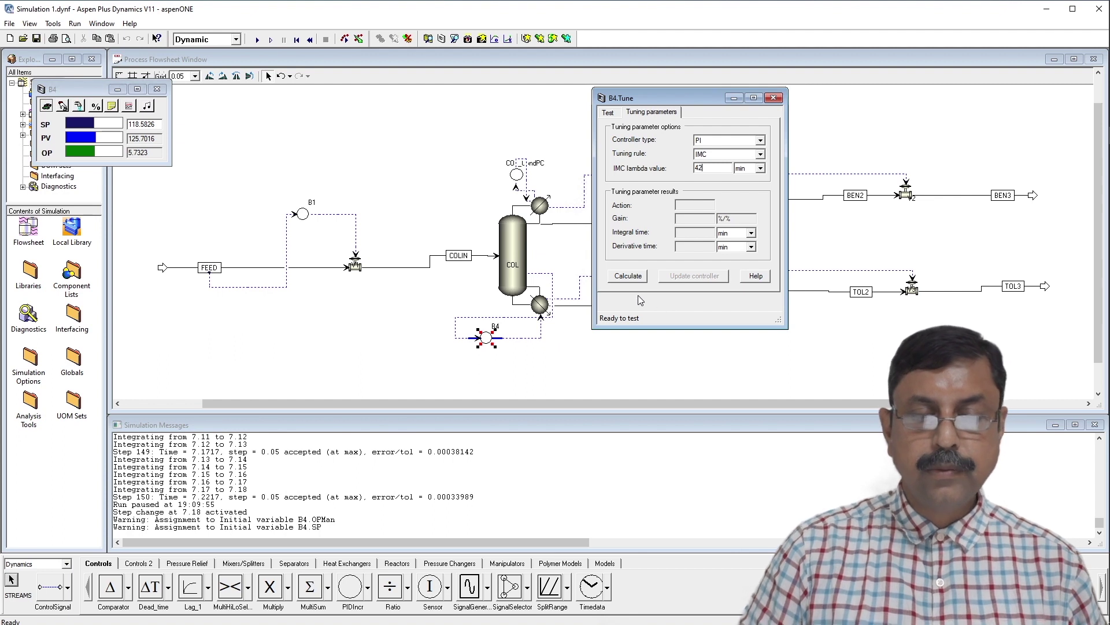
pyautogui.click(629, 276)
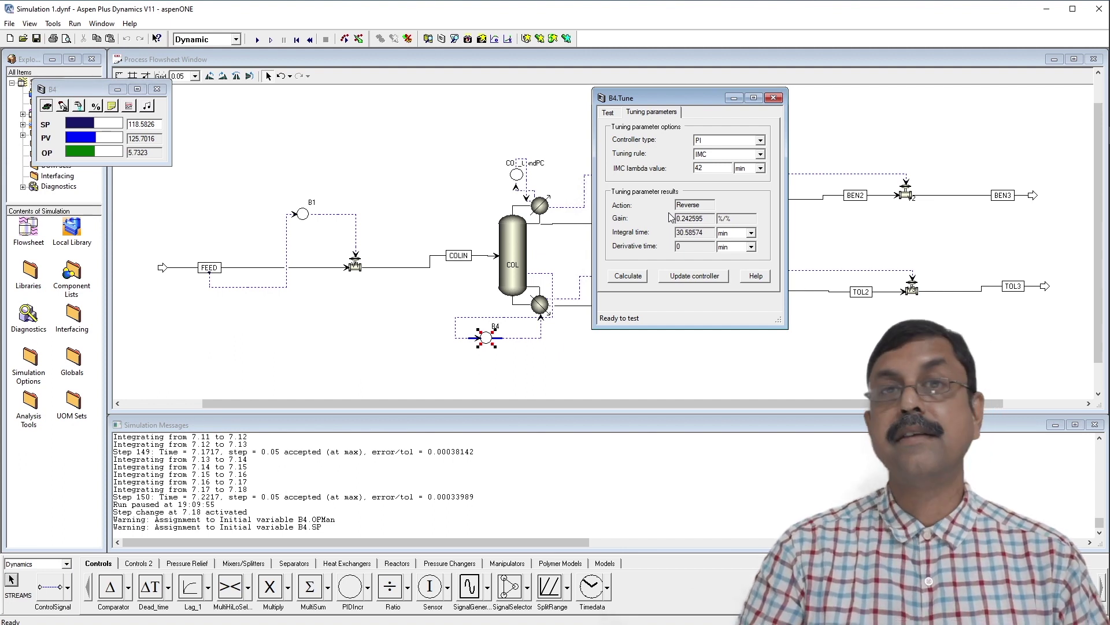
# Open B4's configuration form, update the controller with the calculated tuning parameters, and close the configuration and tuning forms.
pyautogui.click(113, 105)
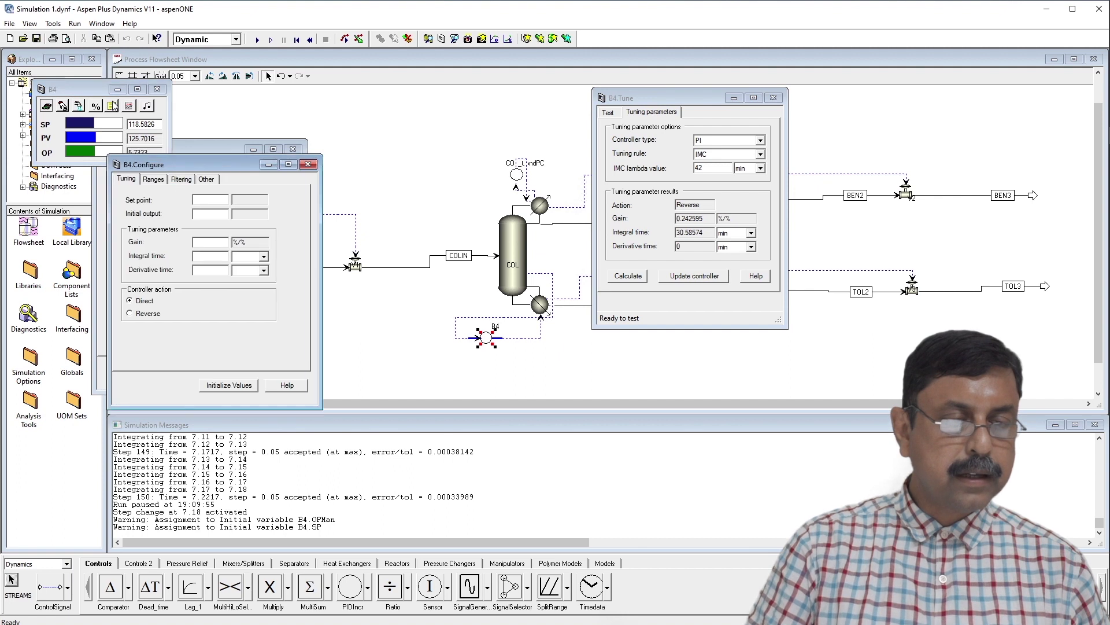
pyautogui.click(308, 164)
pyautogui.moveTo(214, 149); pyautogui.dragTo(369, 120)
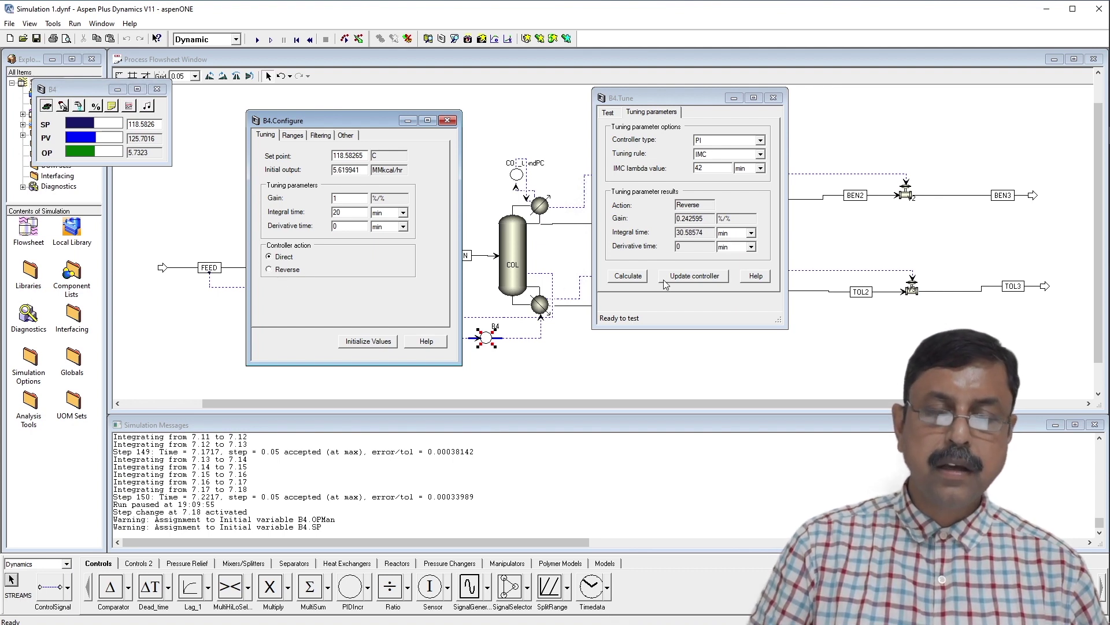
pyautogui.click(695, 276)
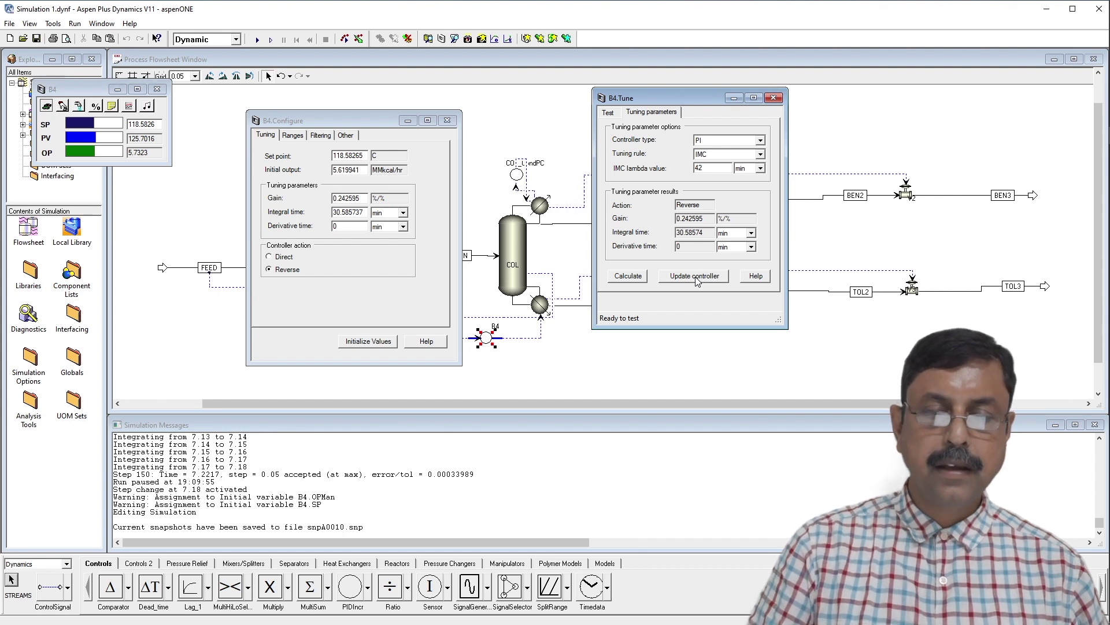
pyautogui.click(773, 98)
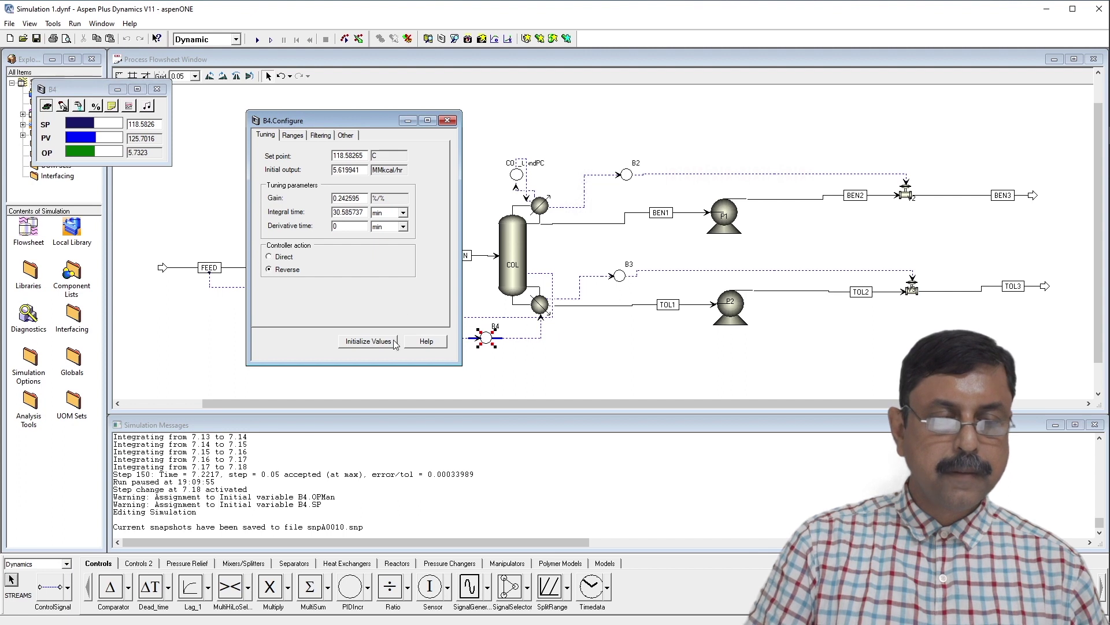
pyautogui.click(448, 120)
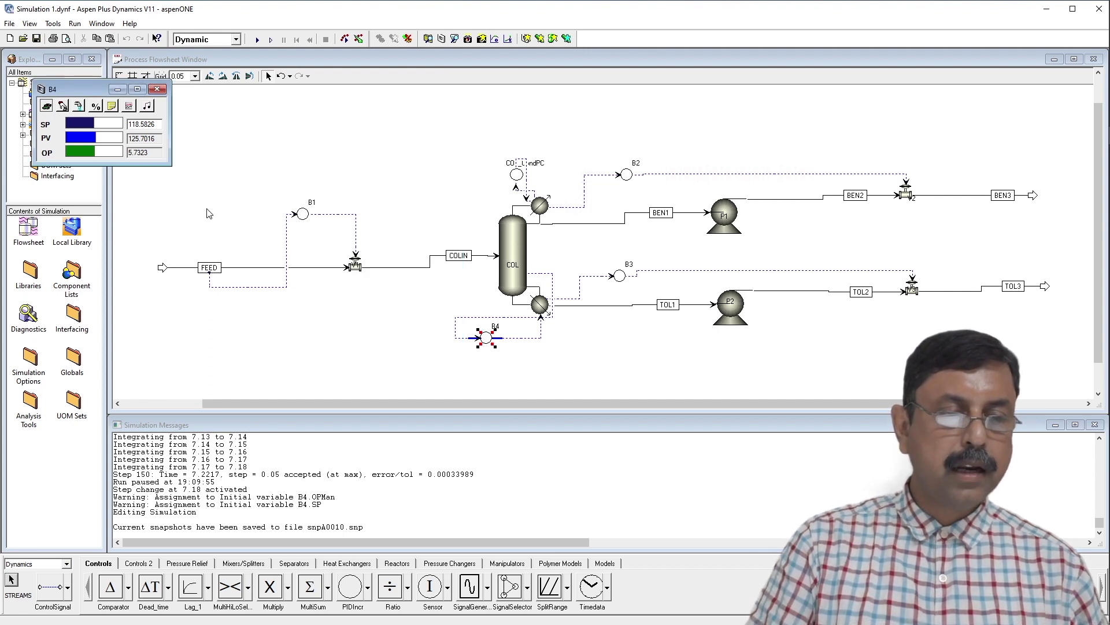
# Reopen B4's results plot, enlarge it across the flowsheet beside the faceplate, and run the simulation.
pyautogui.click(128, 107)
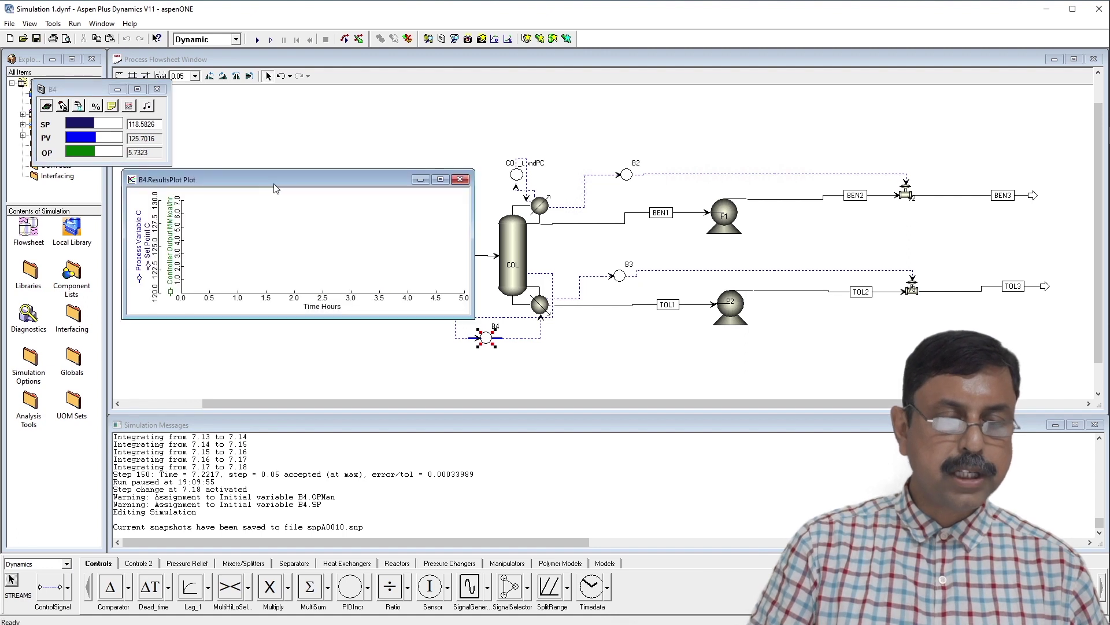
pyautogui.moveTo(348, 185); pyautogui.dragTo(417, 102)
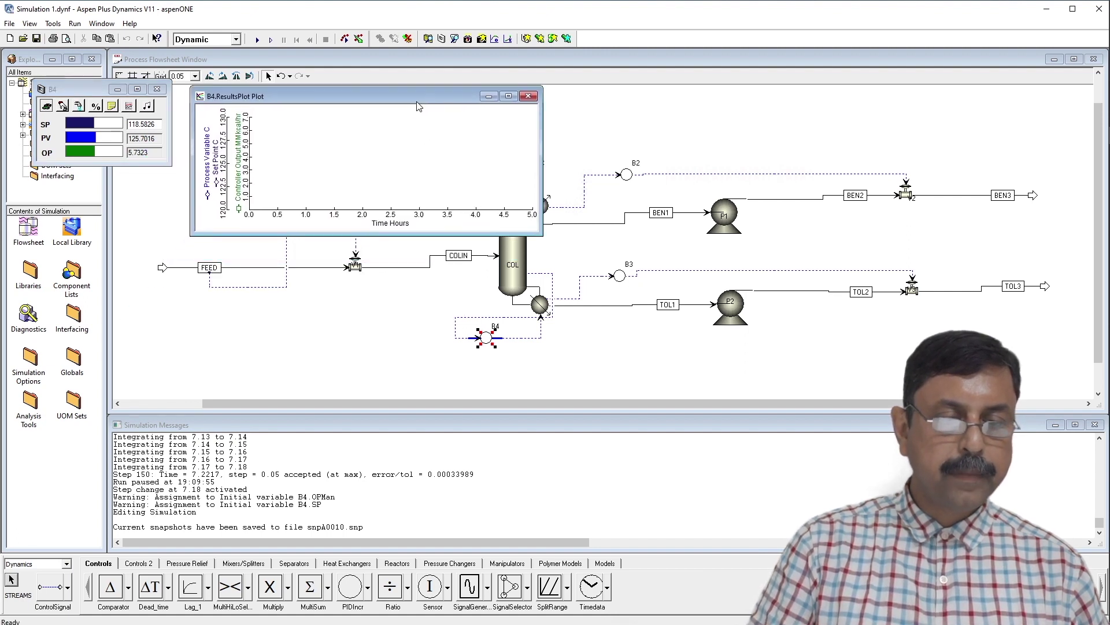
pyautogui.moveTo(543, 162); pyautogui.dragTo(987, 179)
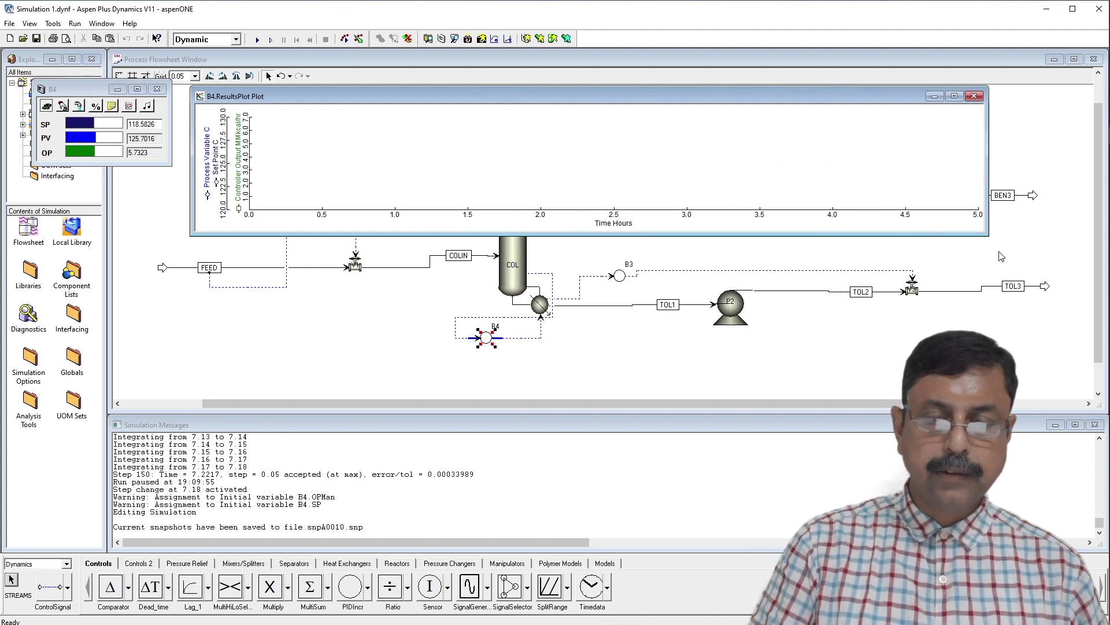
pyautogui.moveTo(987, 234); pyautogui.dragTo(1074, 292)
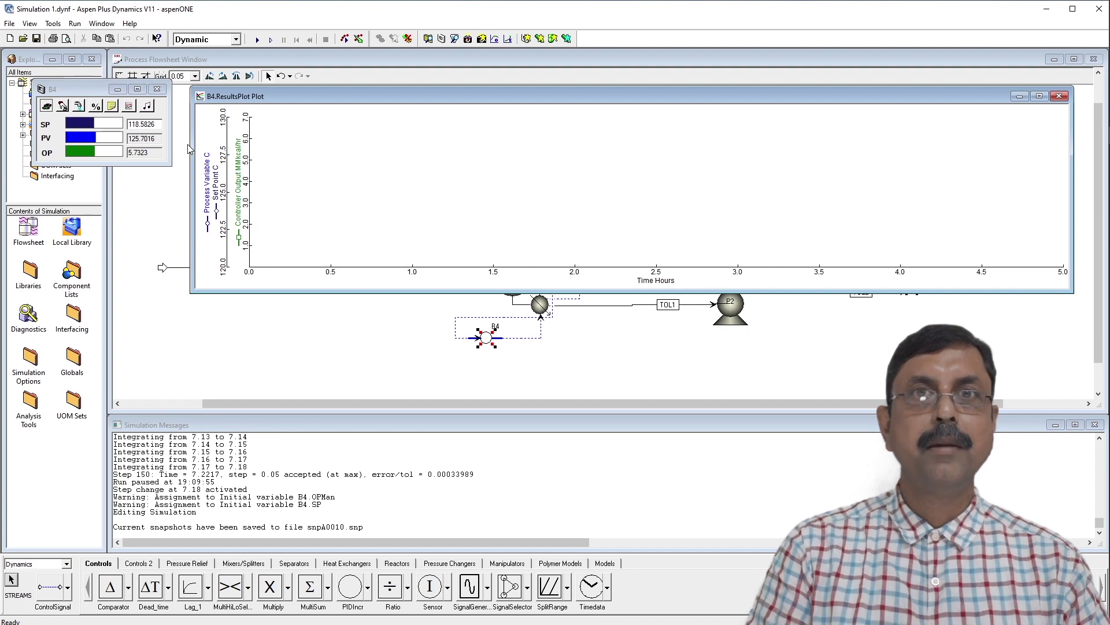
pyautogui.click(258, 39)
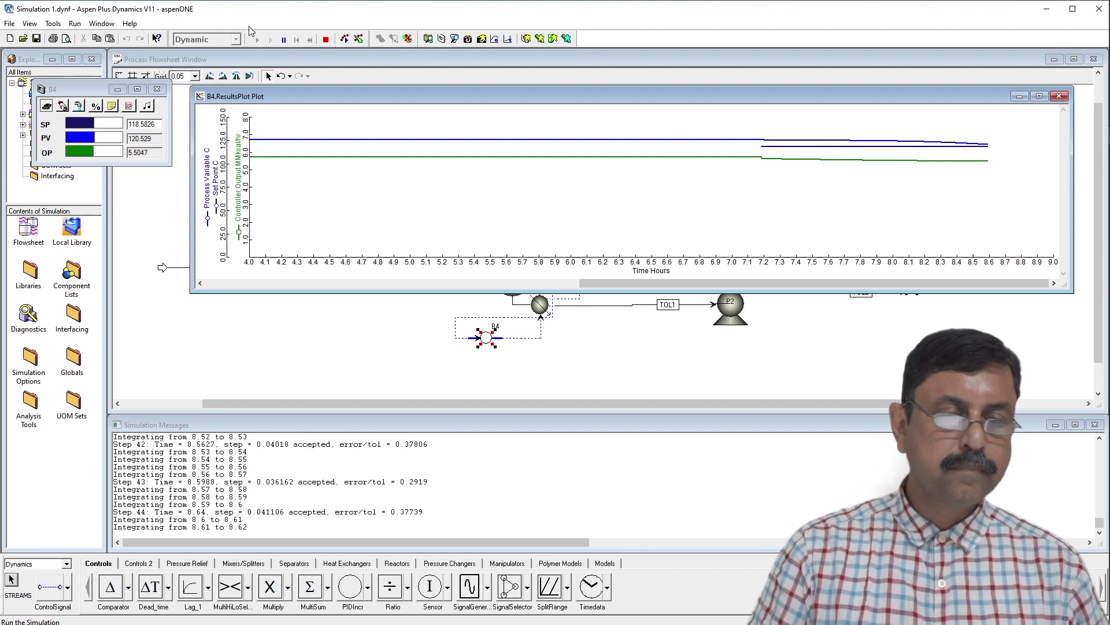
# Rescale the process variable axis of B4's results plot to run from 110 to 127.
pyautogui.doubleClick(222, 166)
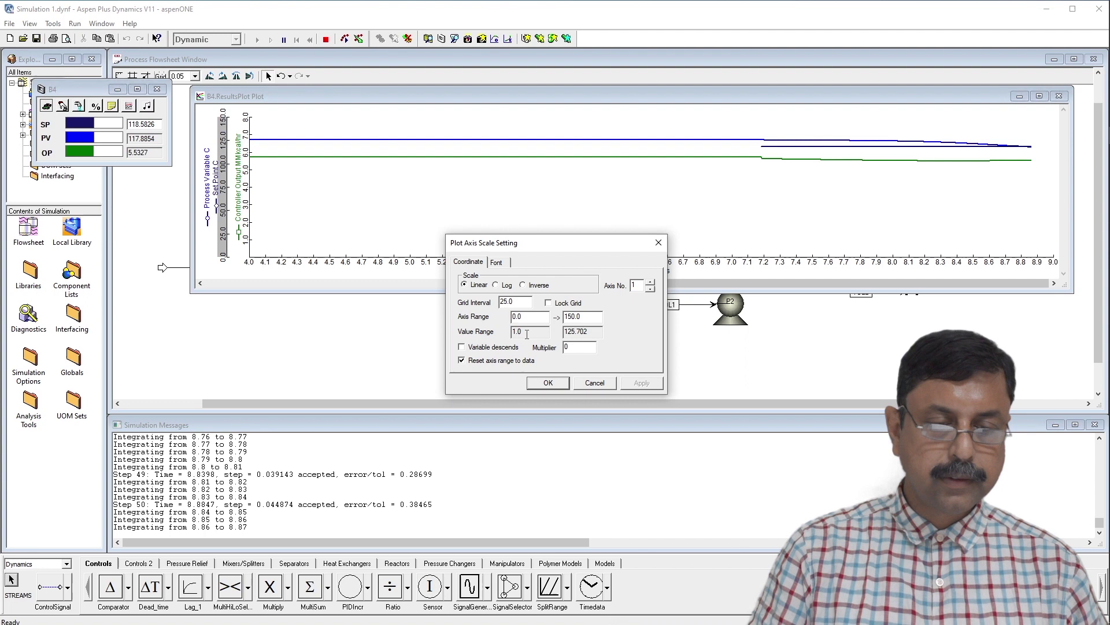
pyautogui.doubleClick(532, 316)
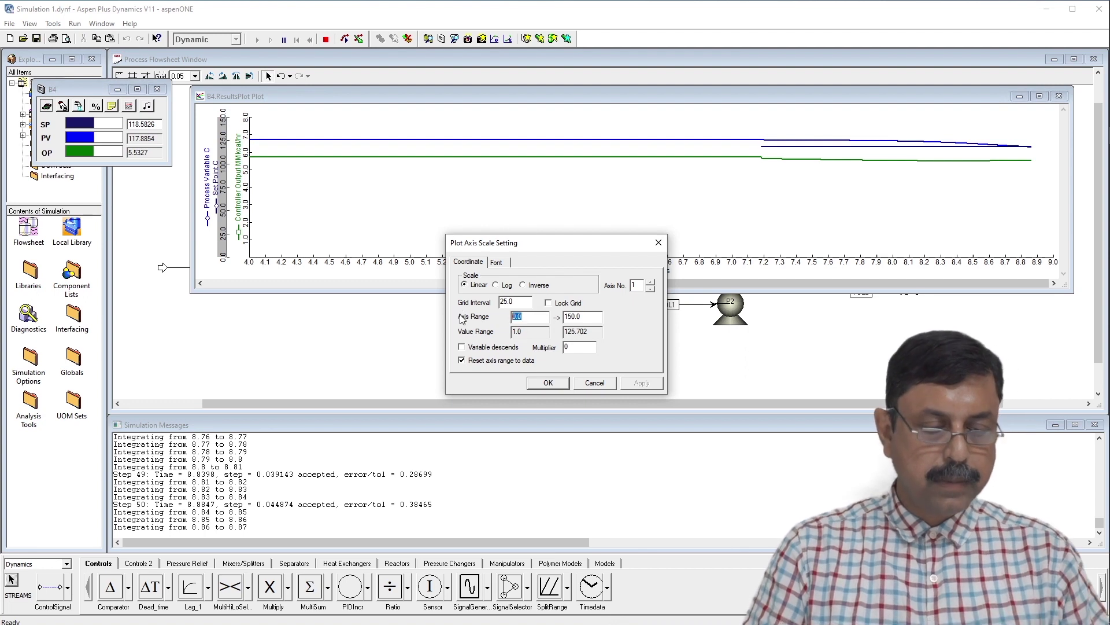
pyautogui.write('110')
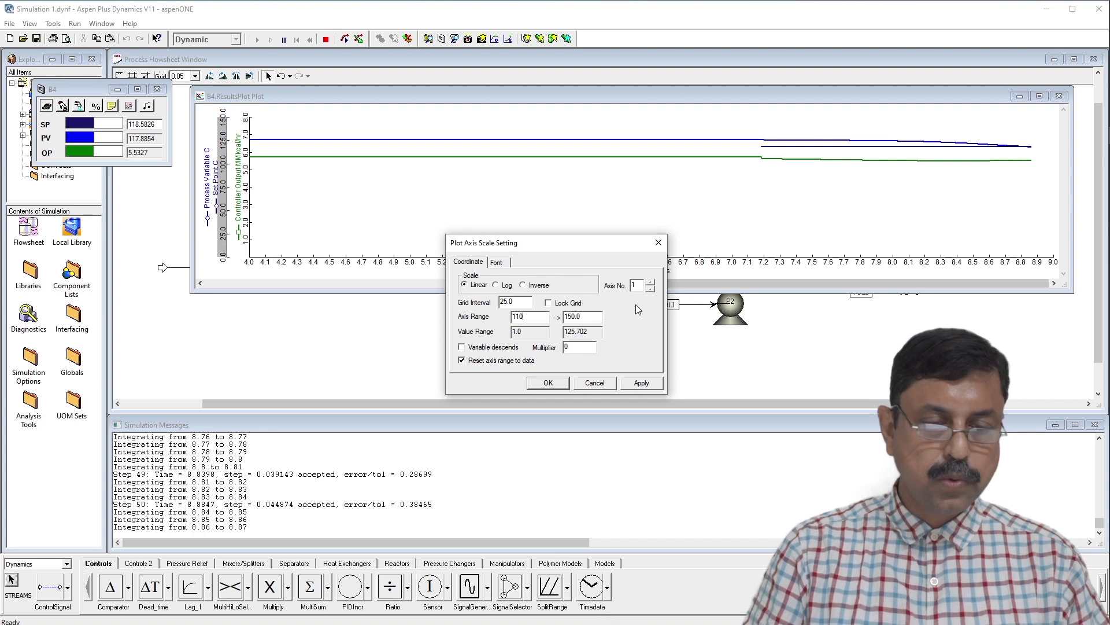
pyautogui.doubleClick(584, 316)
pyautogui.write('127')
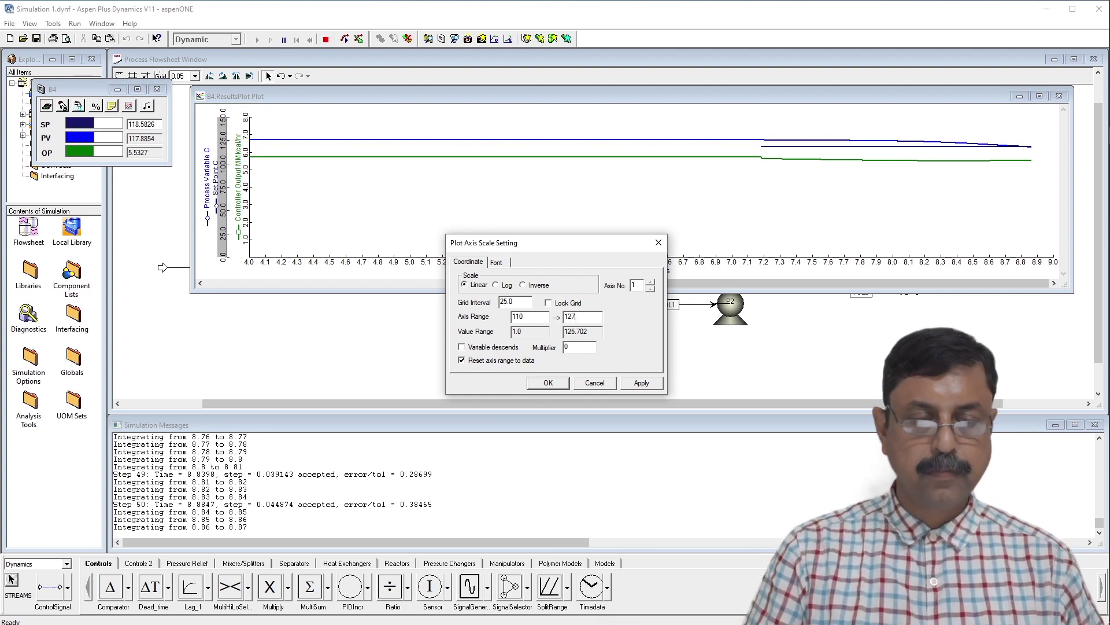
pyautogui.click(641, 383)
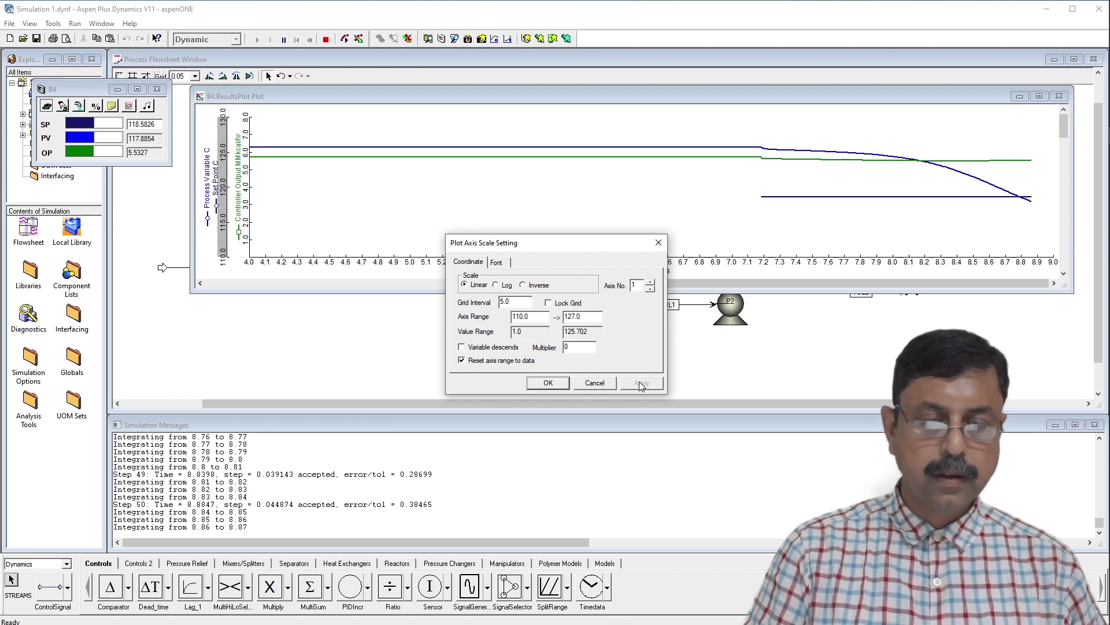
pyautogui.click(547, 382)
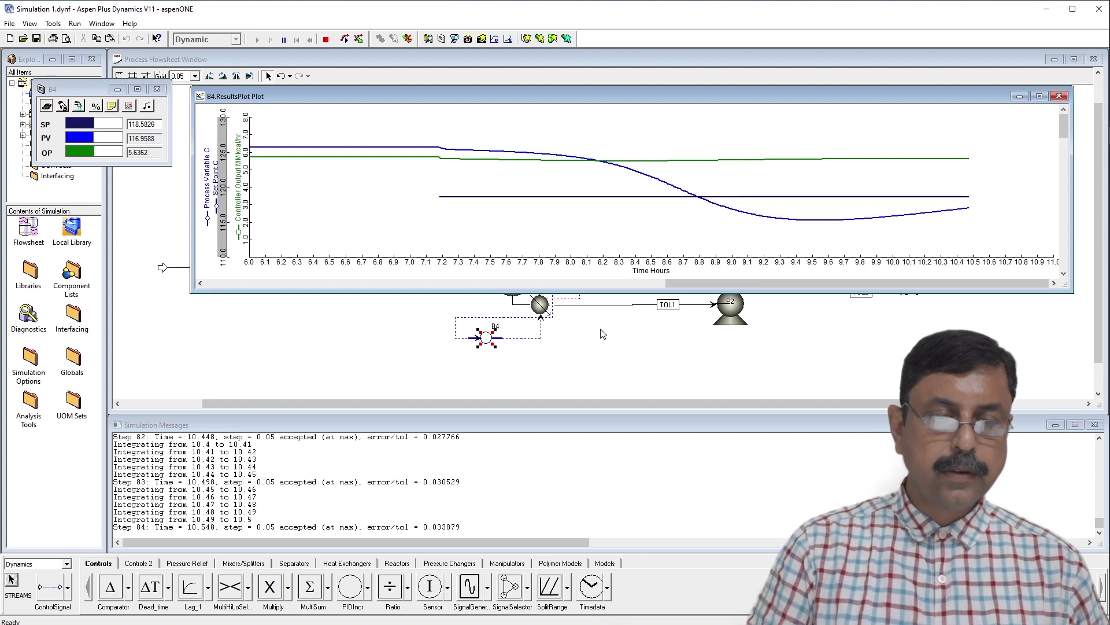
# Pause the simulation at about 10.8 hours, resume it, and pause it again at about 15.3 hours.
pyautogui.click(284, 39)
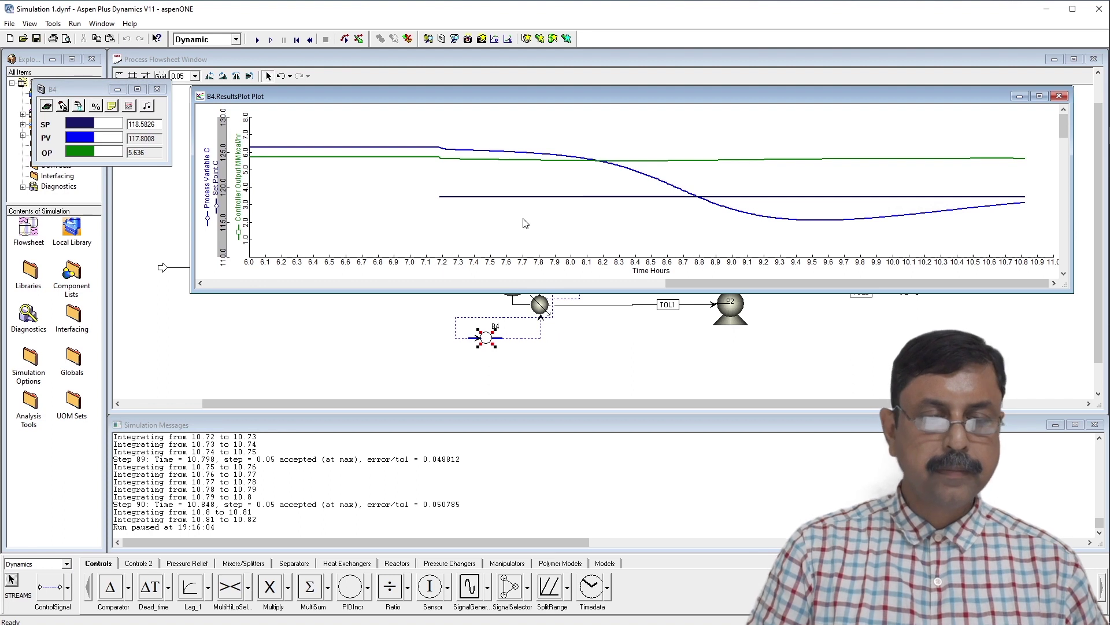
pyautogui.click(258, 39)
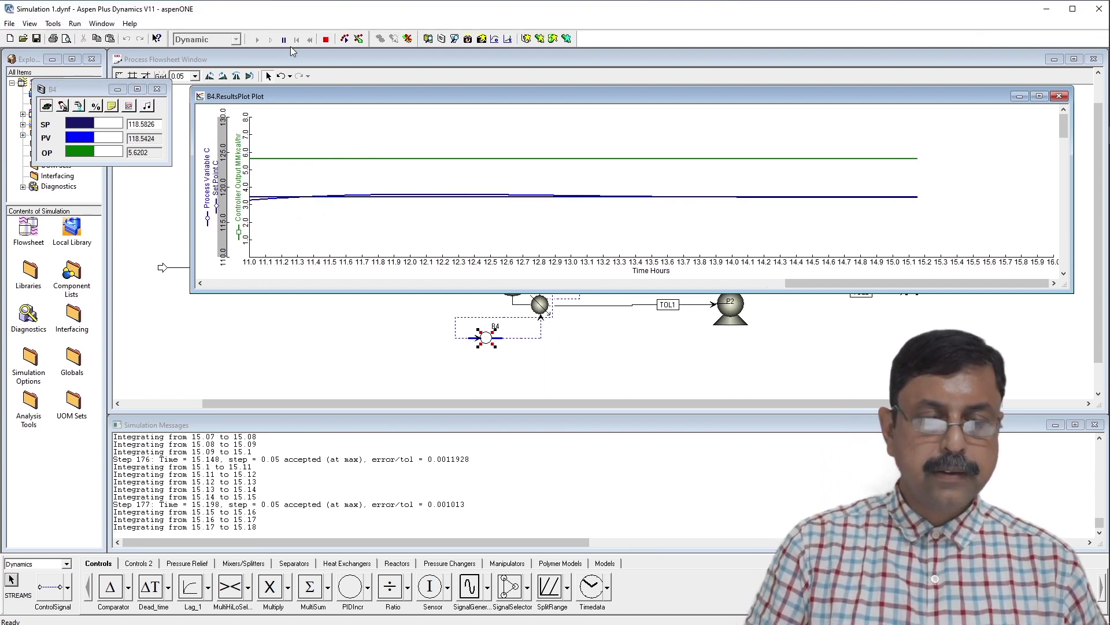
pyautogui.click(284, 39)
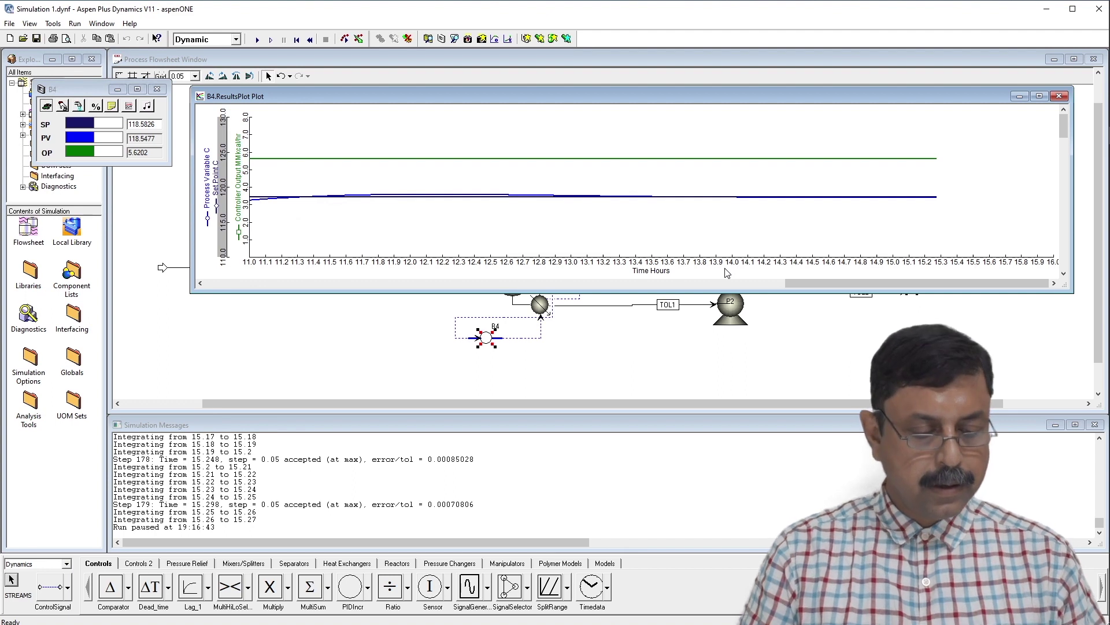
# Switch to the presentation in Preview, go to the closing Thank You slide and handwrite the contact e-mail below the text in green.
pyautogui.press('super+Tab')
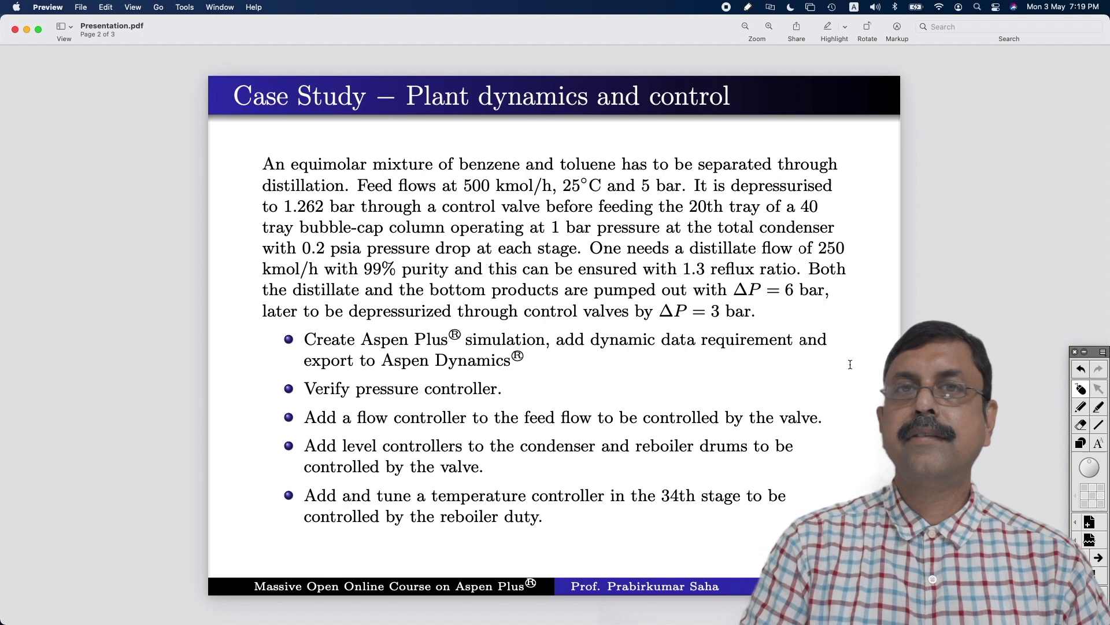
pyautogui.scroll(-10, 850, 365)
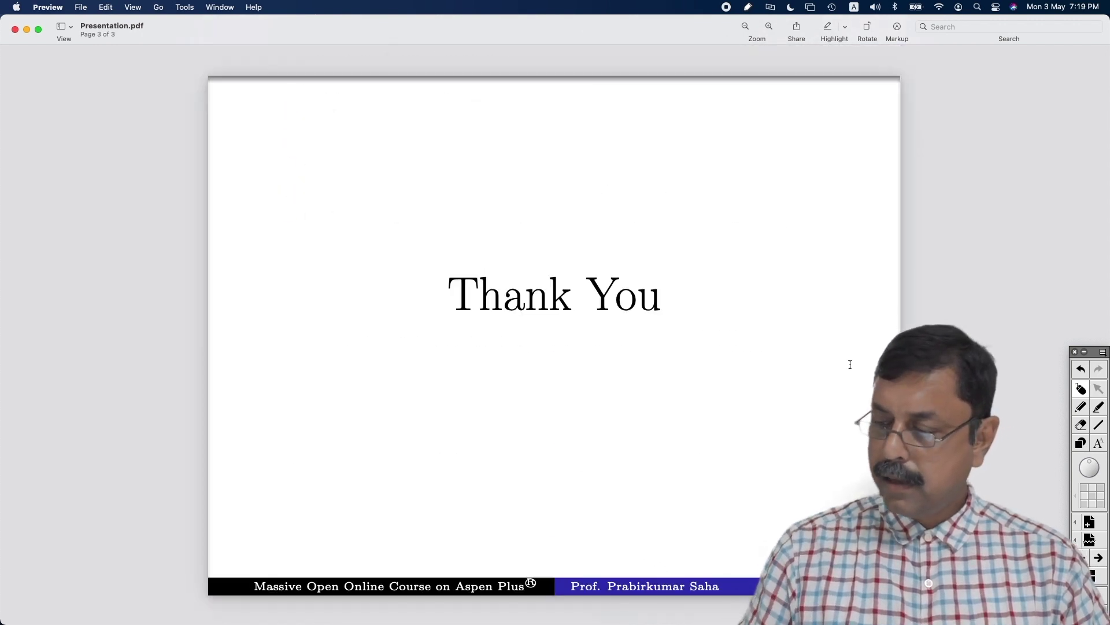
pyautogui.click(1083, 408)
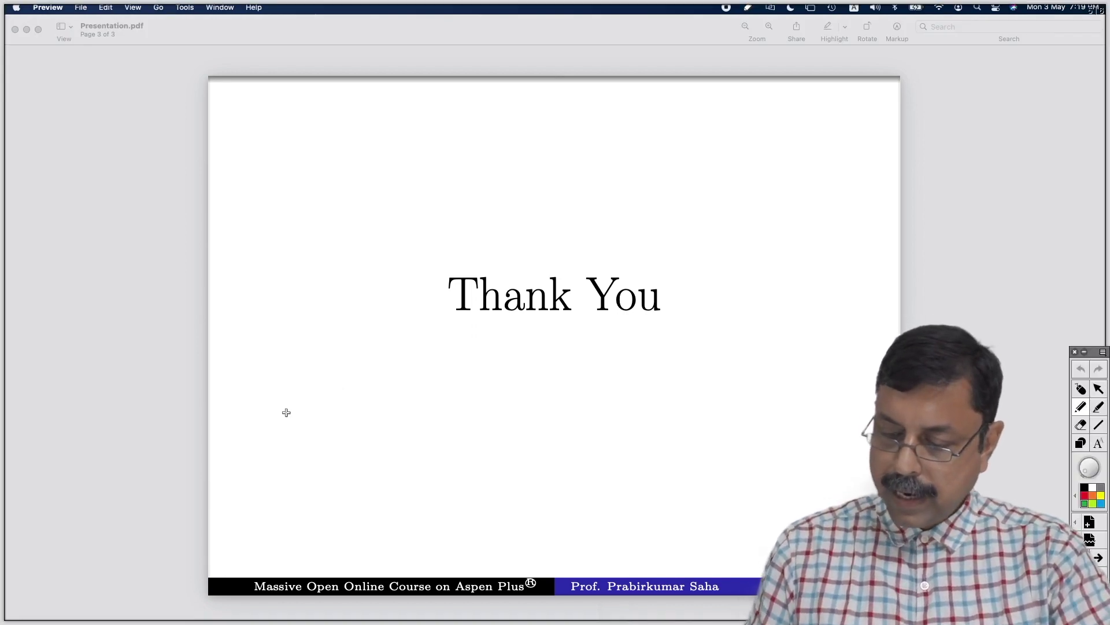
pyautogui.moveTo(264, 411)
pyautogui.mouseDown()
pyautogui.moveTo(264, 448)
pyautogui.moveTo(265, 427)
pyautogui.moveTo(325, 430)
pyautogui.moveTo(368, 412)
pyautogui.moveTo(383, 428)
pyautogui.moveTo(416, 428)
pyautogui.moveTo(457, 405)
pyautogui.moveTo(468, 411)
pyautogui.moveTo(466, 430)
pyautogui.moveTo(508, 423)
pyautogui.mouseUp()
pyautogui.click(495, 391)
pyautogui.click(509, 399)
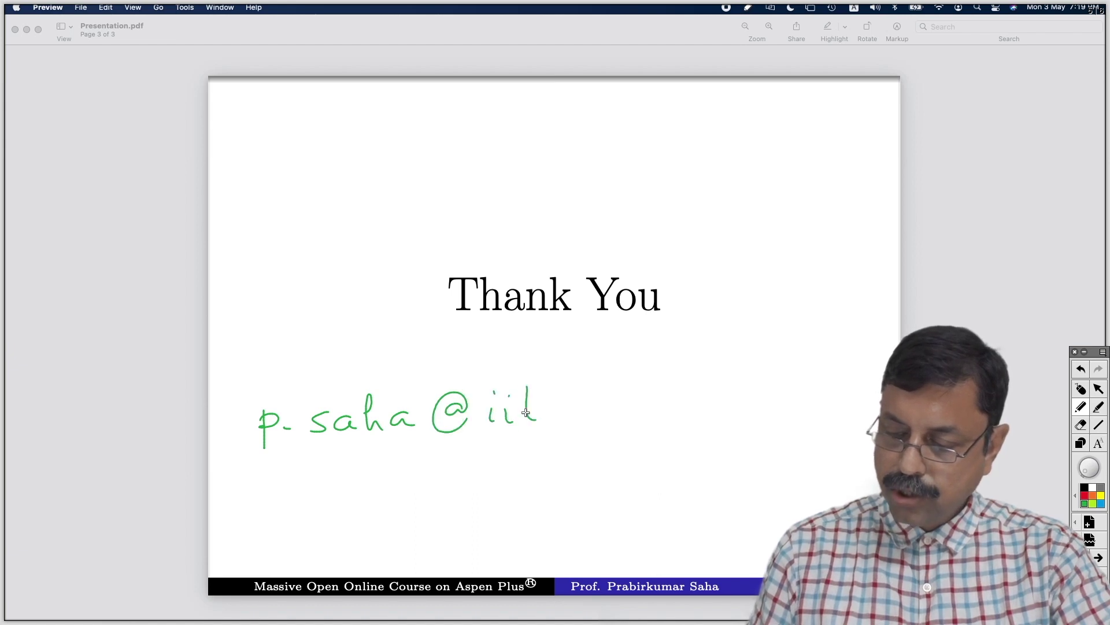